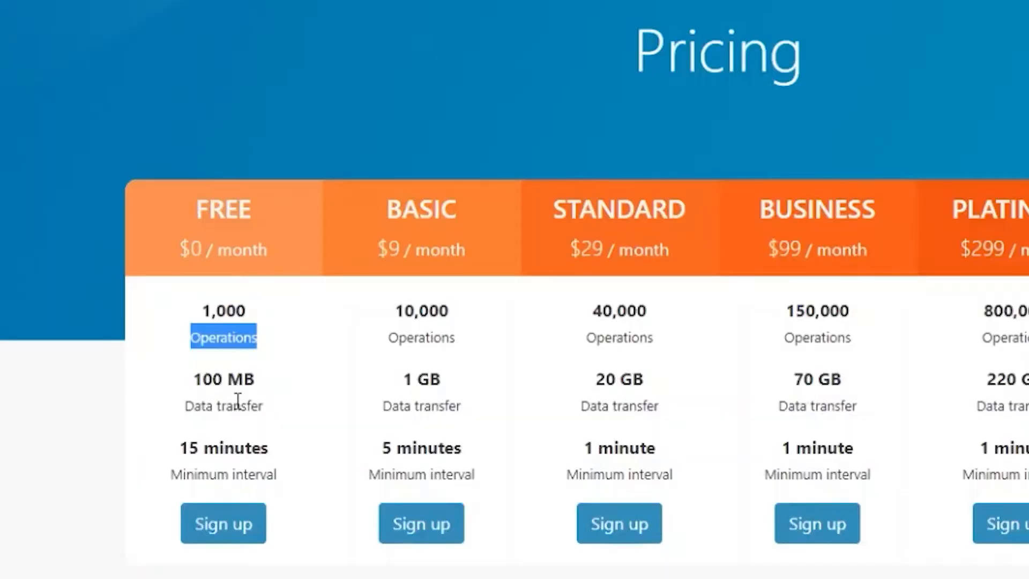
Step: Highlight the FREE plan's data transfer allowance and 15-minute minimum interval on the pricing page
left_click_drag(276, 321, 227, 320)
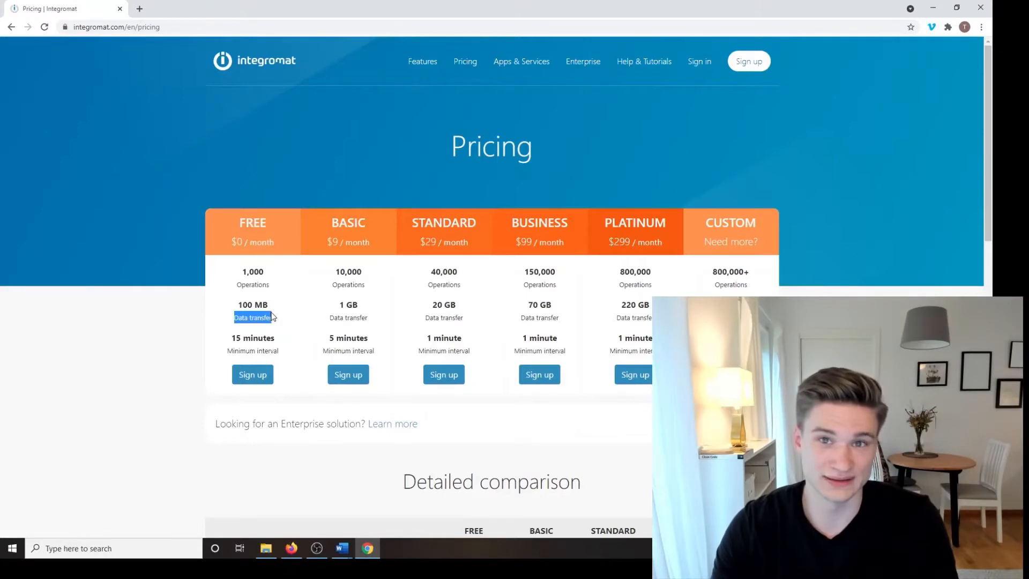
left_click_drag(280, 351, 231, 348)
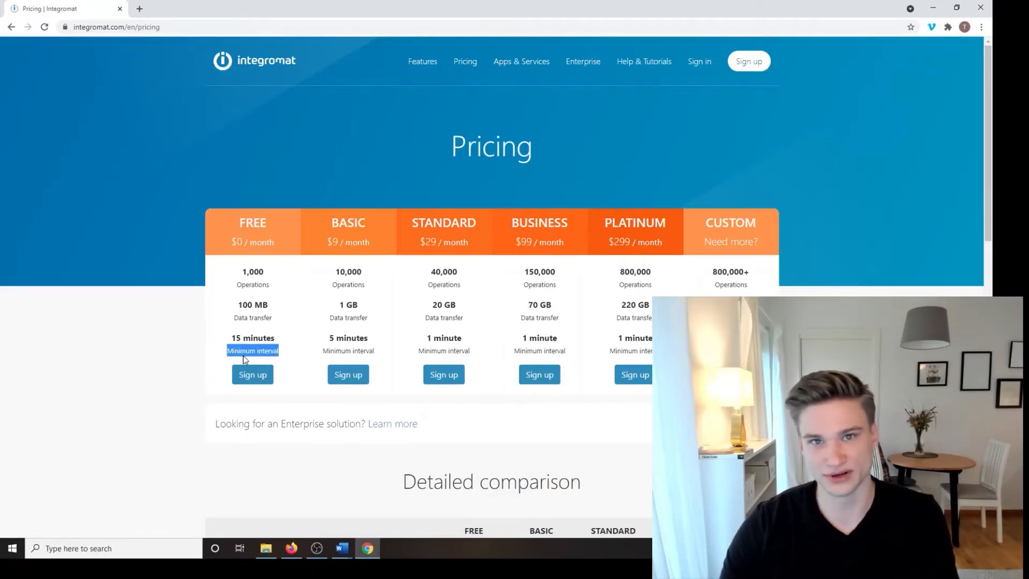
left_click(301, 355)
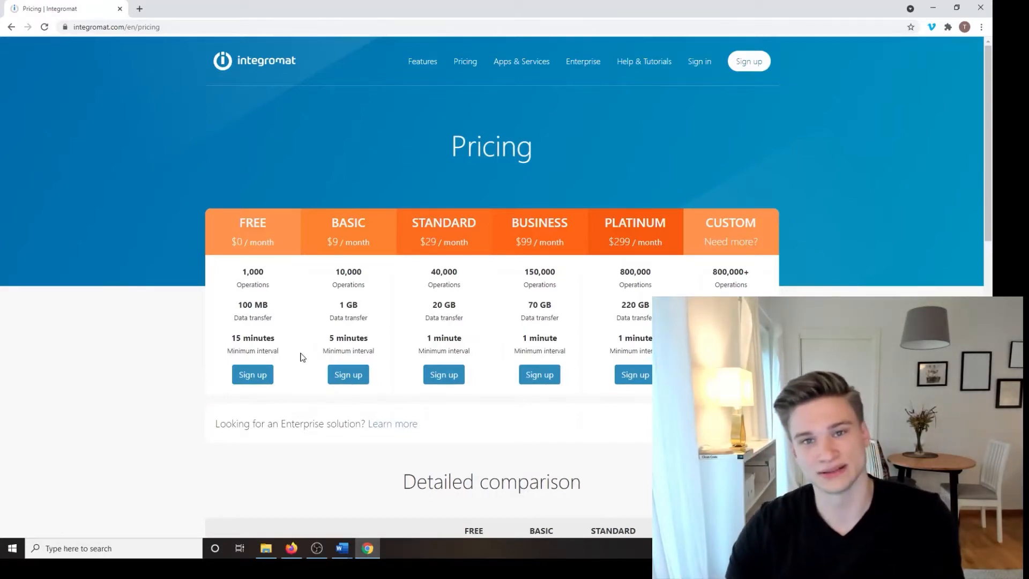
left_click_drag(290, 363, 220, 359)
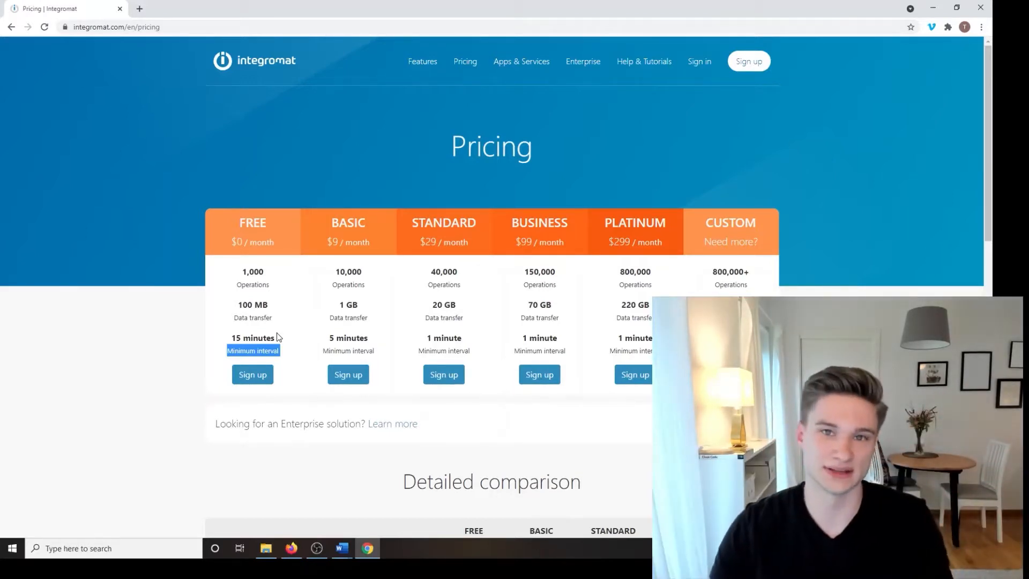
left_click(284, 357)
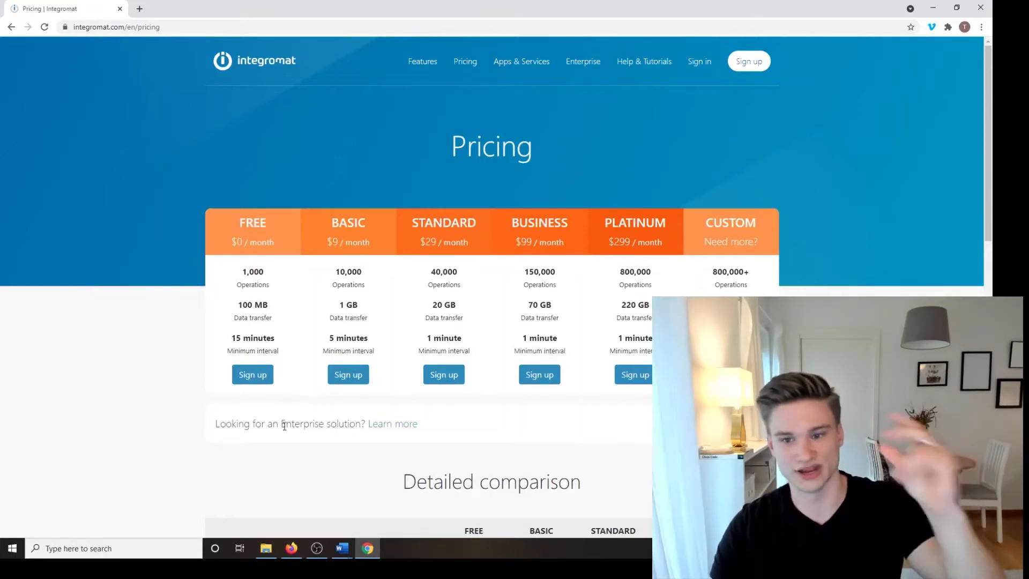
triple_click(253, 337)
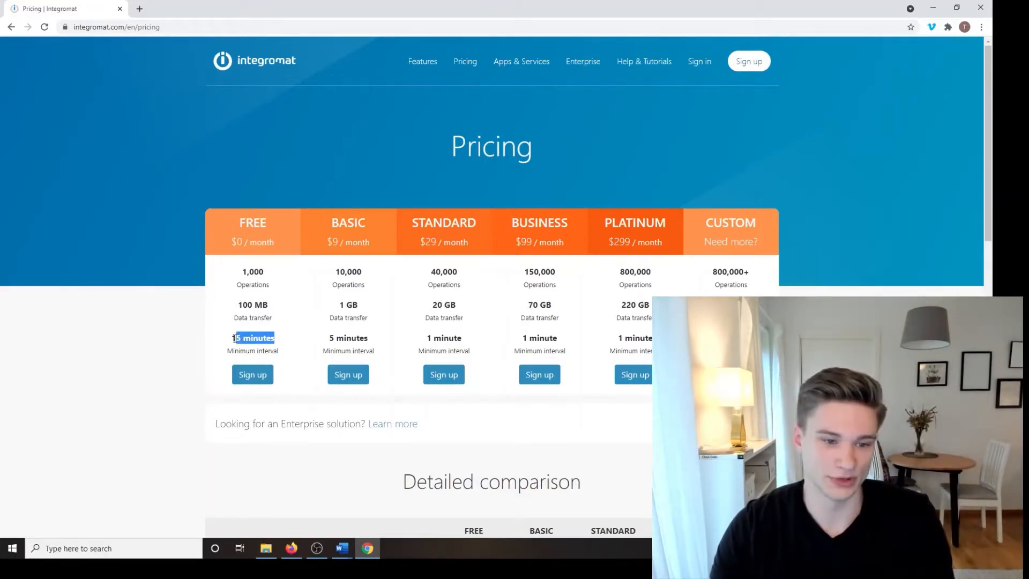
Step: Highlight the FREE and BASIC plan headings and the FREE plan's 2 active scenarios limit
double_click(255, 222)
scroll(318, 258, "down", 1)
scroll(318, 258, "down", 6)
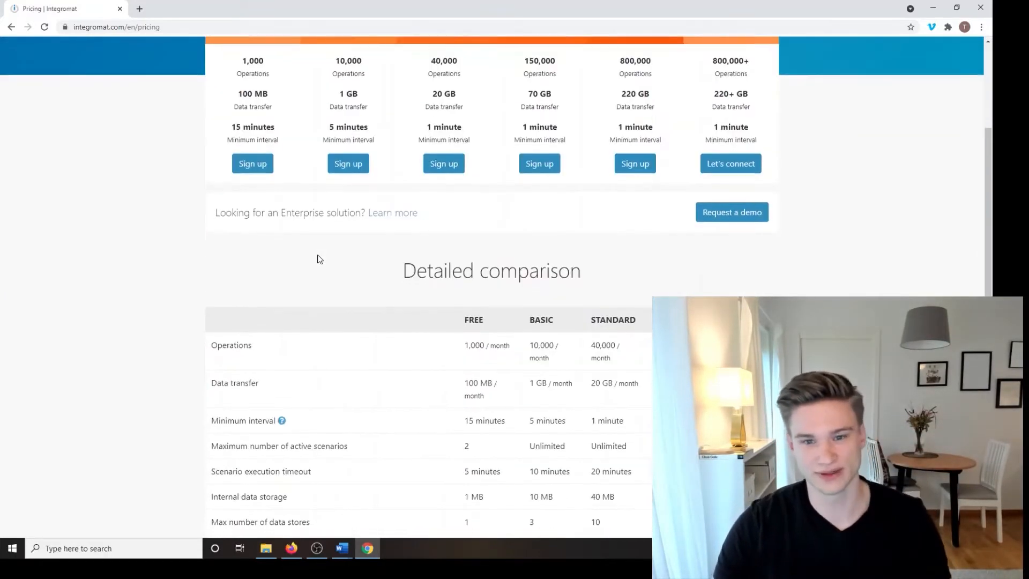
scroll(225, 257, "up", 4)
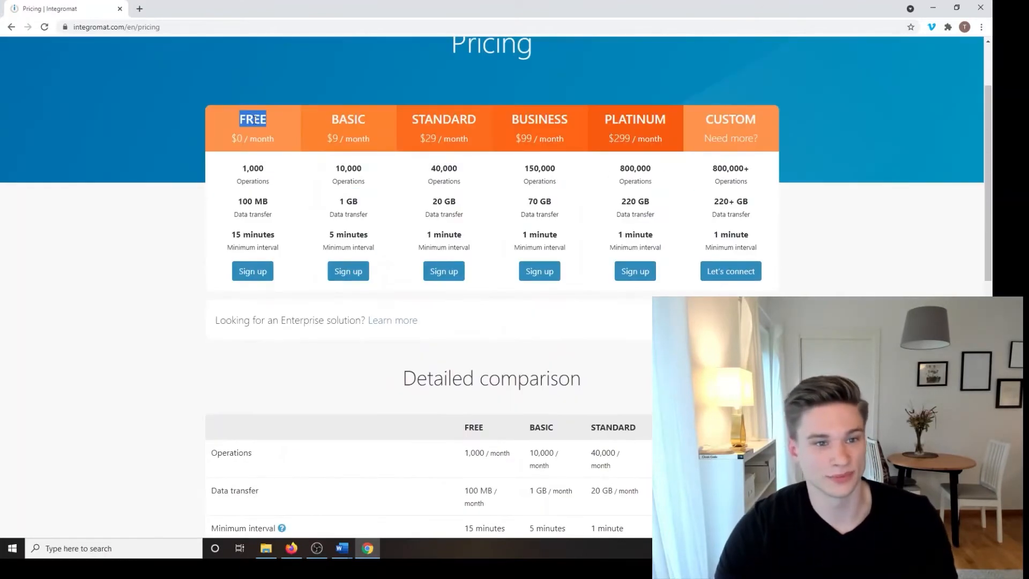
double_click(346, 123)
double_click(244, 120)
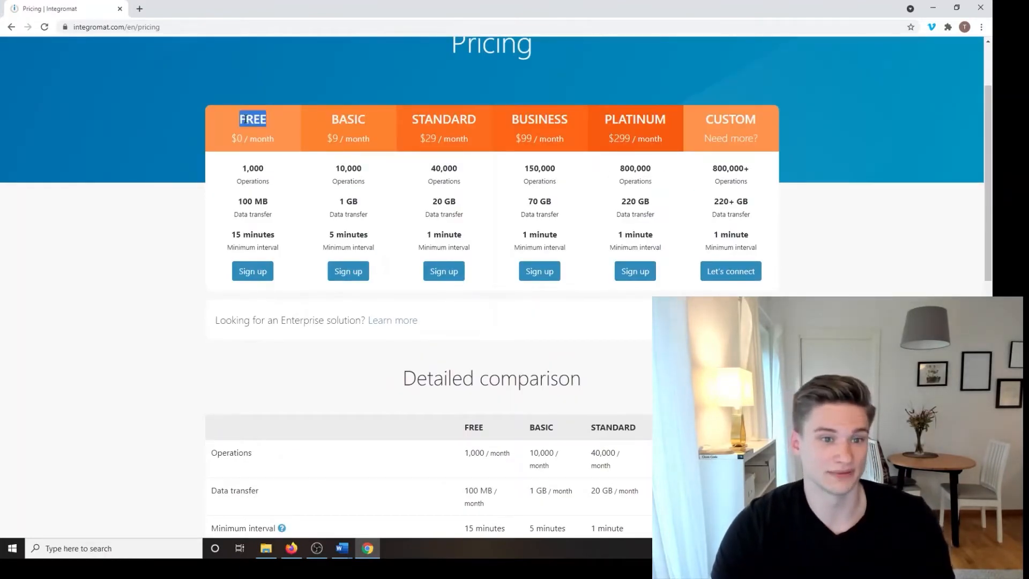
double_click(349, 119)
scroll(264, 179, "down", 5)
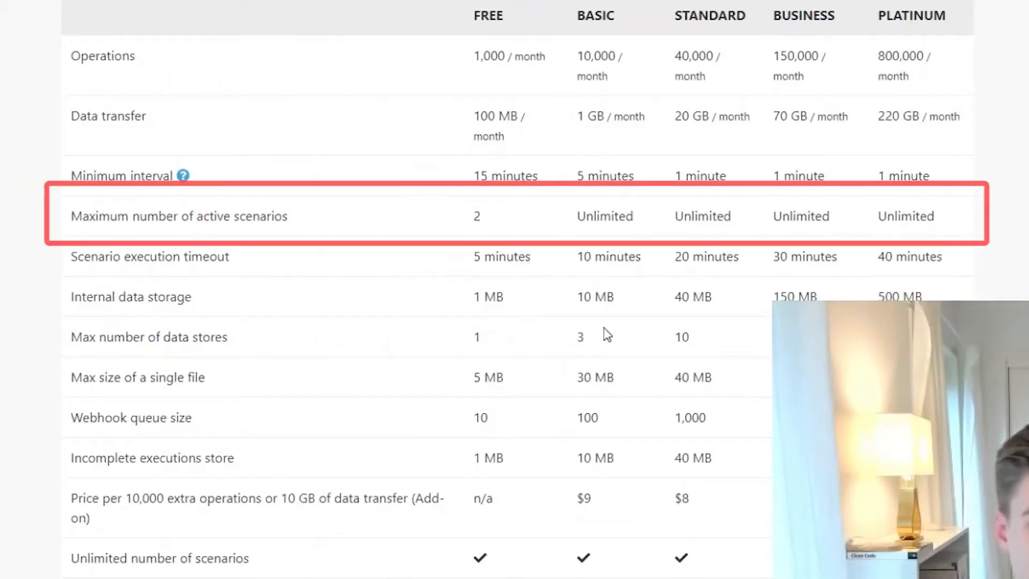
left_click_drag(638, 217, 430, 216)
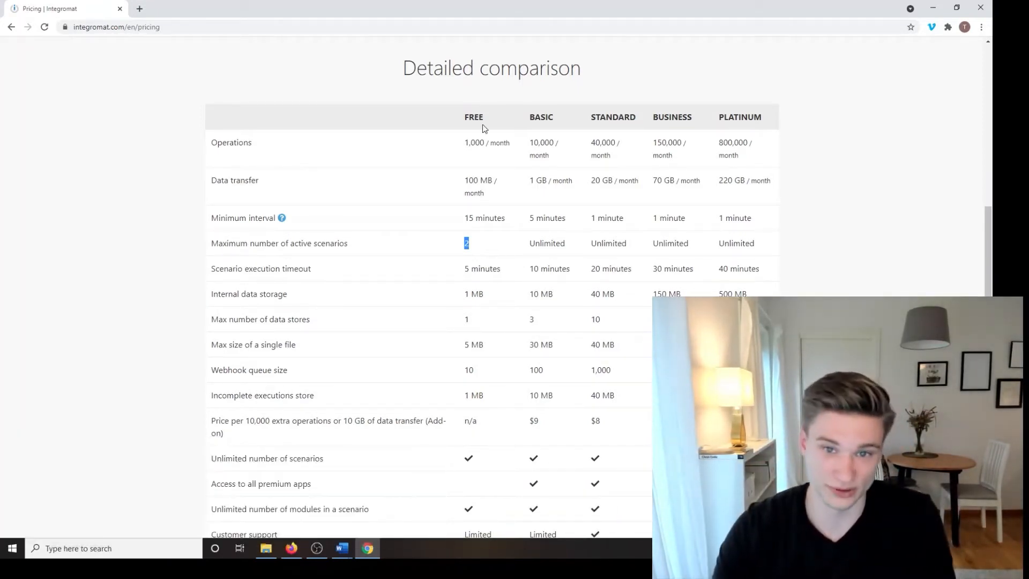
double_click(545, 115)
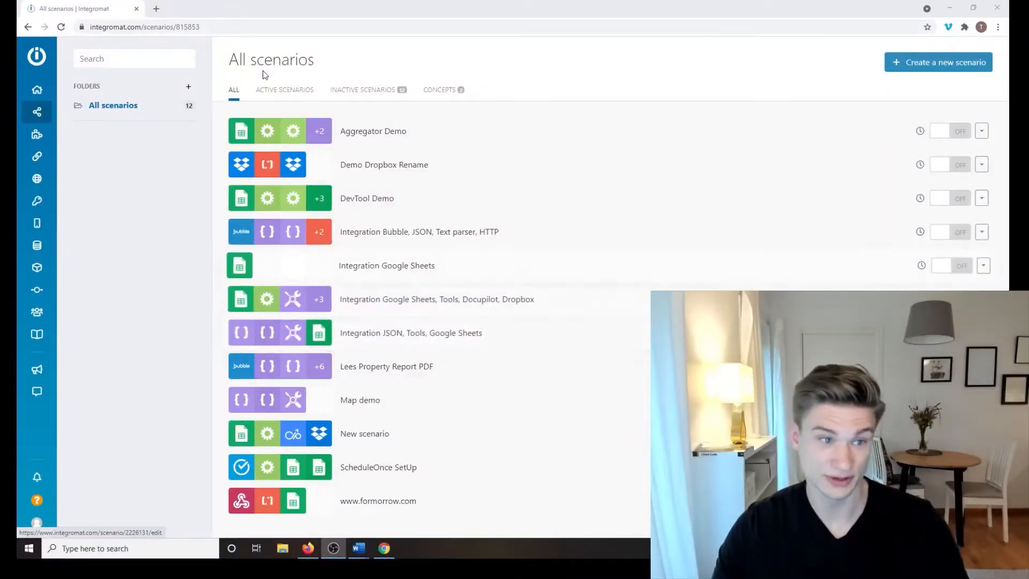
Step: Create a new scenario and open the app list for its first module
mouse_move(29, 176)
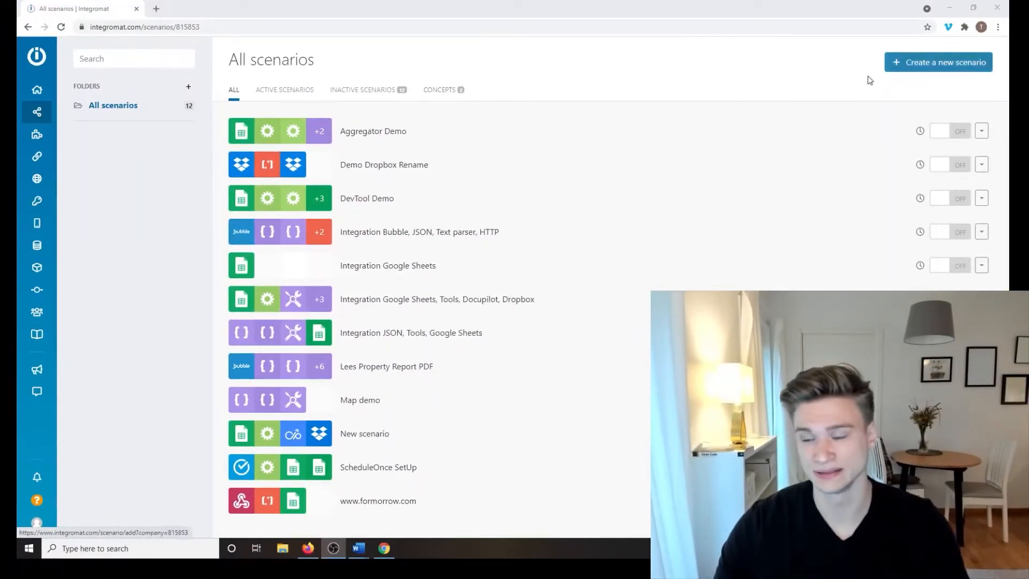
left_click(958, 64)
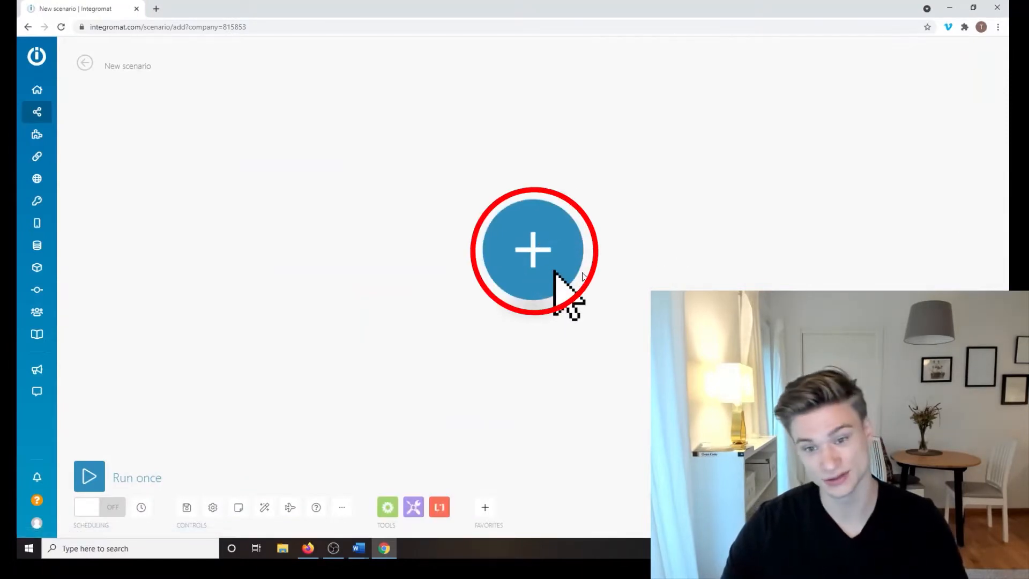
left_click(552, 297)
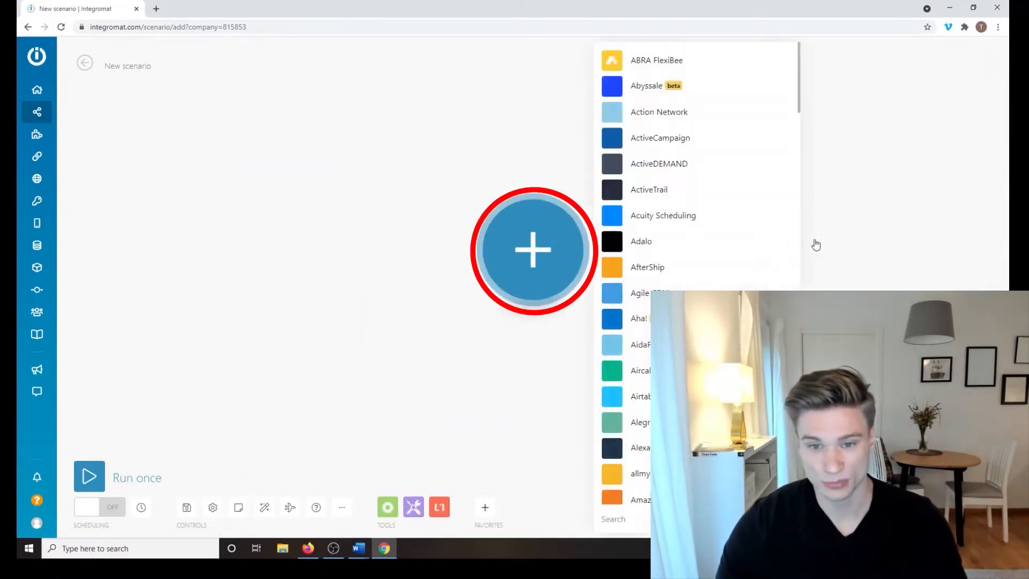
Step: Browse the app list, zoom the page in one step, and shift the module left
scroll(697, 268, "down", 20)
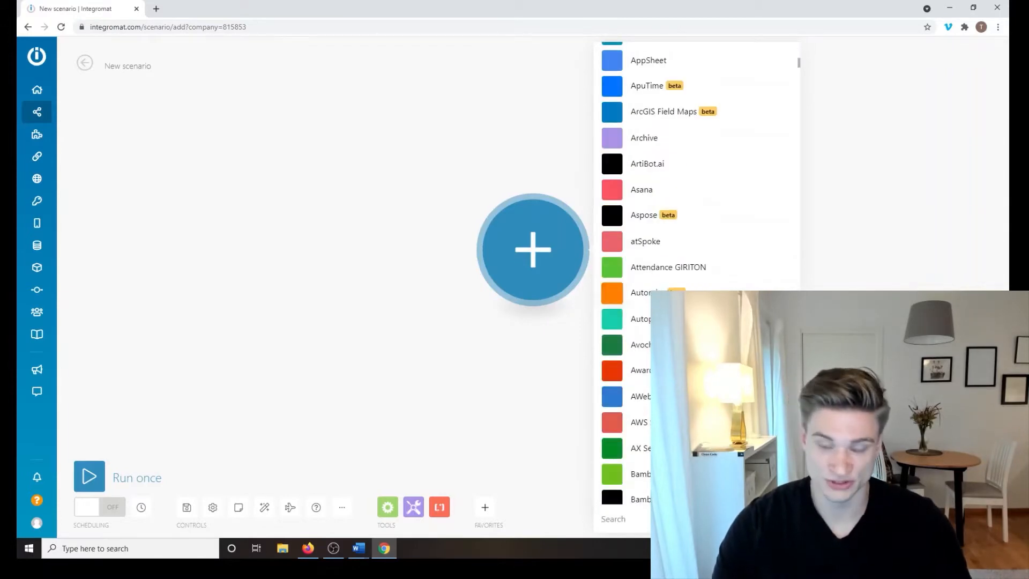
scroll(800, 74, "up", 6)
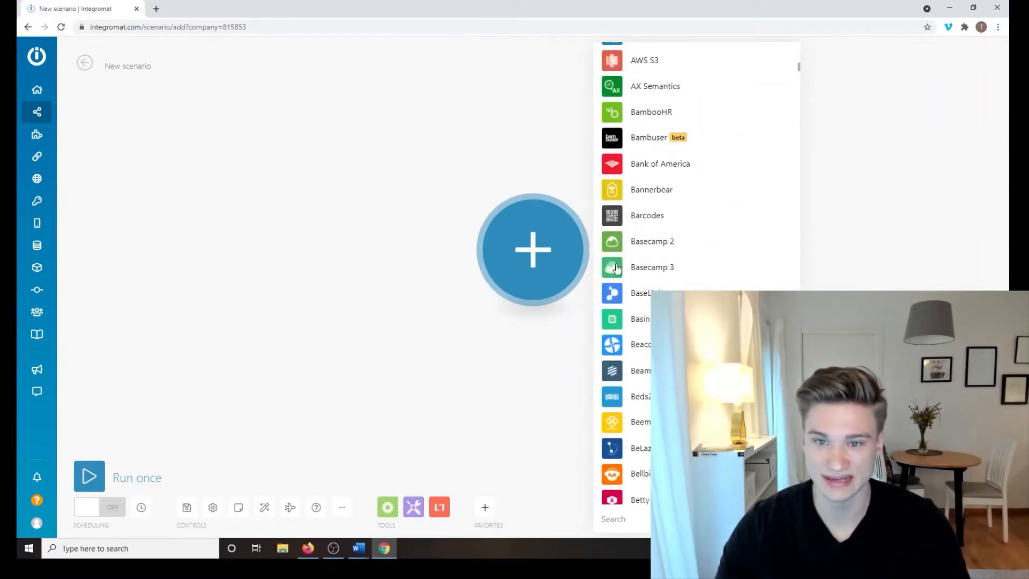
scroll(682, 264, "down", 1)
scroll(661, 264, "down", 12)
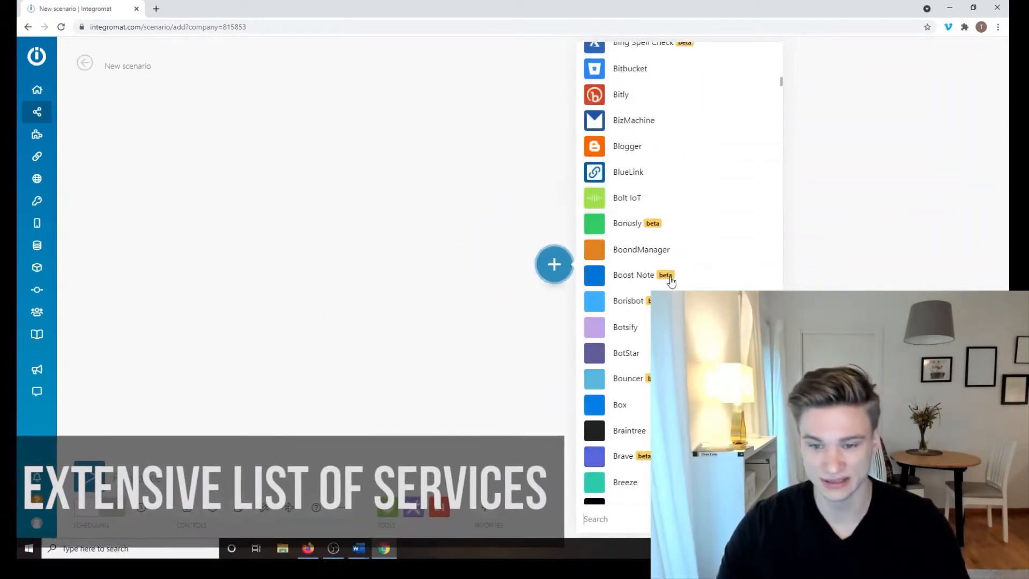
scroll(671, 282, "down", 10)
scroll(671, 281, "down", 10)
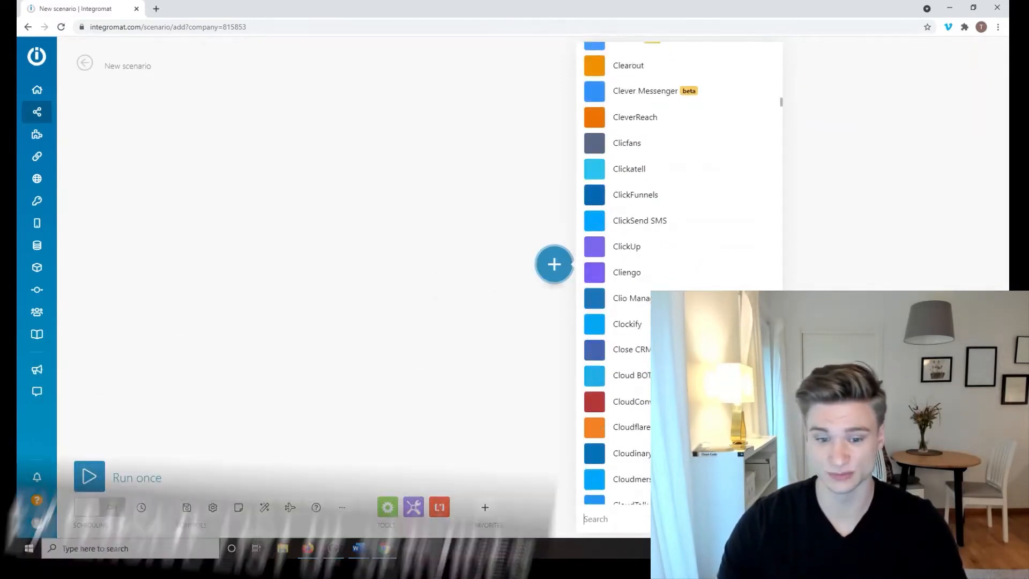
scroll(564, 270, "up", 2)
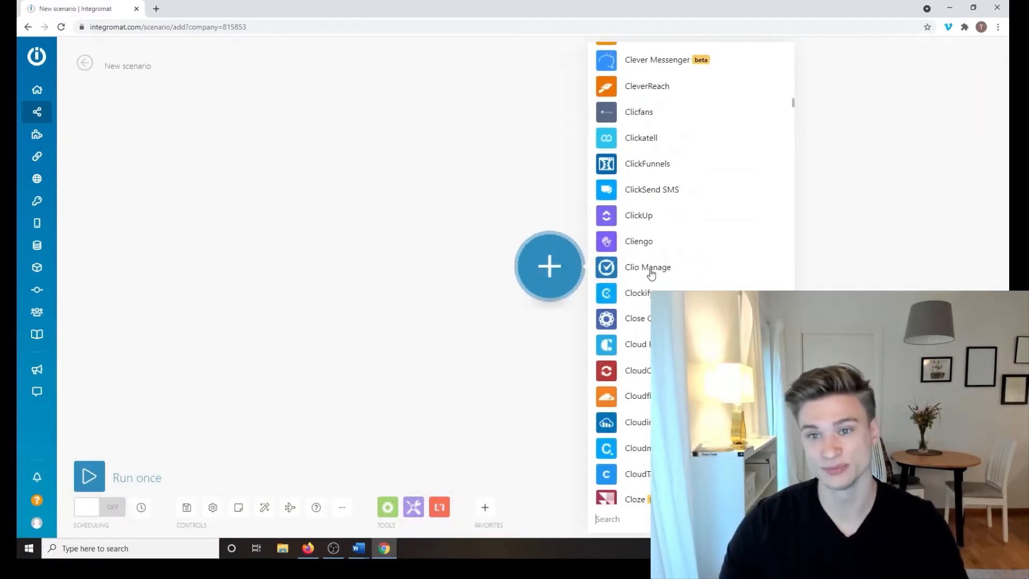
key("ctrl+plus")
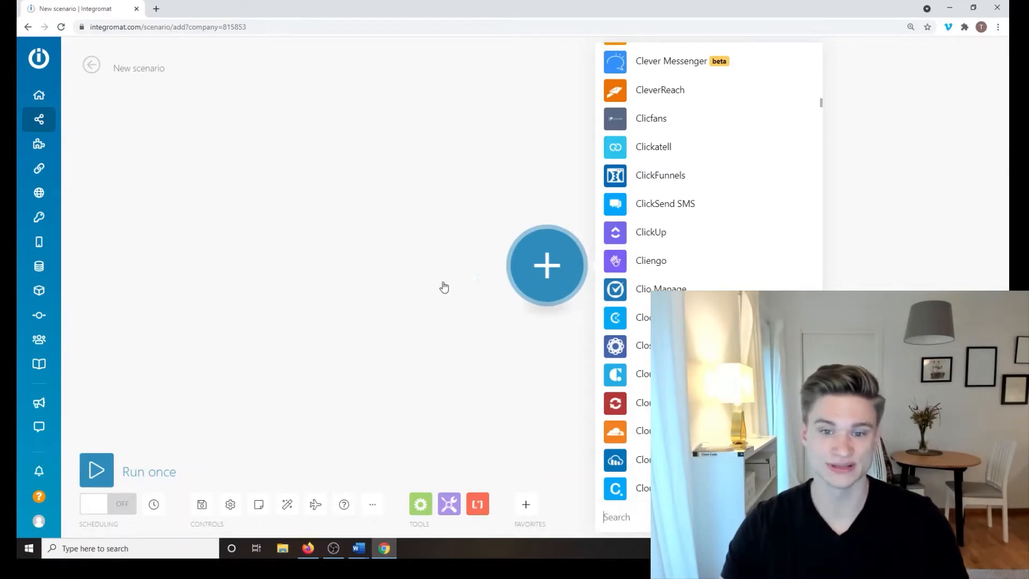
left_click_drag(444, 287, 406, 278)
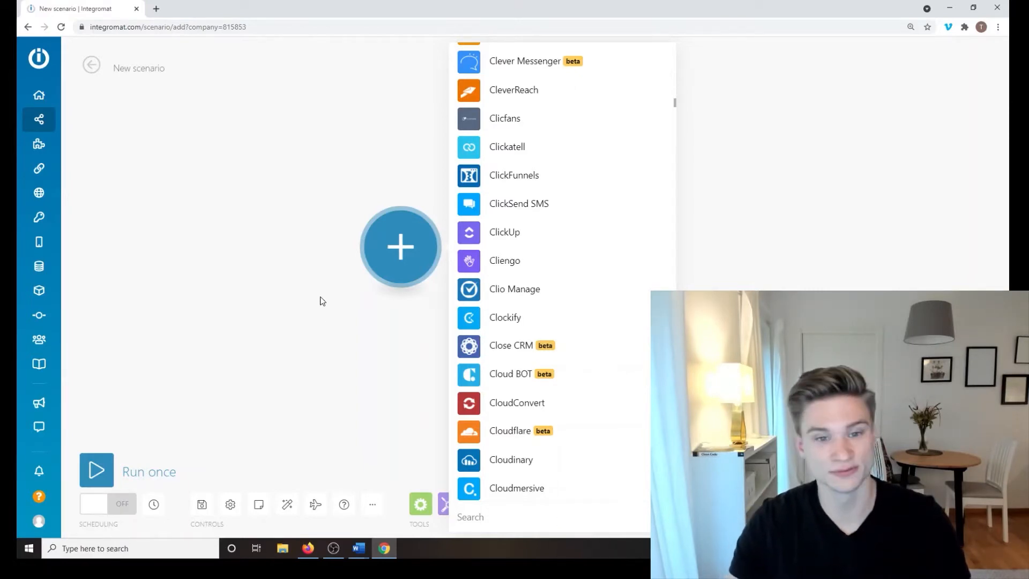
Step: Search '365' and choose Microsoft 365 Email as the trigger app
left_click(321, 330)
left_click(370, 268)
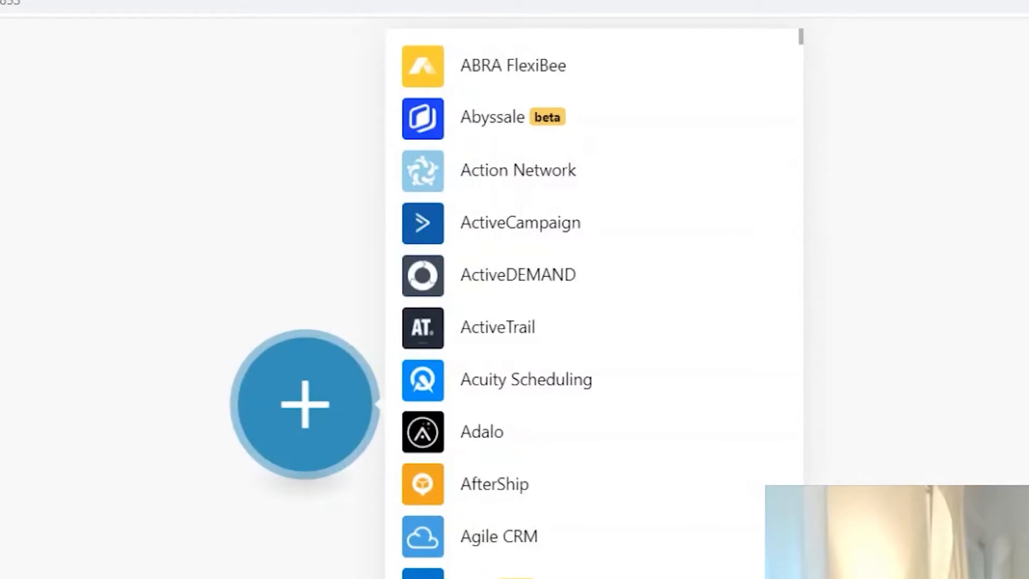
type("365")
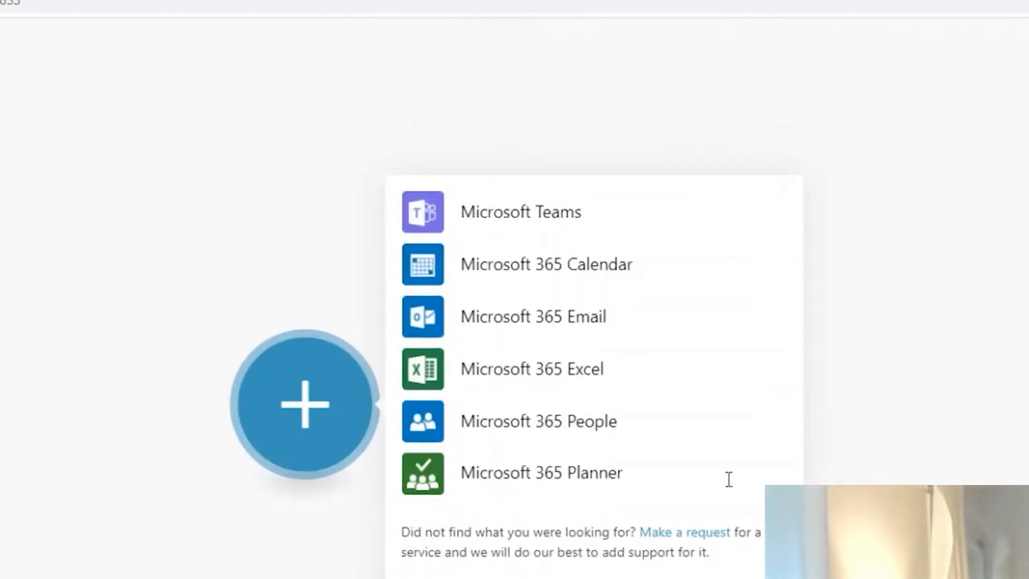
left_click(600, 318)
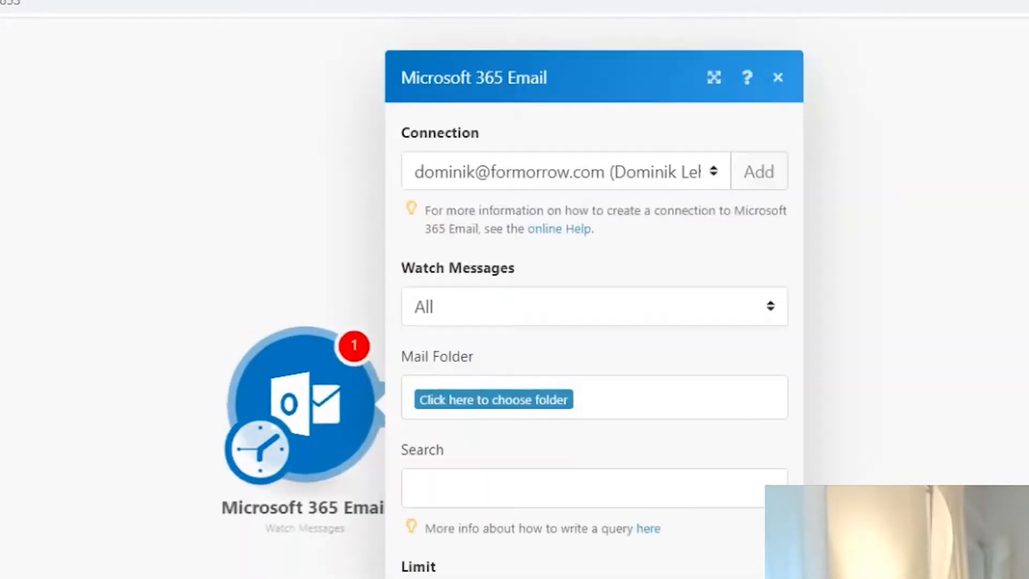
Step: Add a new Microsoft connection and complete its sign-in authorization
left_click(696, 178)
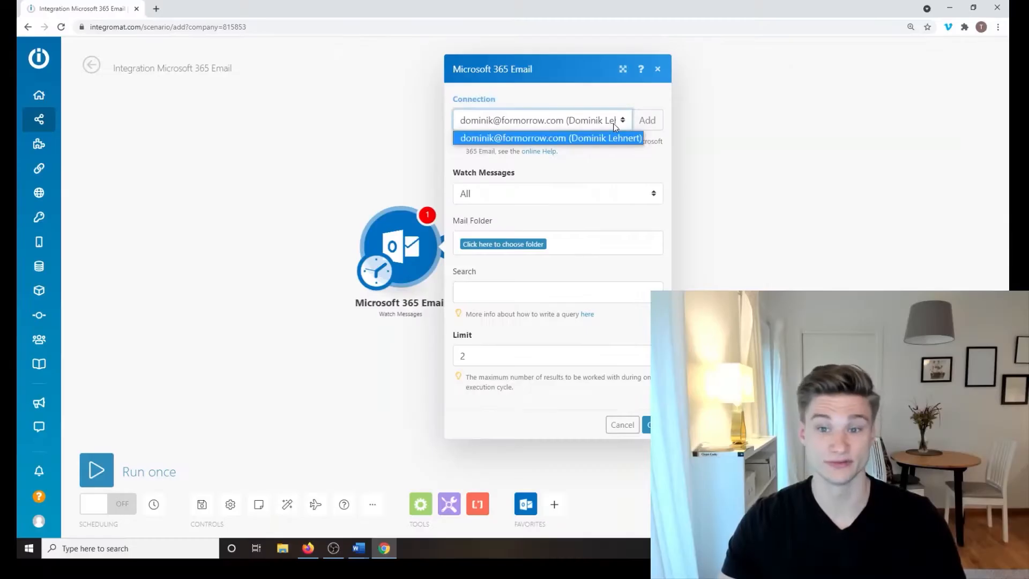
left_click(693, 241)
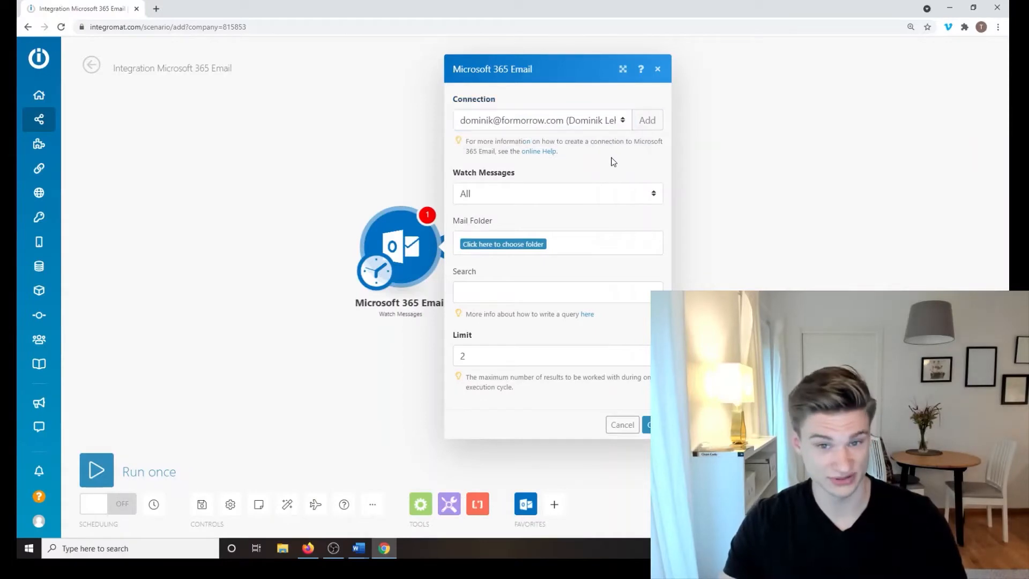
left_click(648, 121)
left_click_drag(807, 125, 626, 121)
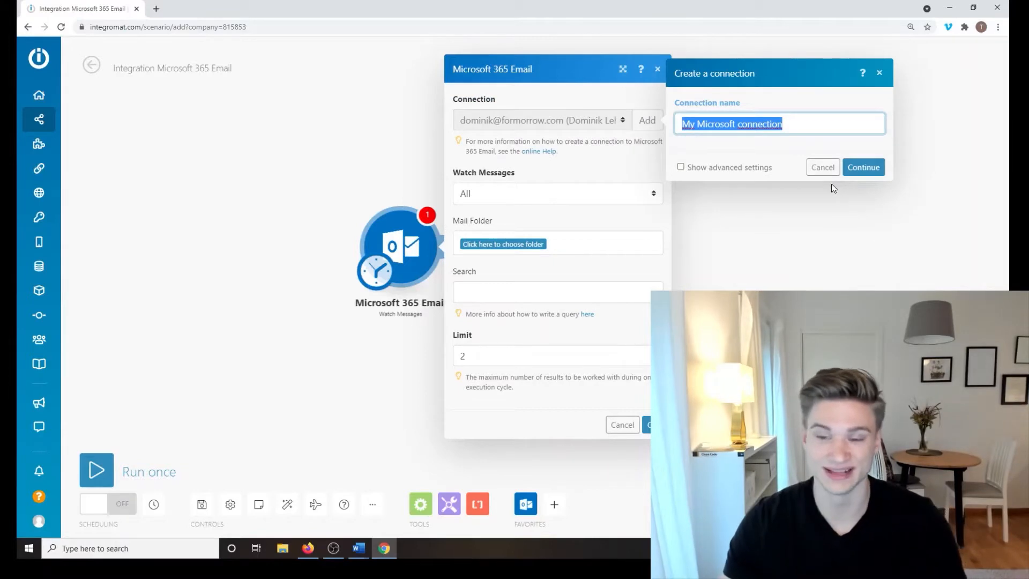
left_click(876, 171)
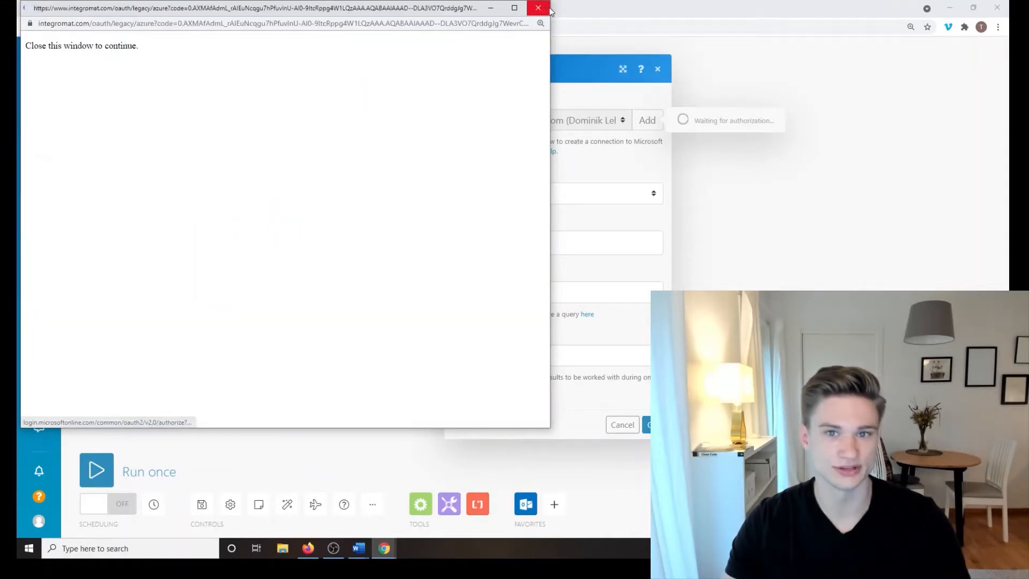
left_click(545, 7)
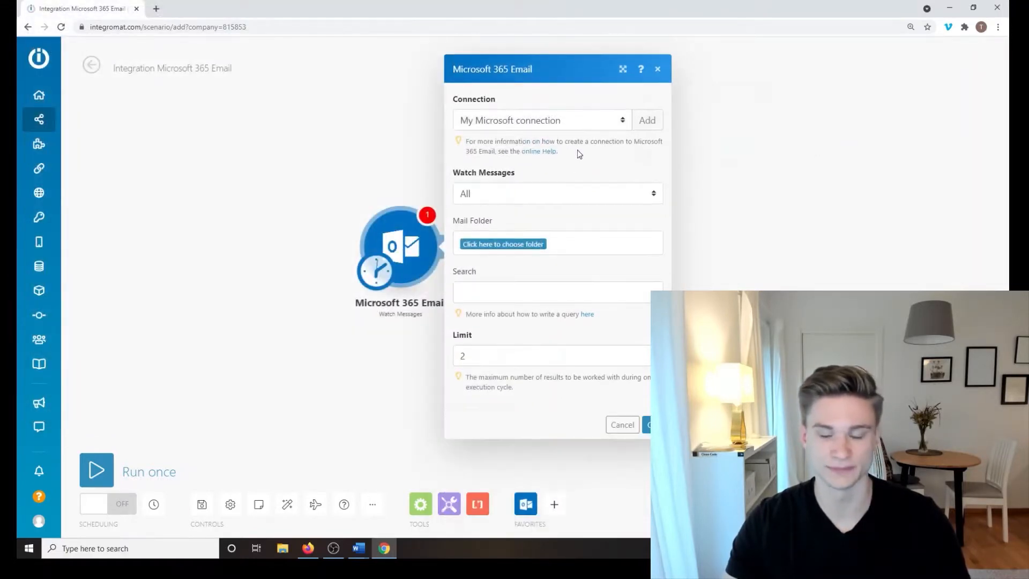
Step: Use the signed-in account as the connection and keep watching All messages
left_click(578, 120)
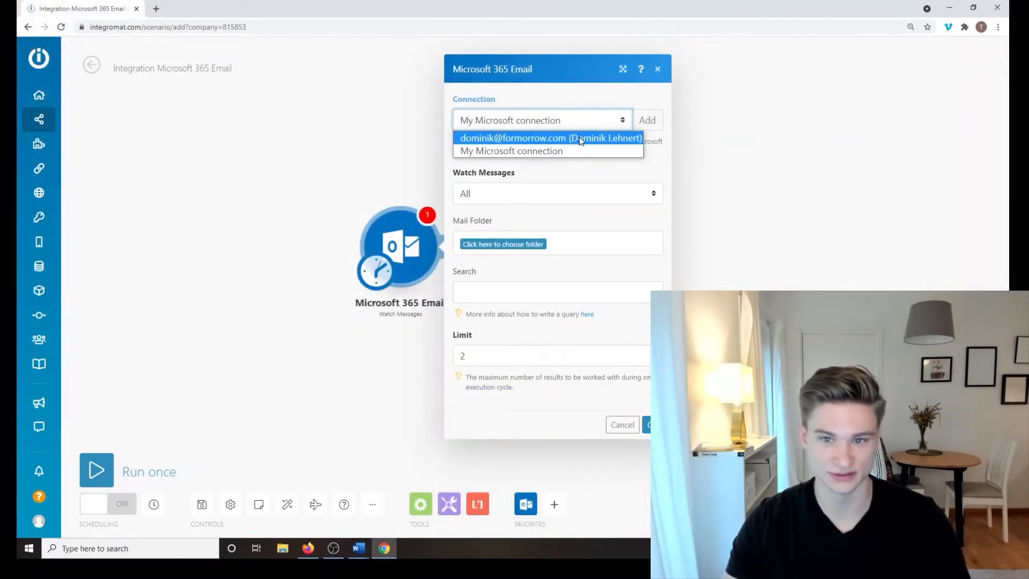
left_click(578, 139)
left_click(581, 195)
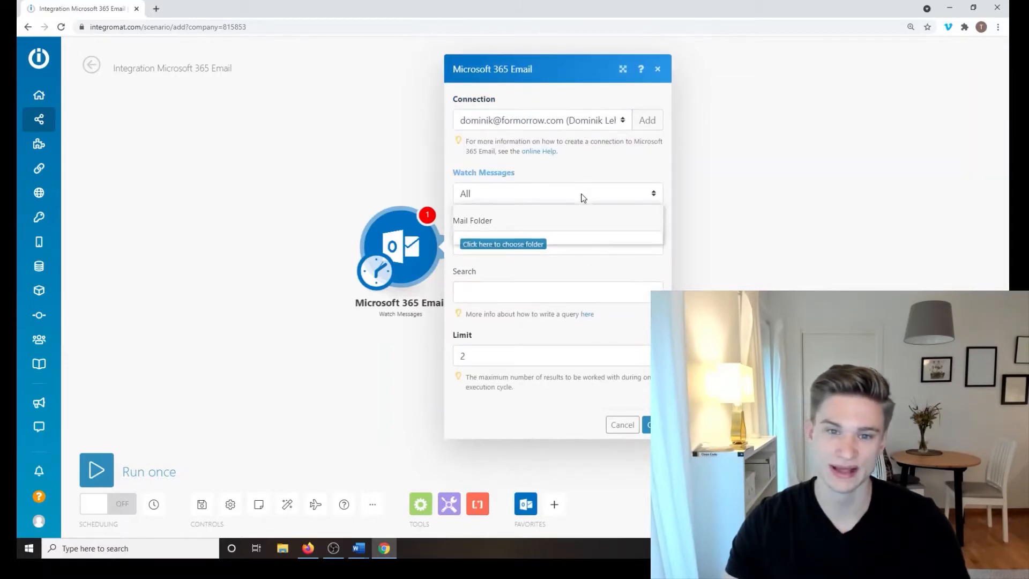
left_click(586, 161)
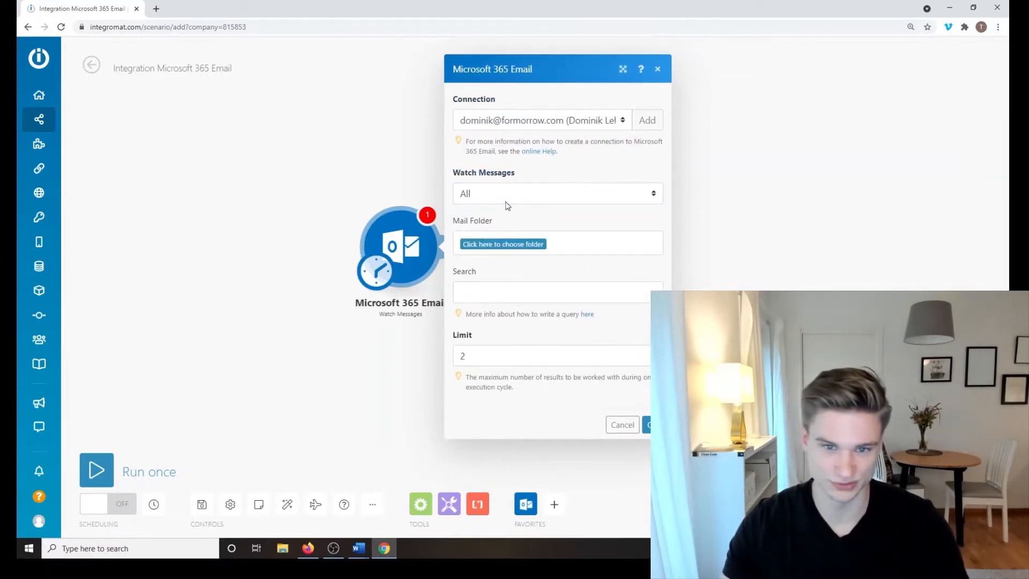
left_click(506, 202)
left_click(554, 171)
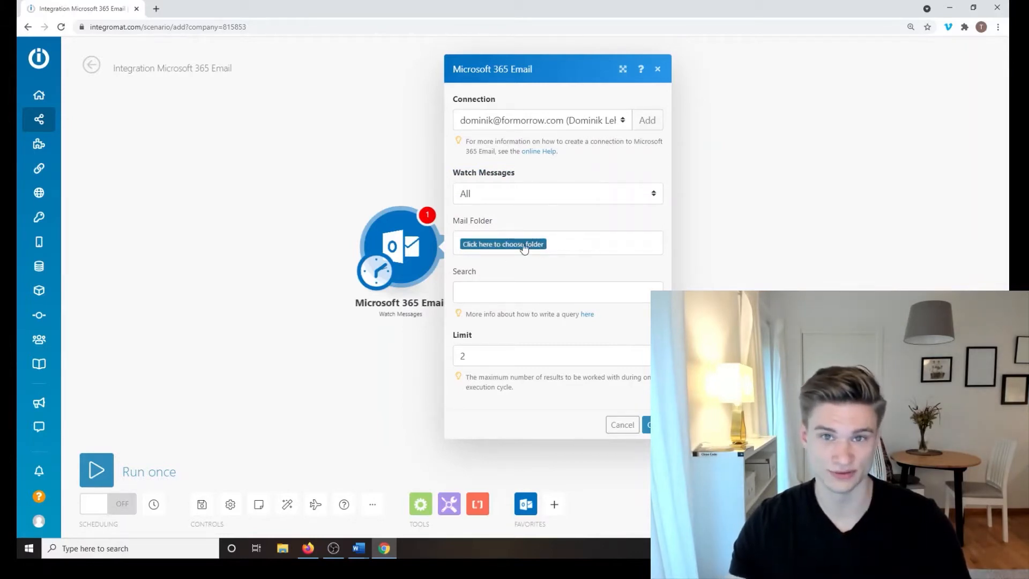
Step: Search for 'service request', set the limit to 100, and save the trigger
left_click(547, 295)
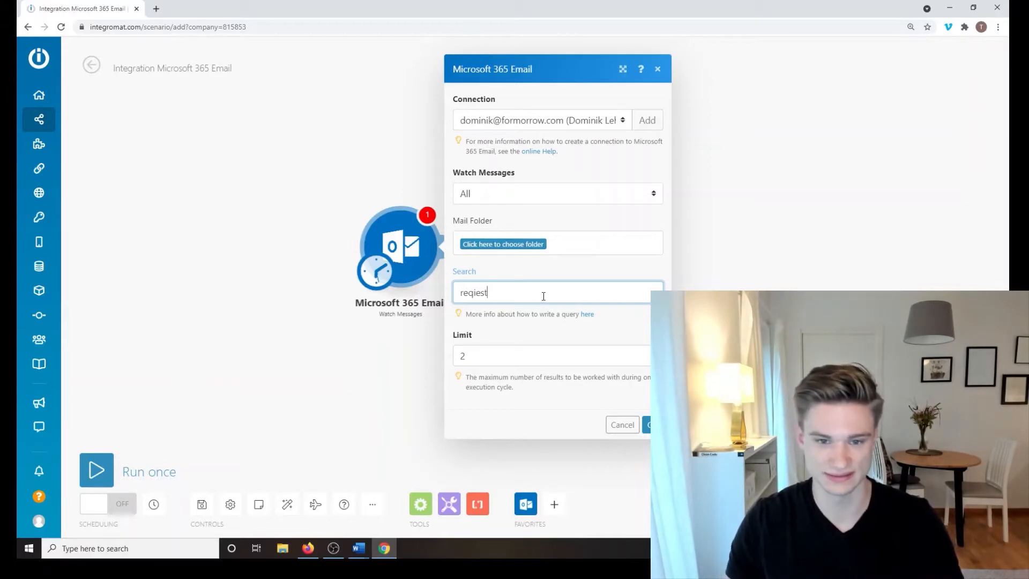
key("ctrl+a")
type("ser")
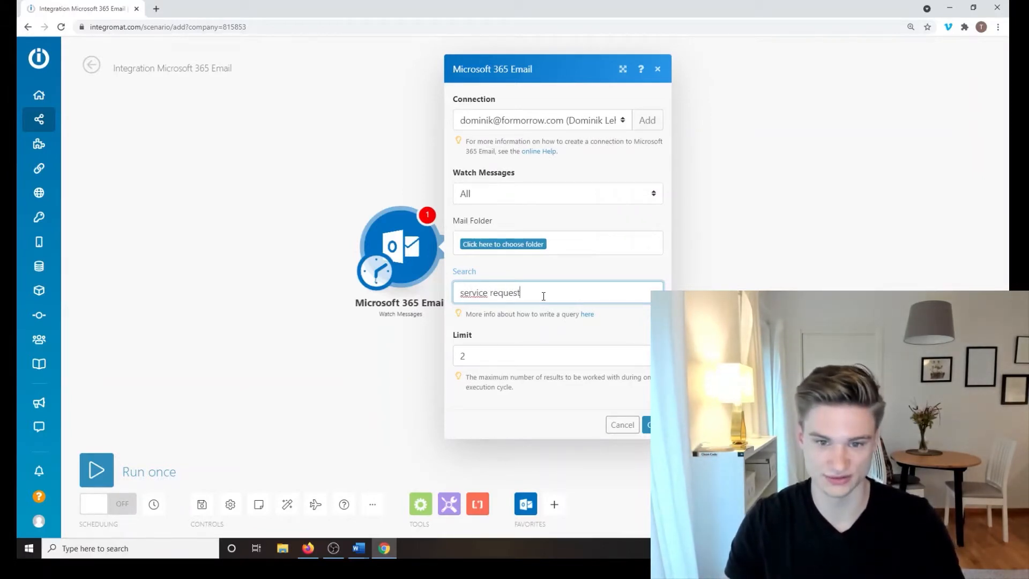
key("Tab")
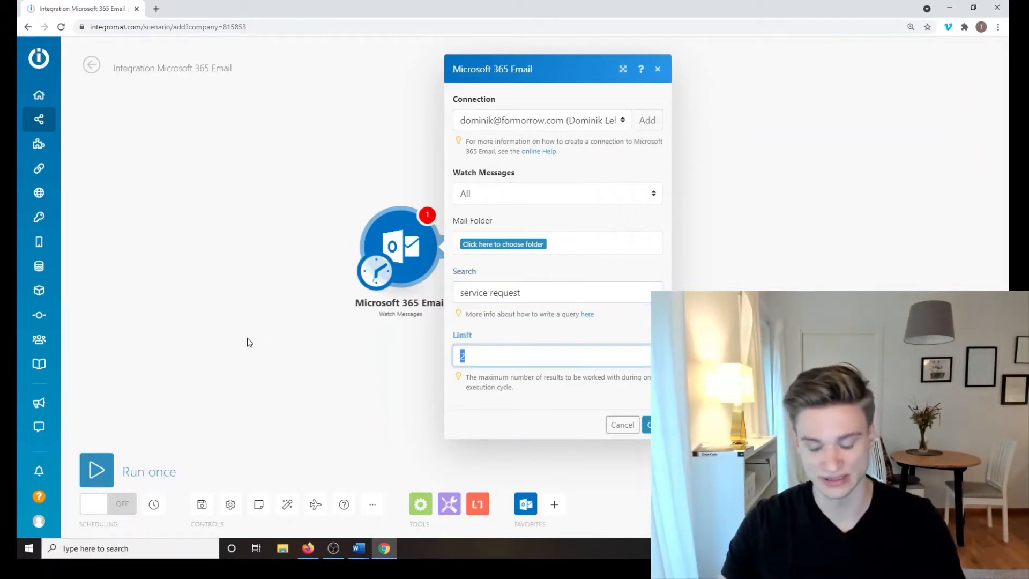
type("100")
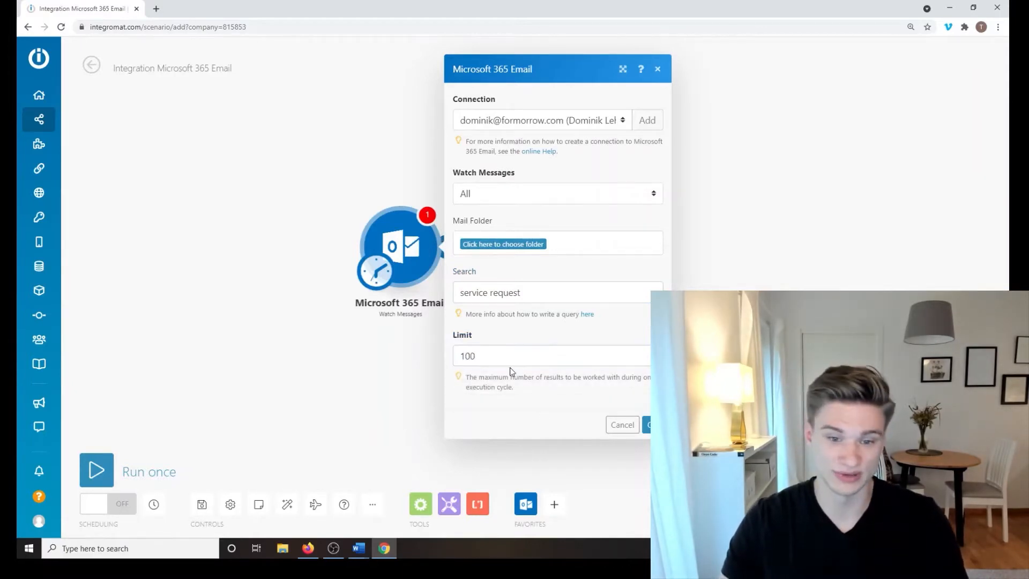
left_click_drag(510, 356, 408, 359)
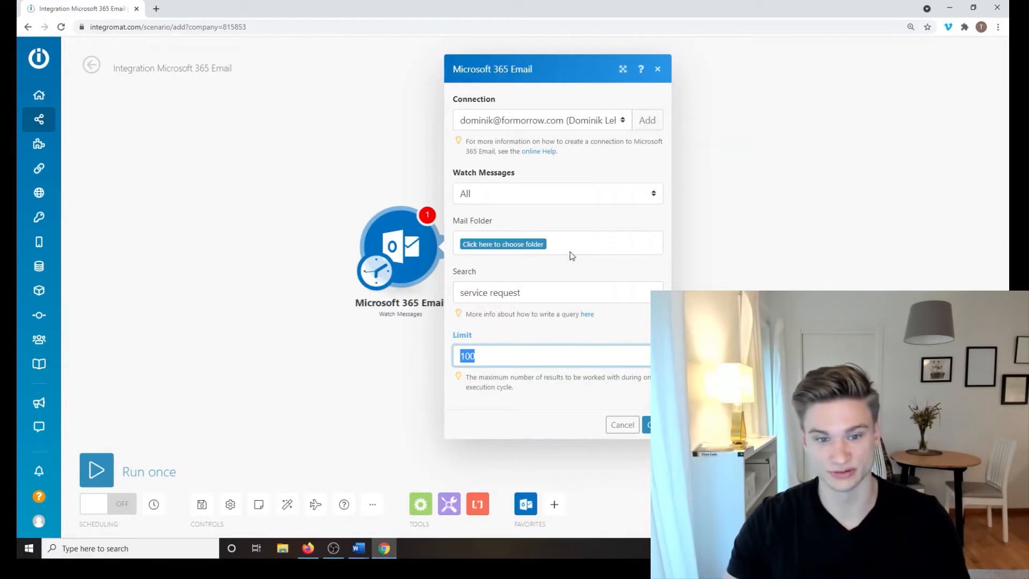
left_click(658, 425)
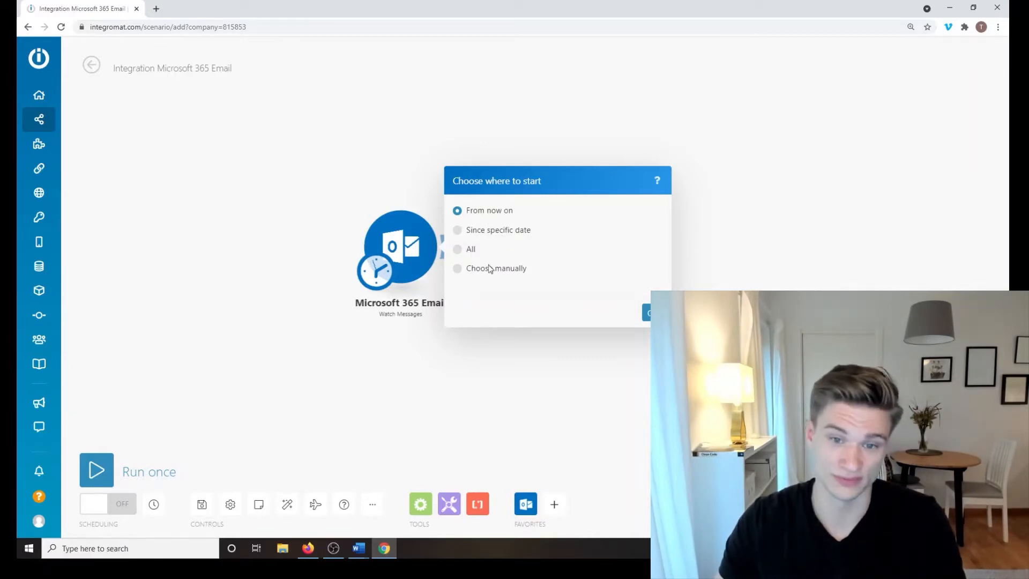
Step: Start the email trigger from new messages only ('From now on')
left_click(658, 313)
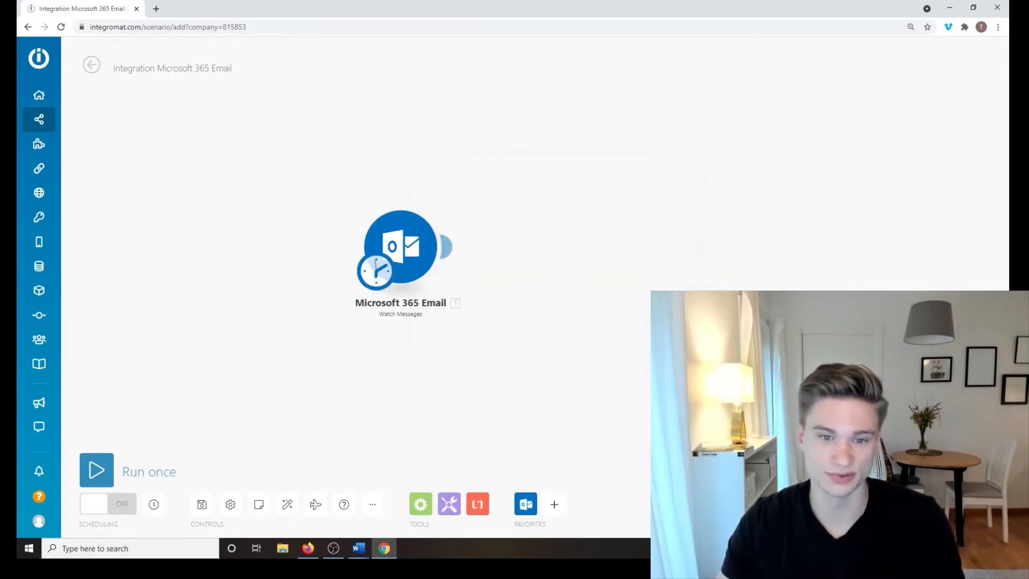
scroll(460, 280, "up", 2)
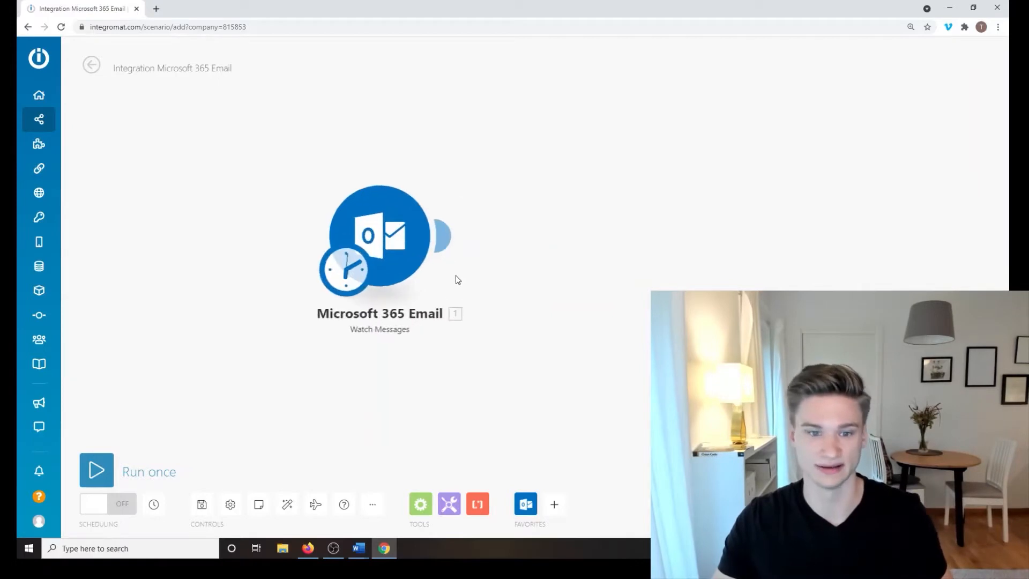
left_click_drag(559, 252, 443, 255)
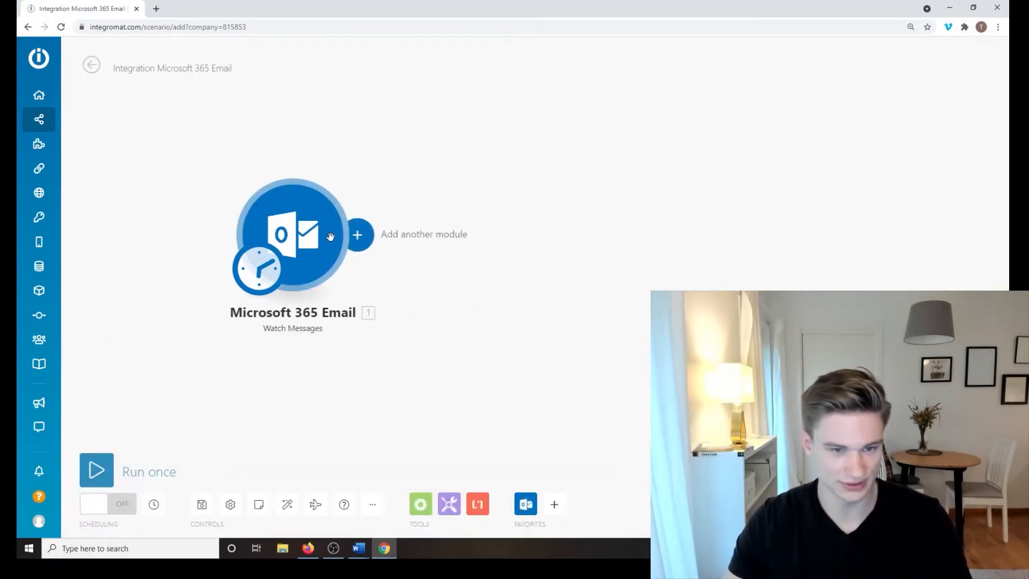
Step: Add a Google Sheets Add a Row module linked right after the email trigger
left_click(357, 236)
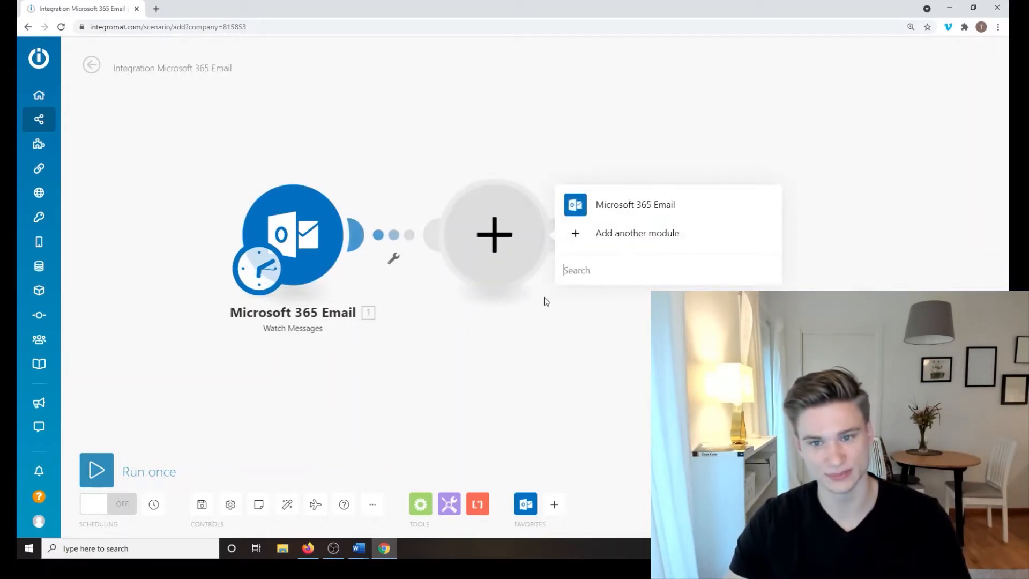
left_click(581, 402)
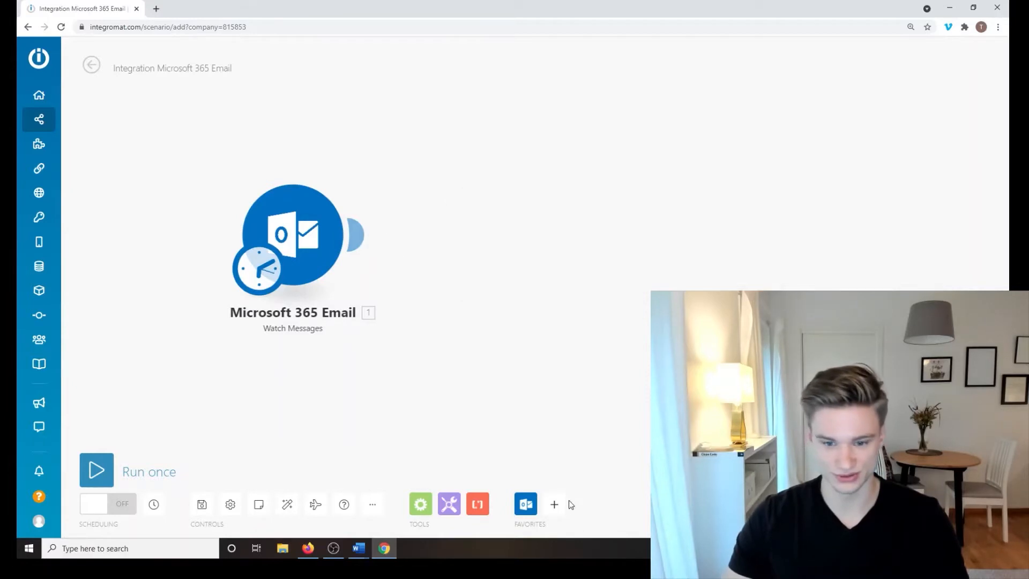
left_click(554, 504)
type("google")
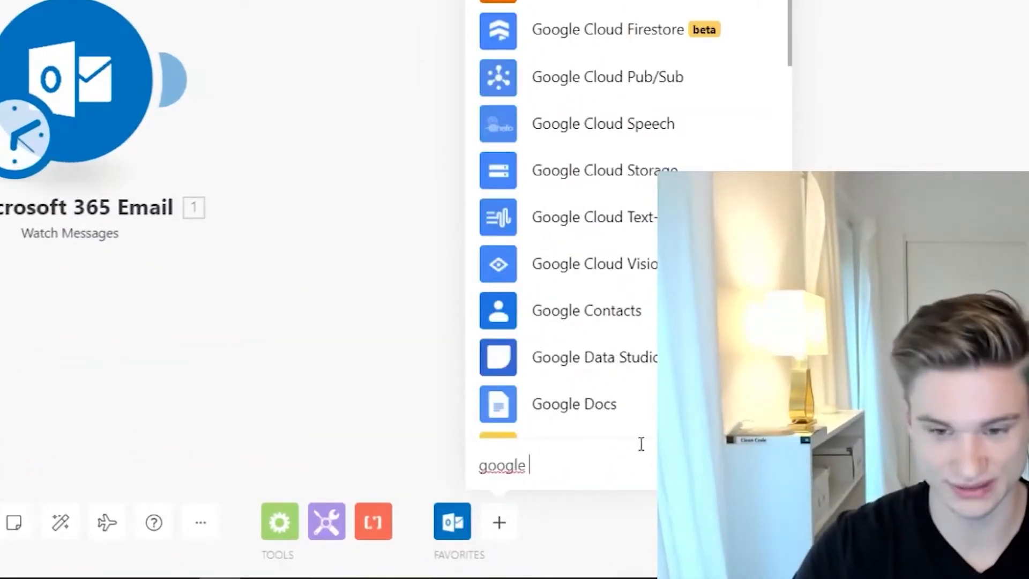
type(" she")
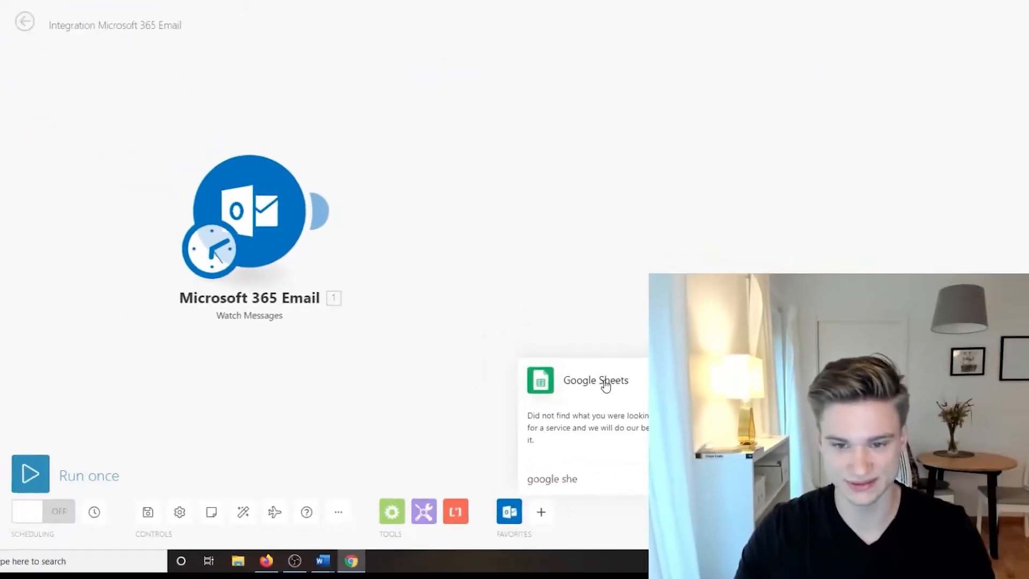
left_click(584, 328)
scroll(629, 161, "down", 1)
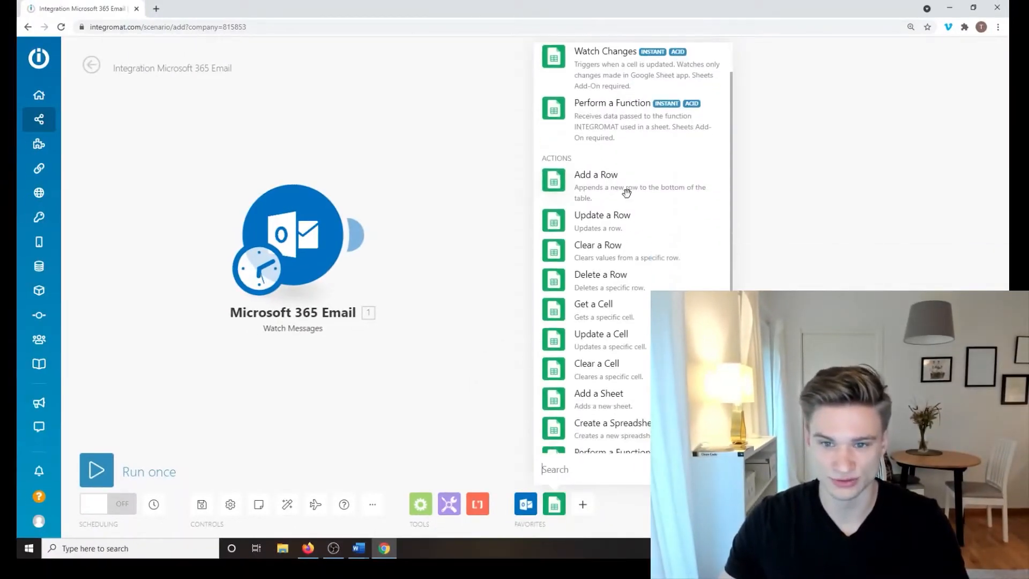
left_click(625, 192)
left_click_drag(354, 234, 491, 234)
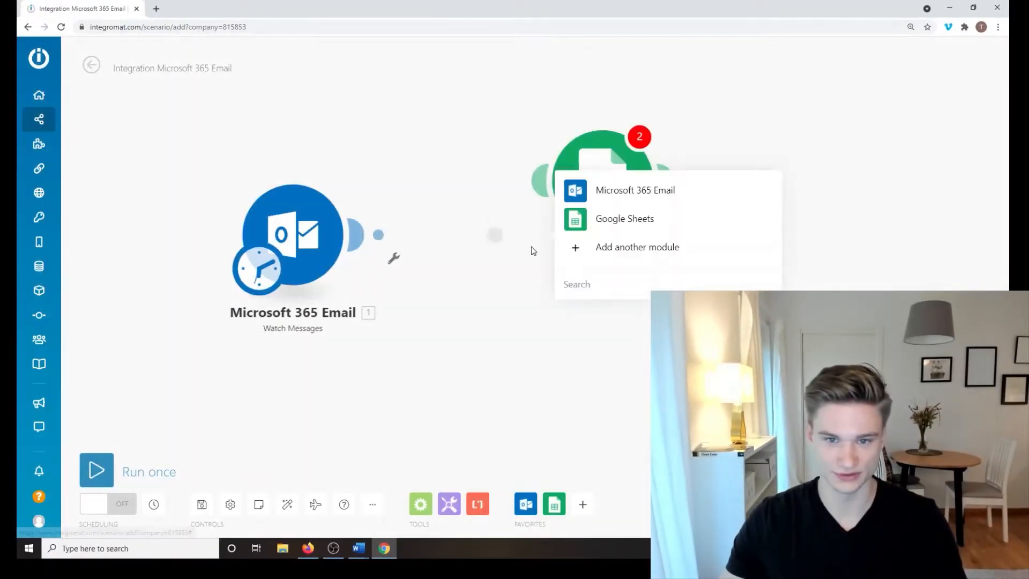
left_click(625, 216)
left_click_drag(354, 245, 381, 228)
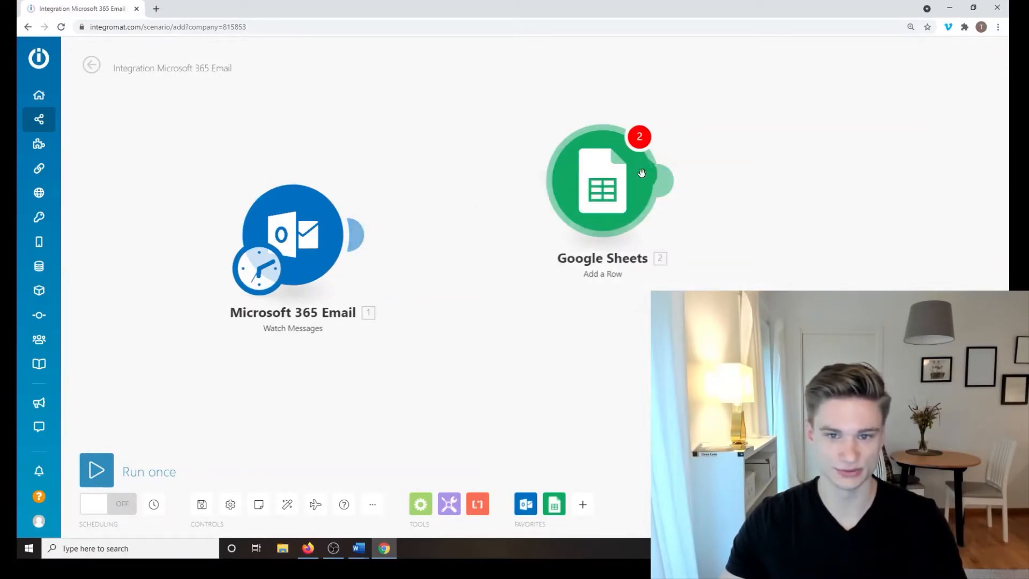
left_click_drag(599, 184, 496, 237)
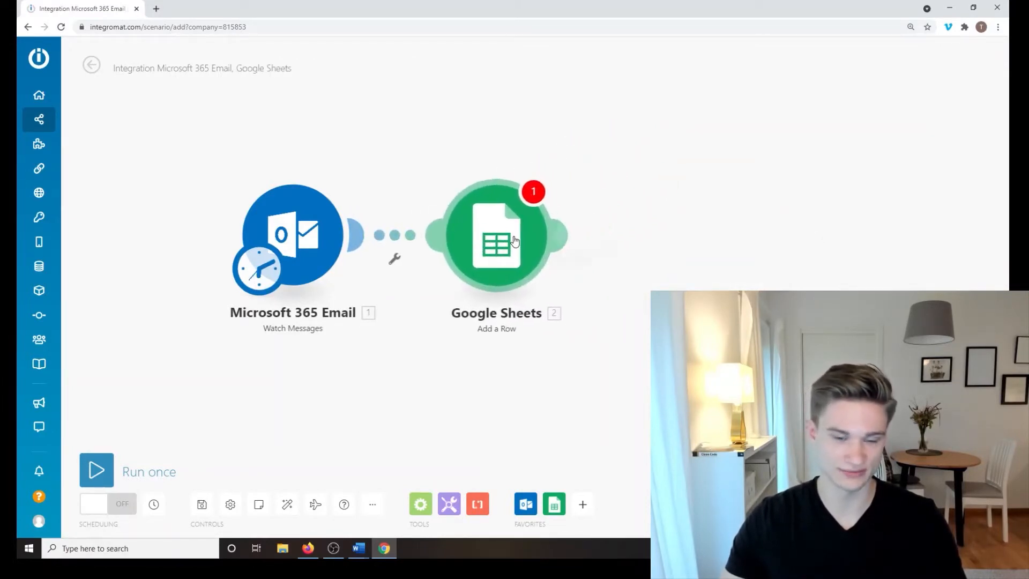
Step: Choose Demo Sheet as the spreadsheet in the Google Sheets module
left_click(514, 241)
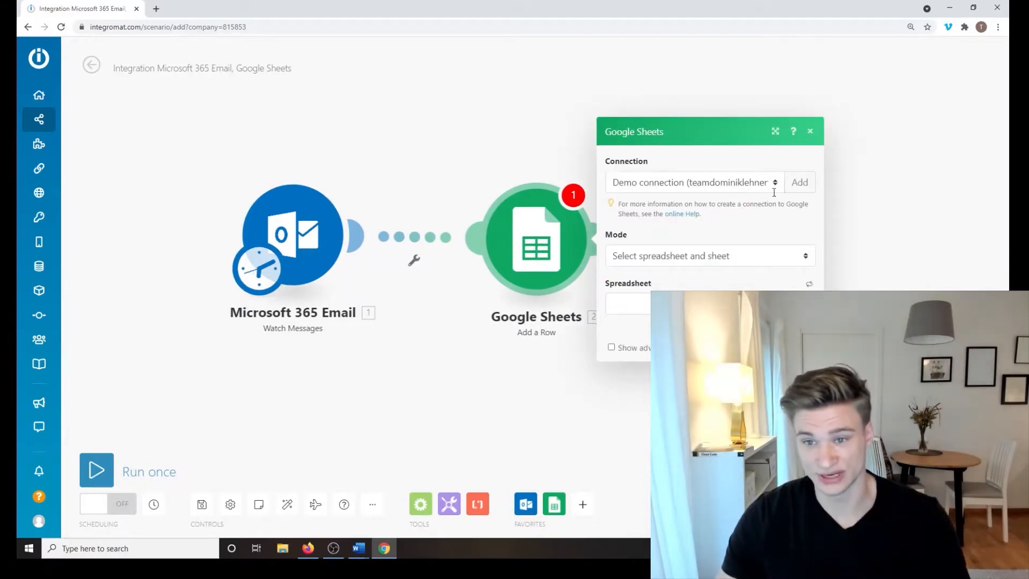
left_click(721, 259)
left_click(721, 259)
left_click(718, 303)
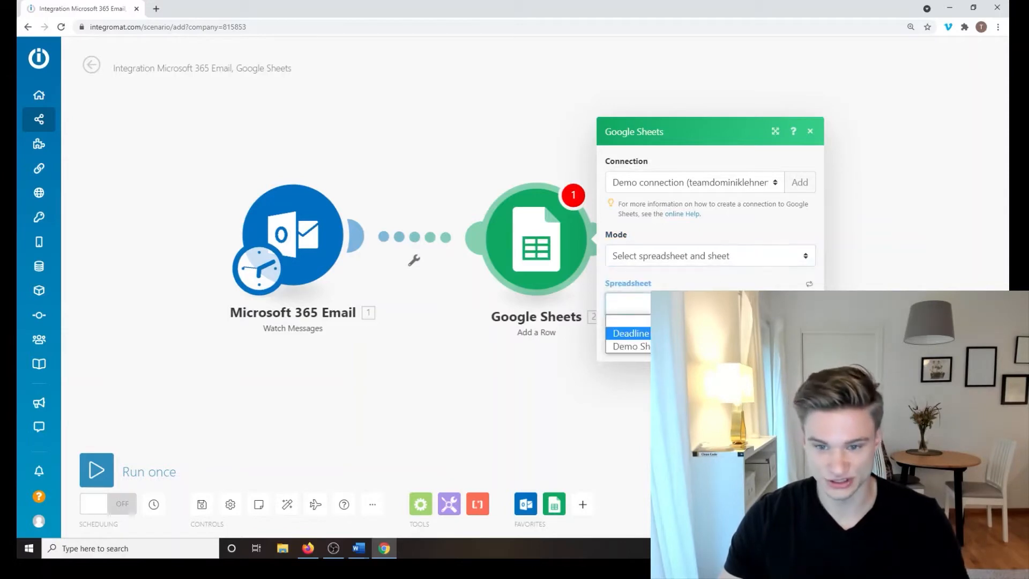
key("Down")
key("Return")
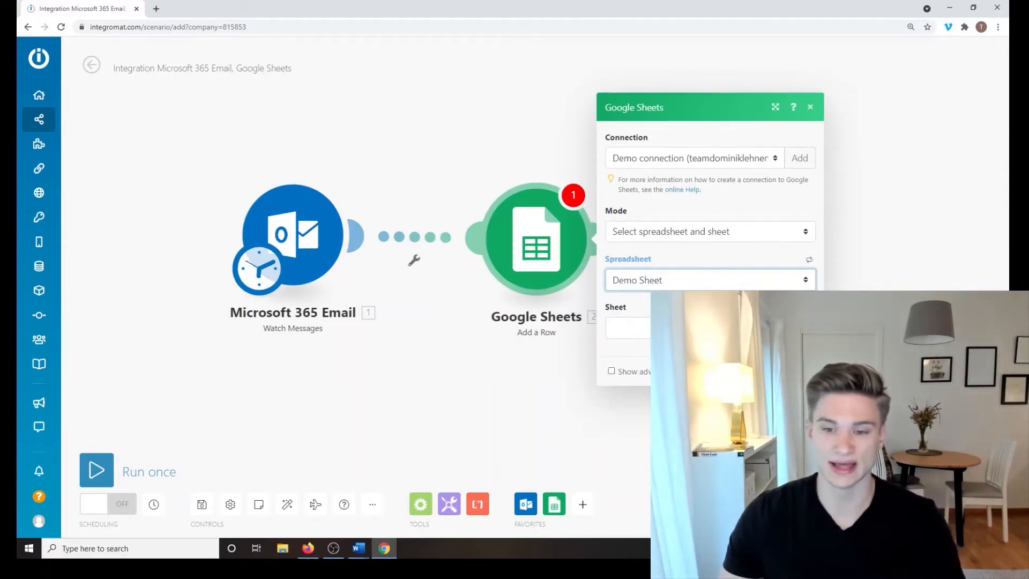
Step: Choose OrderSheet as the target sheet, leaving Name (A) unmapped
left_click(712, 328)
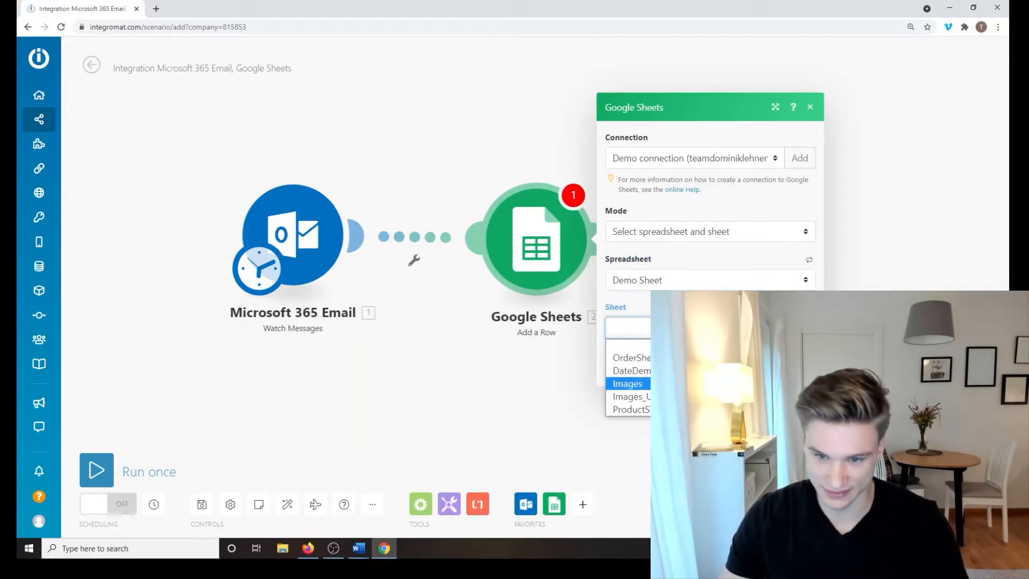
key("Down")
key("Up")
key("Up")
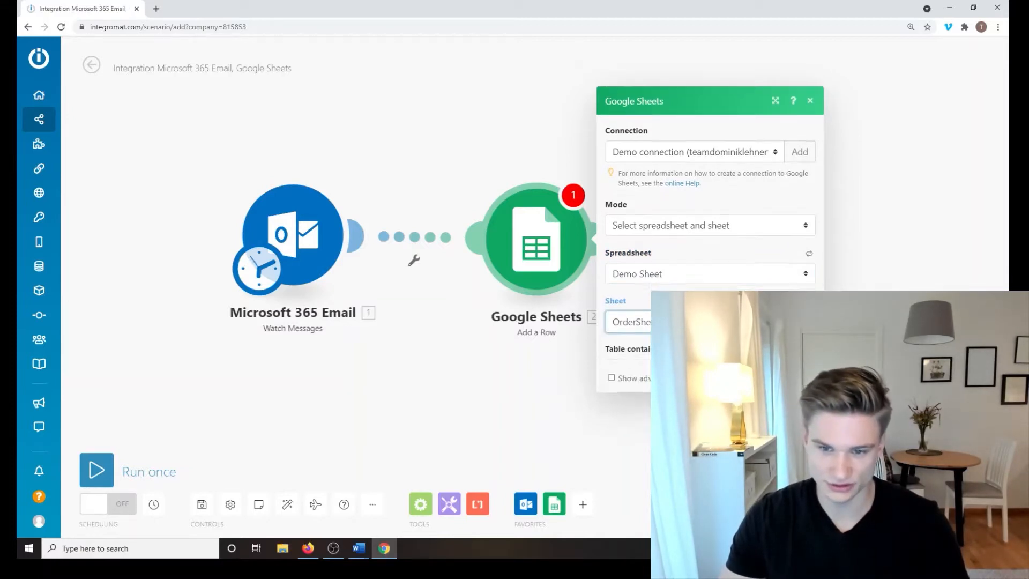
key("Return")
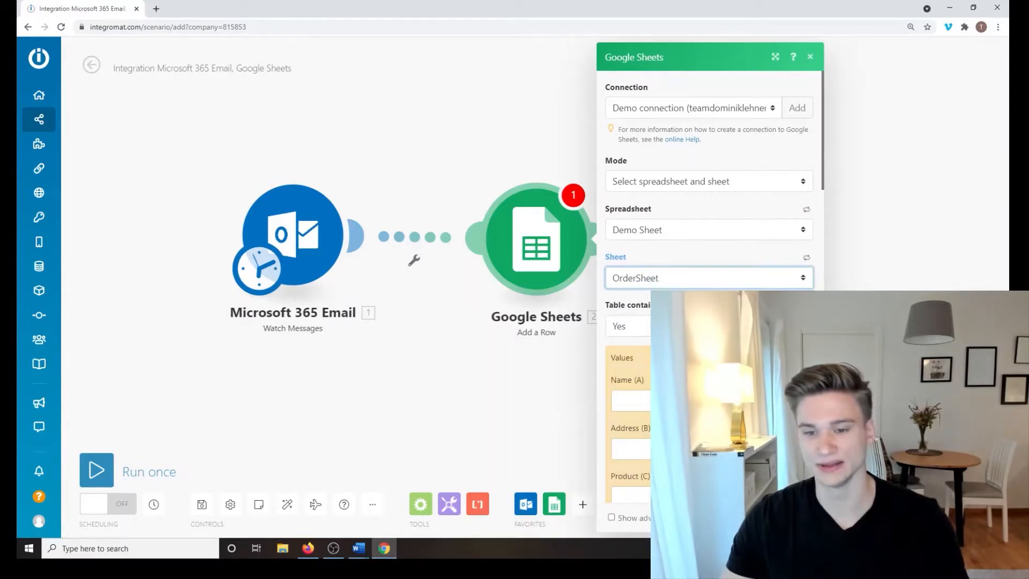
scroll(703, 221, "down", 6)
scroll(702, 222, "up", 5)
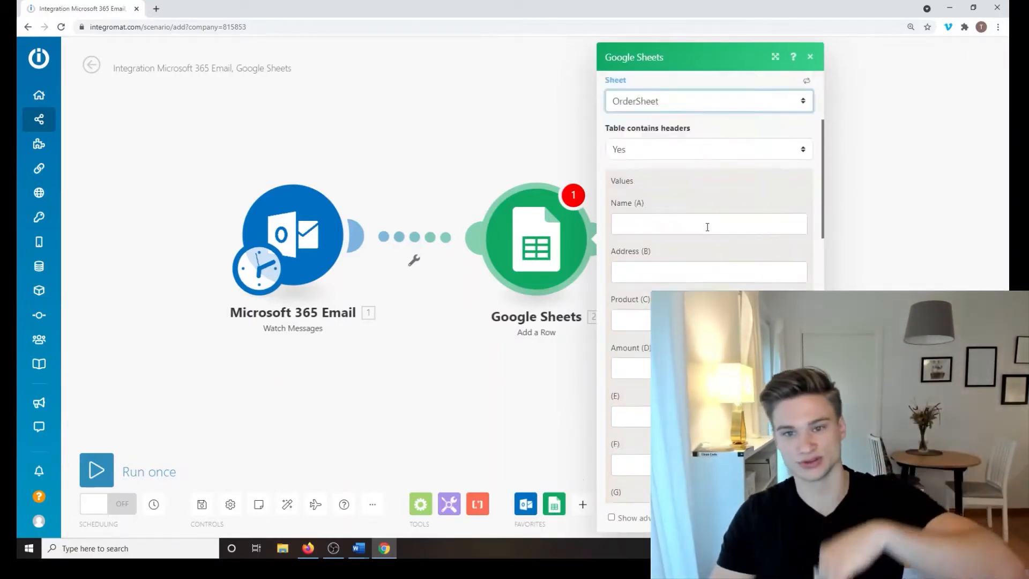
left_click(713, 246)
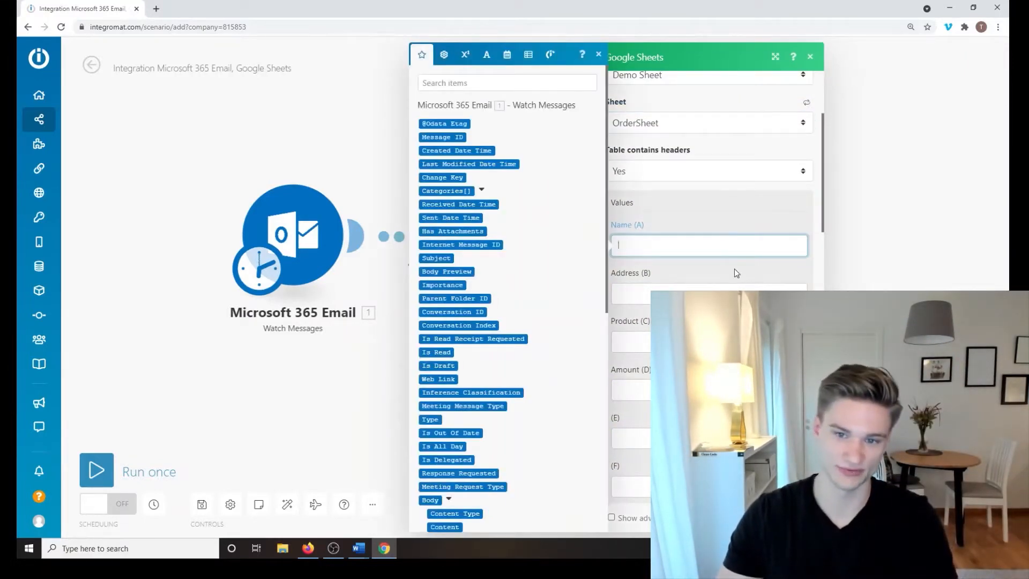
left_click(734, 269)
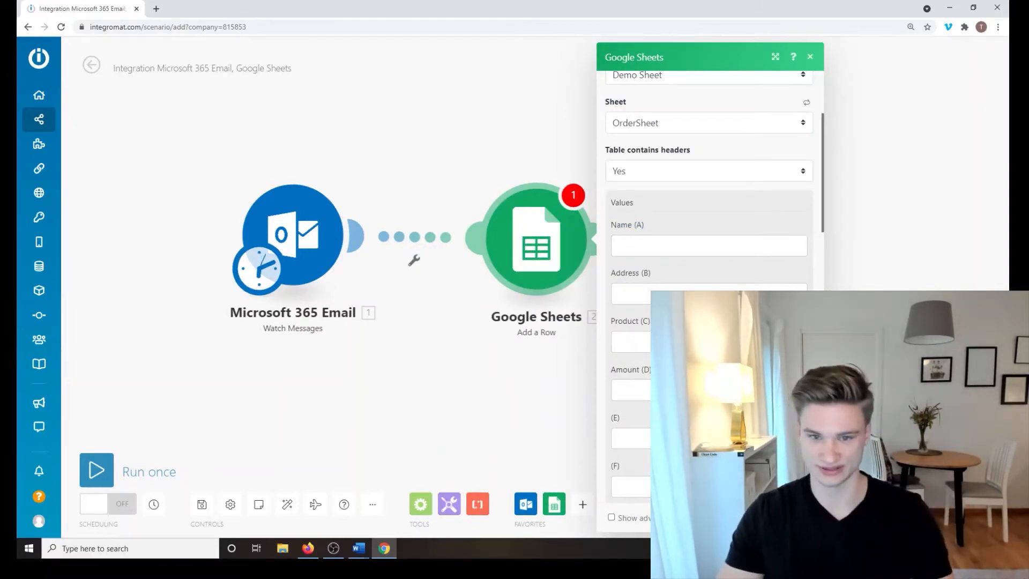
Step: Close the Google Sheets panel and open the email trigger's 15-minute schedule settings
left_click(448, 209)
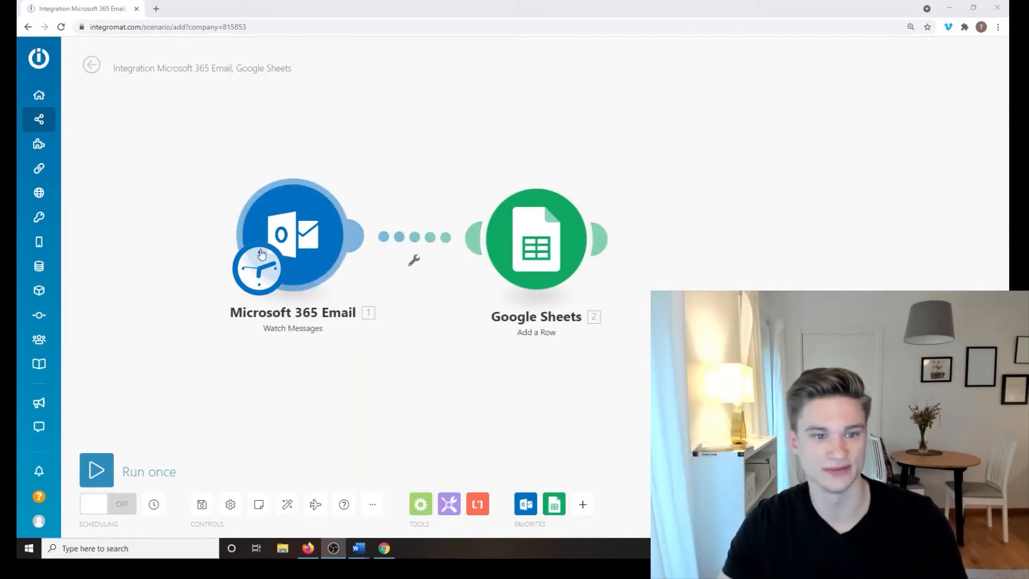
left_click(291, 251)
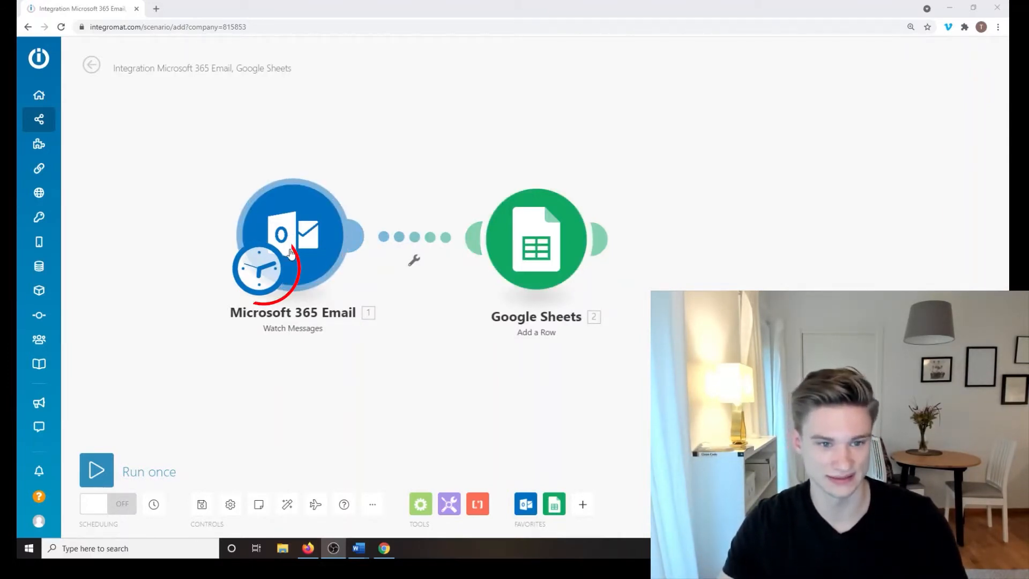
left_click(256, 284)
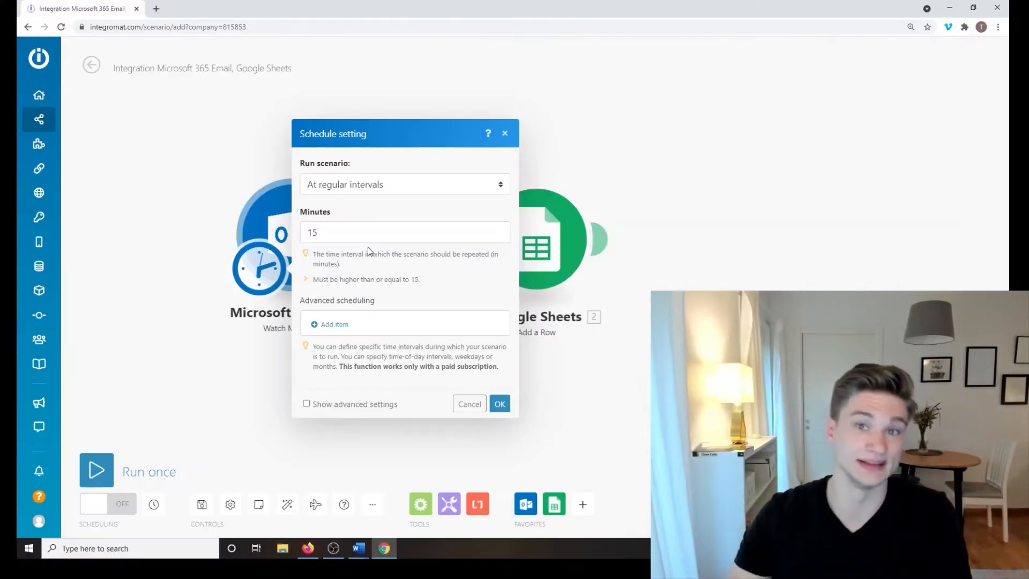
left_click(252, 171)
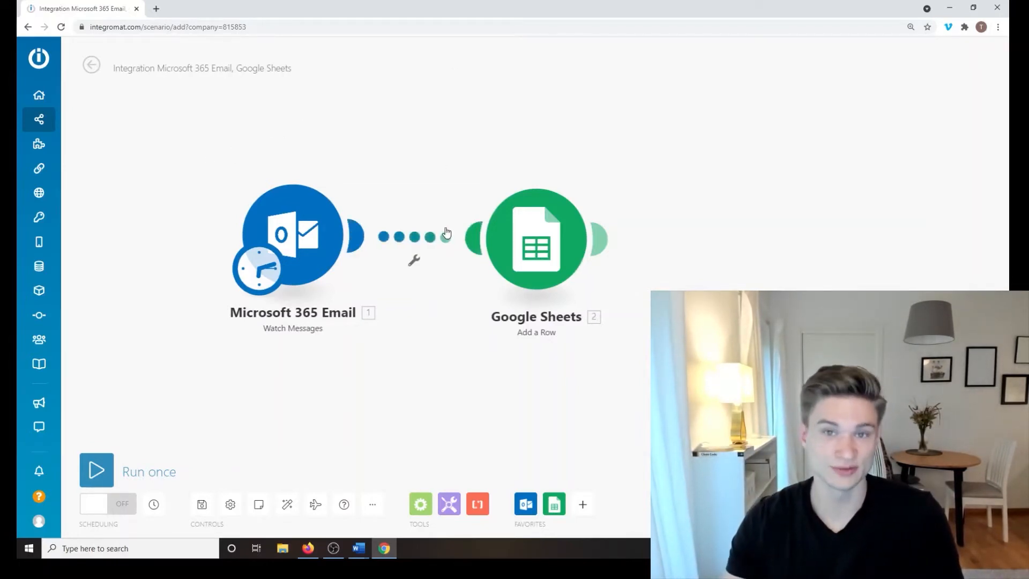
left_click(260, 270)
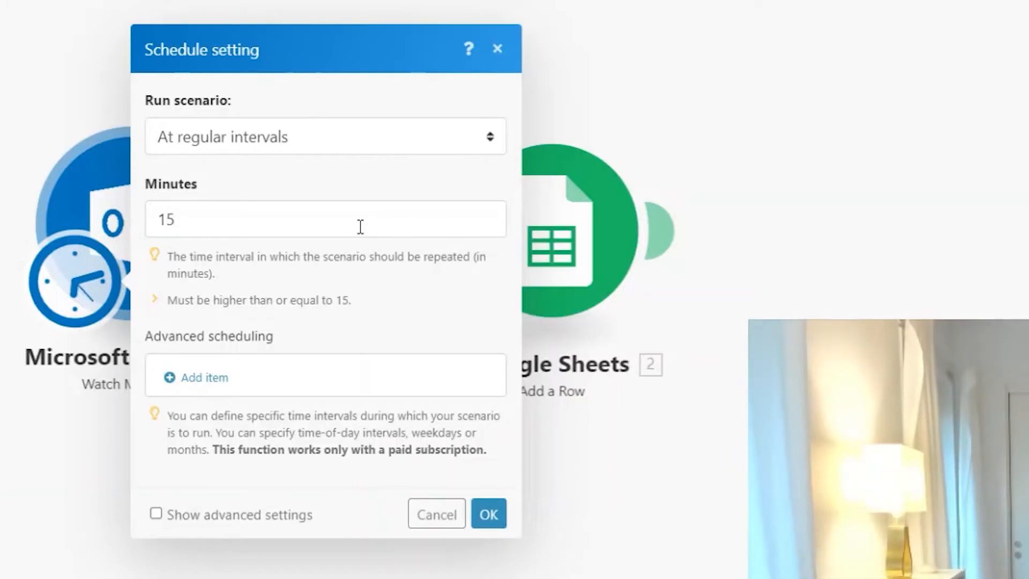
left_click(307, 142)
left_click(486, 362)
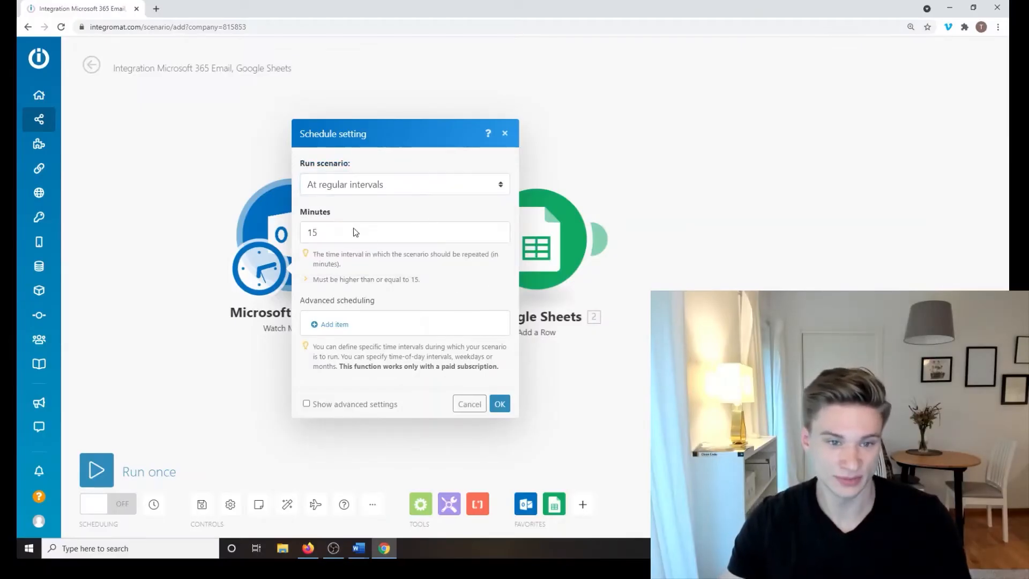
key("Tab")
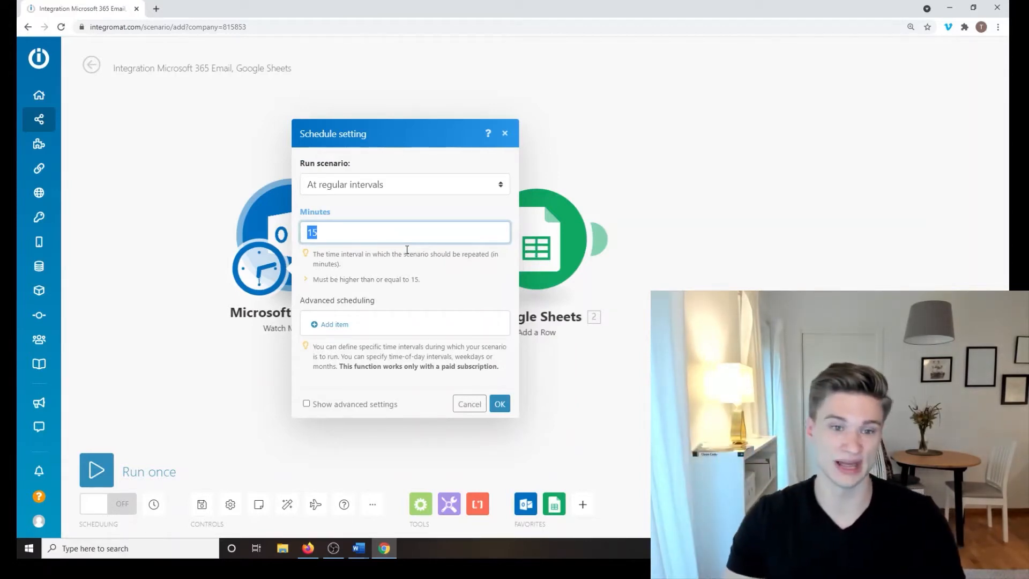
left_click(432, 184)
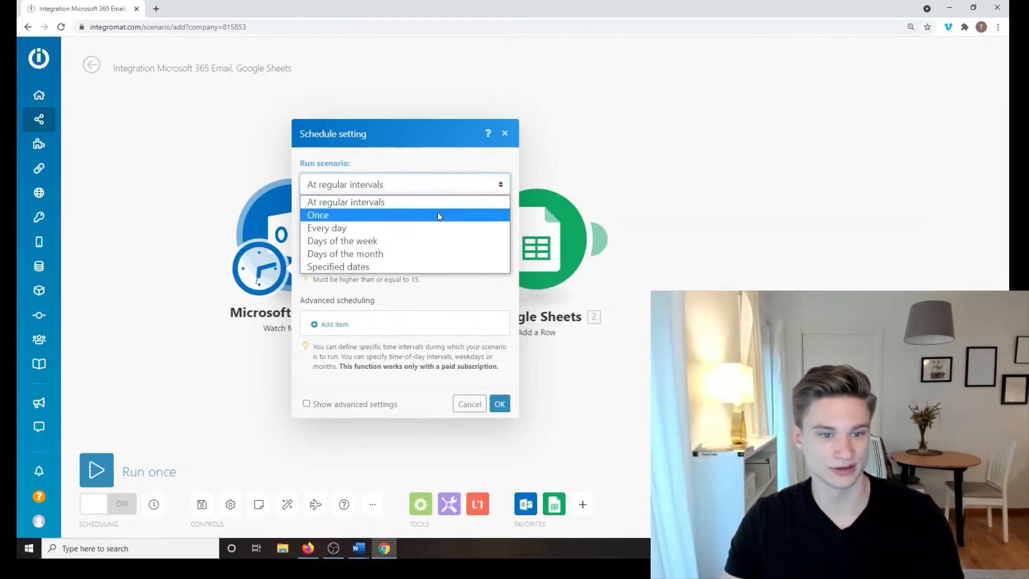
Step: Switch the schedule to Days of the week and include Monday
left_click(431, 229)
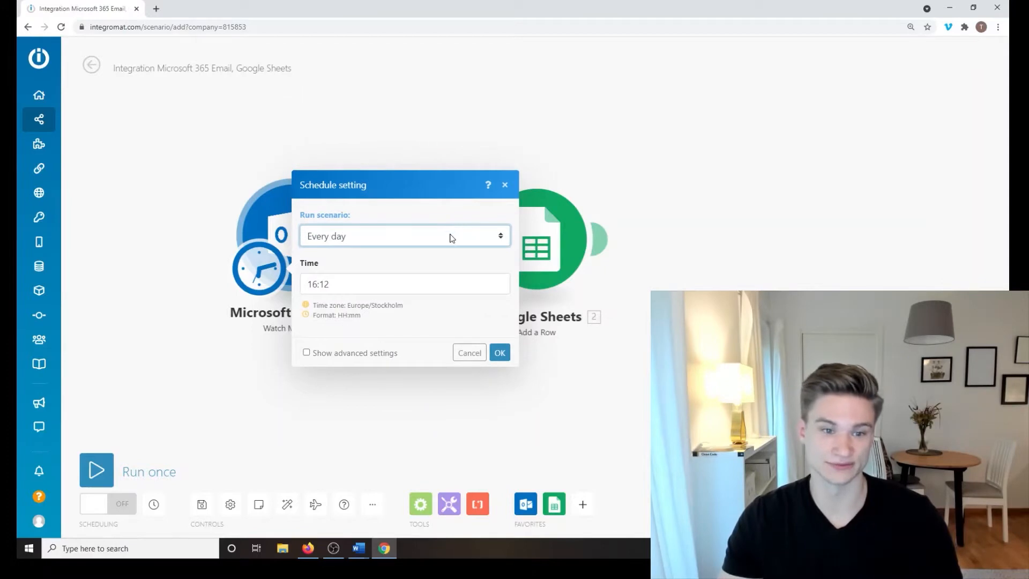
left_click(451, 238)
left_click(375, 292)
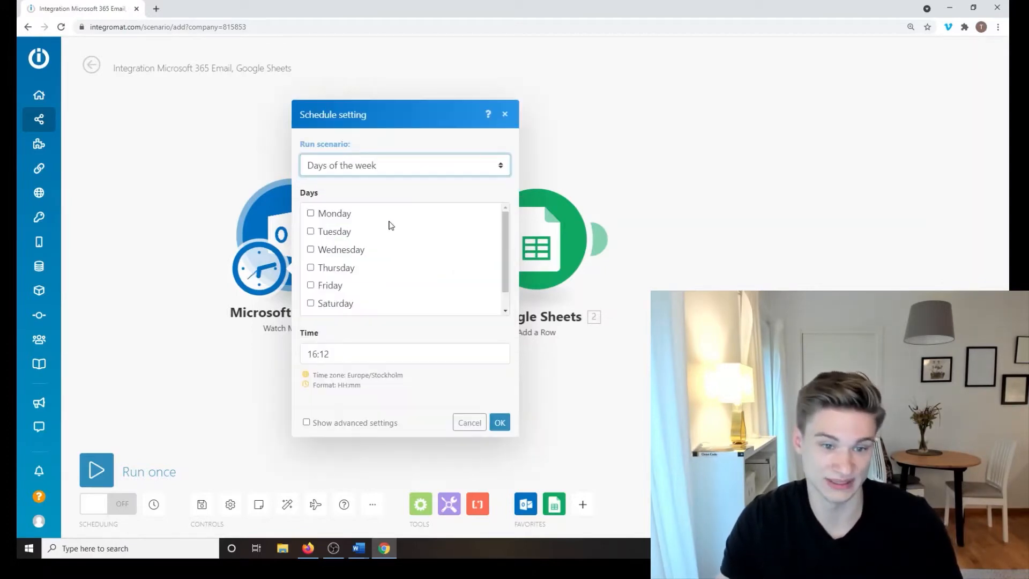
scroll(420, 239, "down", 1)
scroll(375, 247, "up", 1)
left_click(311, 213)
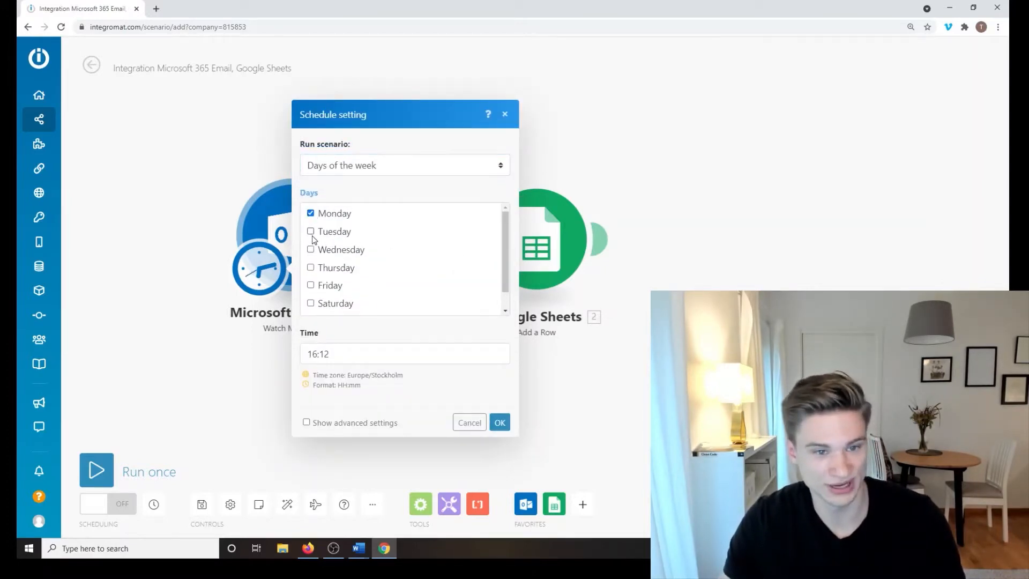
scroll(393, 274, "up", 1)
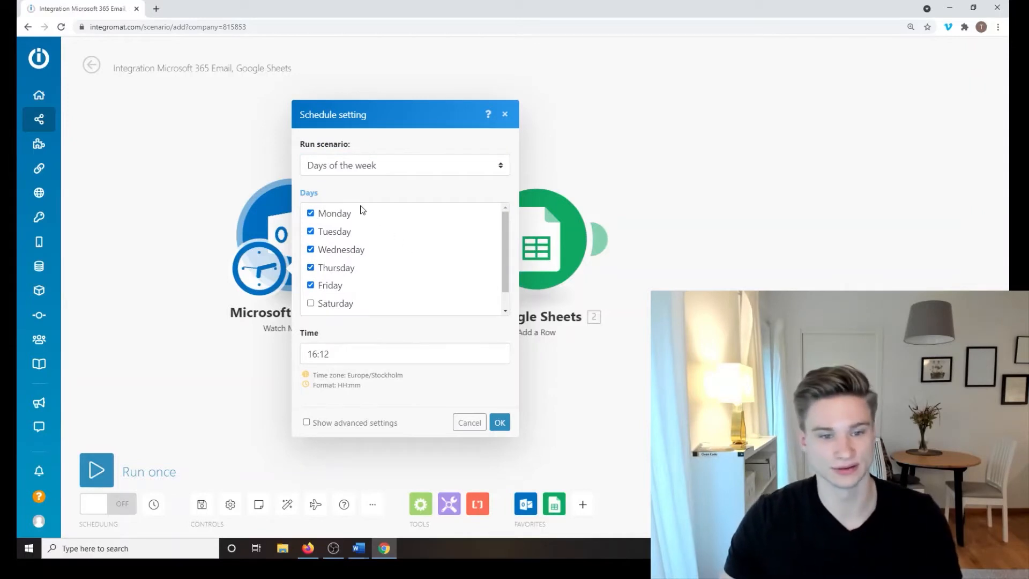
scroll(366, 286, "down", 1)
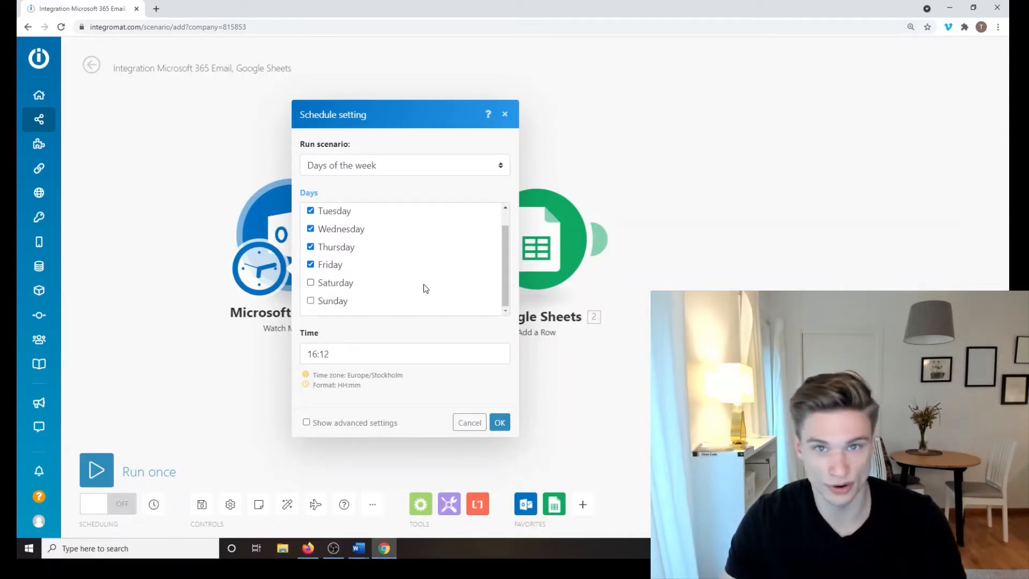
scroll(338, 222, "up", 1)
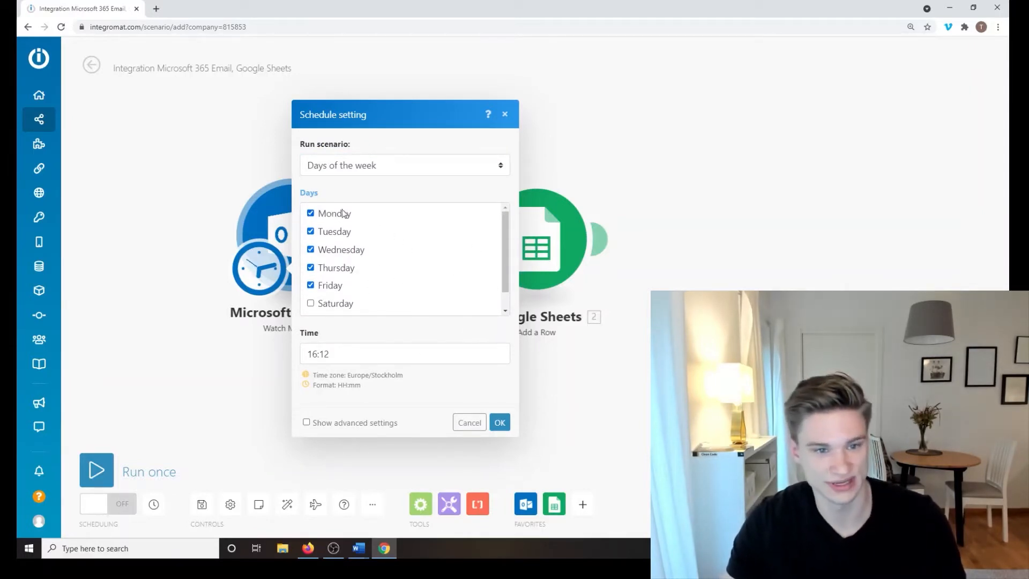
Step: Set the run time to 10:00 and close the schedule settings
left_click(346, 354)
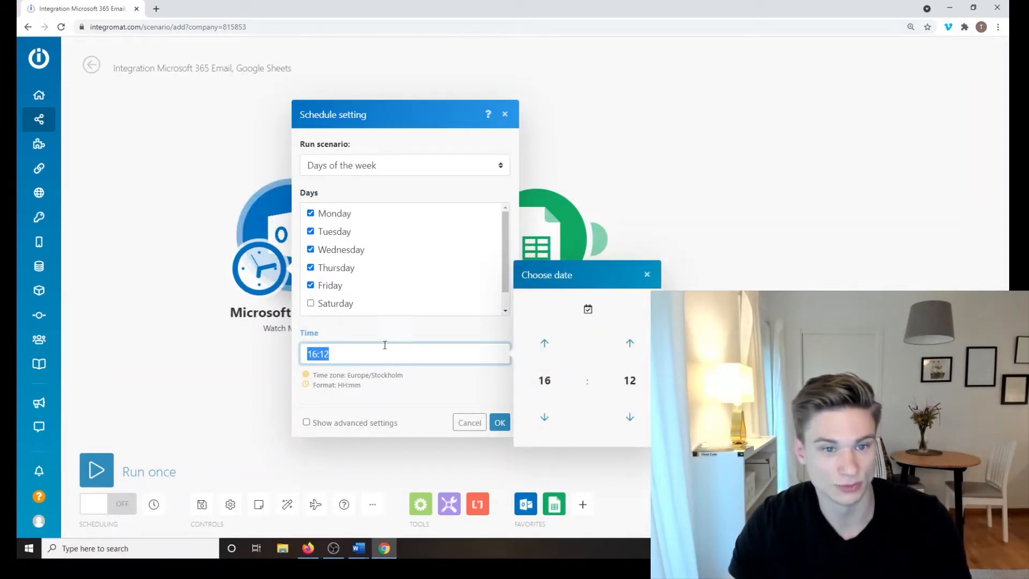
left_click(544, 381)
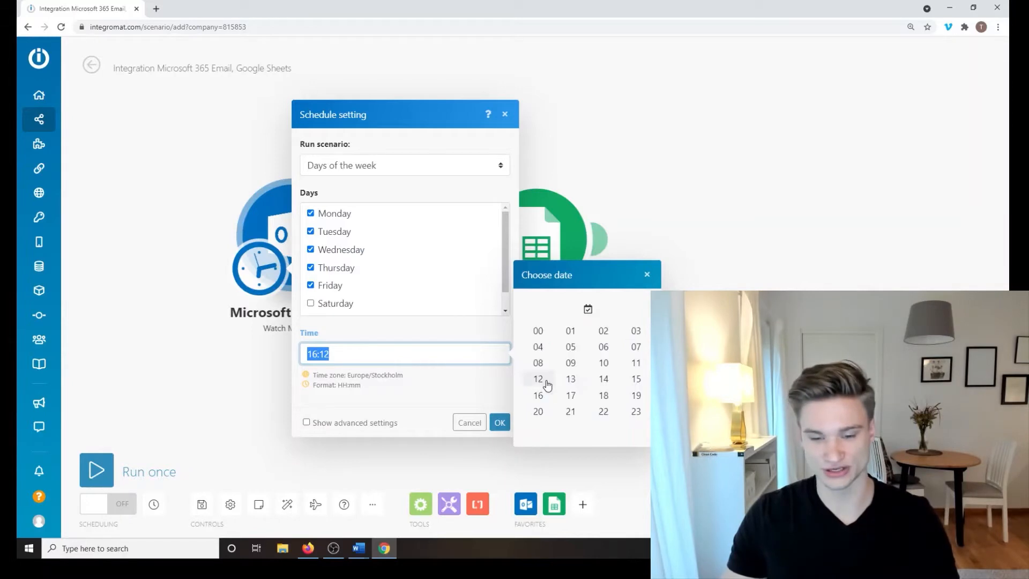
left_click(604, 362)
left_click(629, 381)
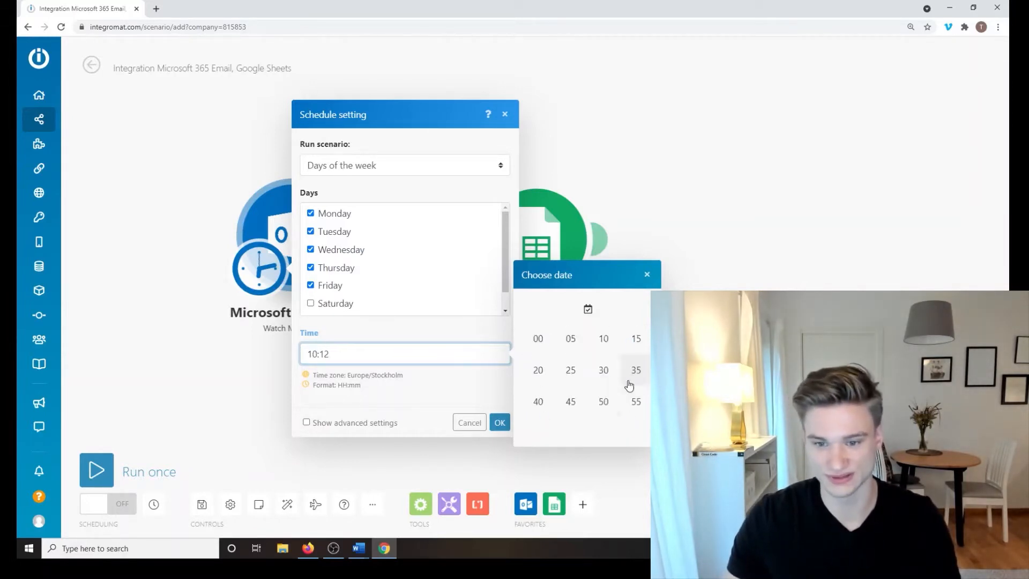
left_click(539, 340)
left_click(460, 392)
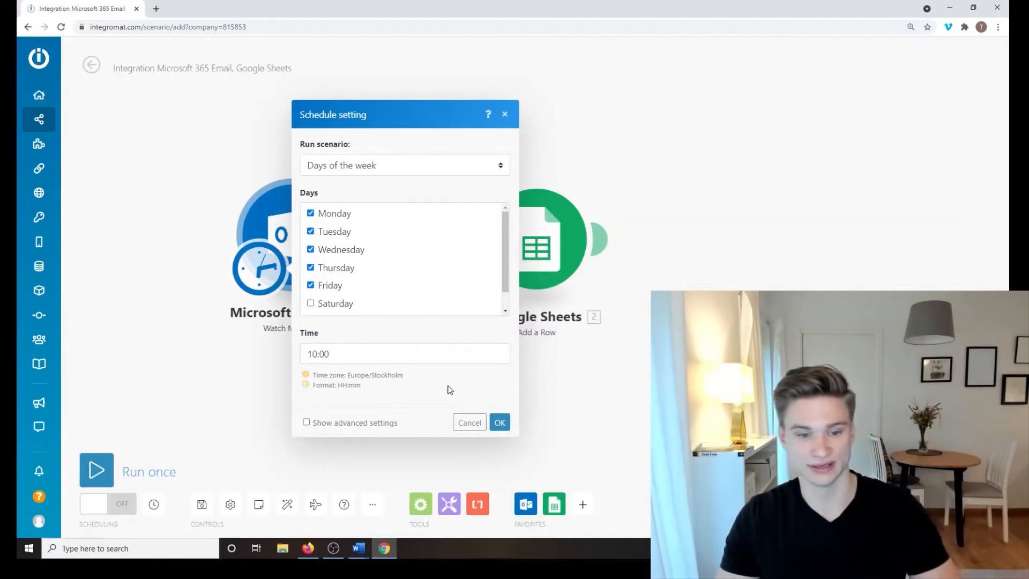
left_click(349, 424)
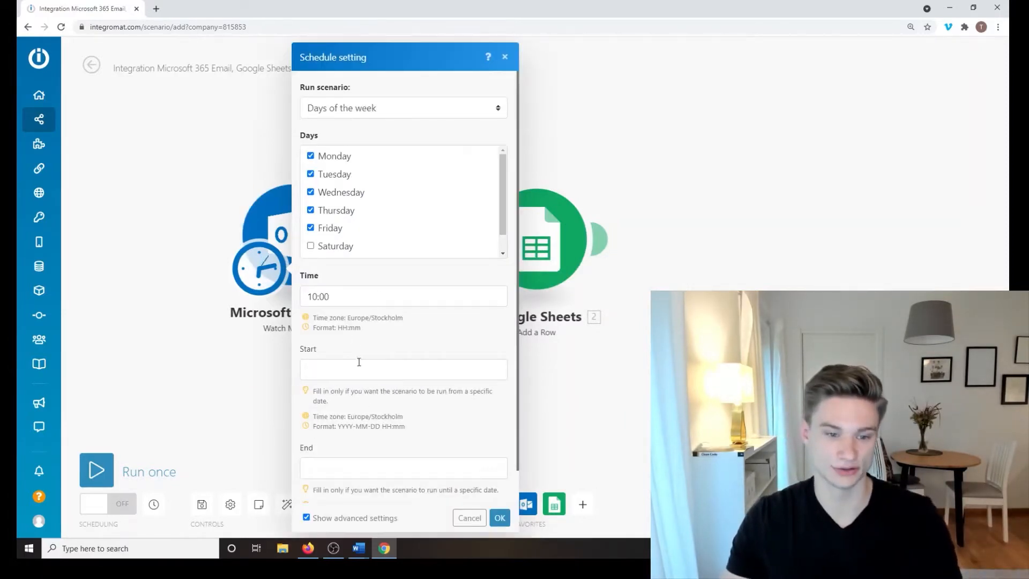
left_click(306, 517)
left_click(499, 420)
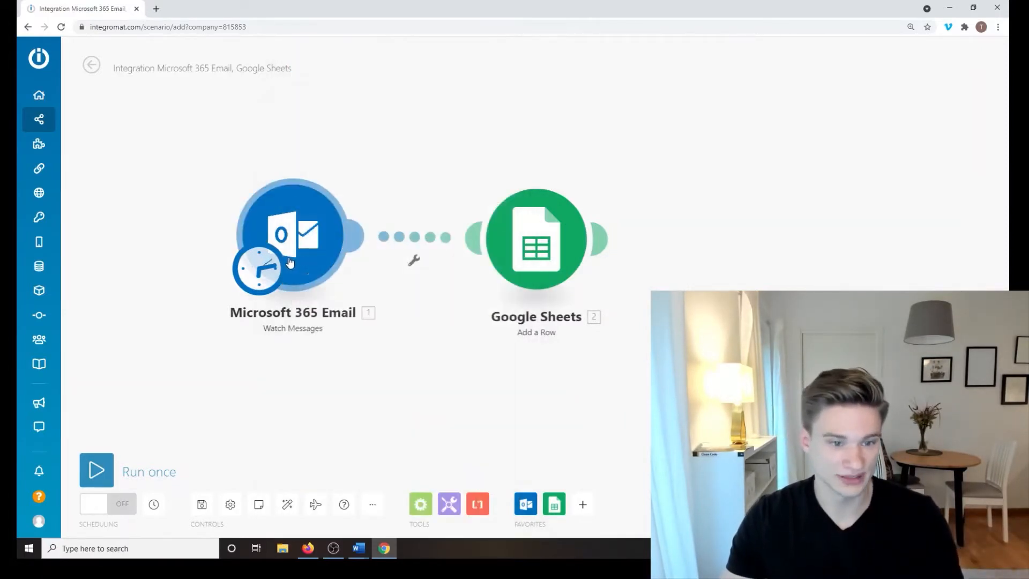
Step: Revert the schedule to regular 15-minute intervals and confirm it
left_click(260, 269)
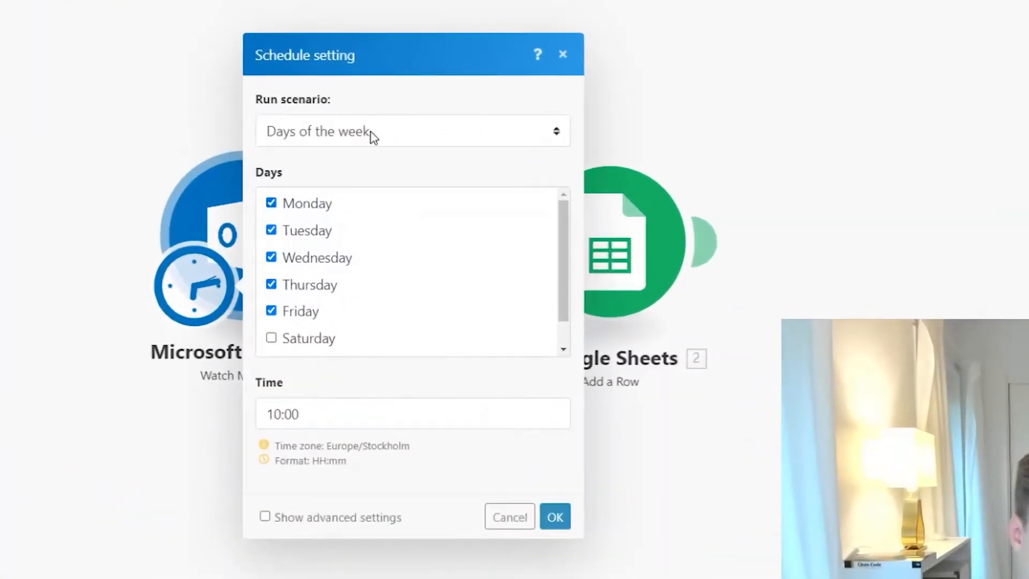
left_click(373, 137)
left_click(367, 159)
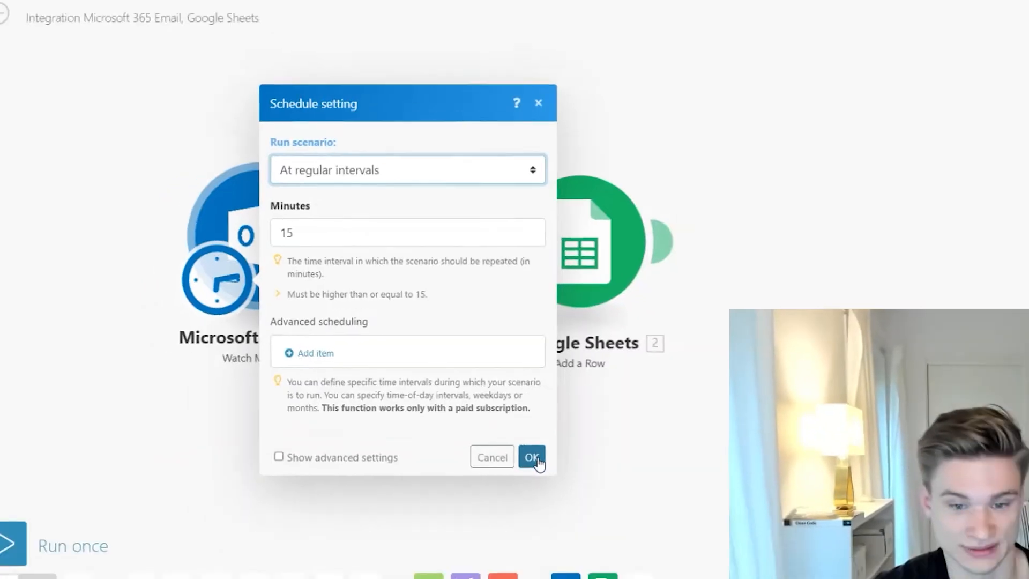
left_click(532, 457)
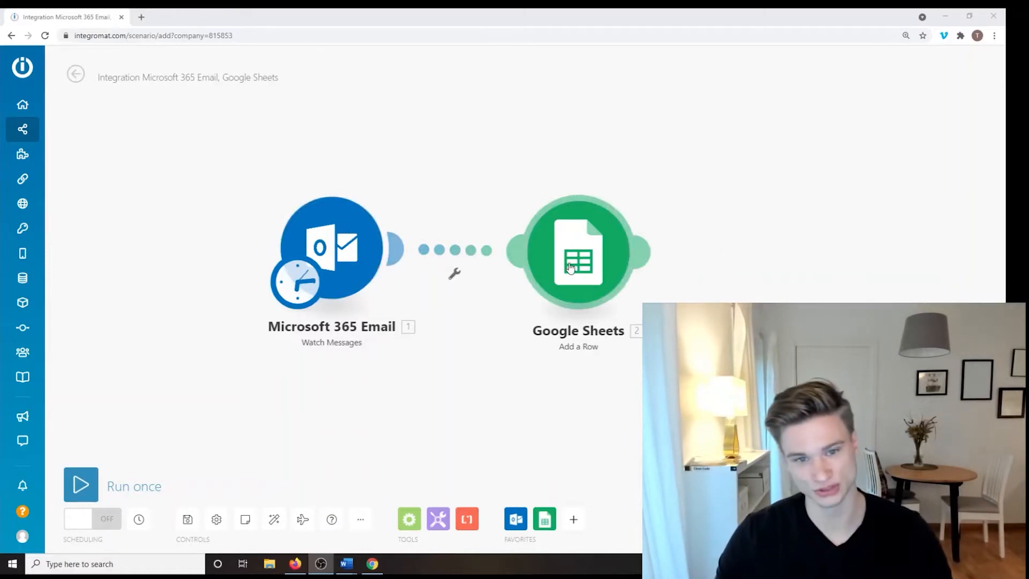
Step: Label the filter between the email and Sheets steps 'Filter internal Emails'
left_click(448, 261)
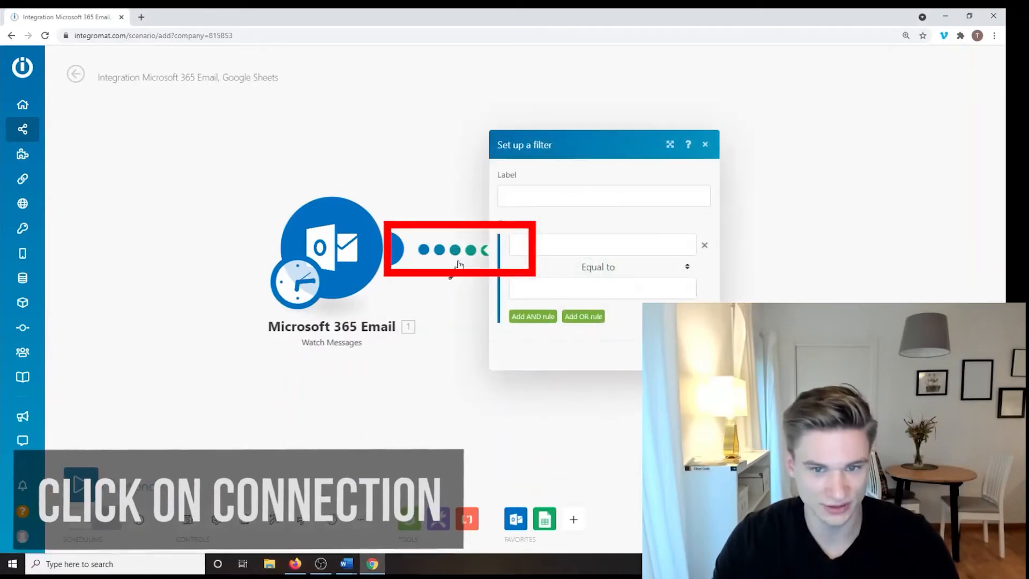
left_click(600, 194)
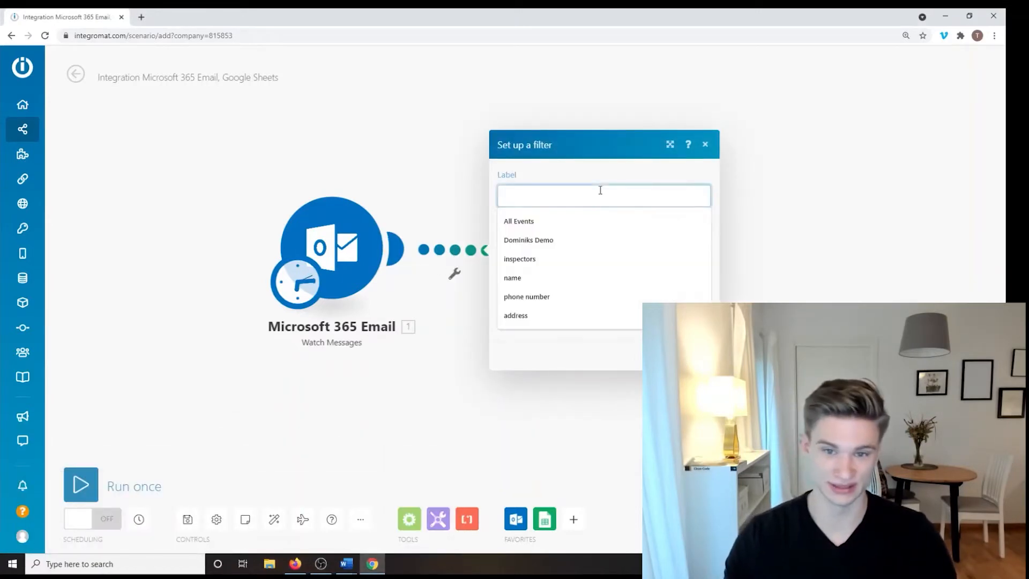
key("Escape")
type("Filter internal Emails")
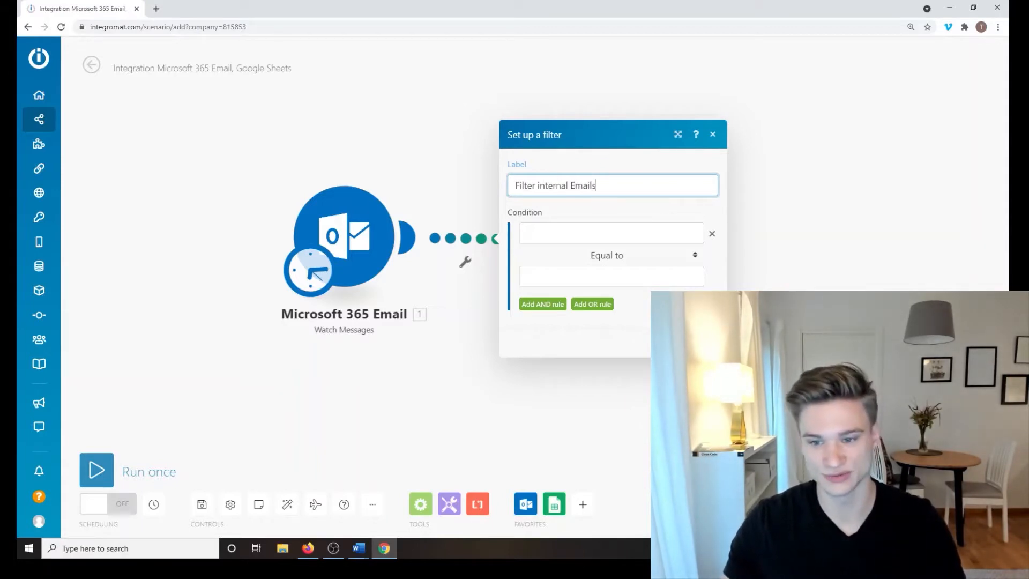
key("Return")
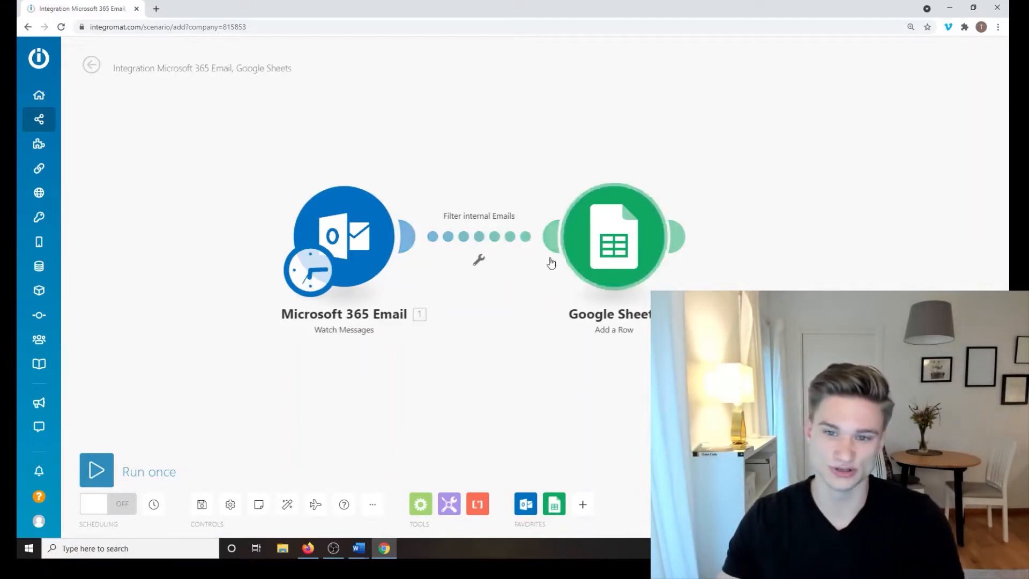
Step: Map Sender: Email Address into the filter condition's first value
left_click(478, 248)
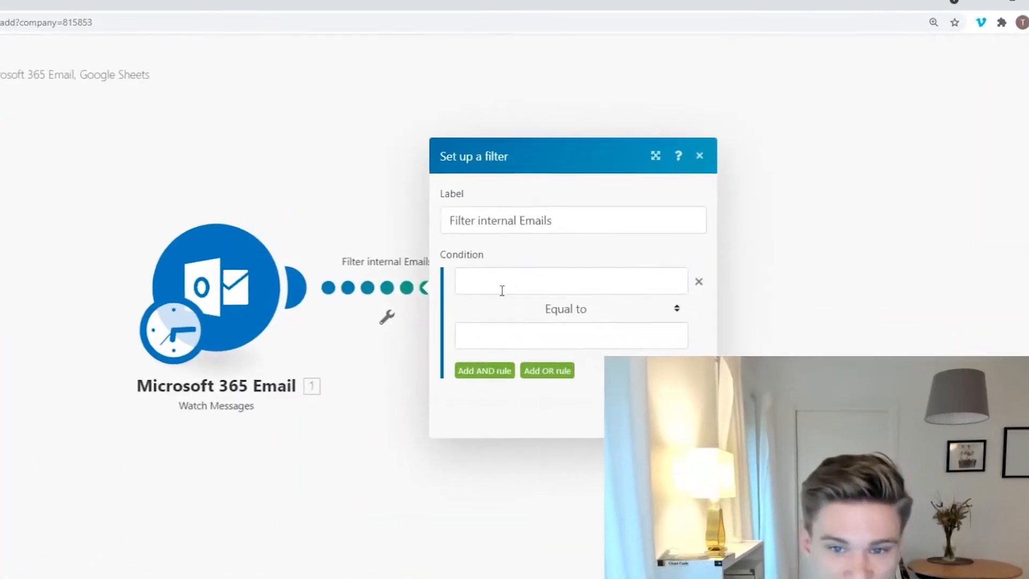
left_click(502, 290)
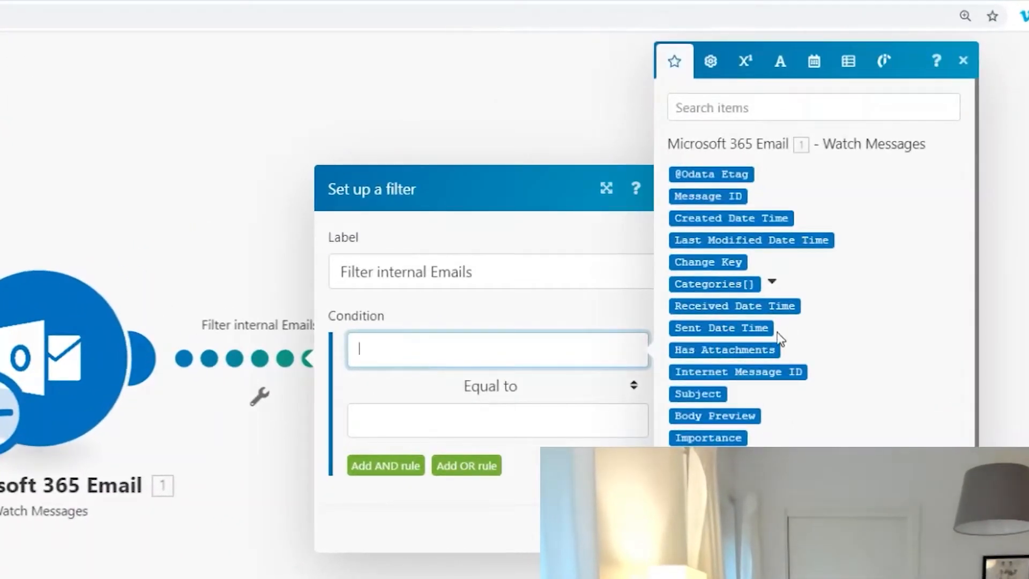
left_click(772, 284)
left_click(772, 284)
scroll(771, 321, "down", 6)
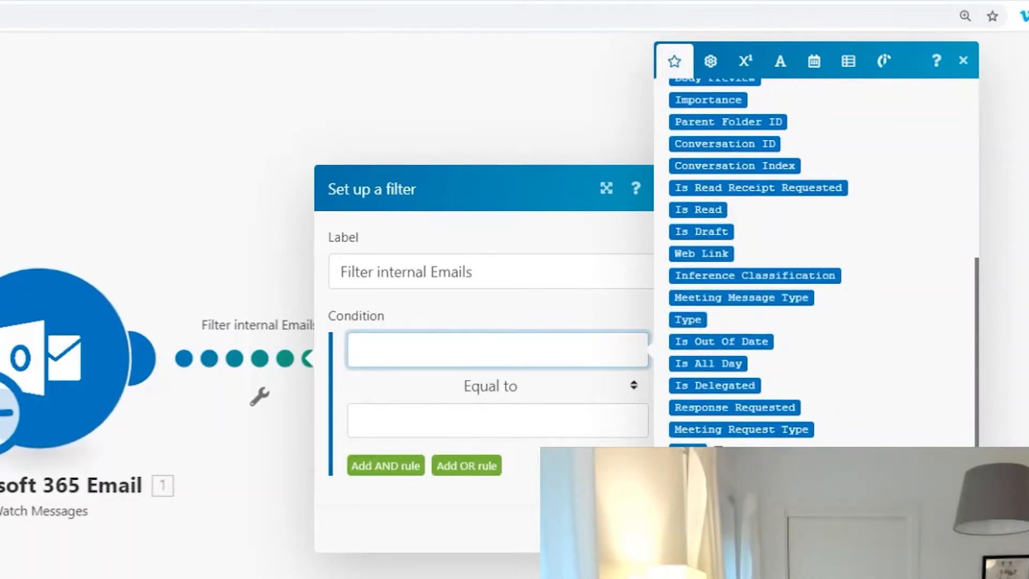
left_click(718, 539)
scroll(823, 231, "up", 6)
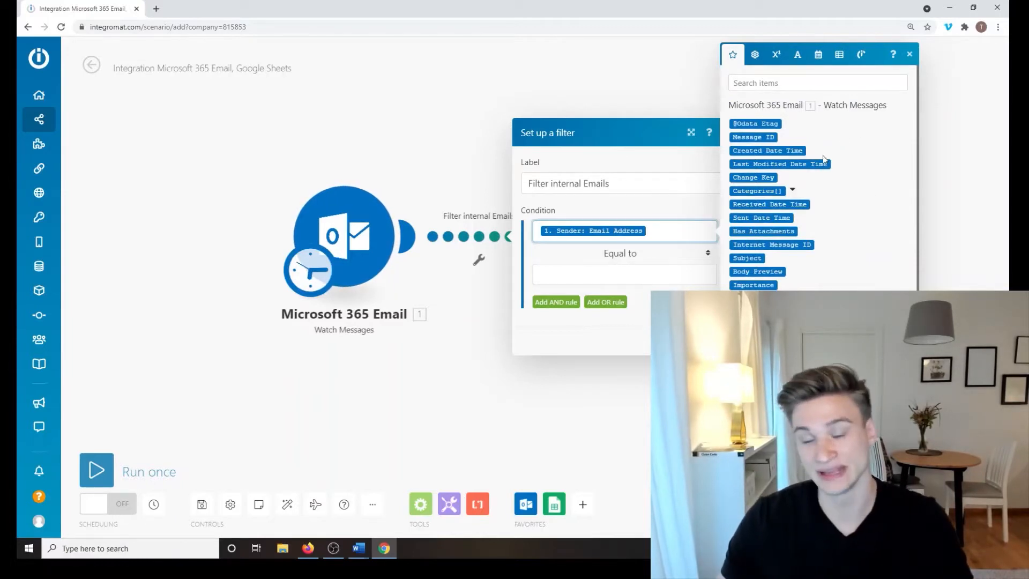
scroll(825, 193, "down", 6)
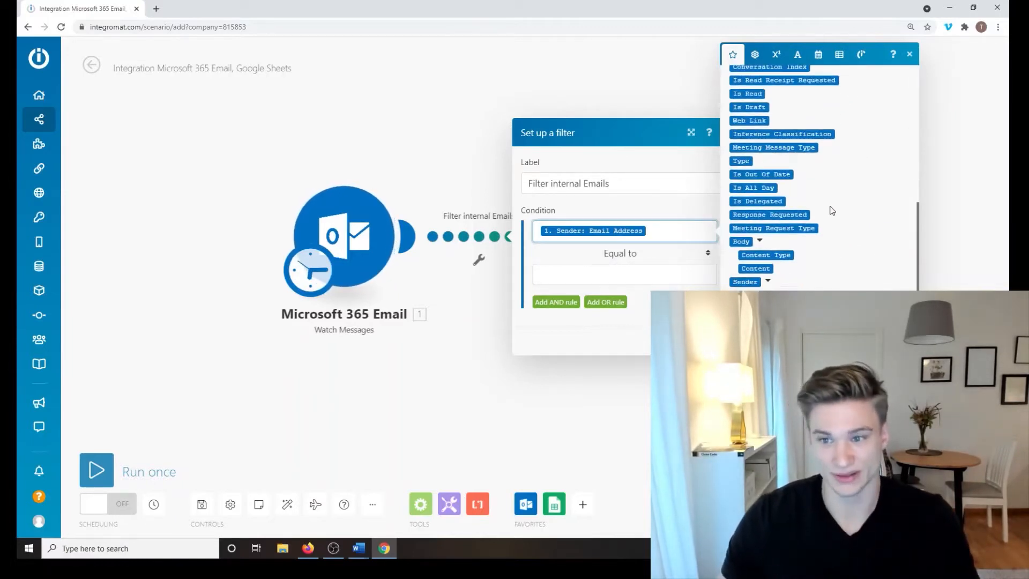
scroll(830, 279, "up", 6)
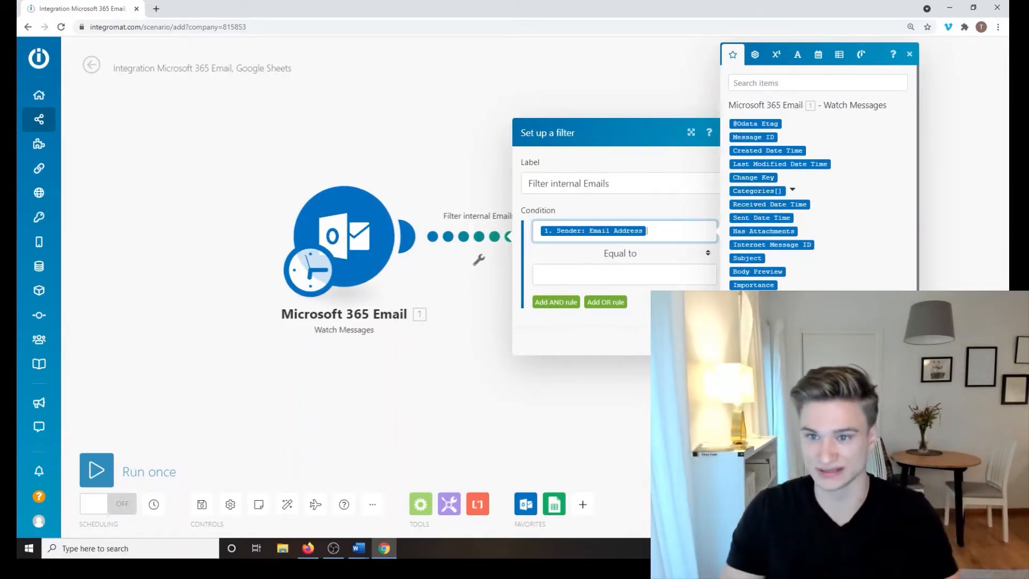
scroll(788, 261, "down", 1)
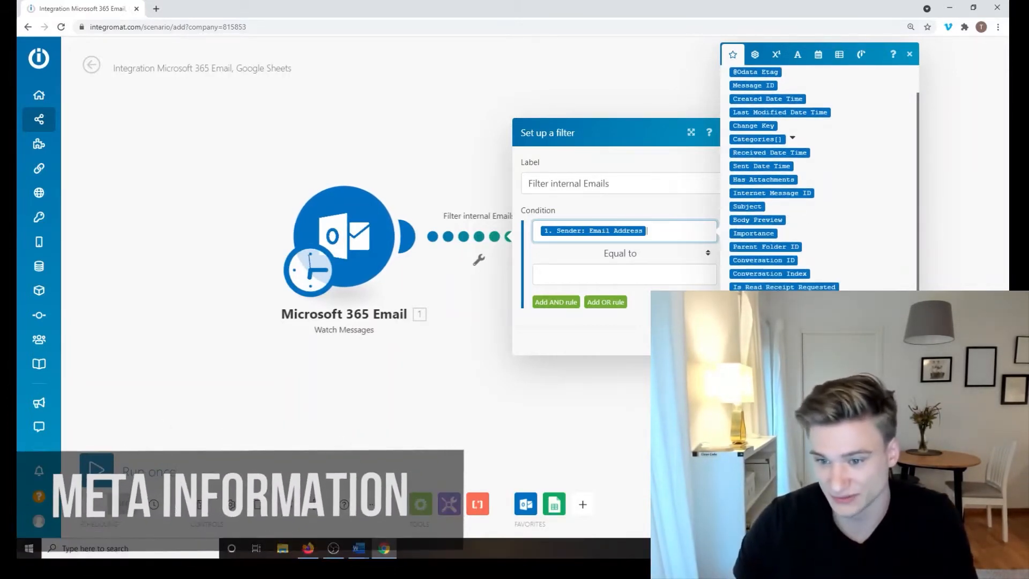
scroll(767, 273, "down", 3)
scroll(761, 268, "up", 5)
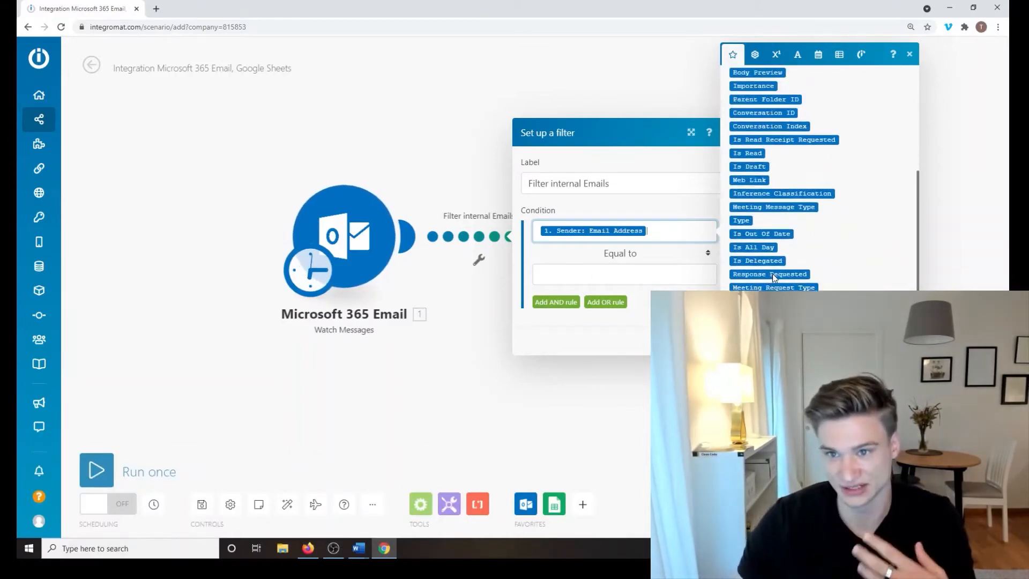
scroll(766, 262, "down", 5)
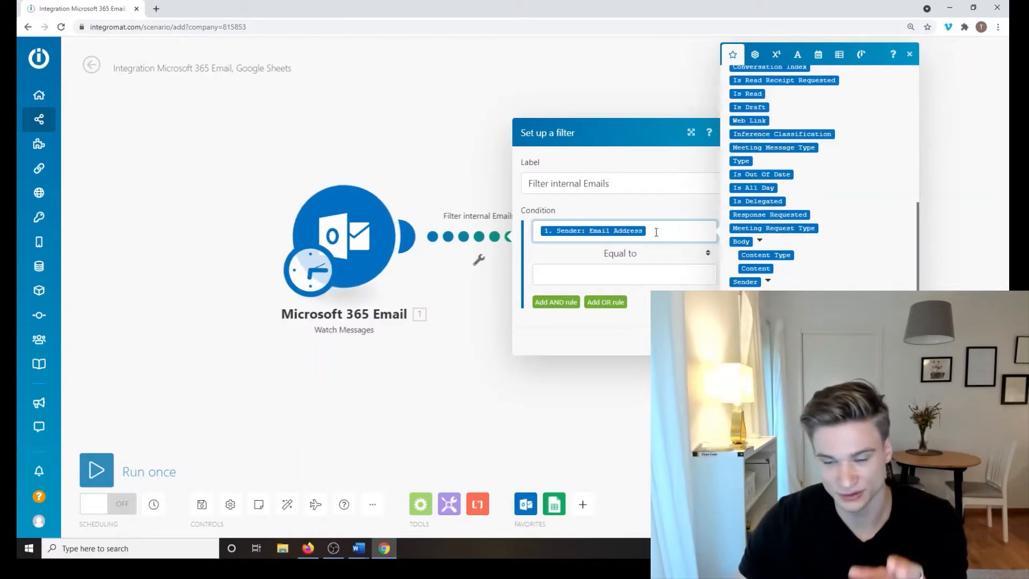
left_click(634, 253)
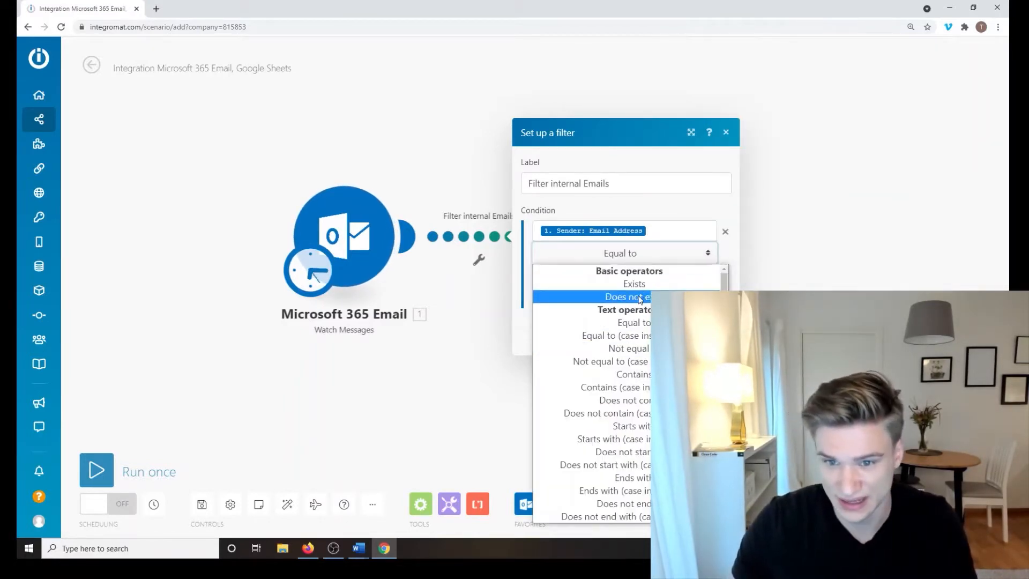
scroll(631, 325, "down", 1)
scroll(640, 343, "up", 1)
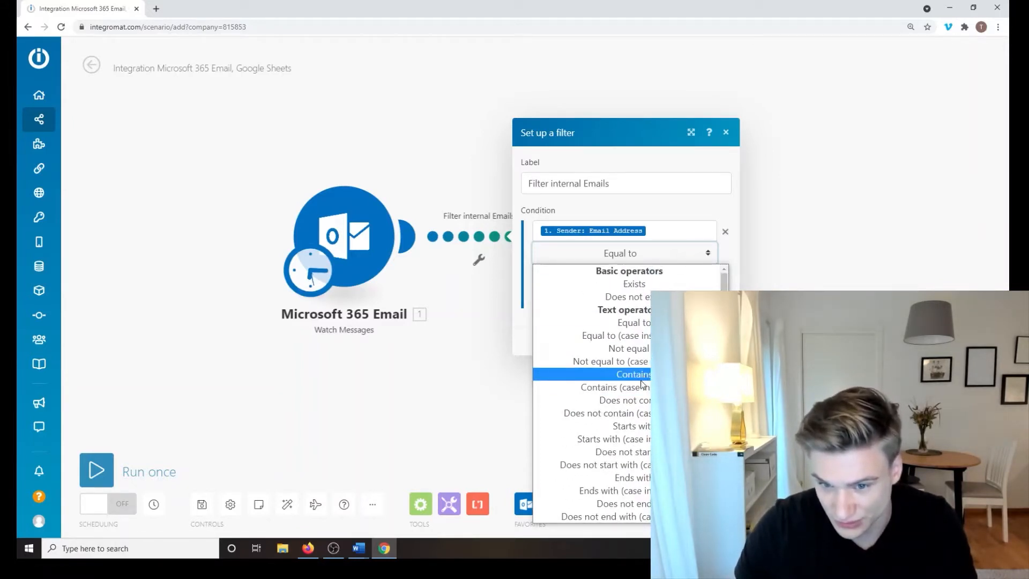
left_click(641, 413)
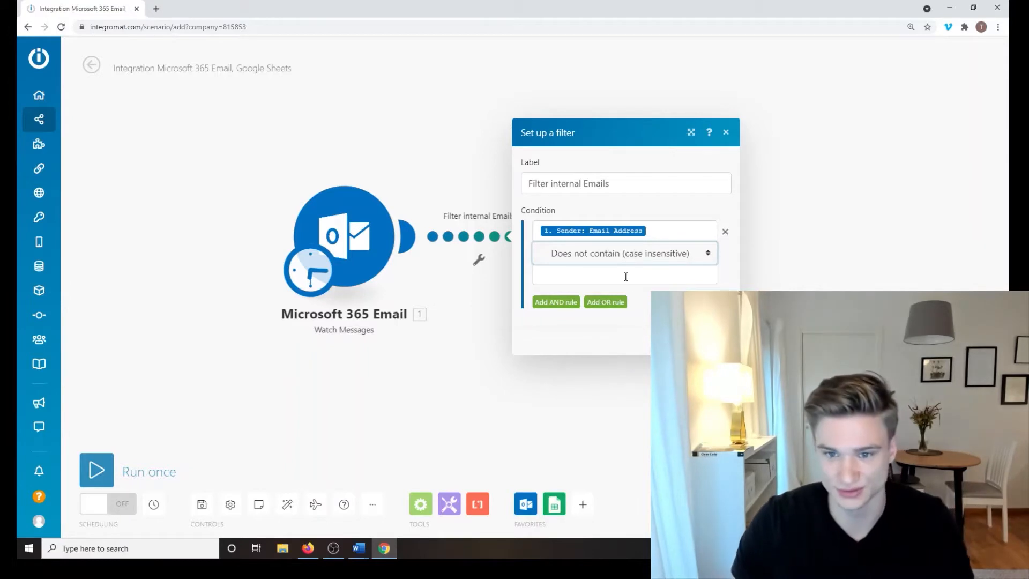
left_click(625, 276)
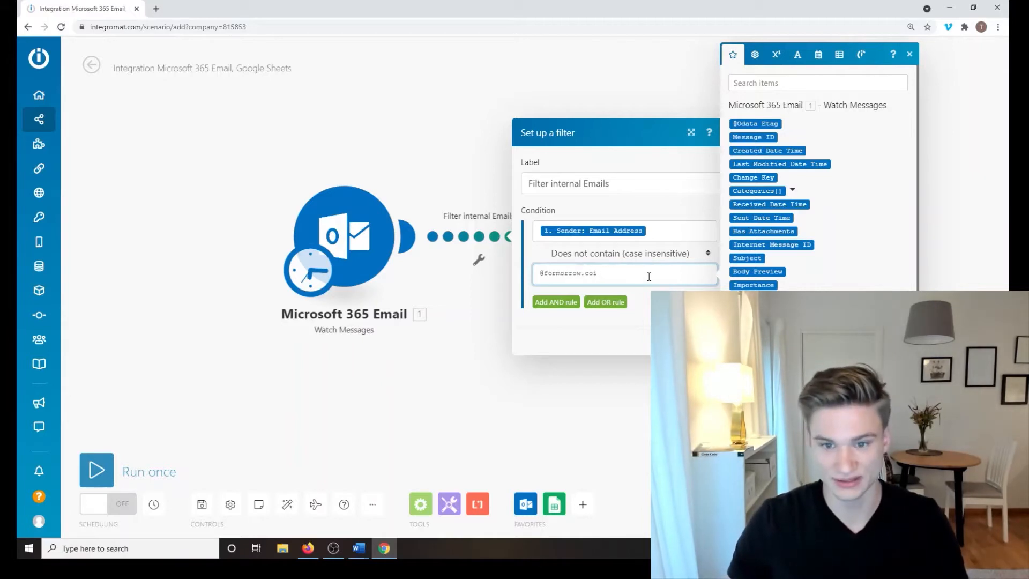
left_click(642, 336)
left_click(712, 337)
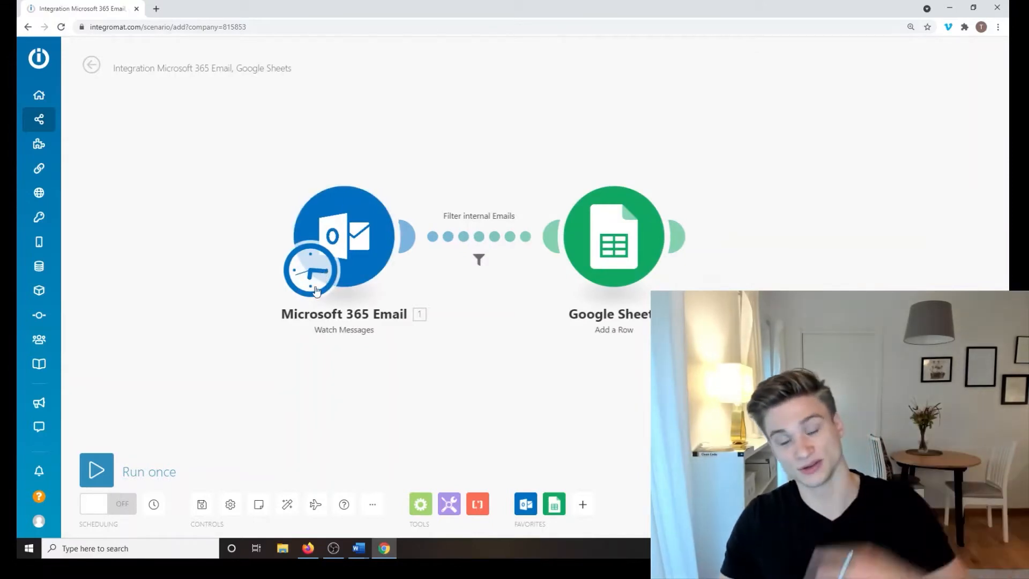
Step: Reopen the 'Filter internal Emails' filter and expand its comparison operator dropdown
left_click(479, 259)
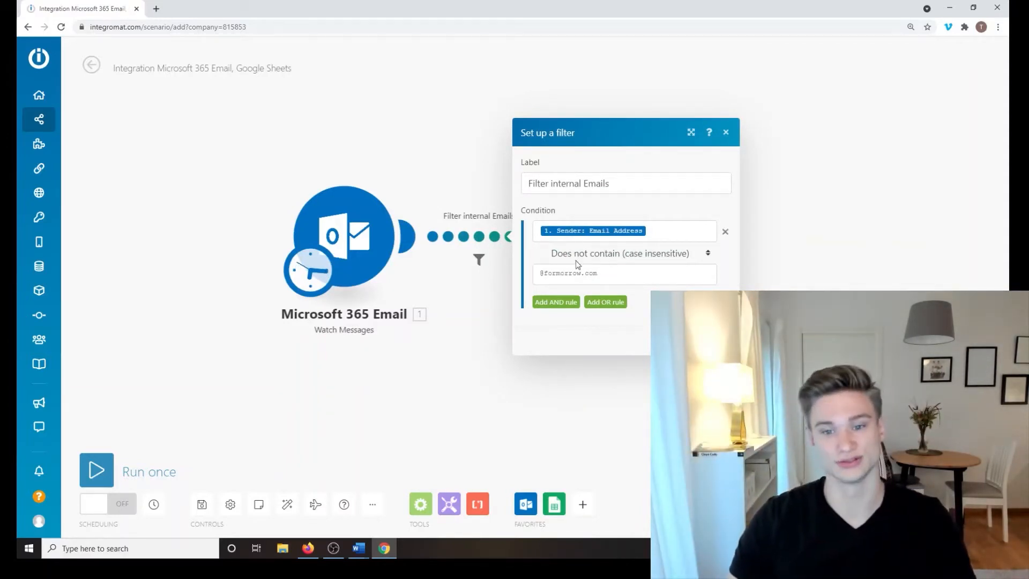
left_click(611, 276)
left_click(588, 330)
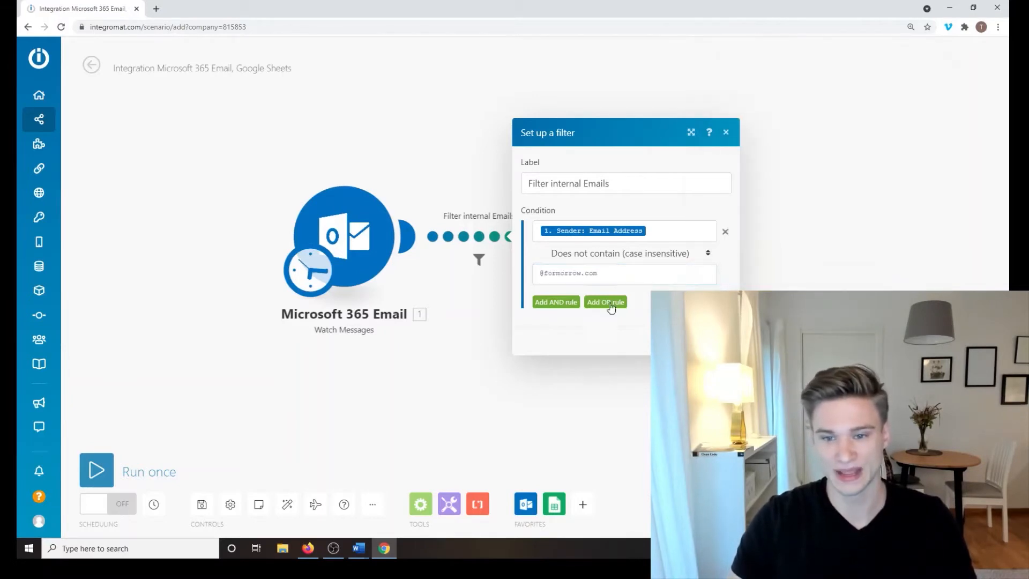
left_click(636, 260)
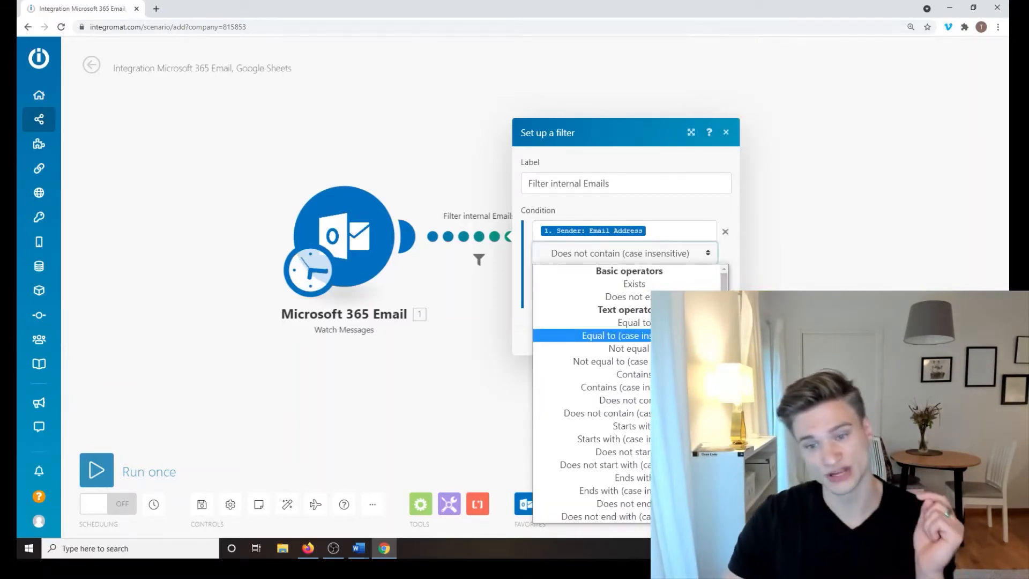
Step: Scroll through the full list of comparison operators to review the choices
scroll(592, 321, "down", 6)
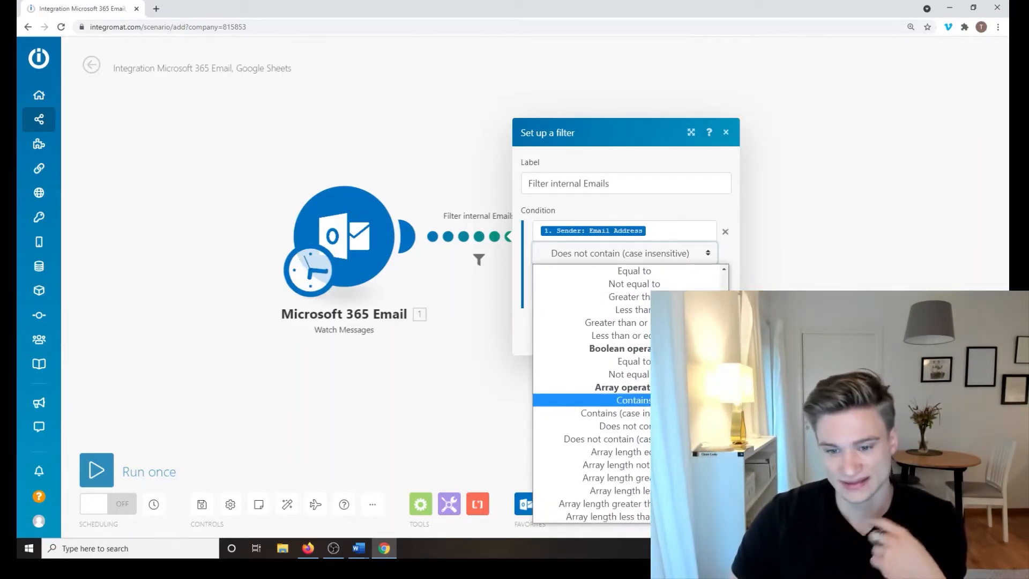
scroll(592, 375, "up", 6)
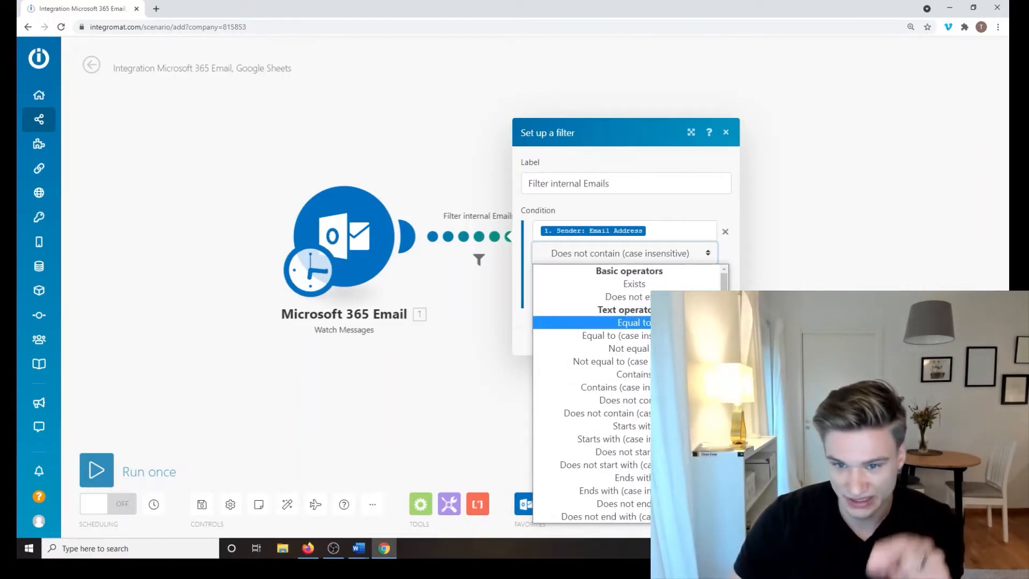
scroll(659, 322, "down", 8)
scroll(616, 360, "down", 2)
scroll(616, 321, "up", 8)
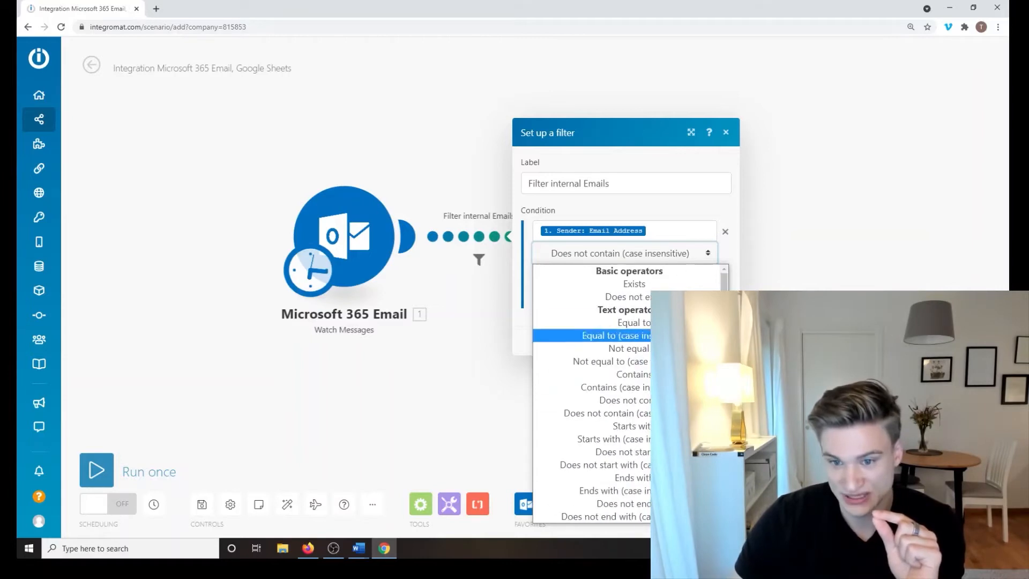
scroll(616, 321, "down", 8)
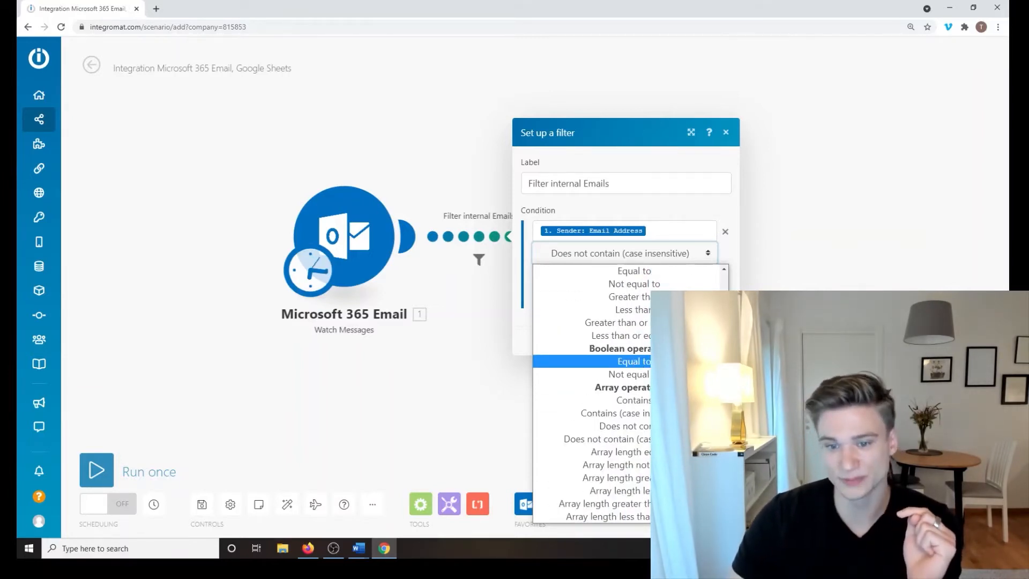
scroll(616, 361, "up", 10)
scroll(616, 361, "down", 6)
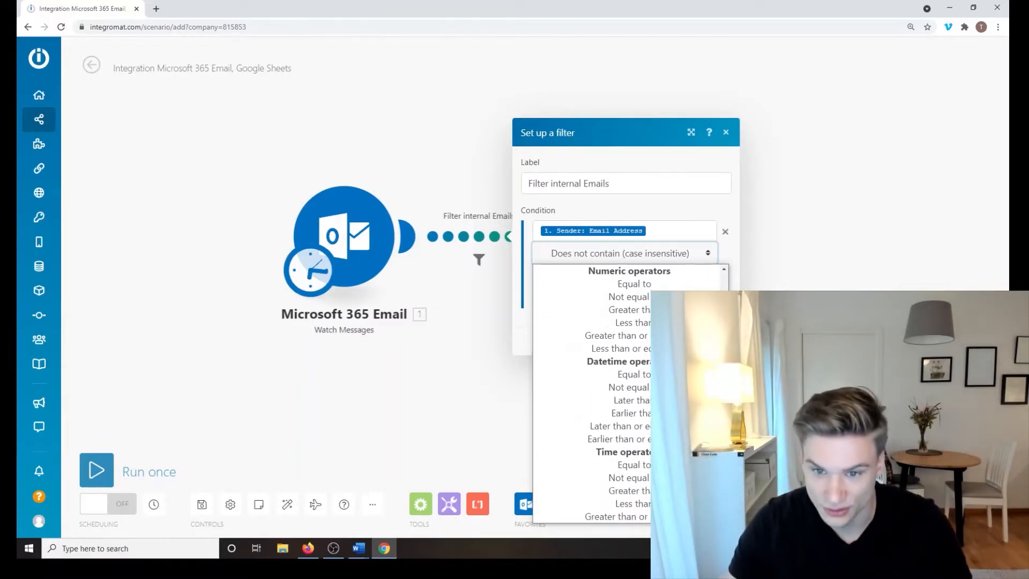
scroll(654, 286, "up", 6)
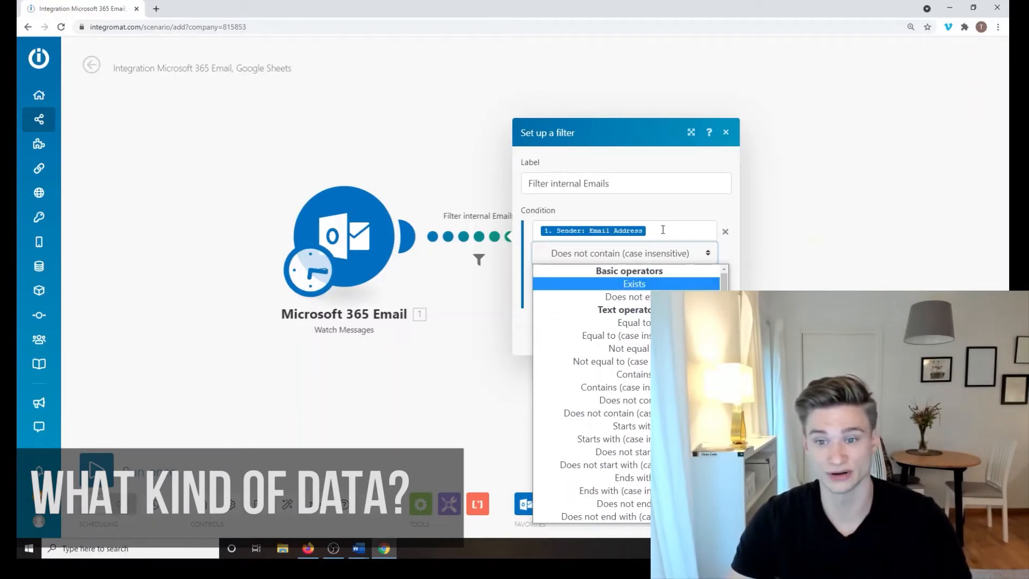
Step: Browse the sender address condition's operator list, briefly leaving Equal to selected
left_click(663, 229)
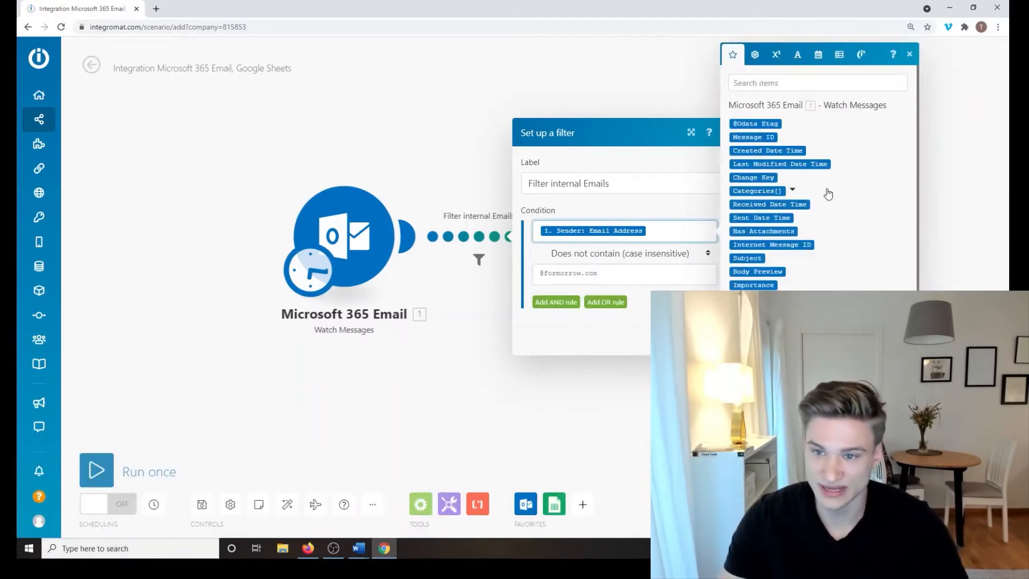
scroll(814, 172, "down", 6)
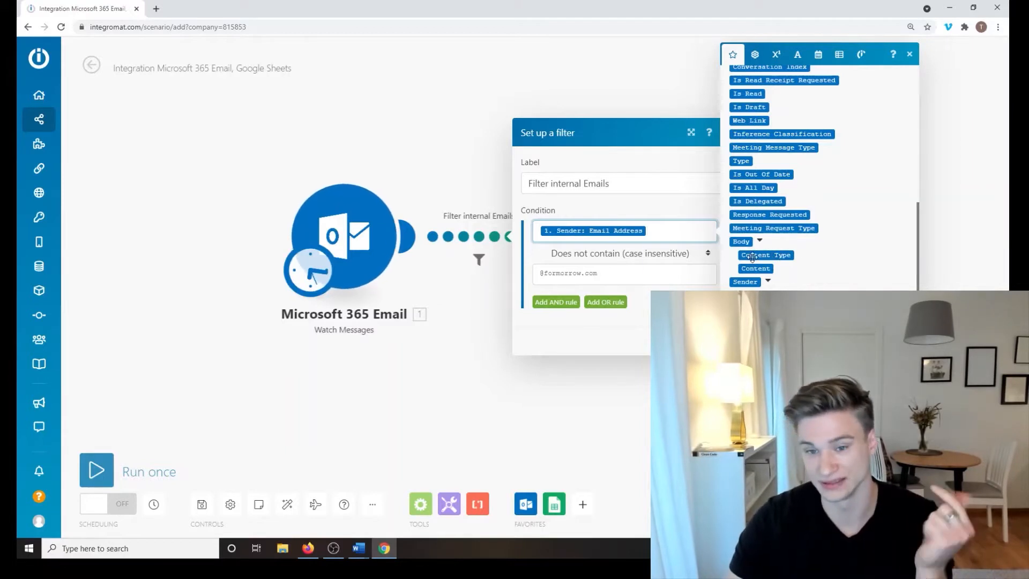
left_click(678, 258)
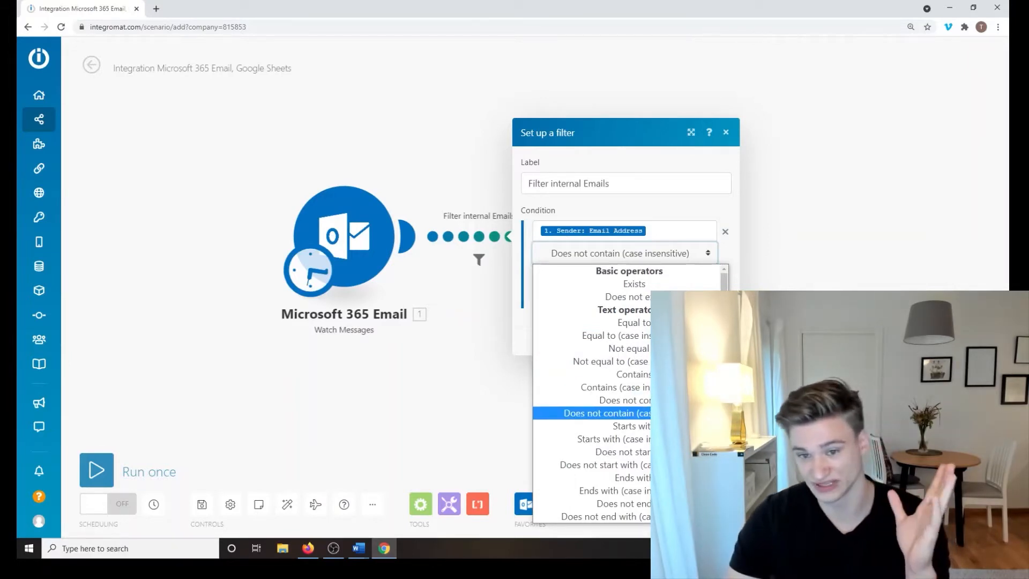
scroll(590, 413, "down", 7)
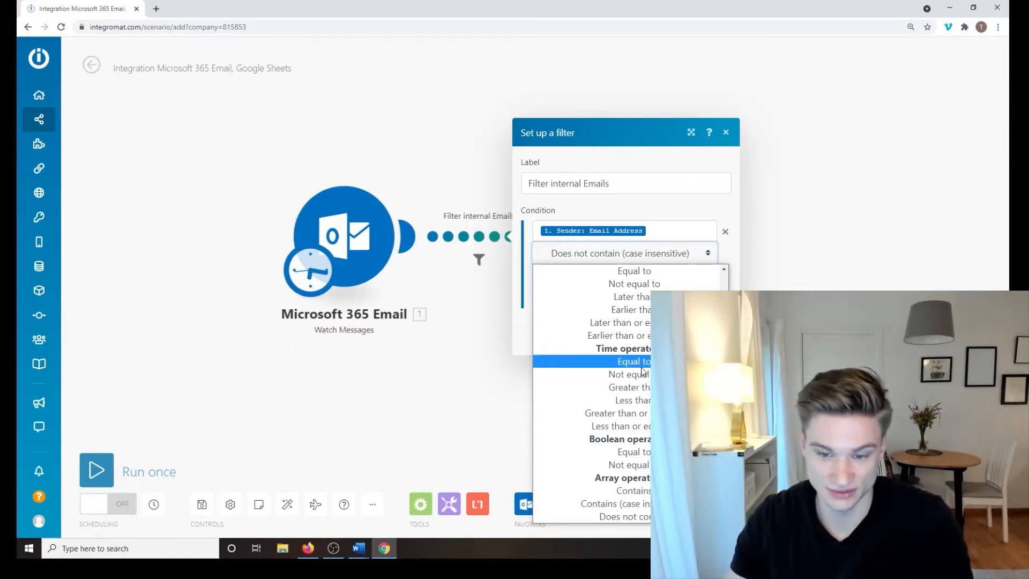
scroll(645, 358, "down", 2)
scroll(644, 358, "up", 8)
scroll(644, 358, "down", 3)
scroll(645, 358, "down", 3)
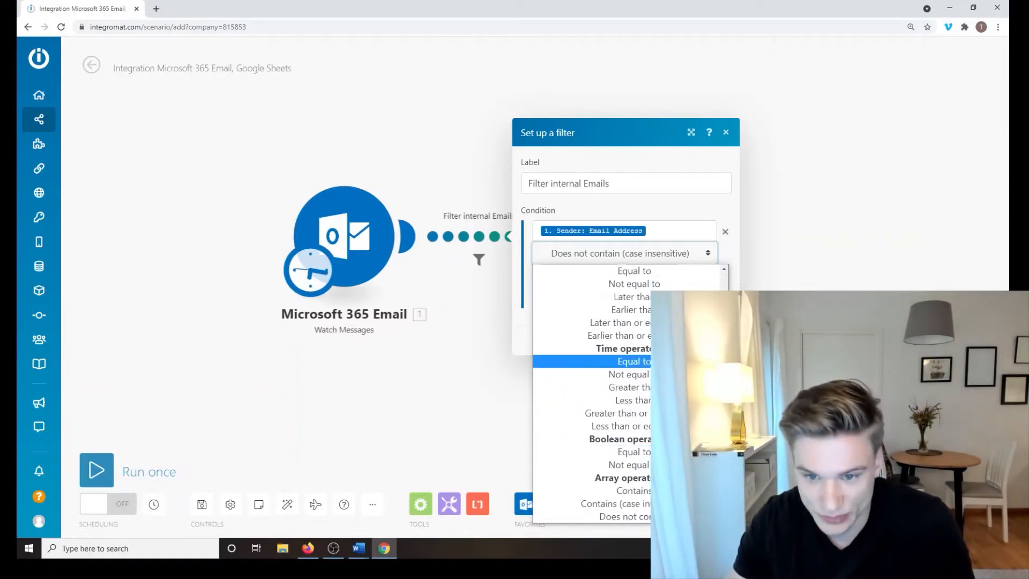
scroll(646, 386, "up", 5)
scroll(646, 386, "down", 1)
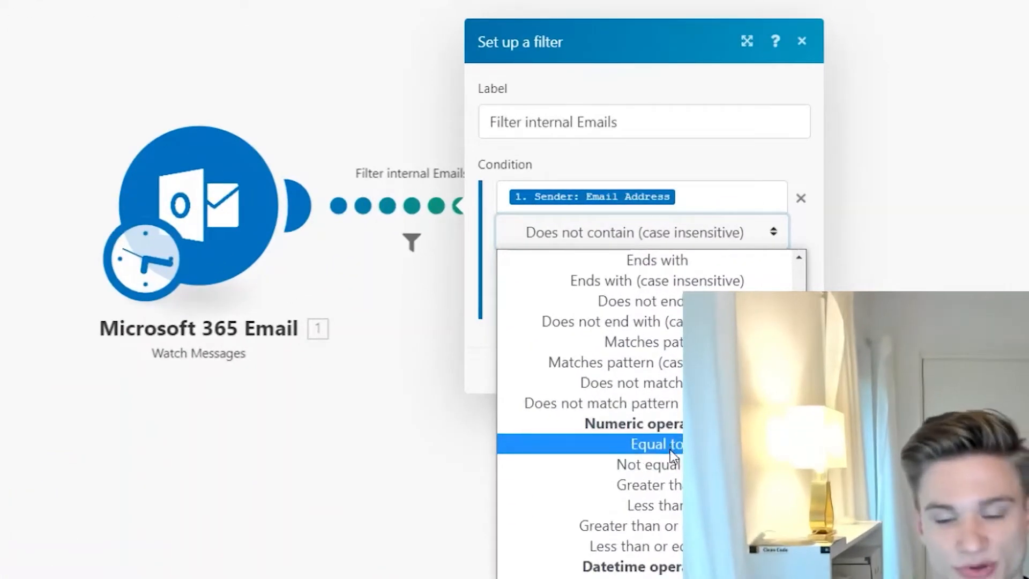
left_click(645, 387)
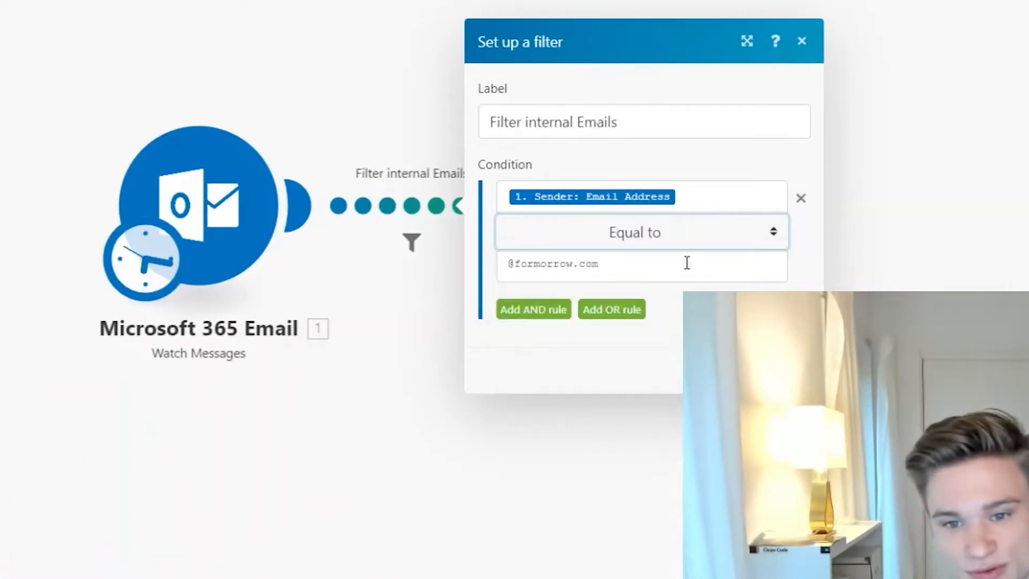
left_click(599, 238)
scroll(654, 354, "up", 3)
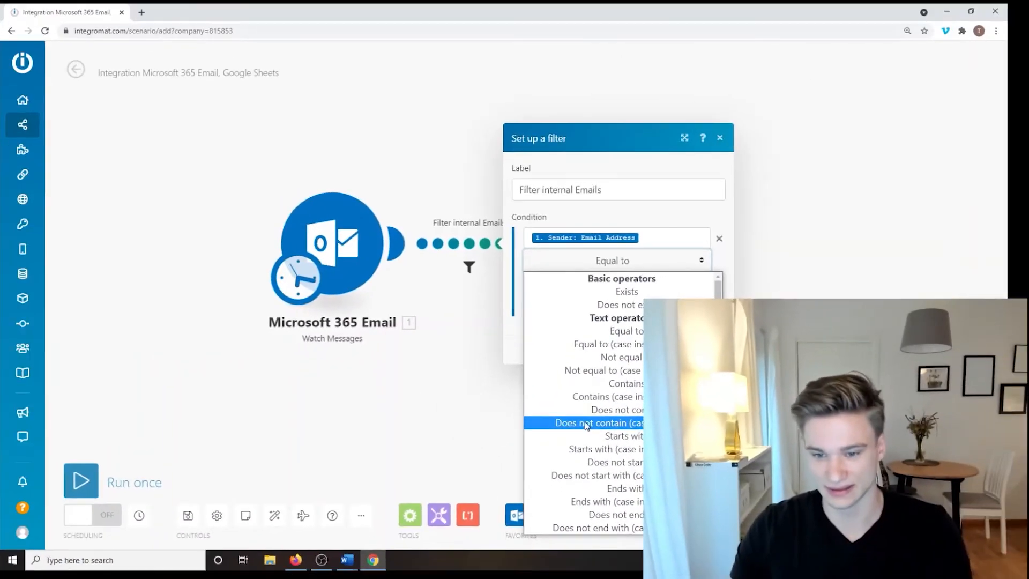
left_click(587, 423)
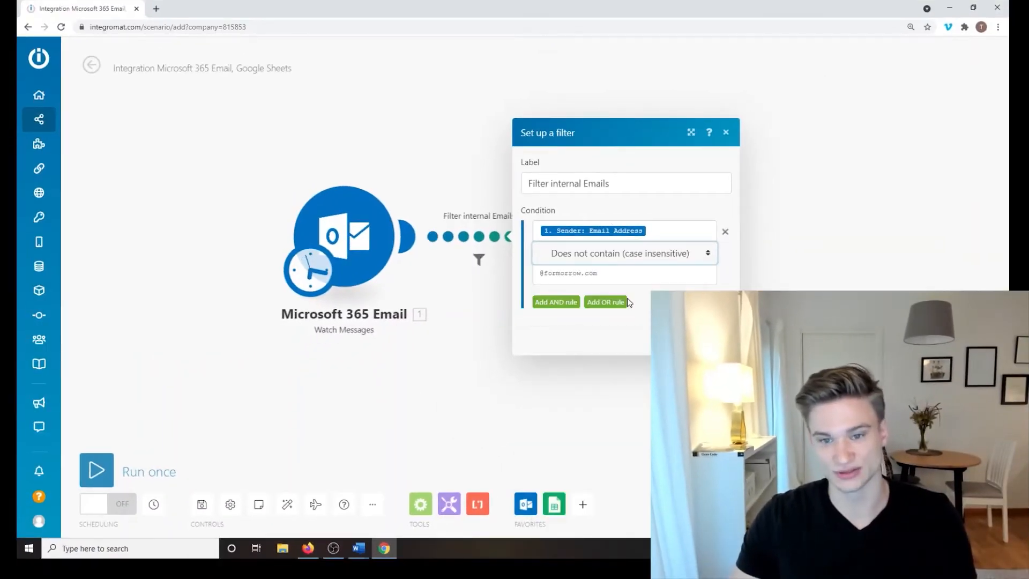
left_click(629, 275)
left_click(593, 336)
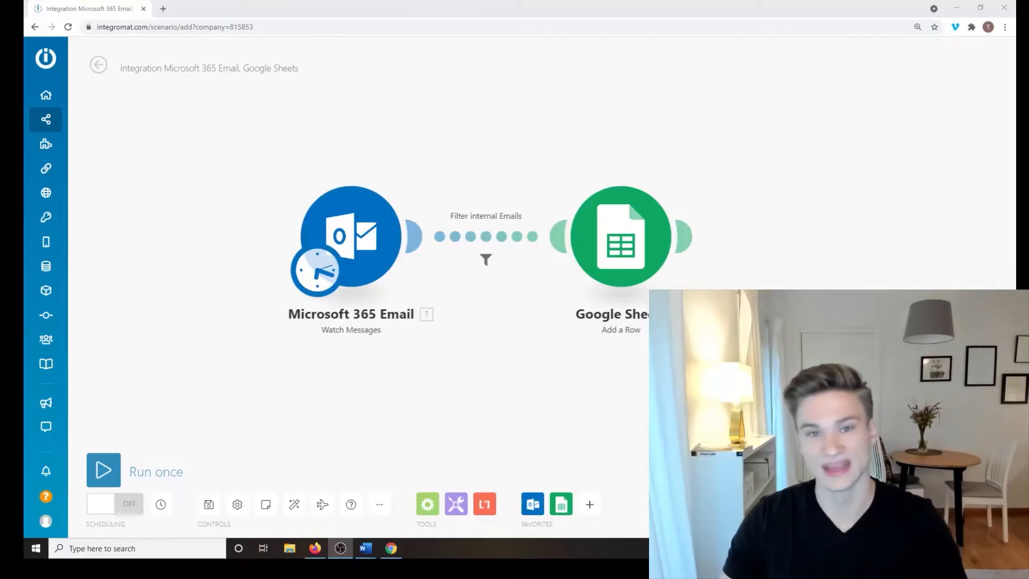
Step: Reopen the email filter and add an OR rule, discarding the empty AND rule
left_click(495, 238)
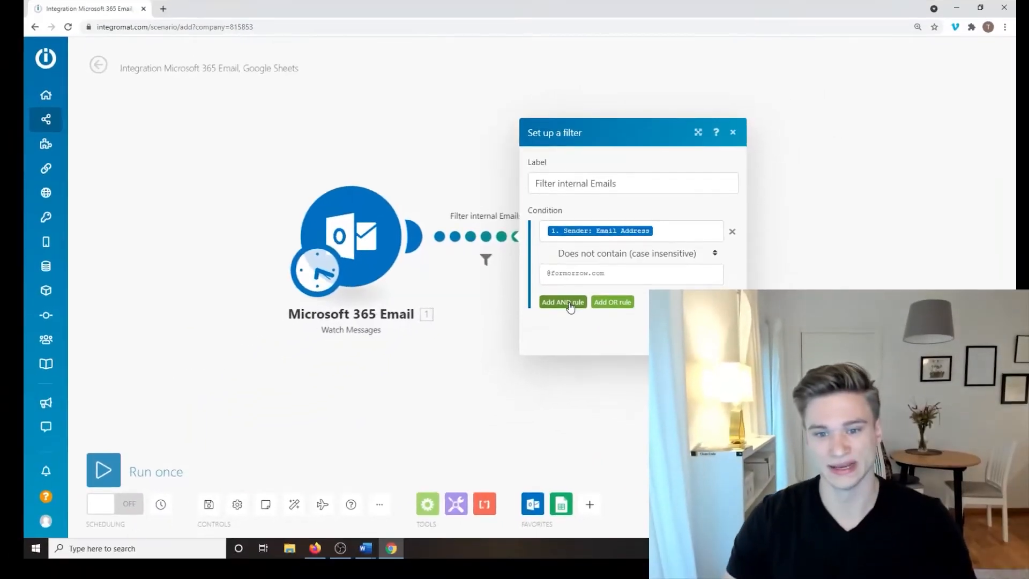
left_click(590, 350)
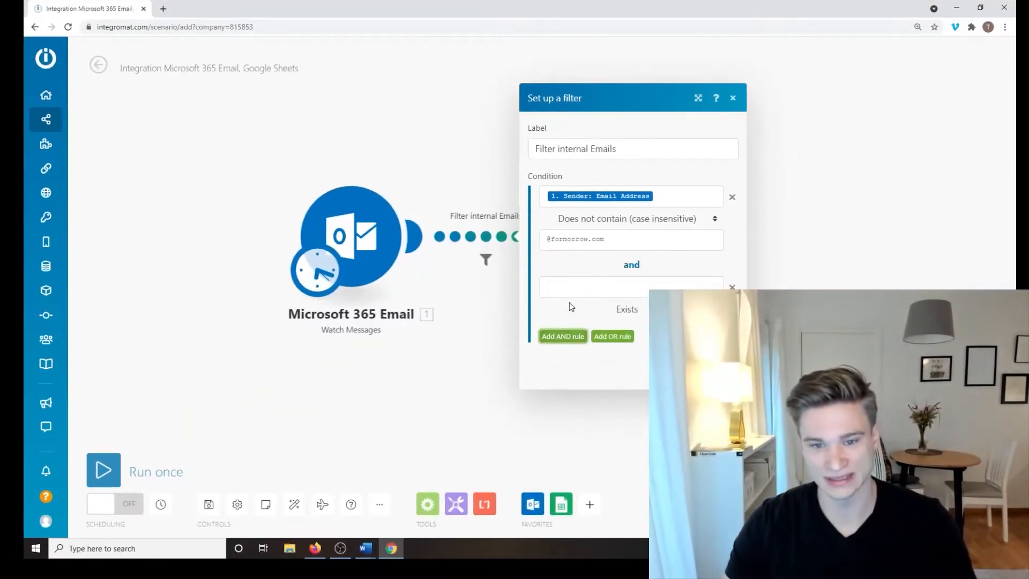
left_click(598, 292)
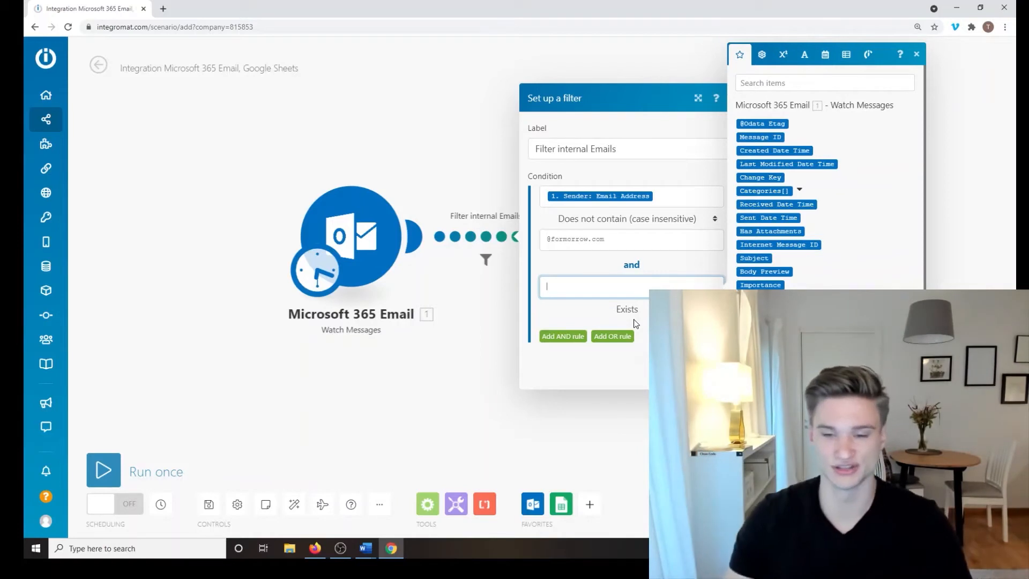
left_click(612, 338)
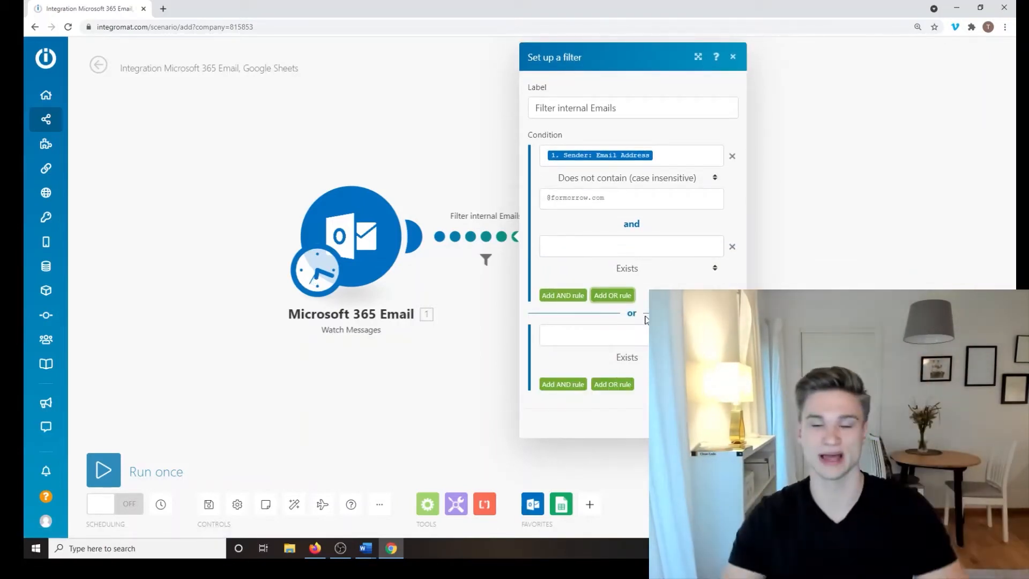
left_click(634, 356)
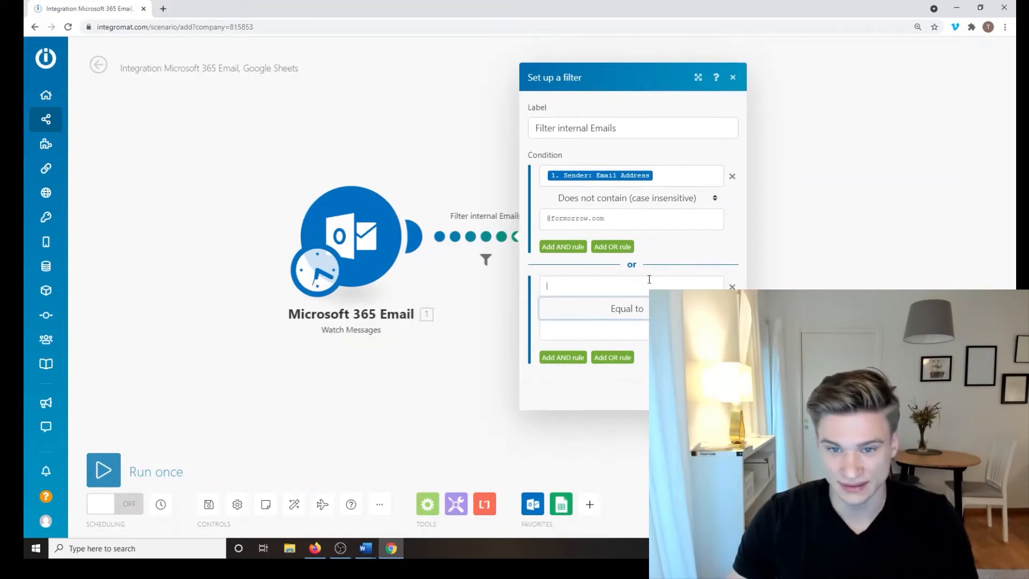
Step: Make the OR rule require Sender: Email Address equal to a specific internal sender's address
left_click(648, 279)
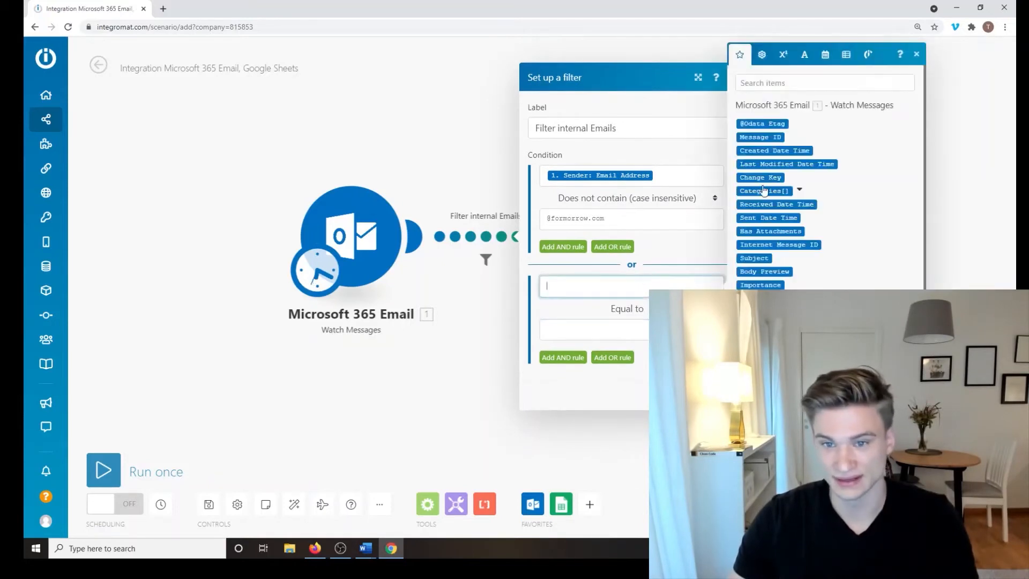
scroll(782, 241, "down", 3)
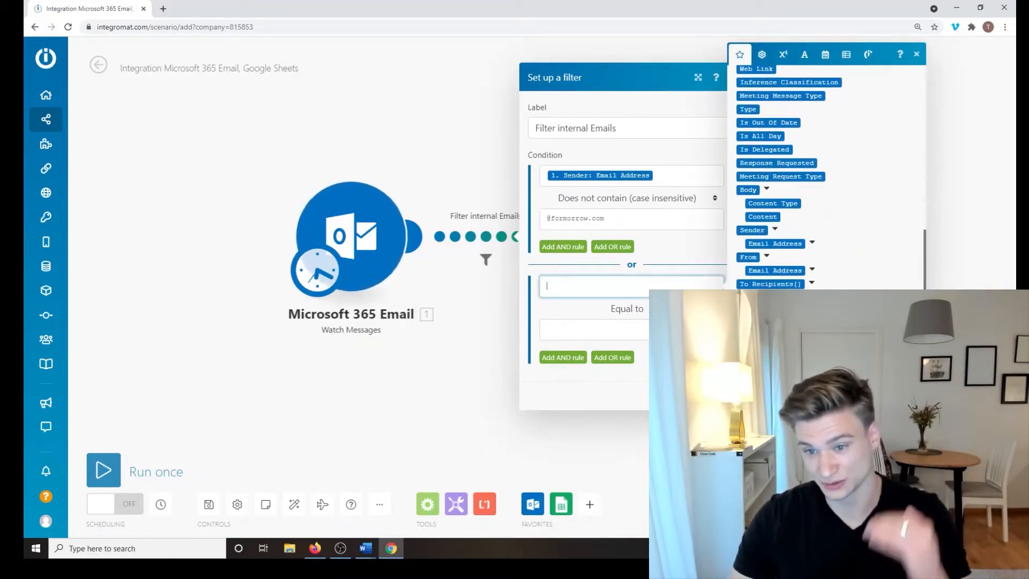
left_click(778, 244)
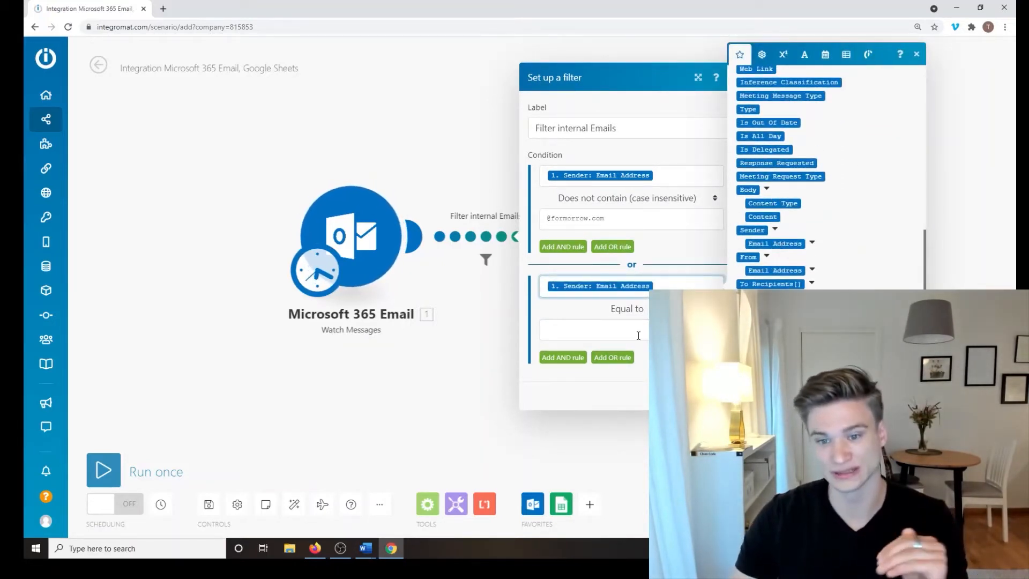
left_click(639, 335)
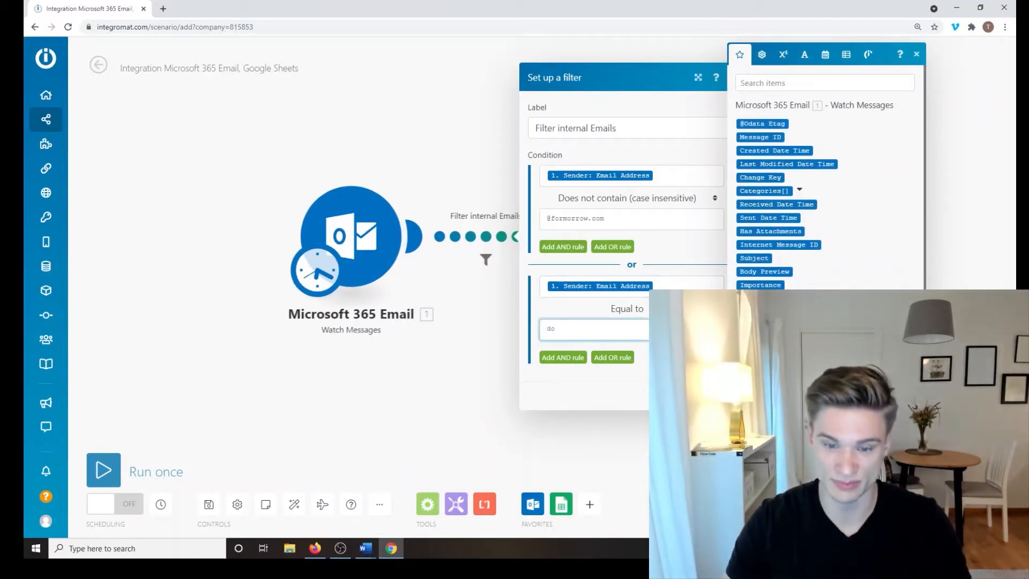
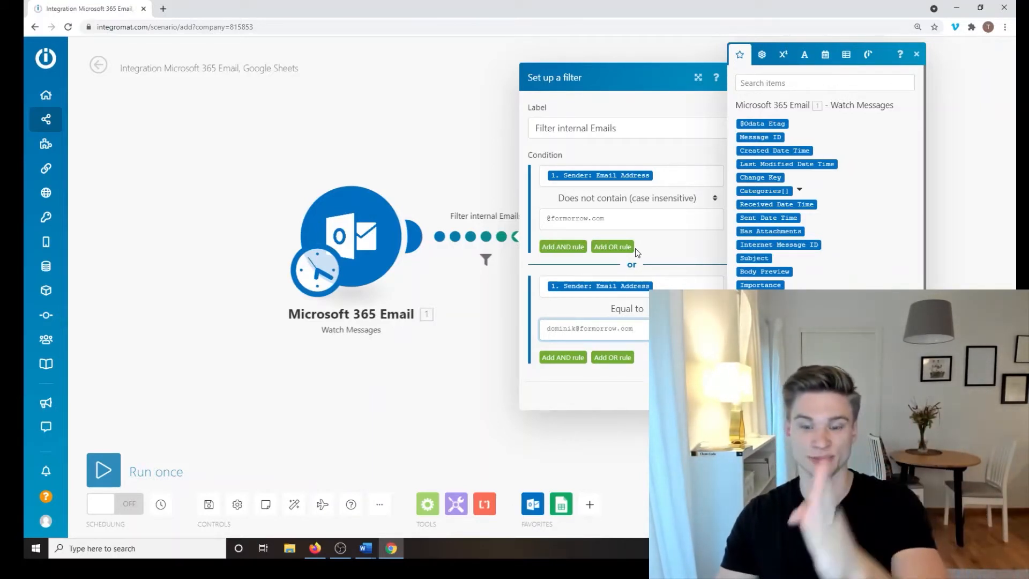
left_click(466, 316)
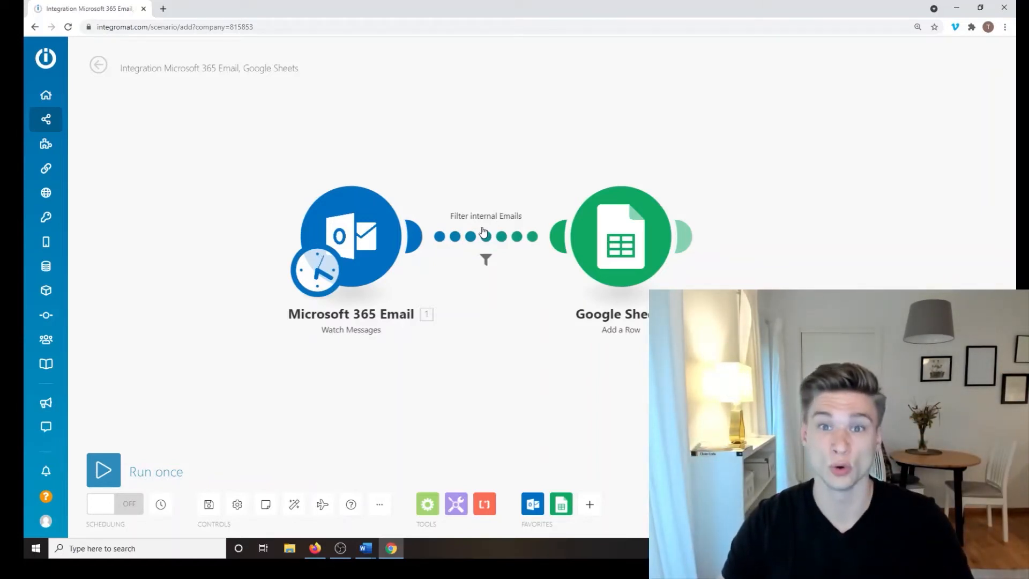
Step: Open the Google Sheets module settings and close them without changes
left_click(598, 315)
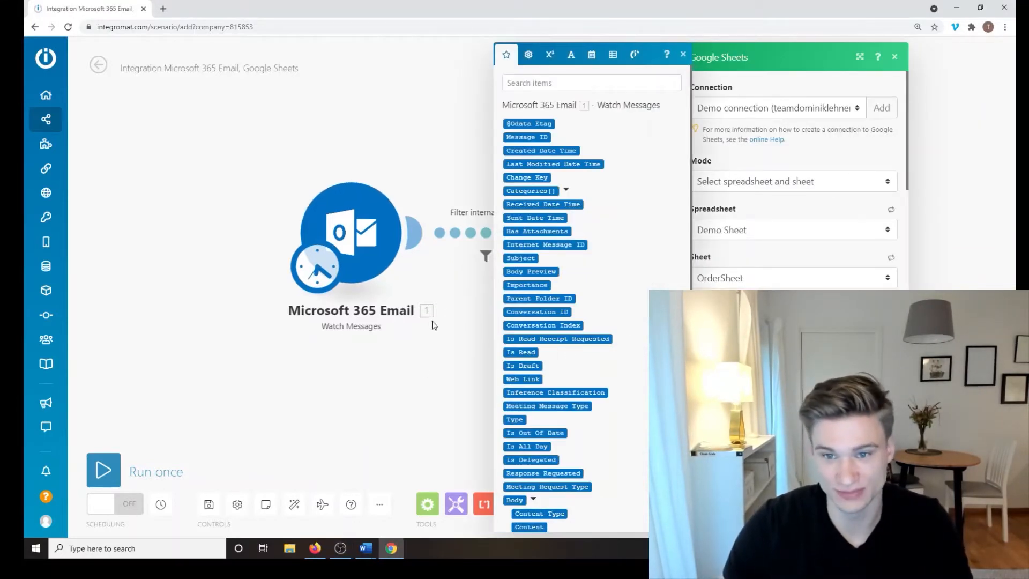
left_click(683, 56)
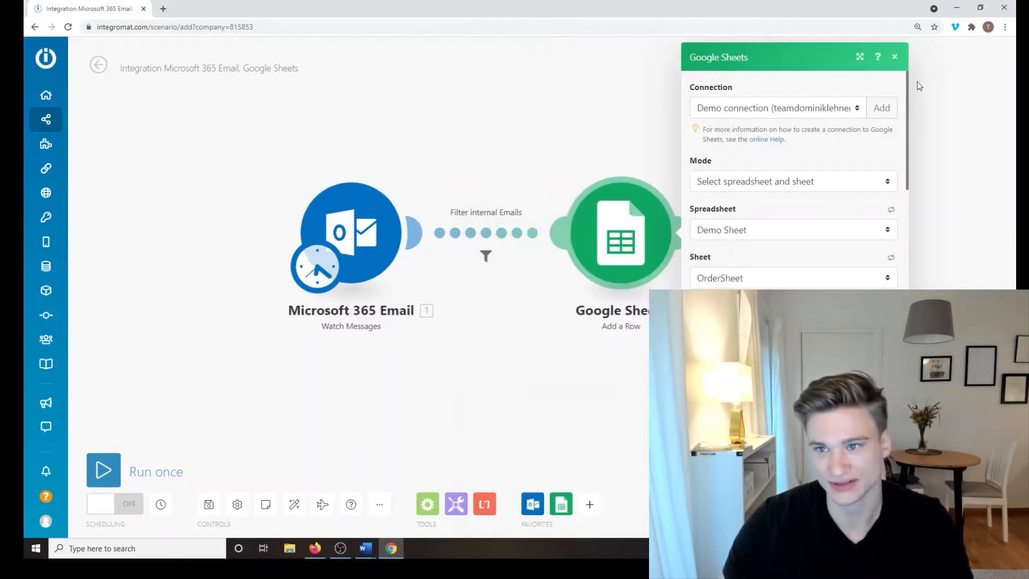
left_click(894, 58)
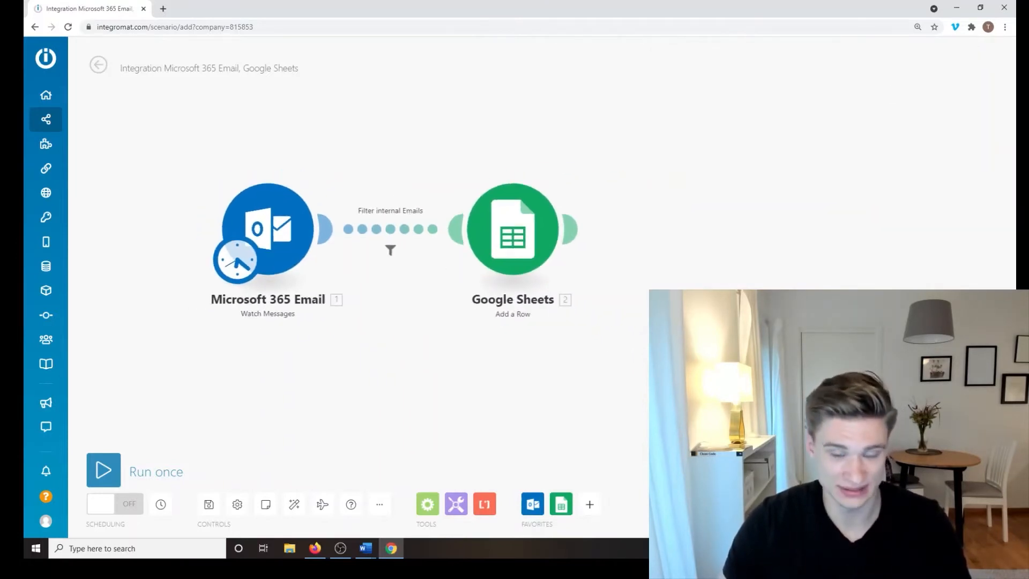
Step: Add a Slack Create a Message module and connect it after Google Sheets
left_click(589, 504)
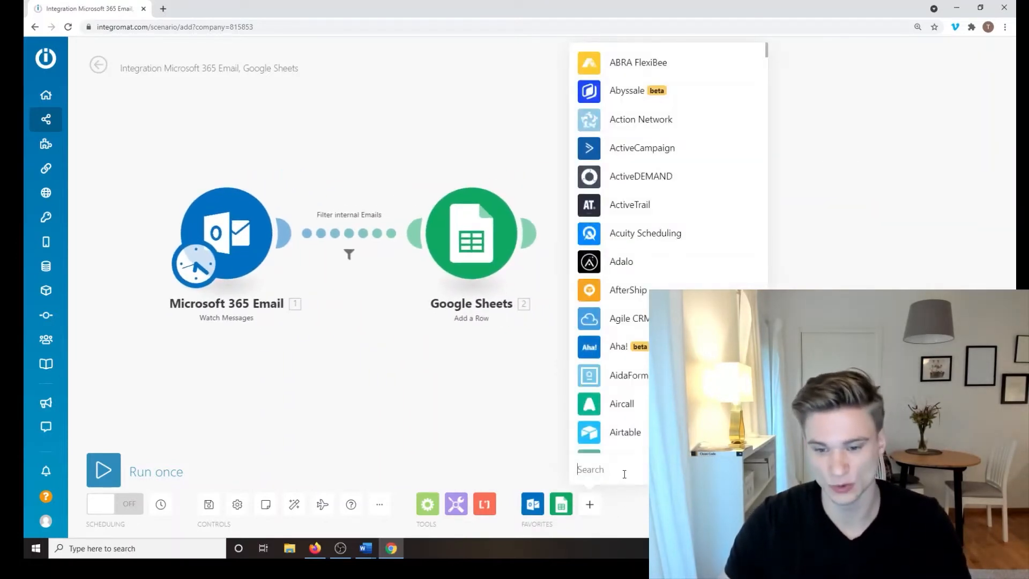
type("Slack")
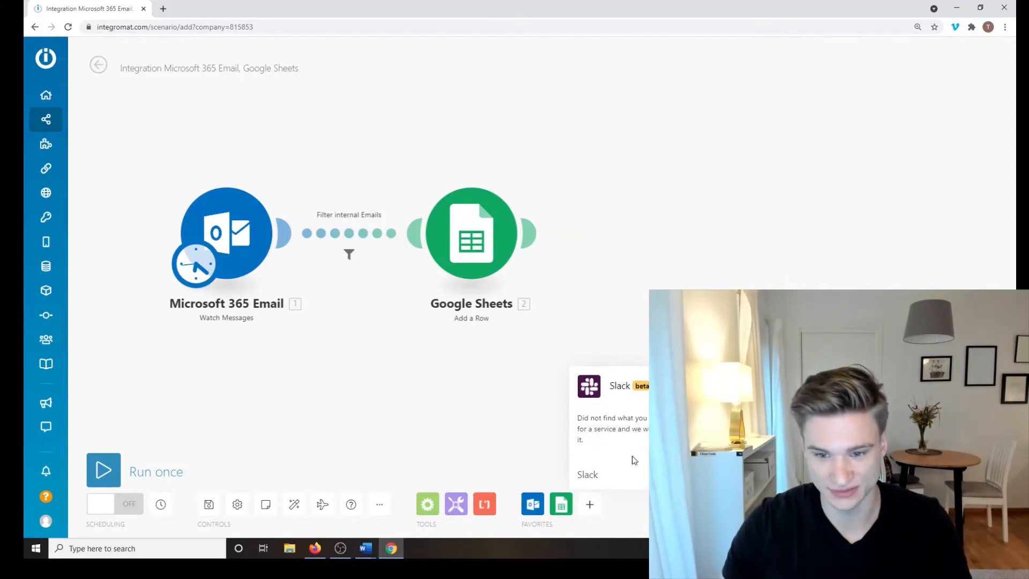
left_click(634, 459)
left_click(589, 503)
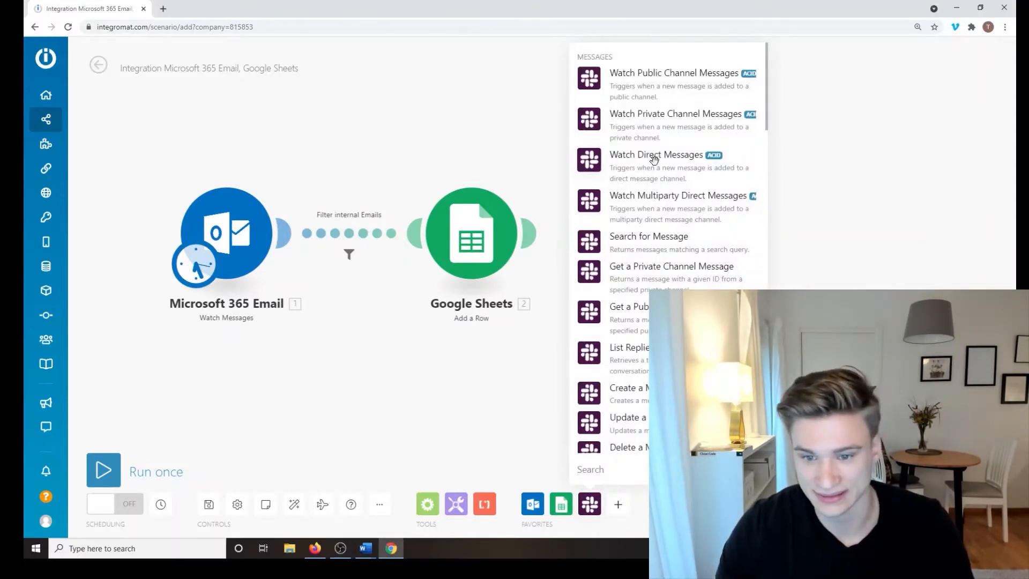
scroll(654, 177, "down", 2)
left_click(672, 280)
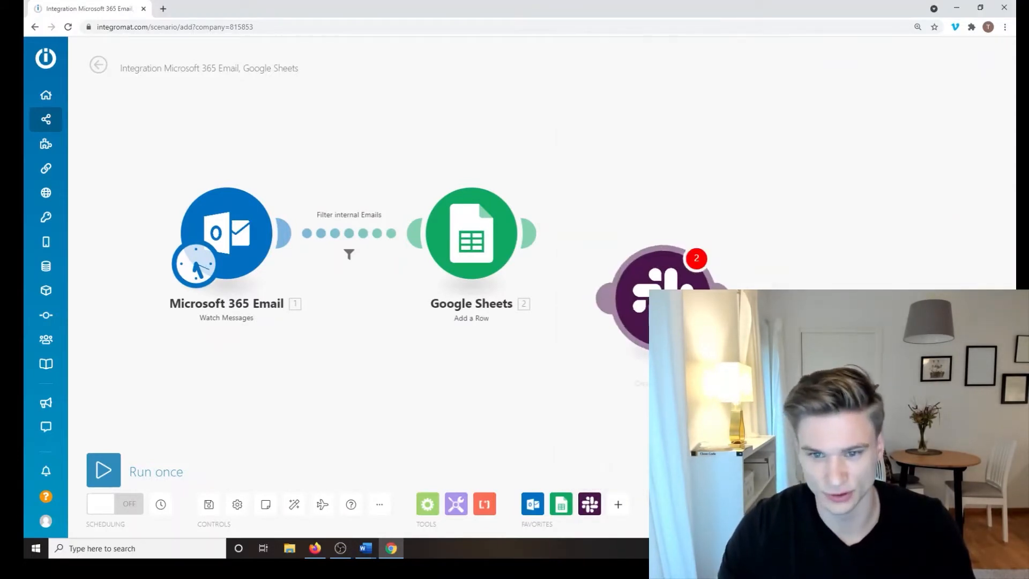
left_click_drag(652, 311, 674, 244)
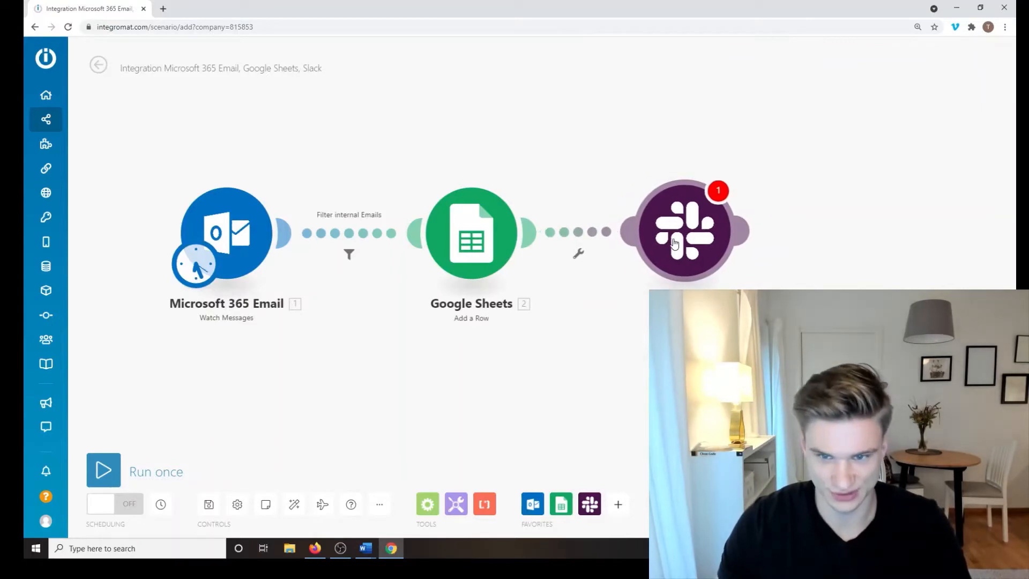
Step: Set the Slack module's Channel ID to support and close it
left_click(676, 239)
left_click(839, 229)
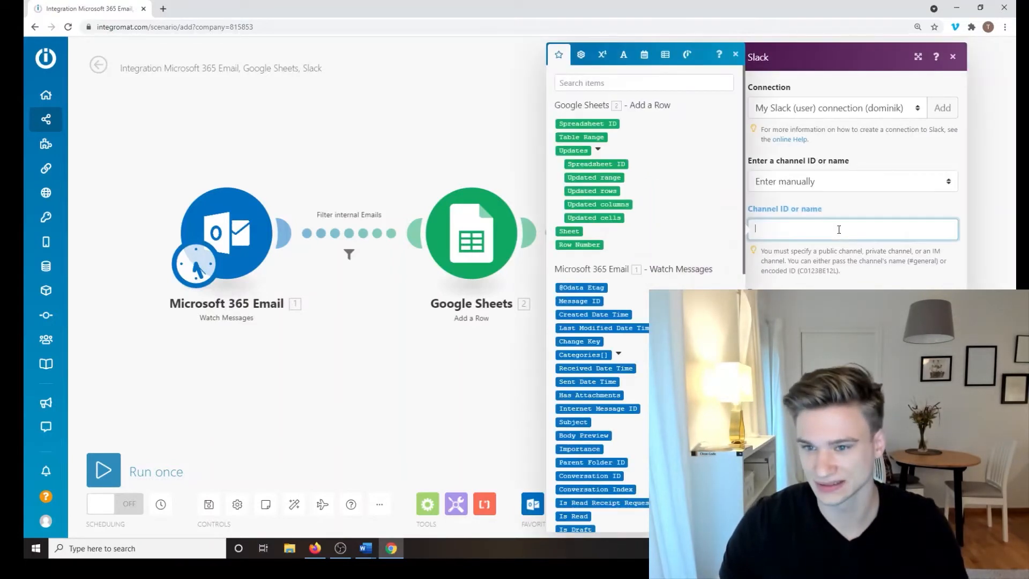
type("suppor")
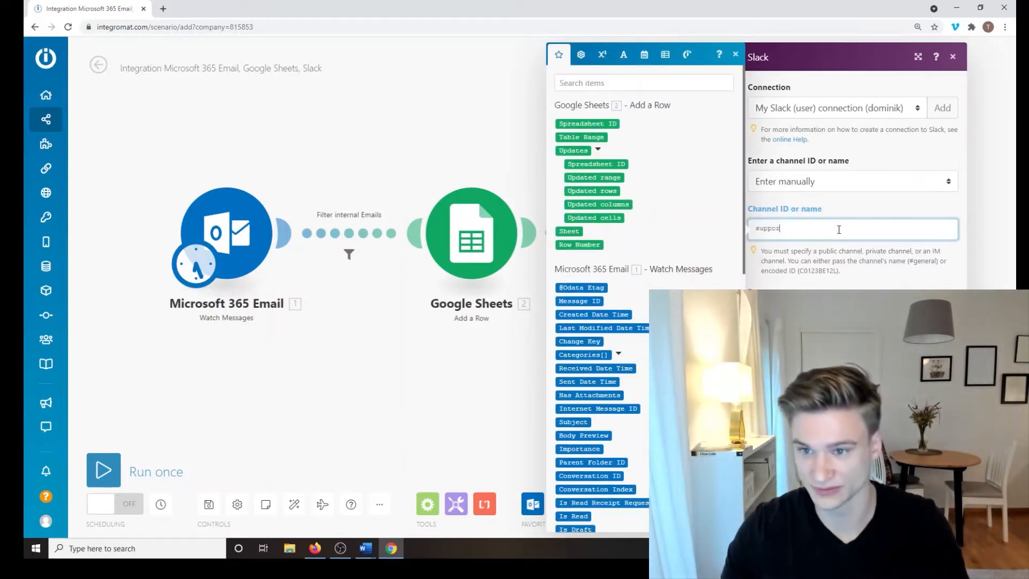
type("t")
key("Tab")
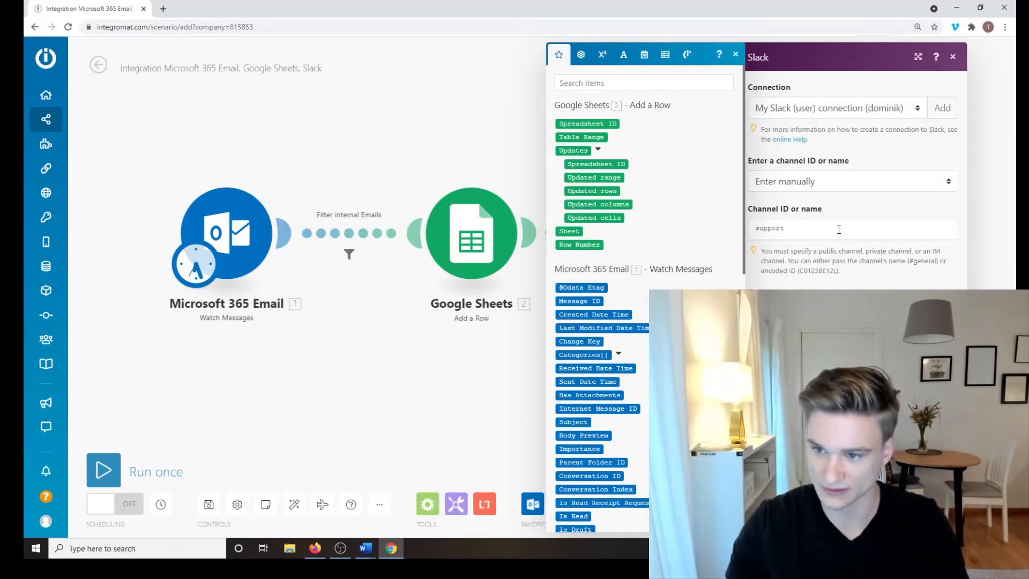
scroll(676, 158, "down", 15)
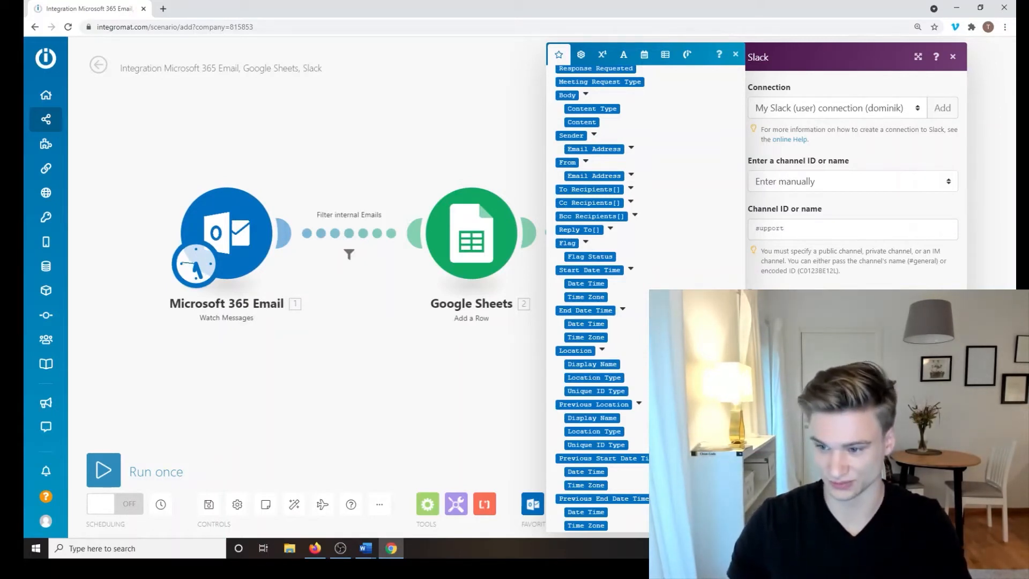
left_click(942, 515)
left_click_drag(363, 393, 333, 410)
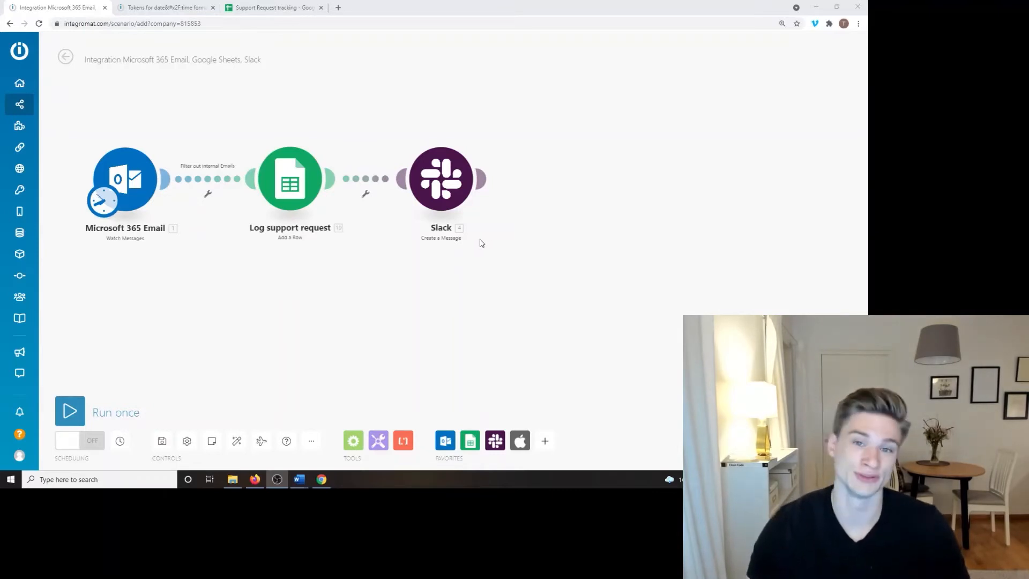
Step: Recentre the canvas and drag the Slack module up and right of Log support request
left_click_drag(283, 280, 317, 295)
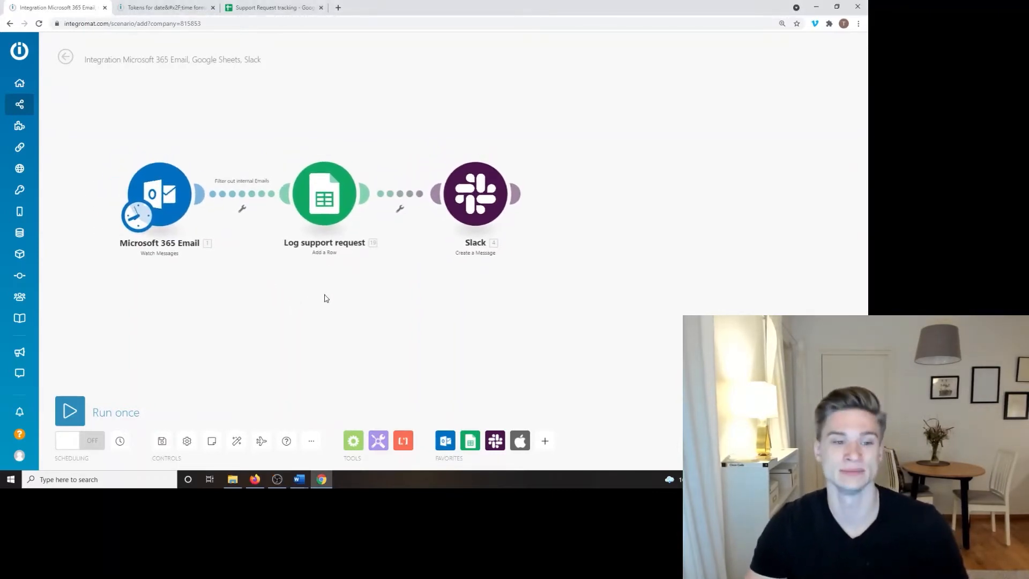
scroll(332, 289, "up", 3)
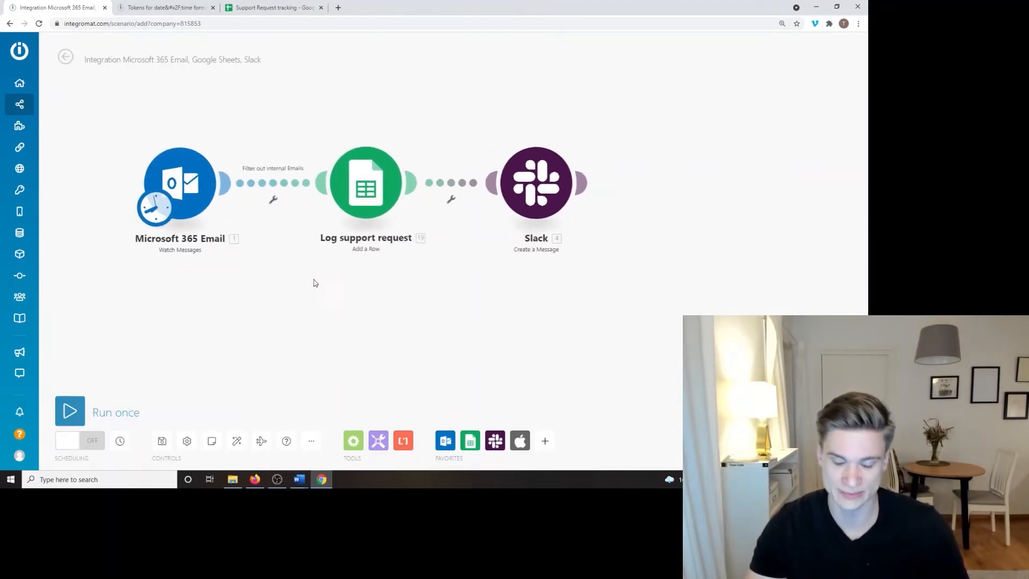
left_click_drag(321, 284, 289, 289)
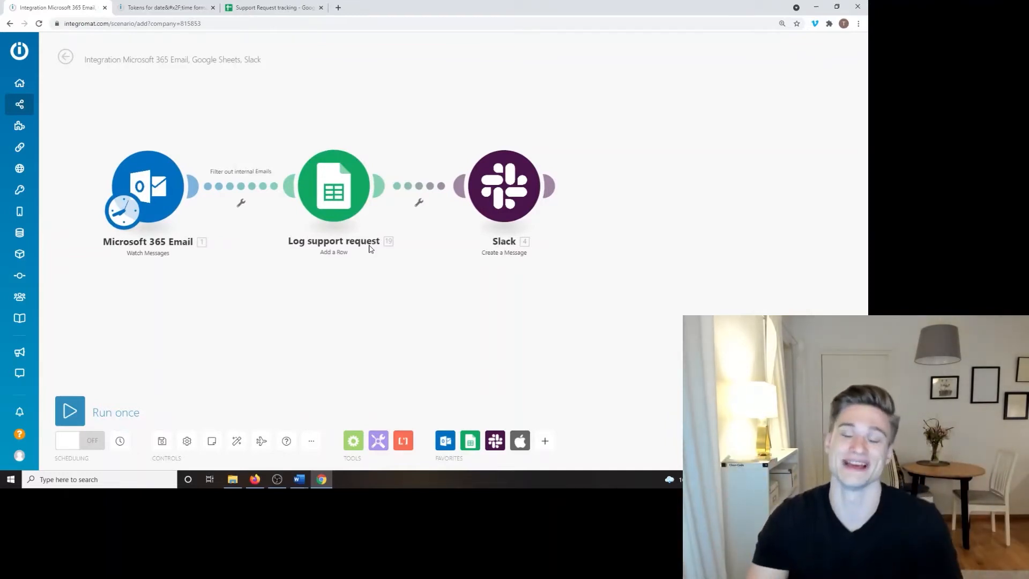
left_click_drag(374, 267, 363, 301)
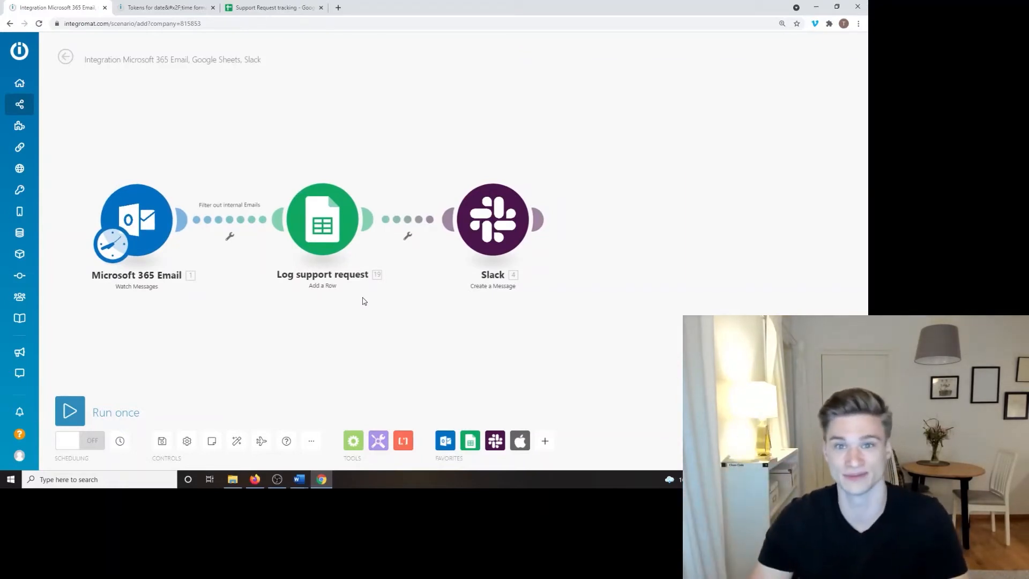
left_click_drag(493, 239, 505, 141)
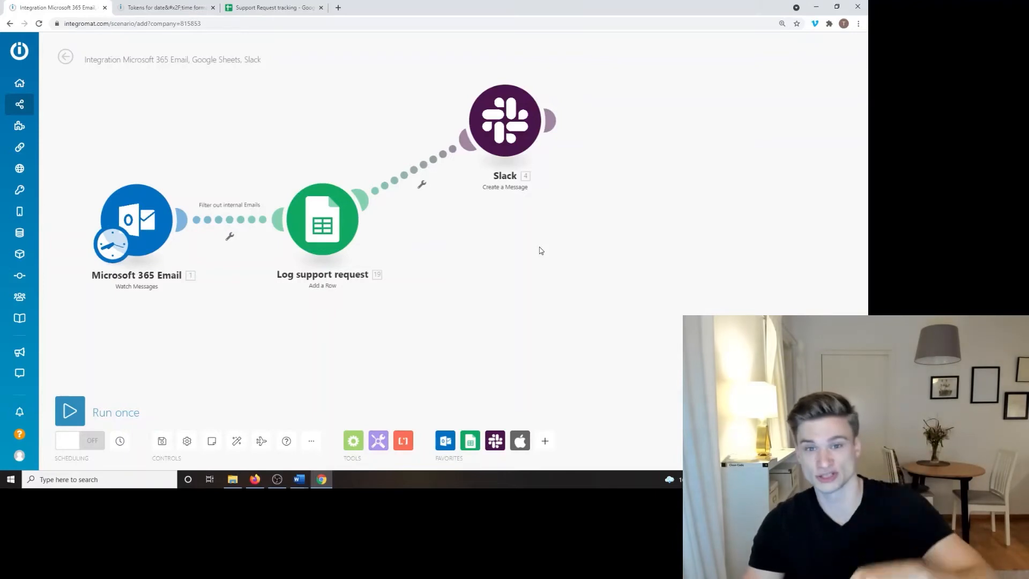
Step: Glance at the email actions and Slack link filter, then move Slack to the top right
left_click(443, 442)
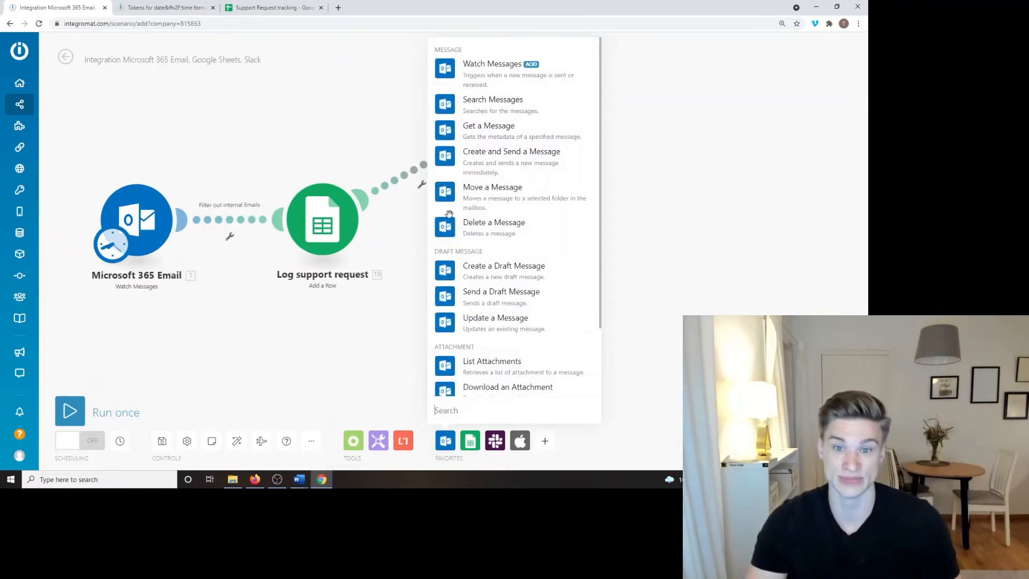
left_click(604, 243)
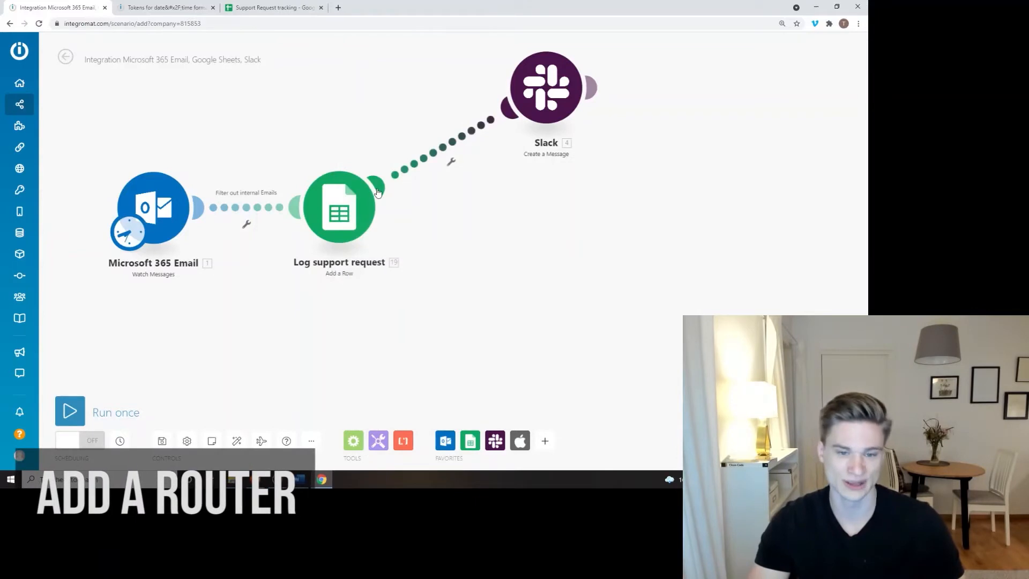
left_click(377, 191)
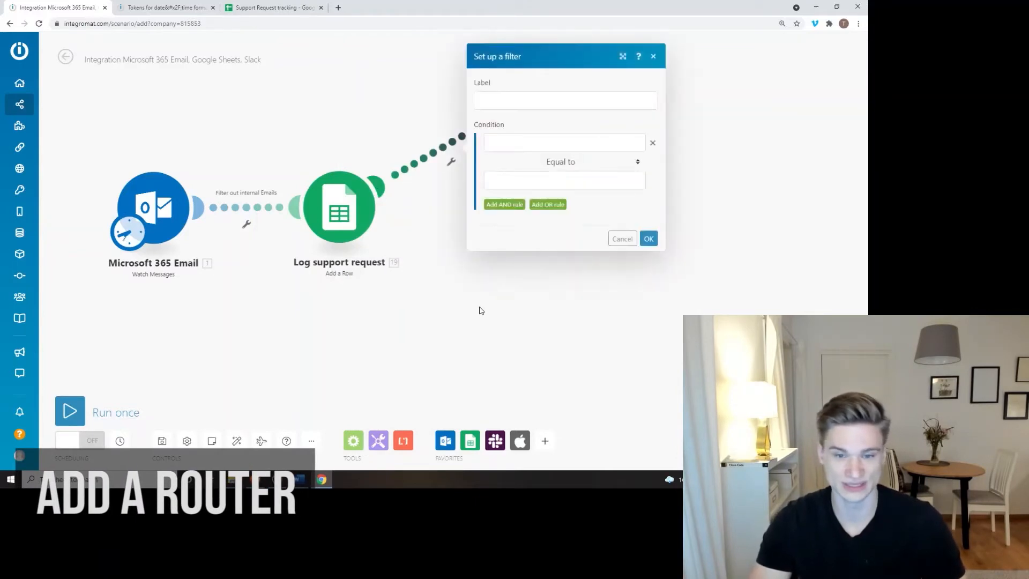
left_click(481, 310)
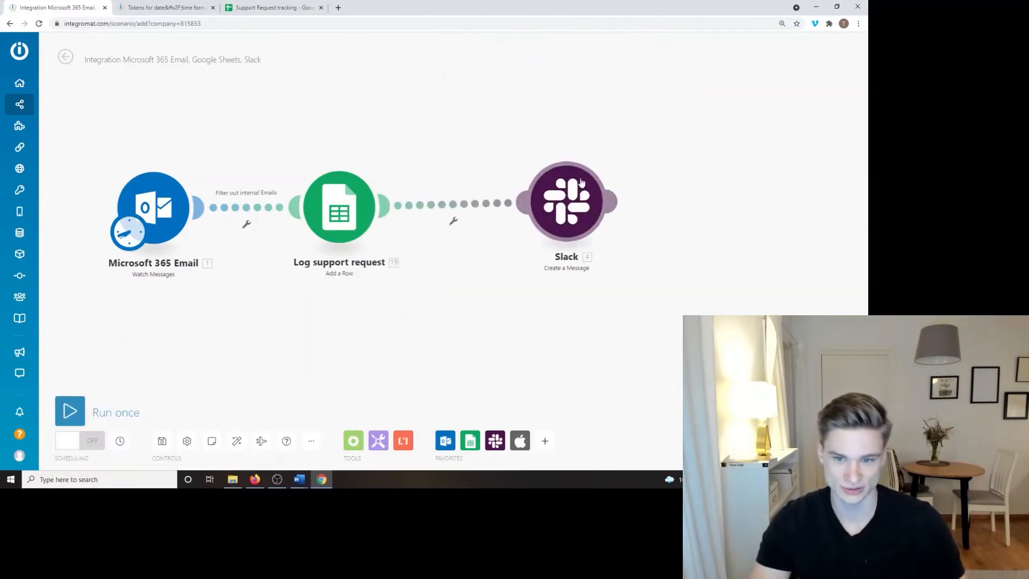
left_click_drag(572, 209, 558, 95)
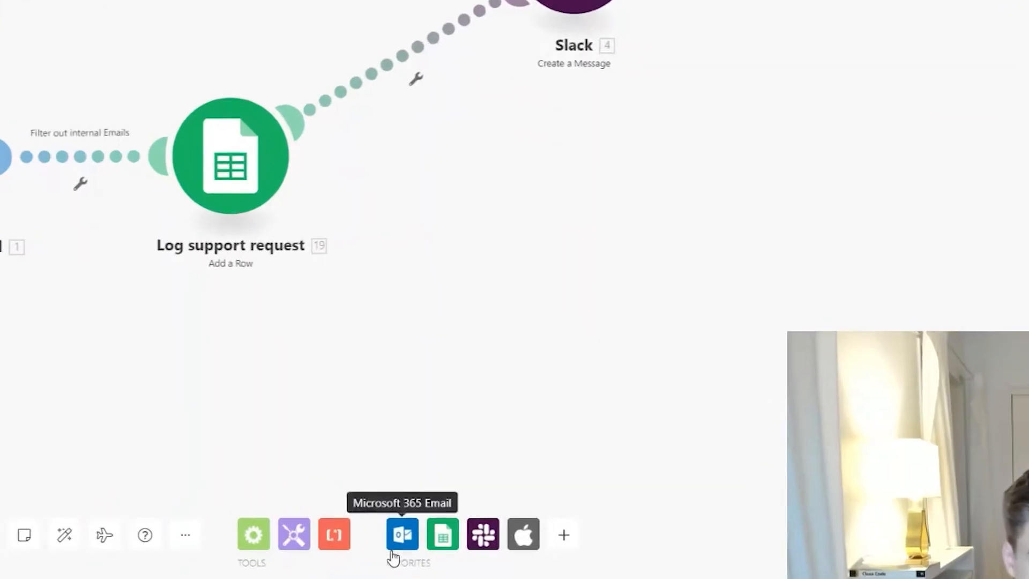
Step: Attach a Microsoft 365 Email Delete a Message module after Log support request, creating a router
left_click(445, 440)
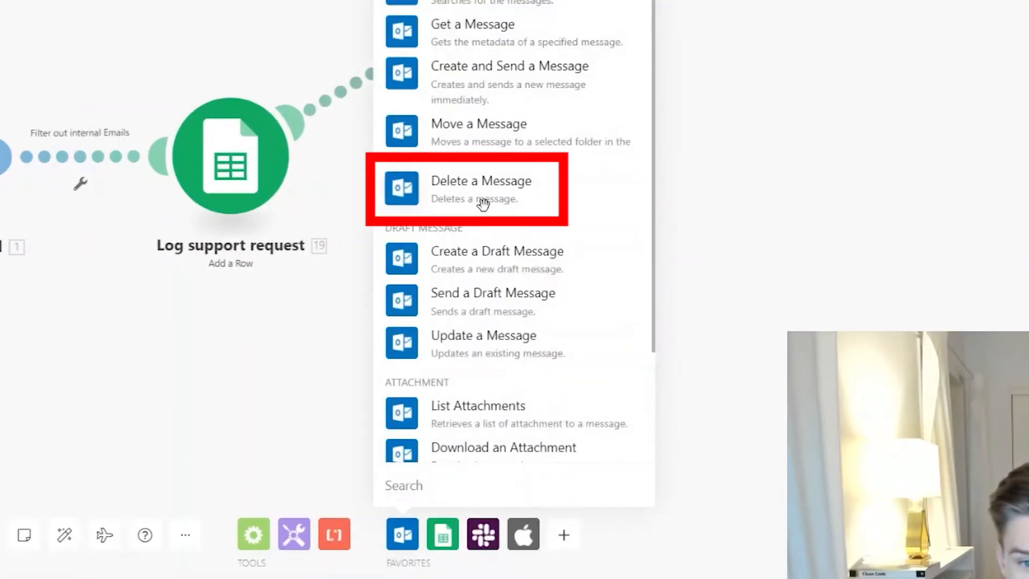
left_click(482, 203)
left_click_drag(779, 324, 378, 208)
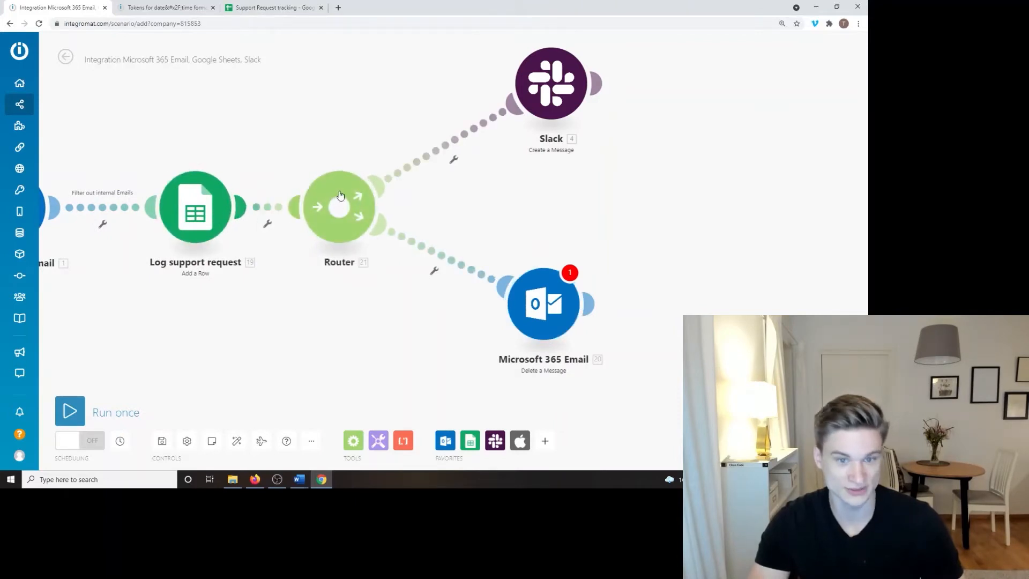
Step: Delete the router and Delete a Message module, relinking Slack directly to Log support request
right_click(344, 232)
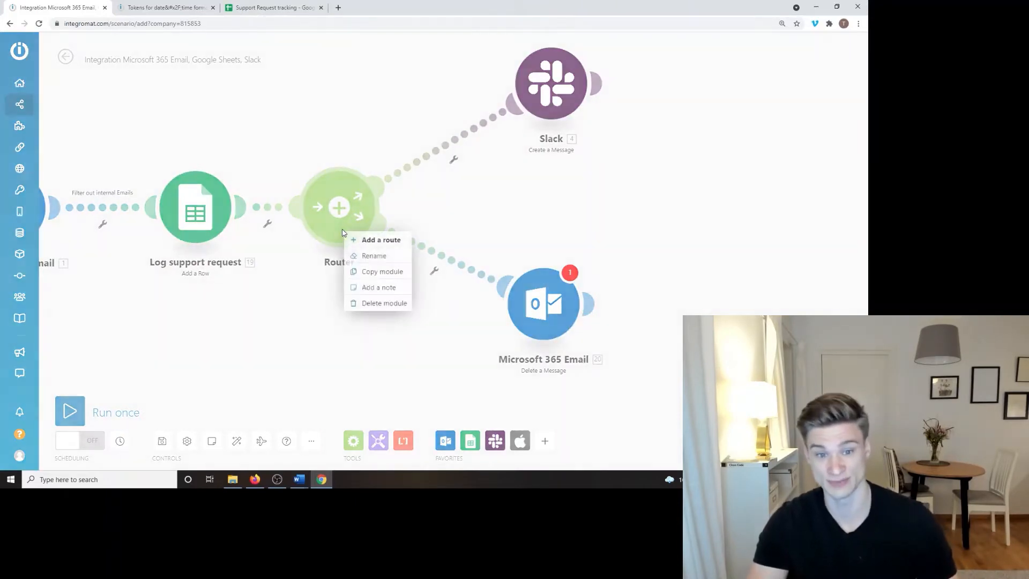
left_click(371, 309)
right_click(560, 314)
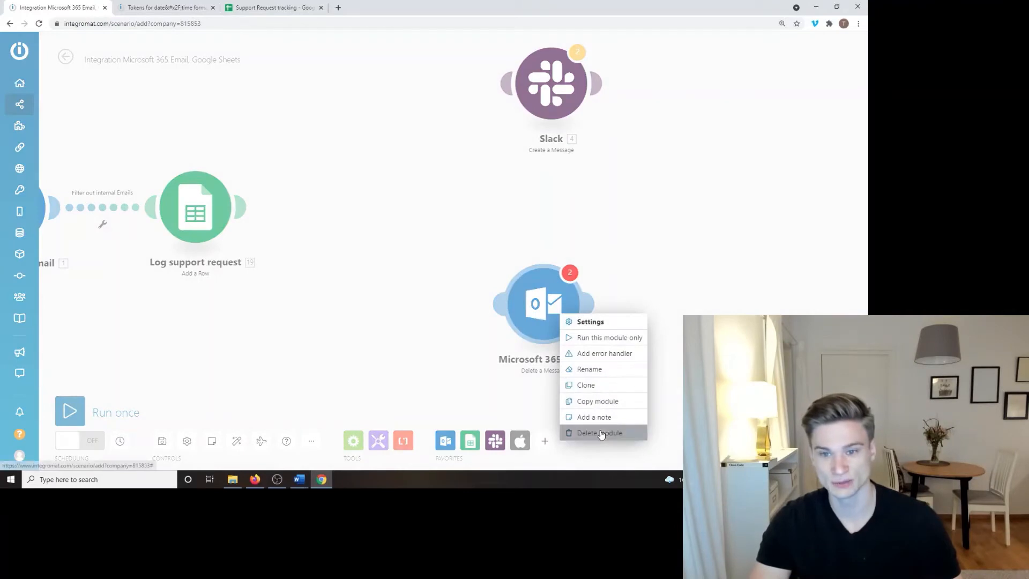
left_click(600, 433)
left_click_drag(551, 85, 252, 205)
left_click(341, 213)
left_click(249, 239)
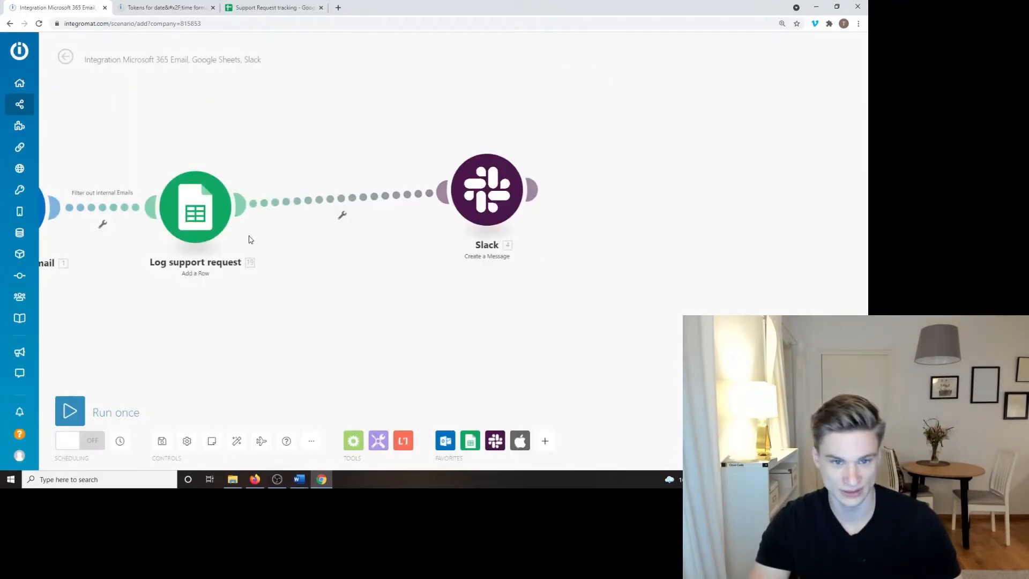
Step: Insert a router between Log support request and Slack, placing Slack on the upper branch
right_click(270, 204)
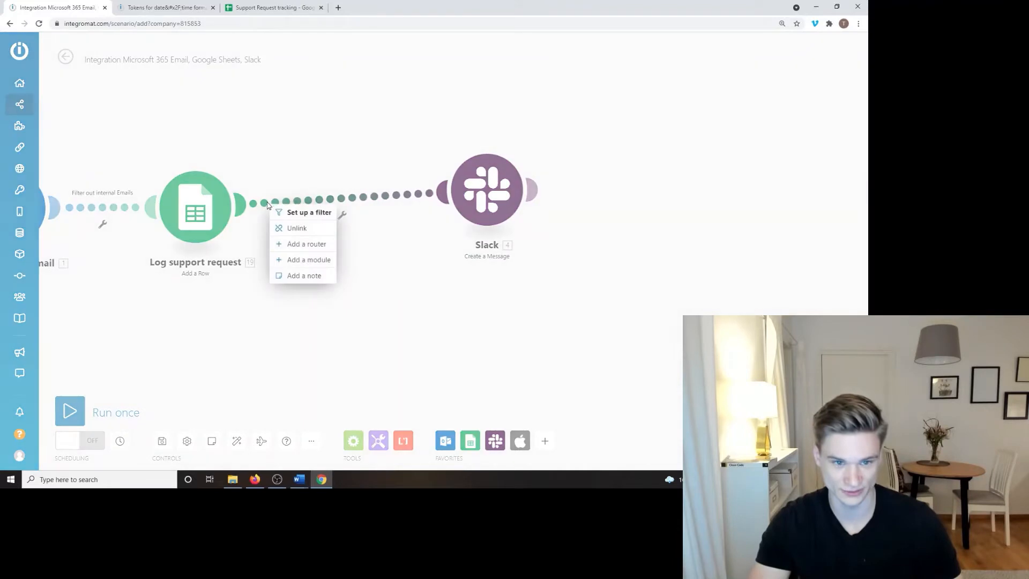
left_click(294, 244)
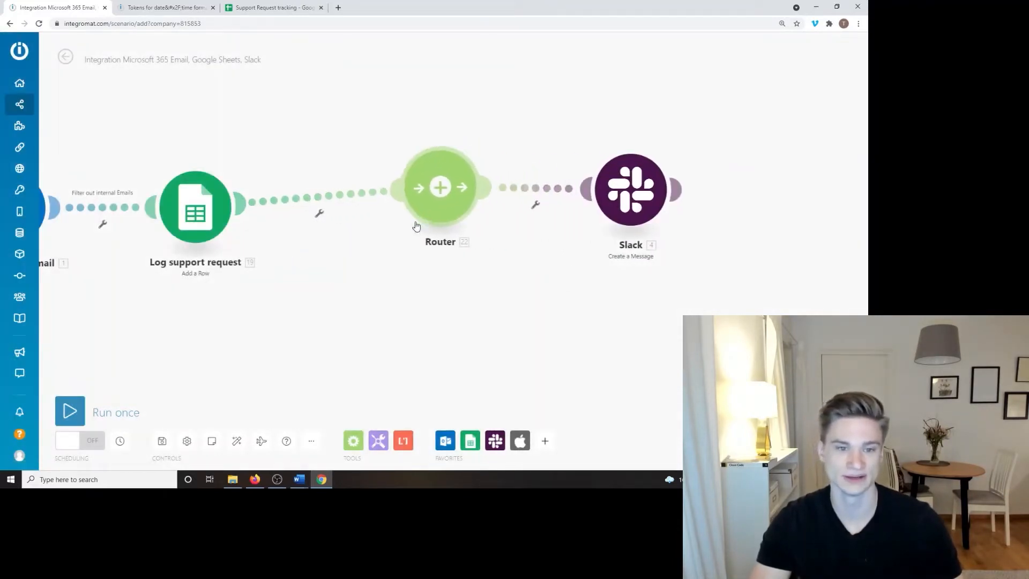
left_click_drag(631, 209, 556, 124)
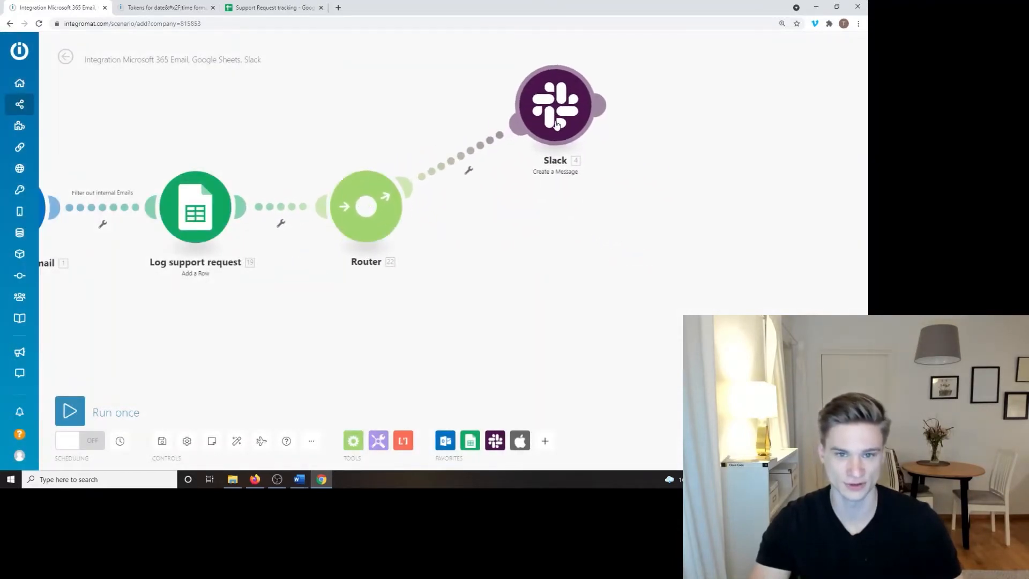
Step: Add a Microsoft 365 Email Create and Send a Message module on a second route
left_click(445, 440)
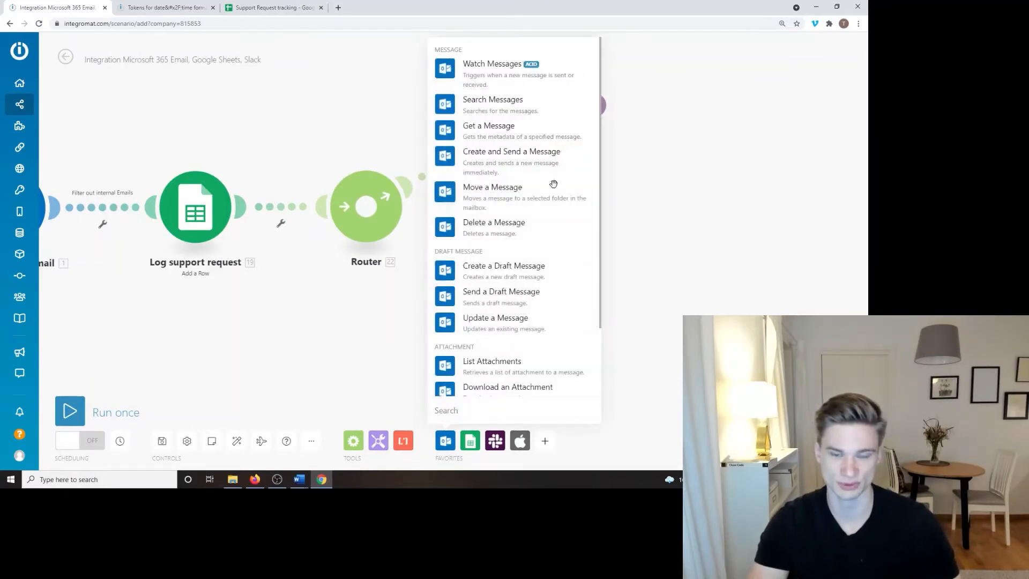
scroll(525, 203, "down", 1)
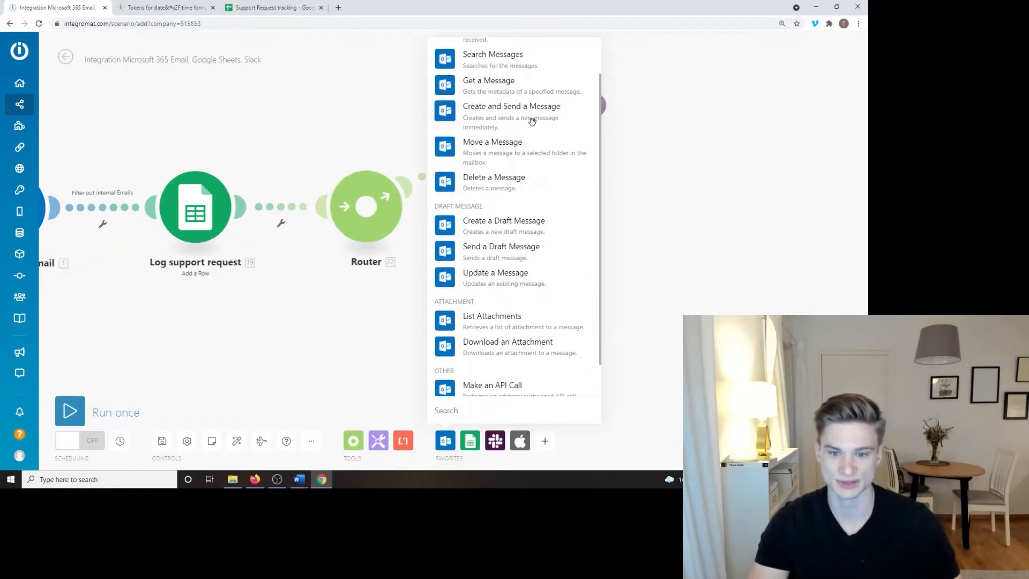
left_click(521, 113)
left_click_drag(522, 113, 395, 225)
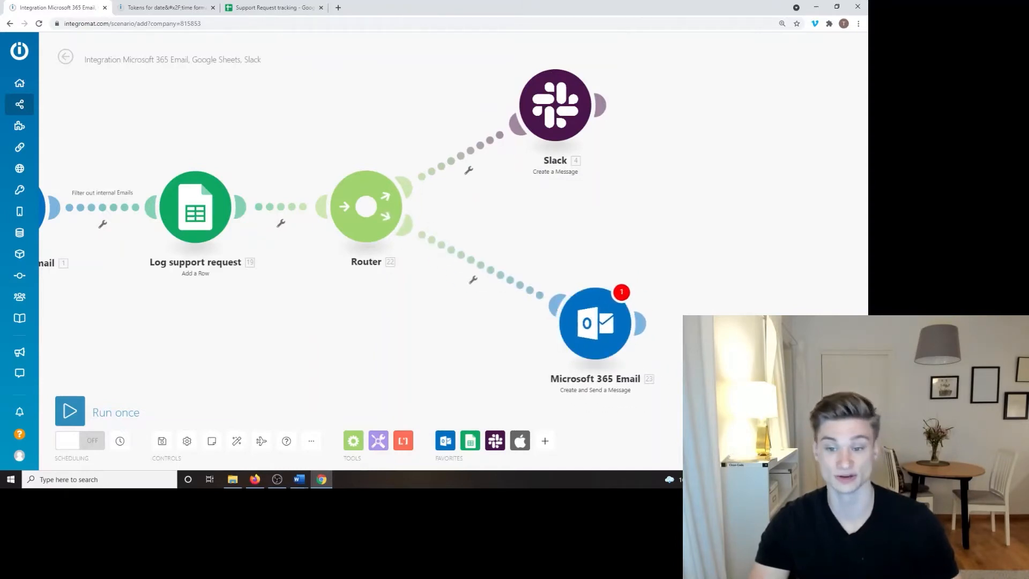
left_click_drag(591, 327, 531, 304)
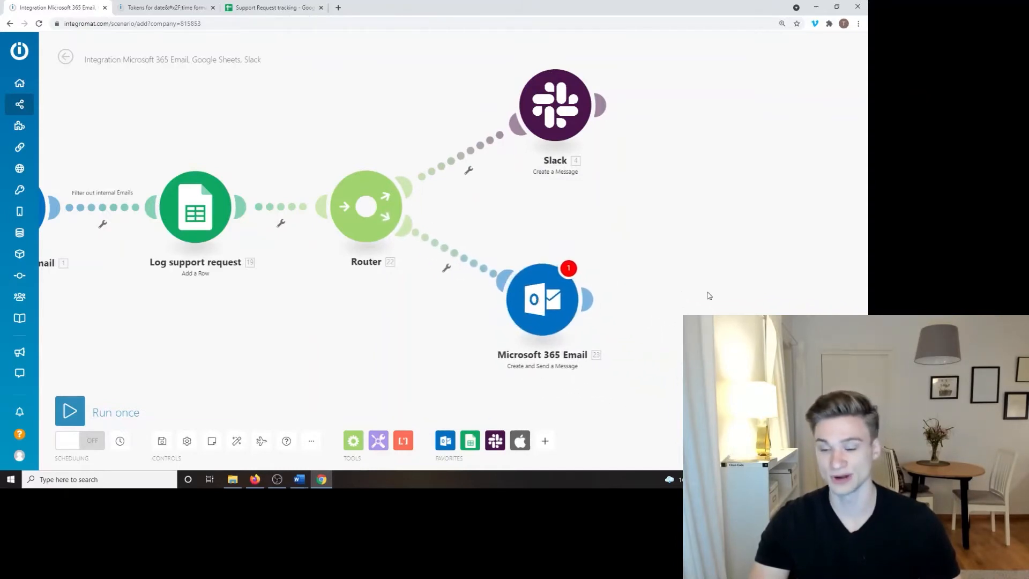
left_click_drag(707, 294, 679, 291)
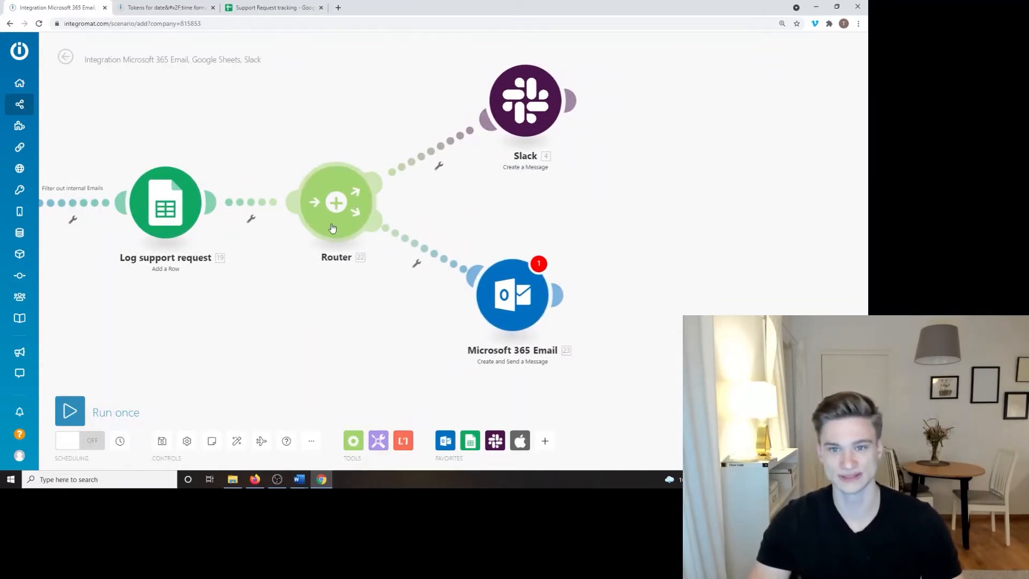
left_click_drag(477, 214, 423, 213)
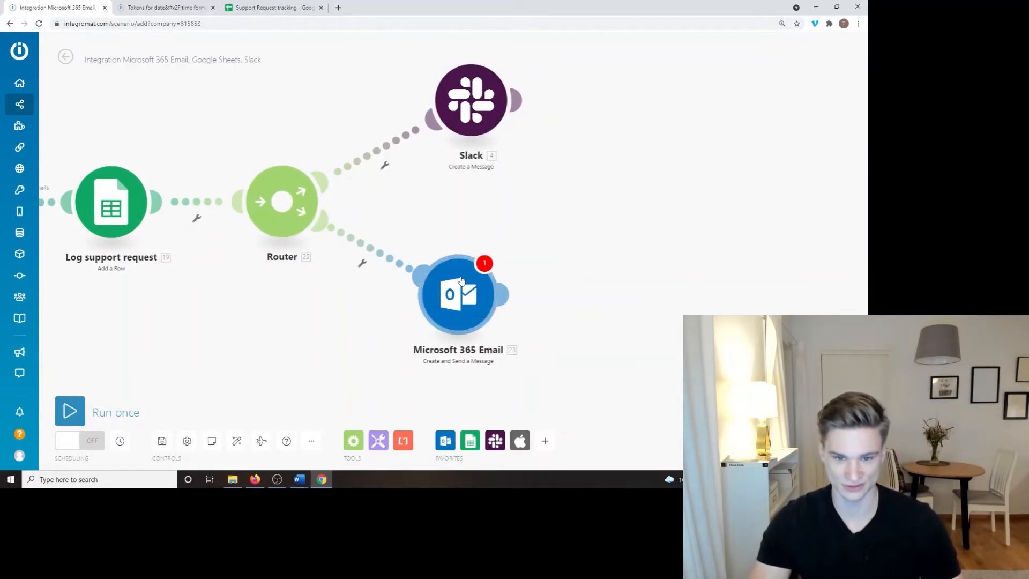
left_click_drag(590, 241, 561, 242)
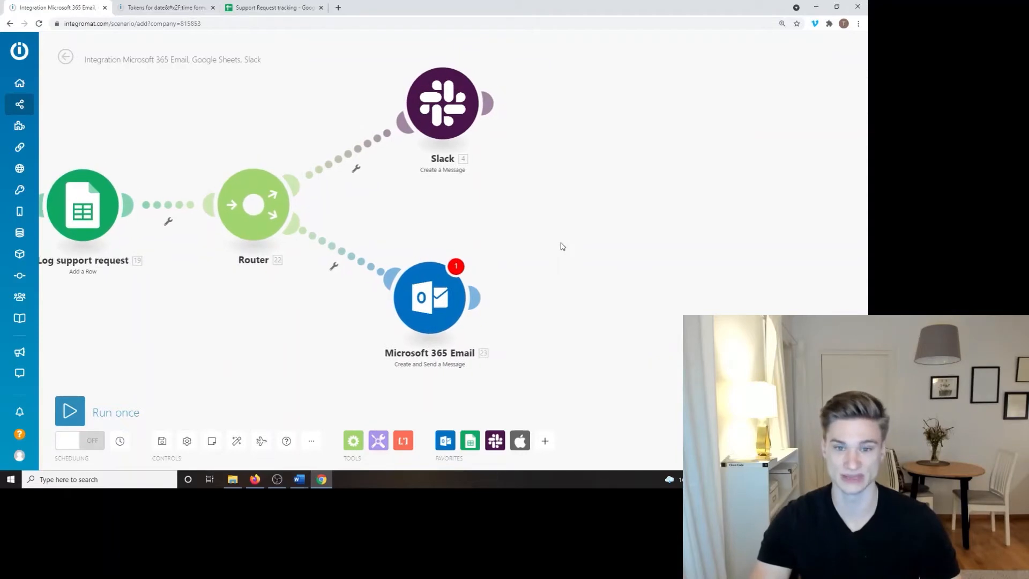
left_click(449, 109)
Step: Review the Slack module's channel name field
left_click(591, 198)
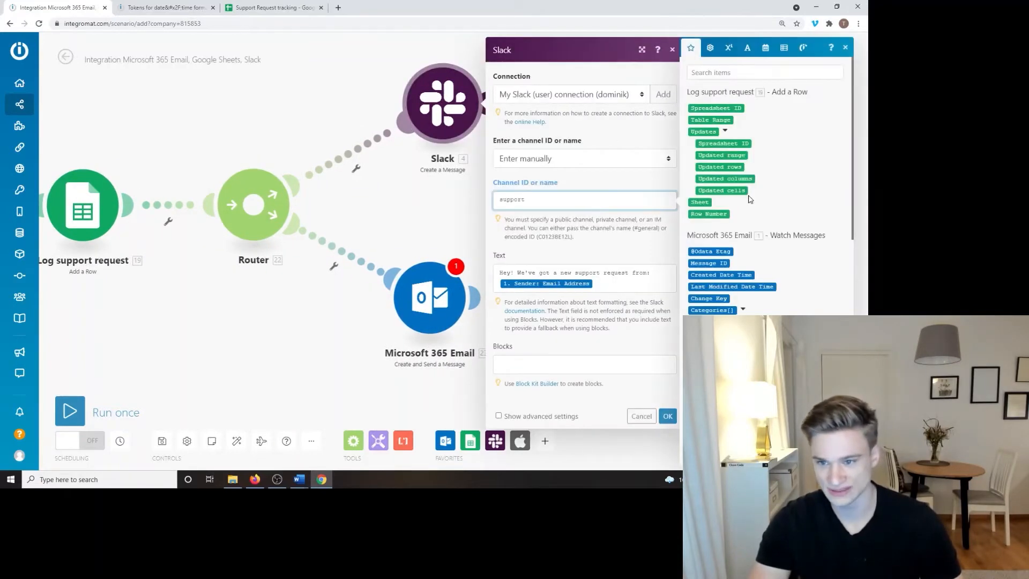
scroll(749, 199, "down", 10)
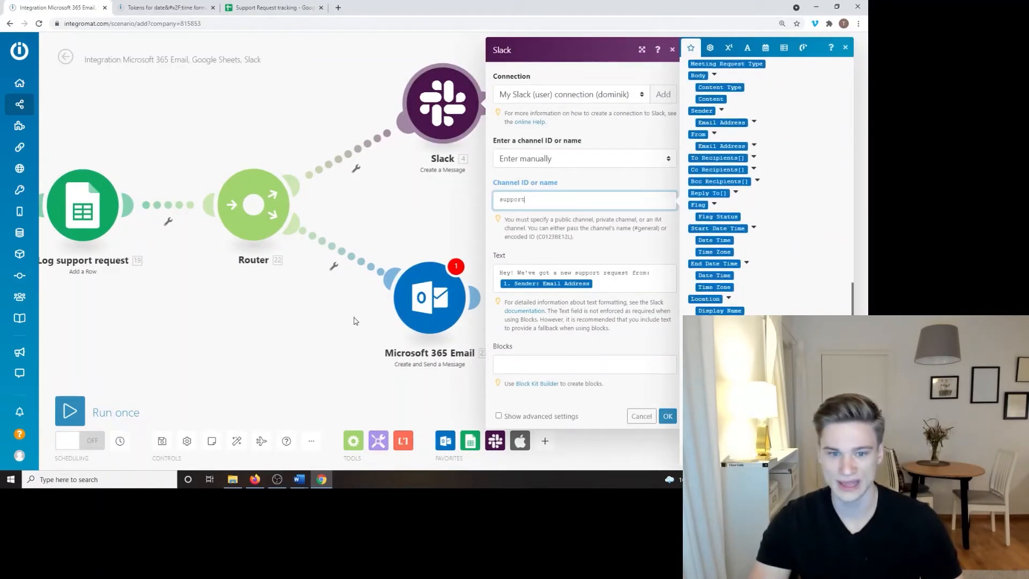
left_click_drag(241, 323, 96, 291)
Step: Review the email module's Subject field, then open the filter on the route to Slack
left_click(266, 275)
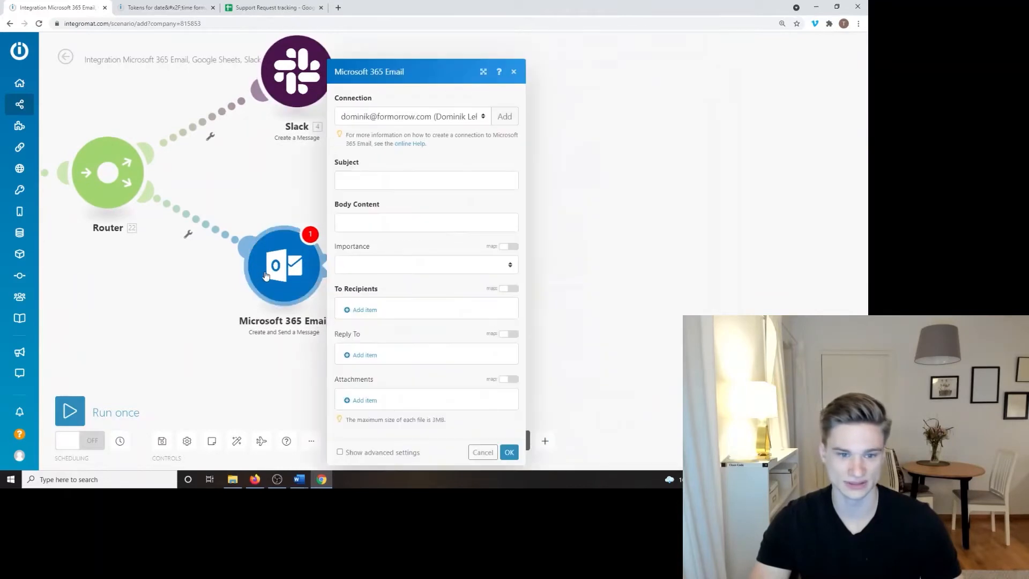
left_click(434, 190)
scroll(659, 185, "down", 10)
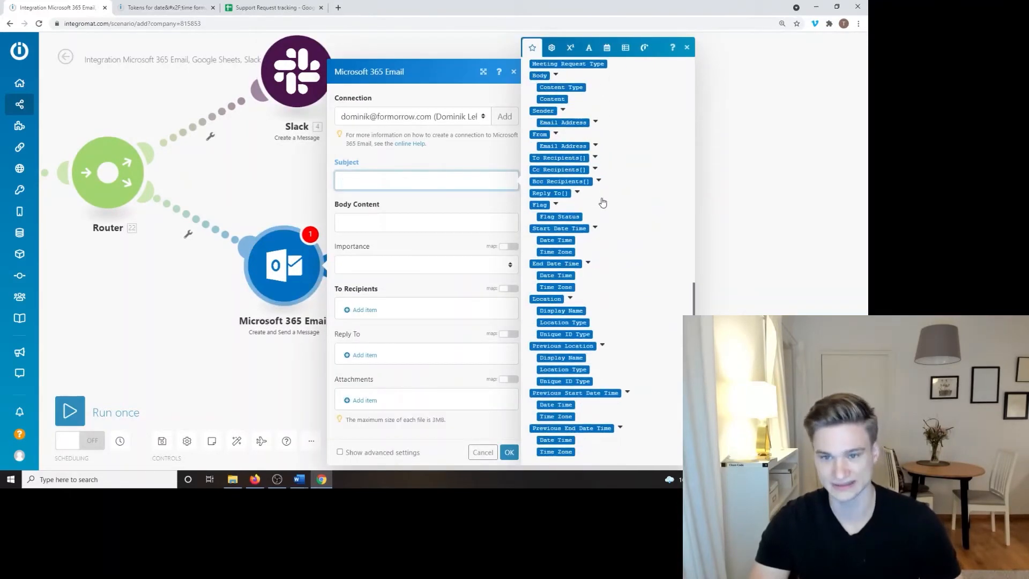
left_click(752, 240)
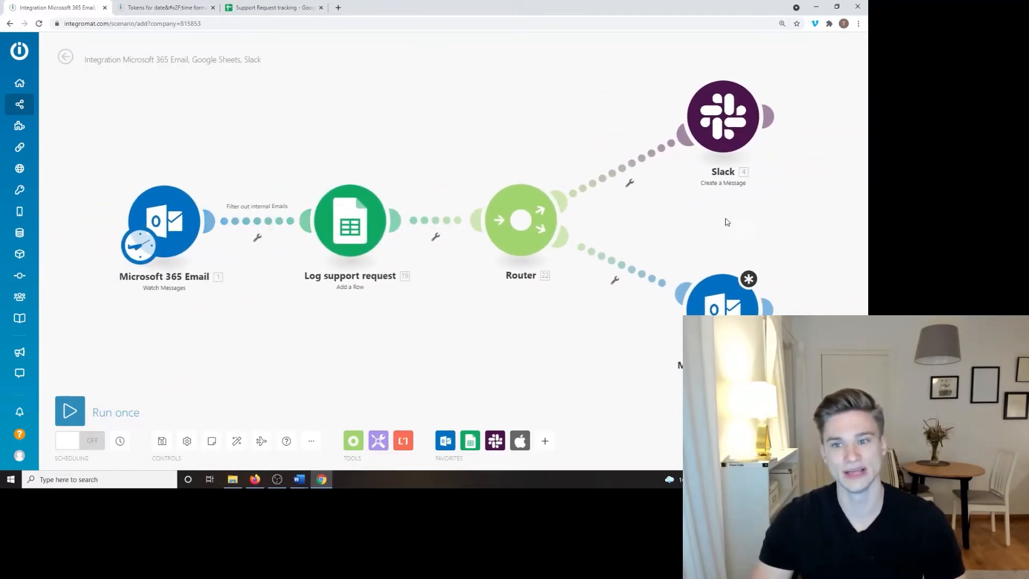
left_click_drag(699, 228, 410, 229)
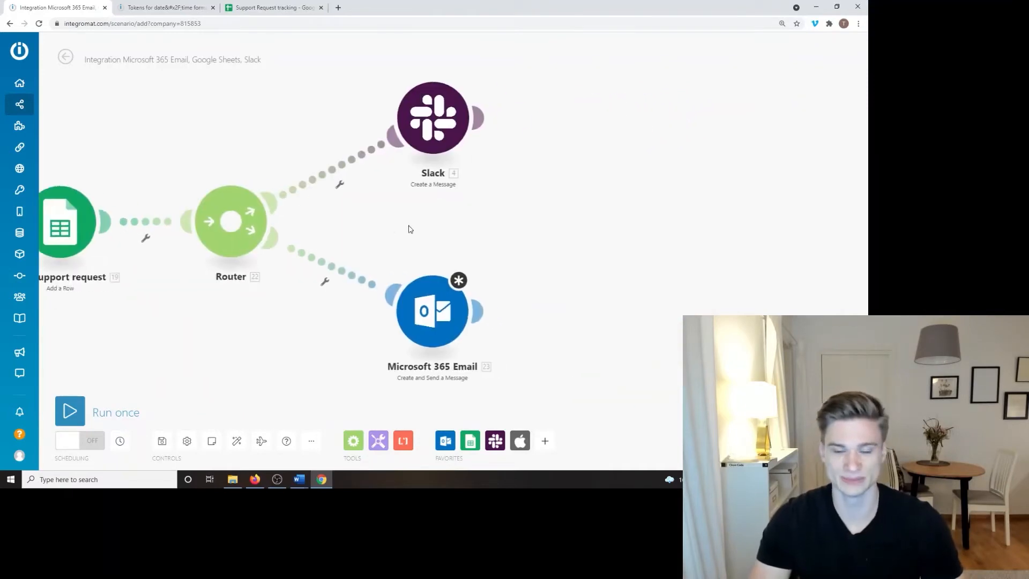
left_click(339, 169)
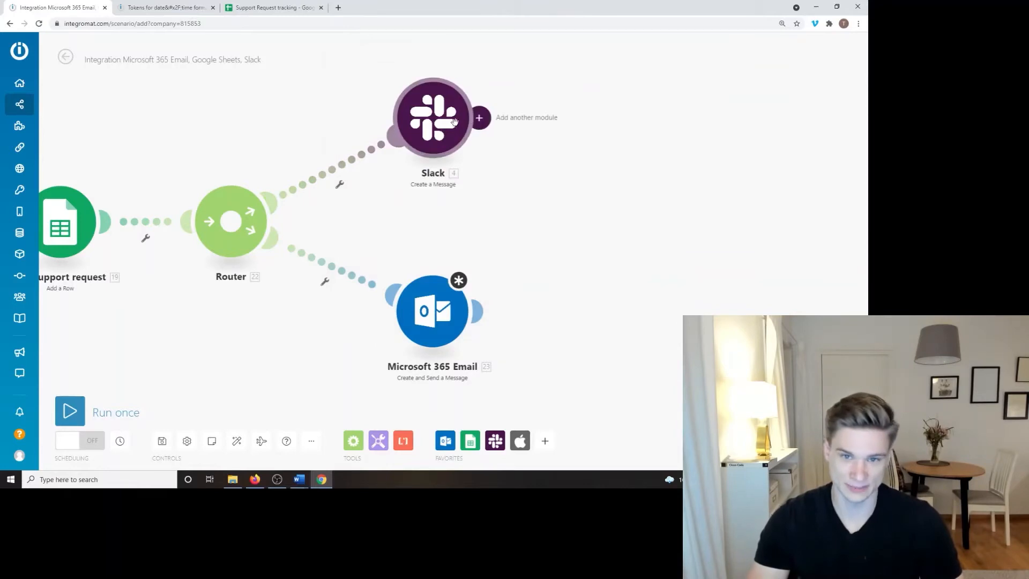
Step: Label the route filter 'is a weekday'
left_click(390, 143)
left_click(397, 94)
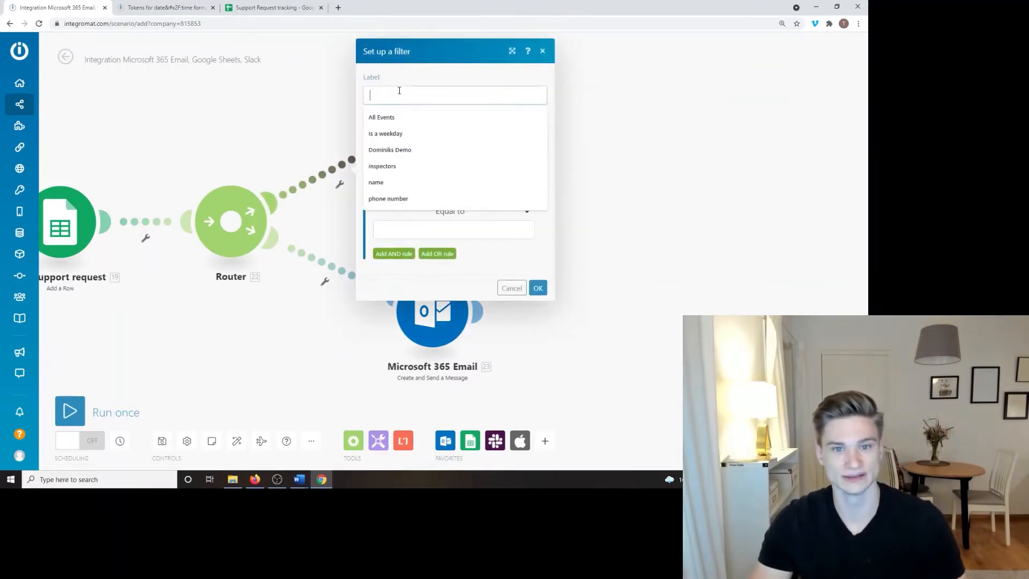
type("is ")
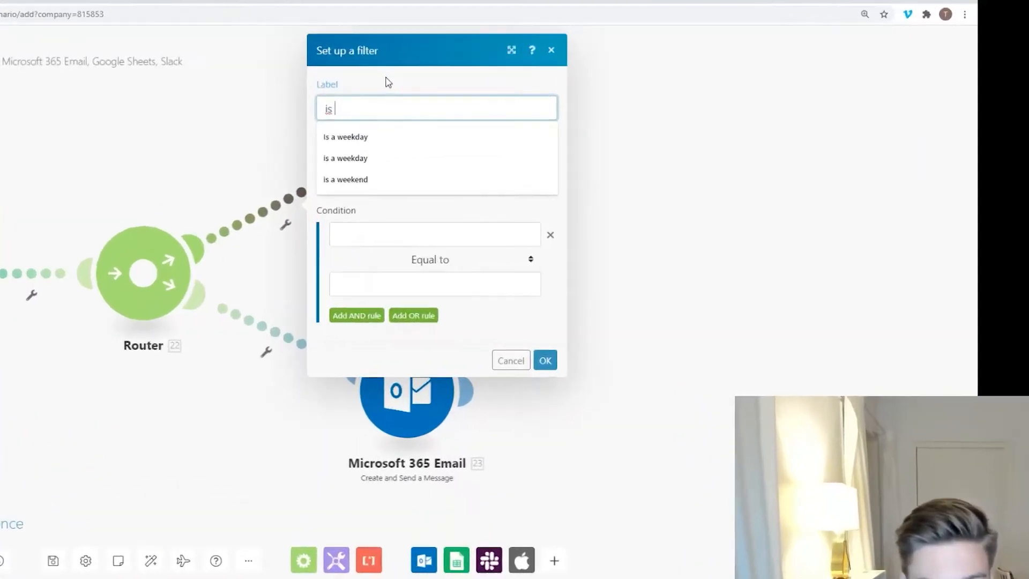
type("a weekday")
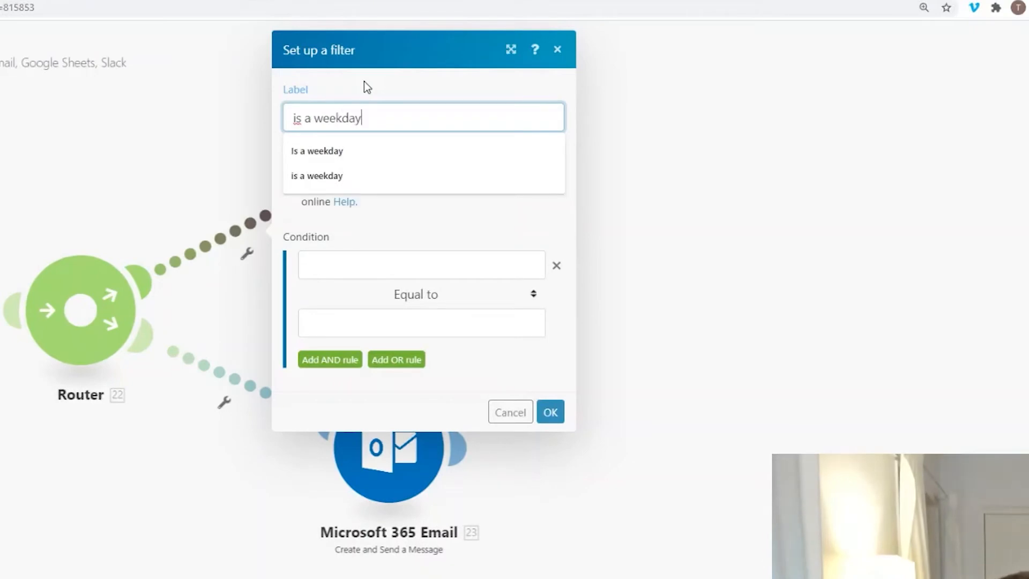
left_click(516, 91)
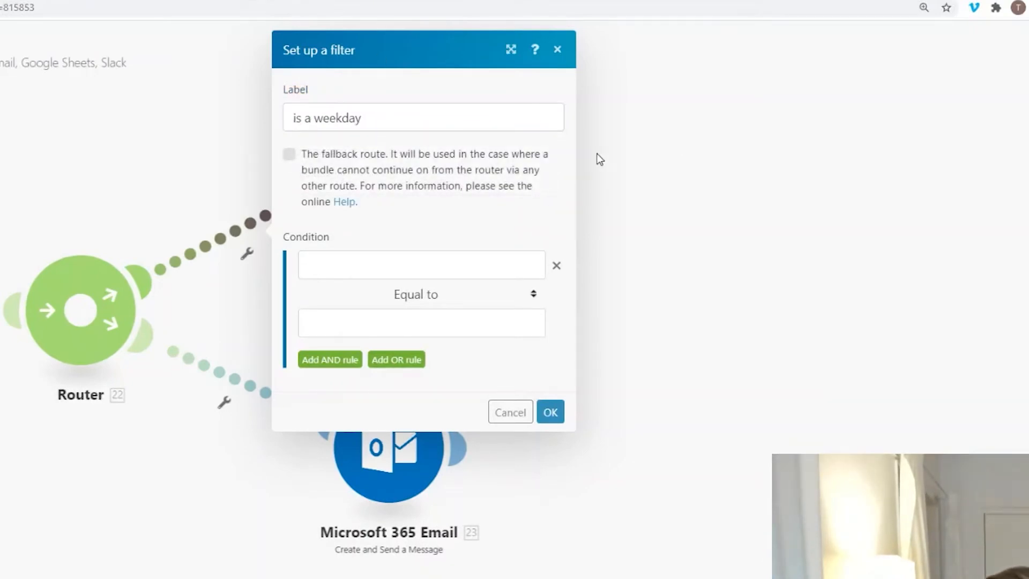
Step: Insert the current time now from Date and time functions into the filter condition
left_click(422, 262)
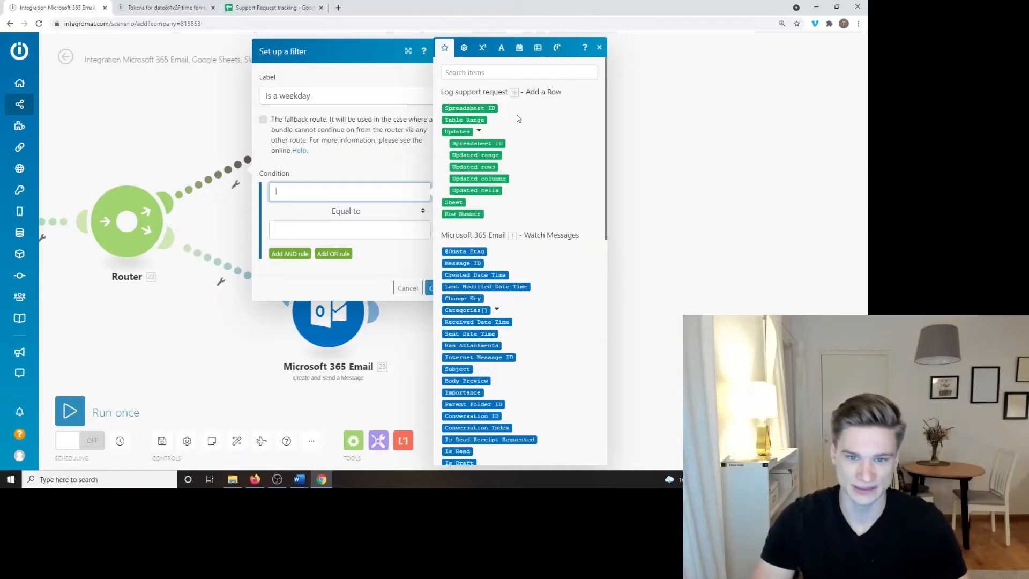
scroll(536, 242, "down", 10)
scroll(529, 178, "up", 10)
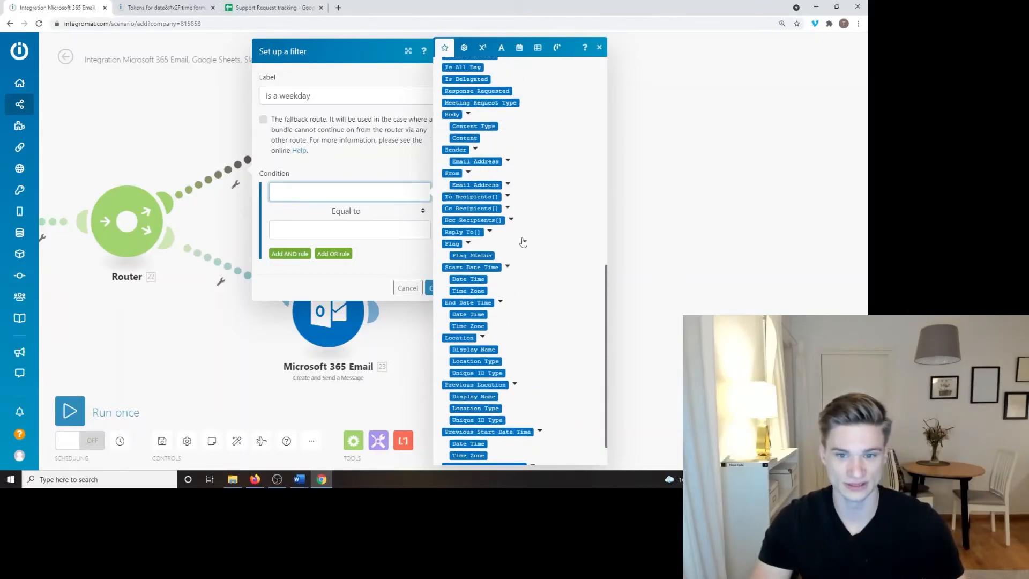
scroll(551, 179, "down", 5)
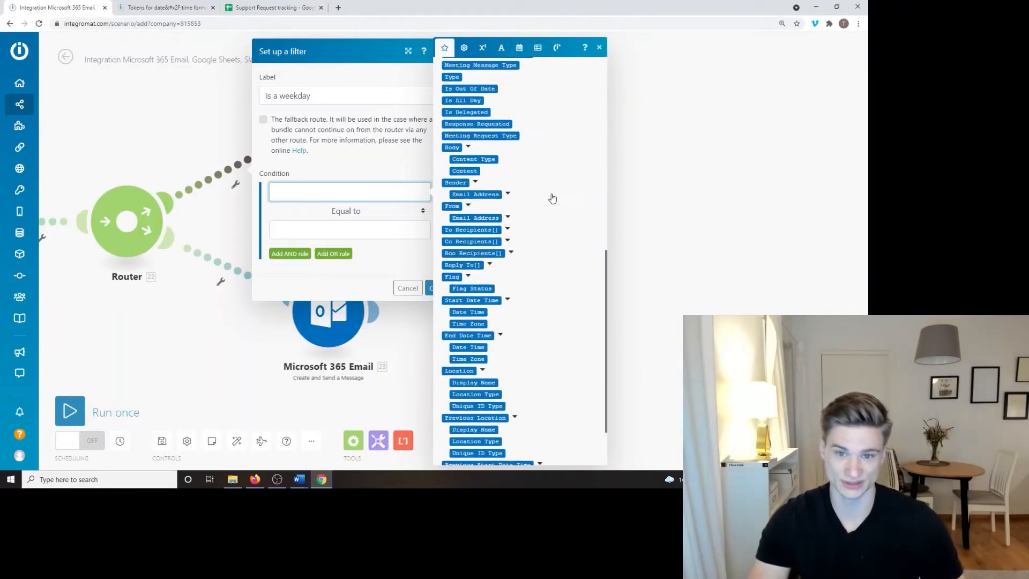
scroll(551, 179, "up", 5)
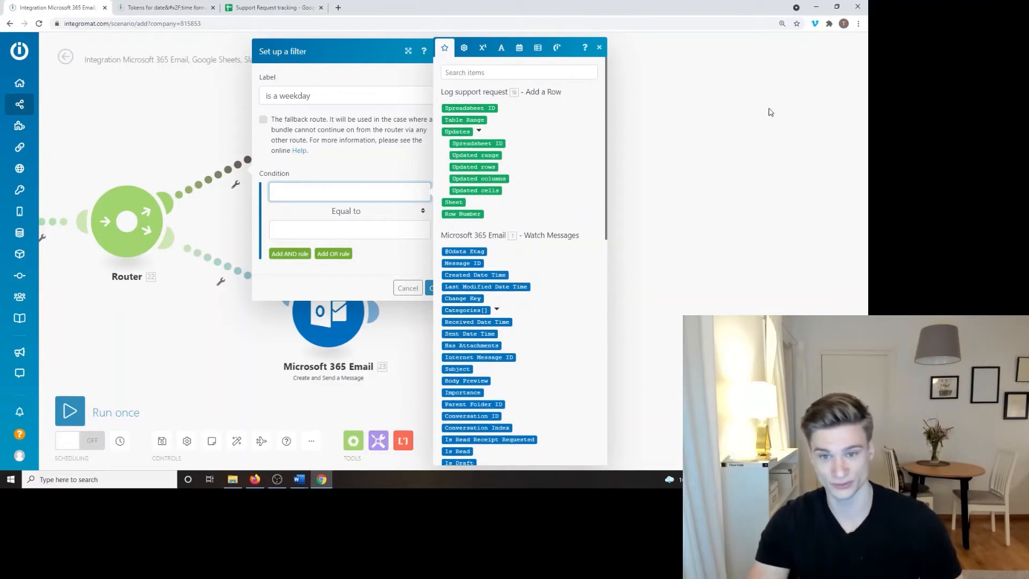
left_click(464, 48)
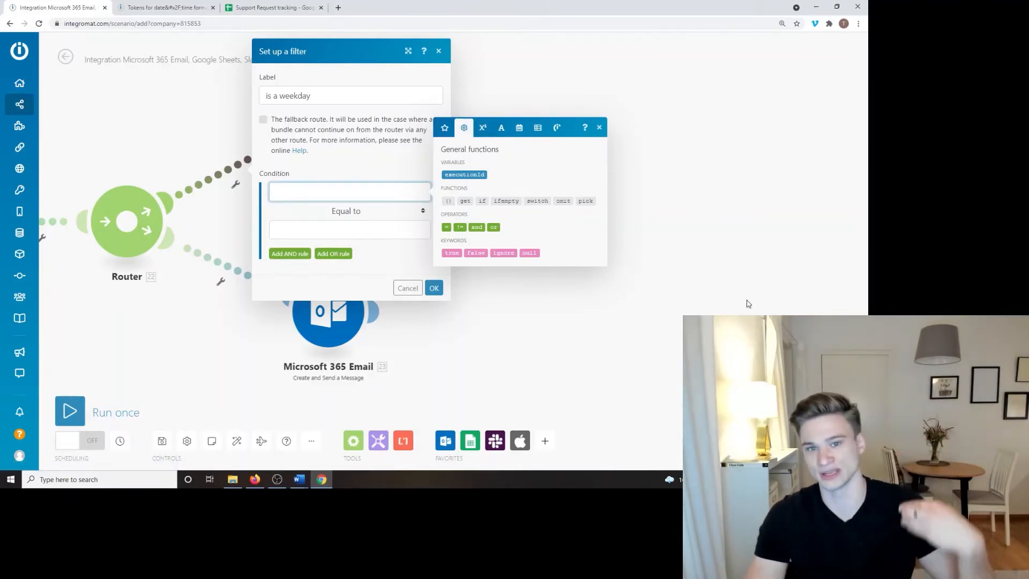
mouse_move(482, 127)
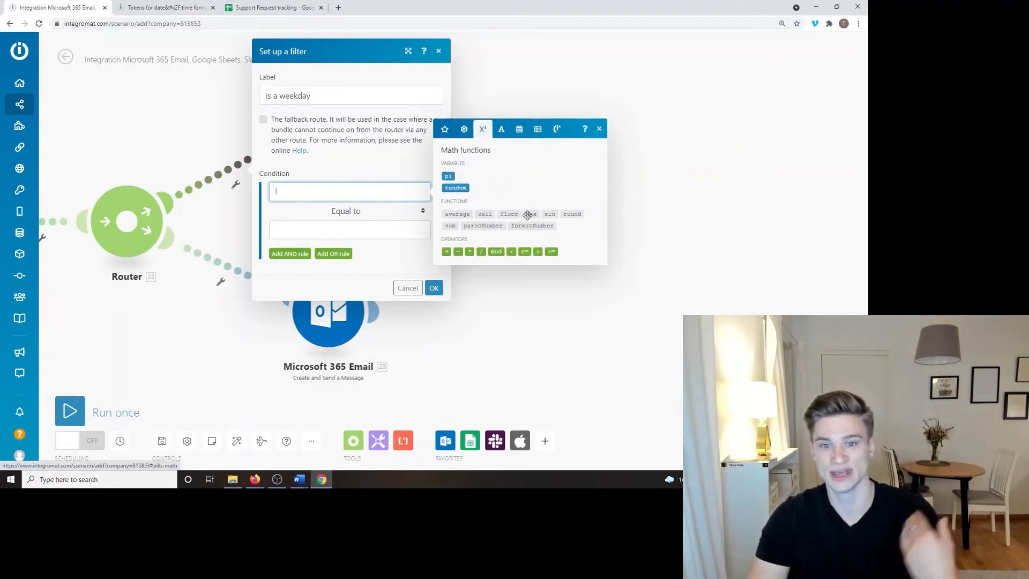
mouse_move(527, 211)
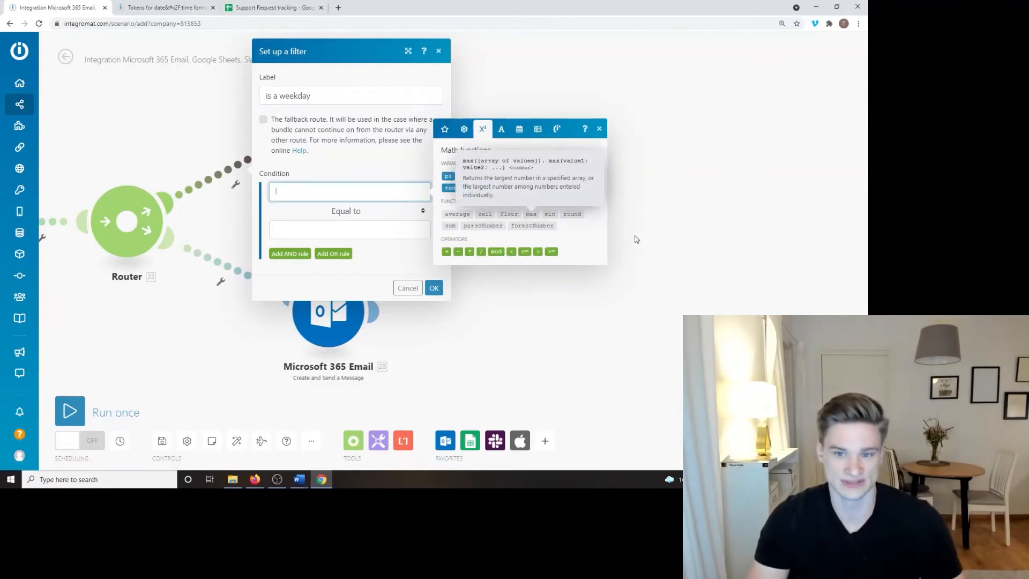
left_click(515, 107)
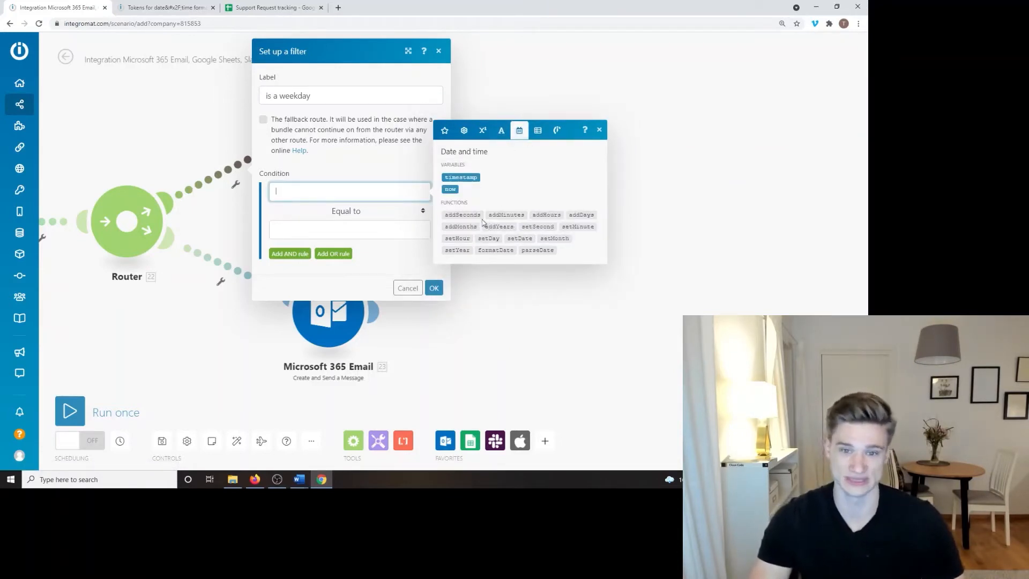
left_click(449, 190)
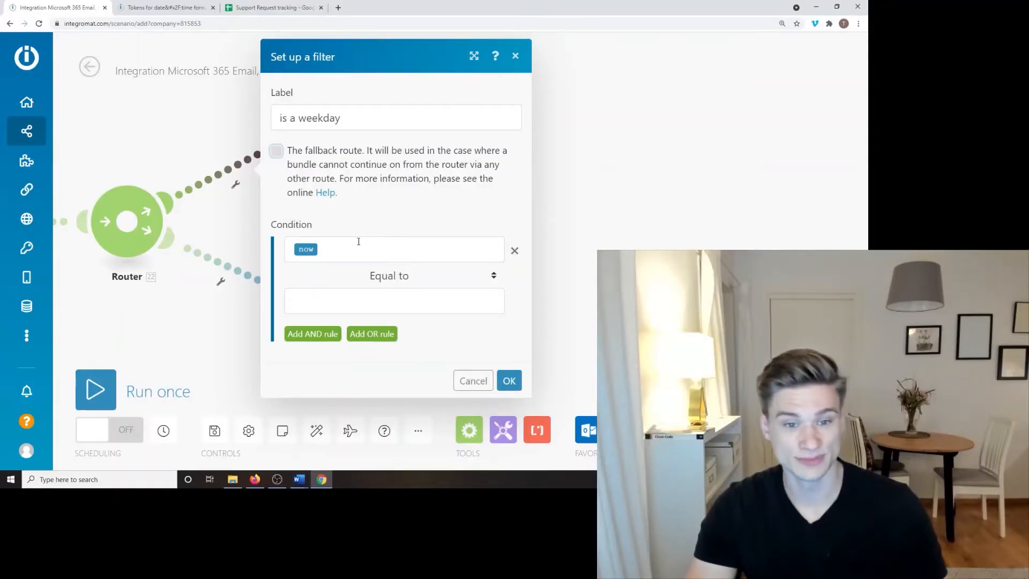
Step: Add a formatDate function to the condition from the Date and time functions
left_click(348, 254)
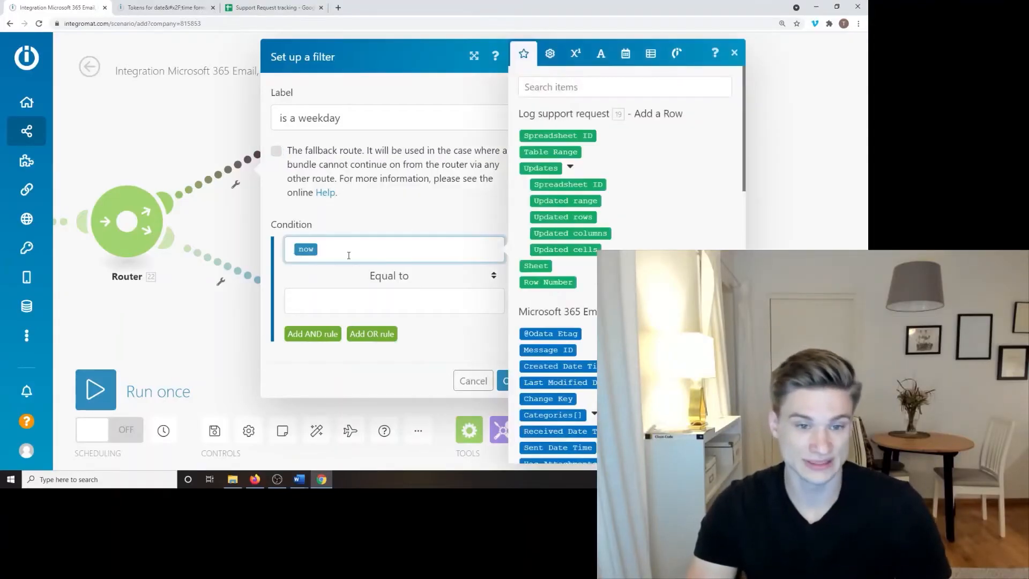
left_click(575, 53)
left_click(601, 163)
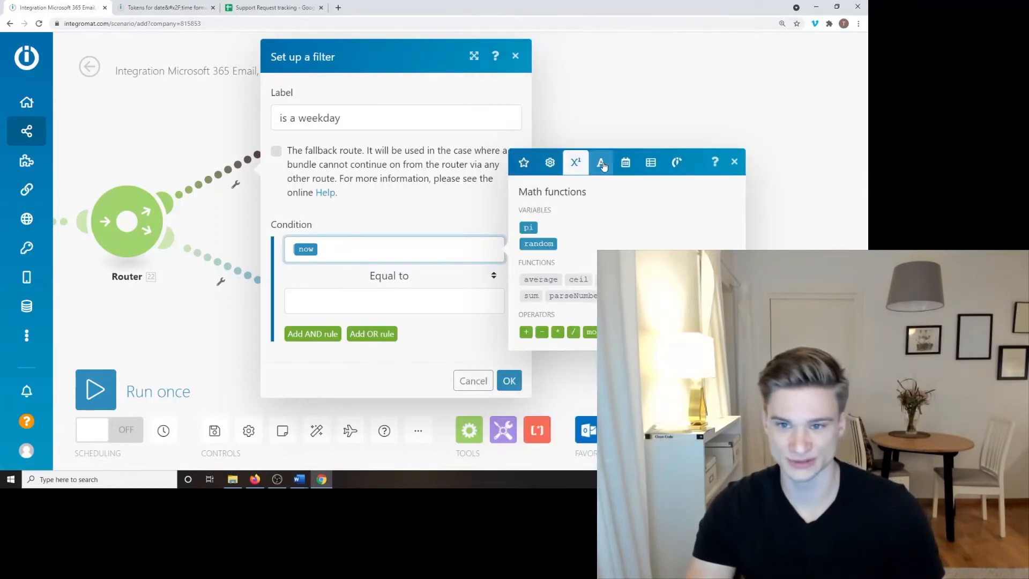
left_click(625, 130)
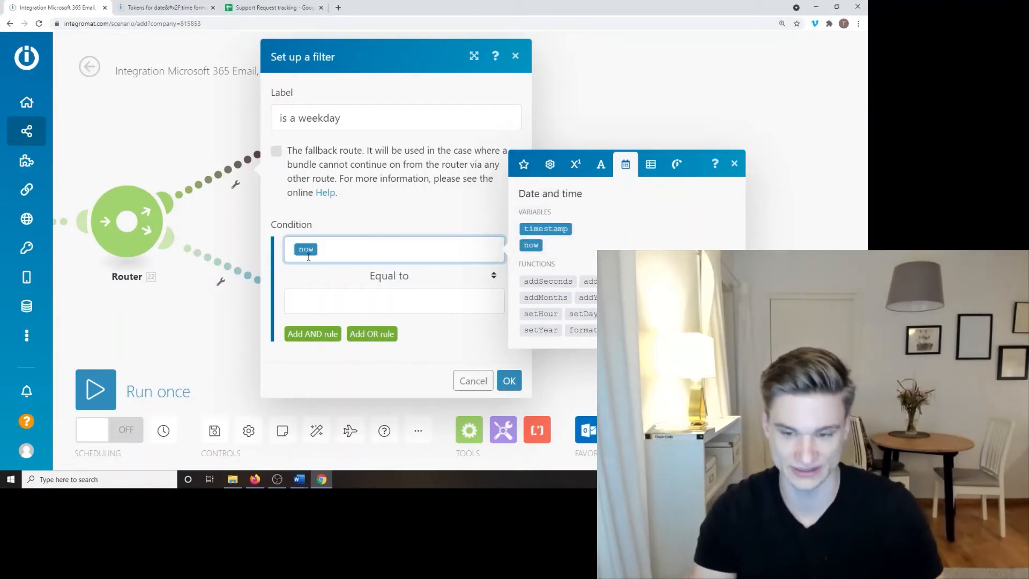
left_click(582, 329)
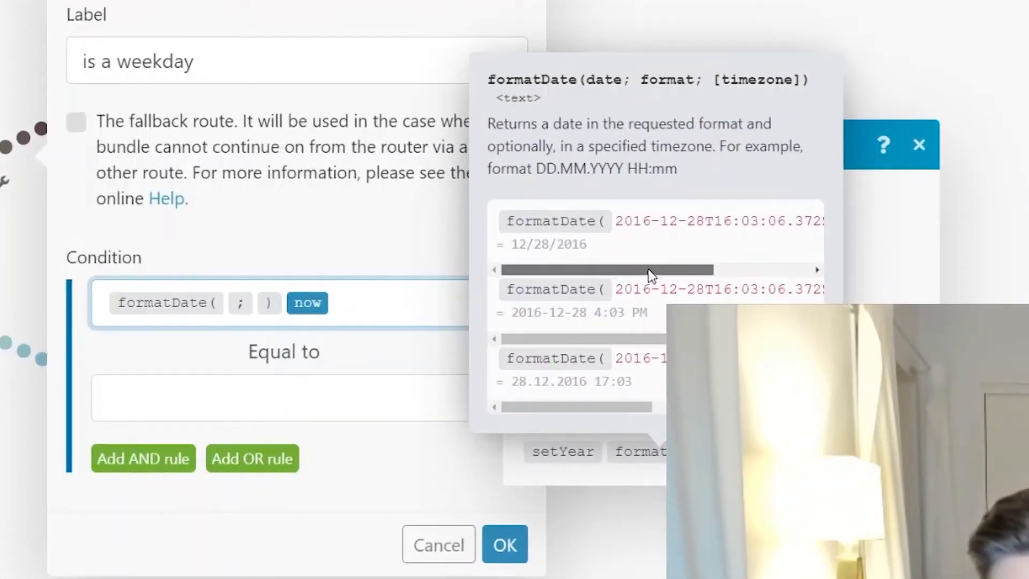
Step: Dismiss the formatDate help card and insert another formatDate into the condition
left_click_drag(658, 271, 584, 271)
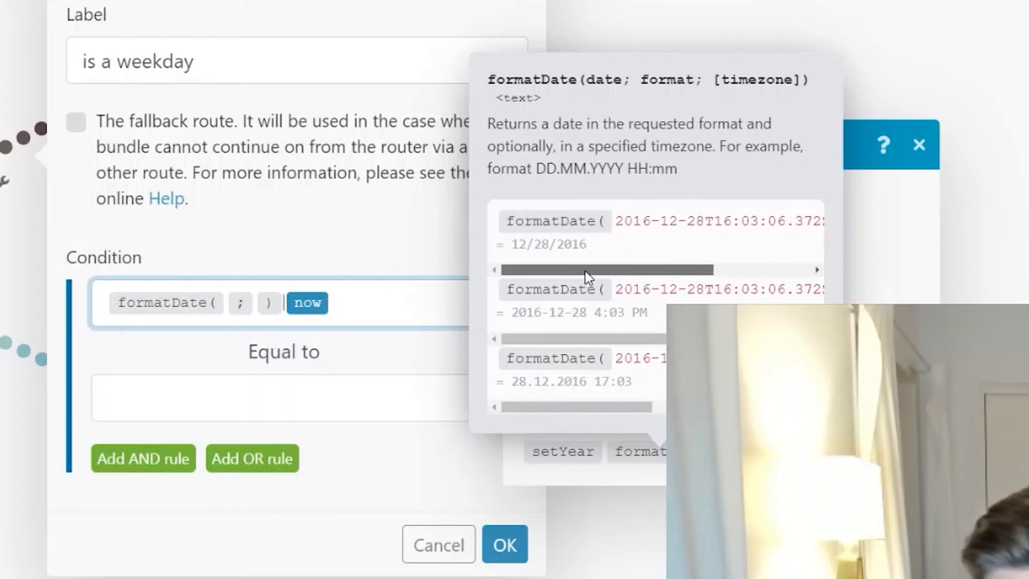
mouse_move(592, 340)
left_mouse_down()
mouse_move(715, 339)
mouse_move(576, 335)
left_mouse_up()
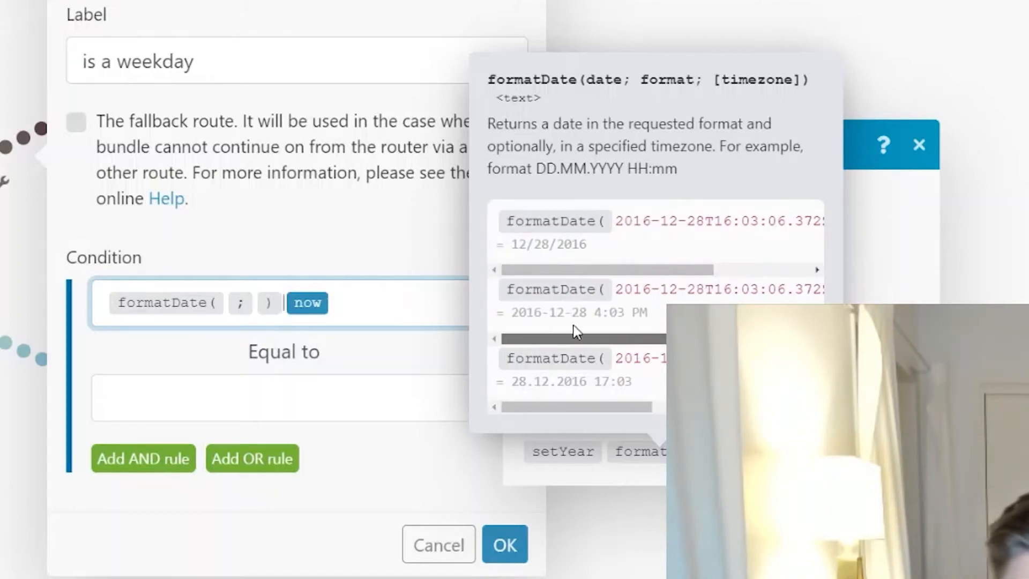
left_click(532, 150)
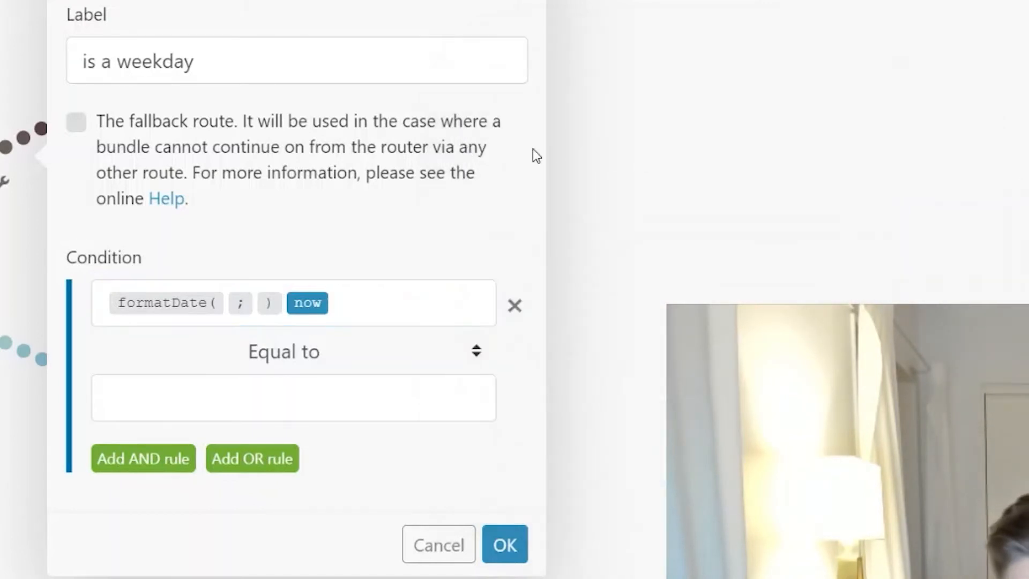
left_click(394, 301)
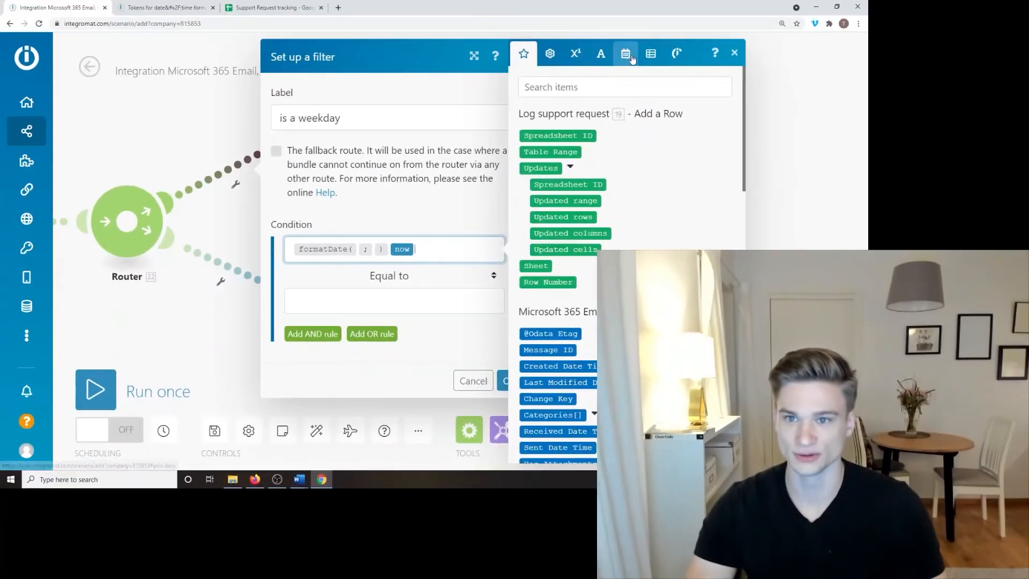
left_click(656, 15)
left_click(601, 329)
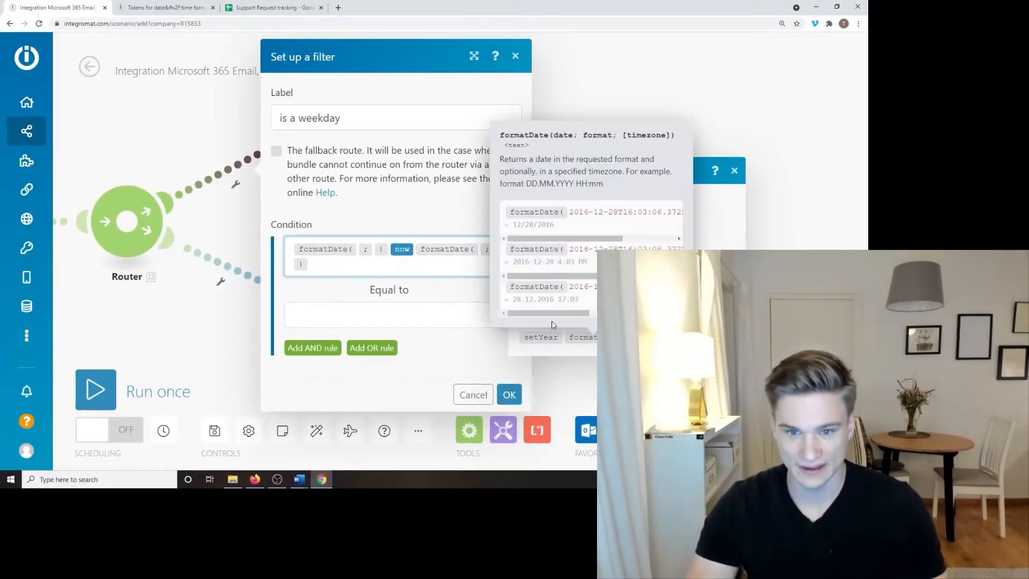
mouse_move(592, 337)
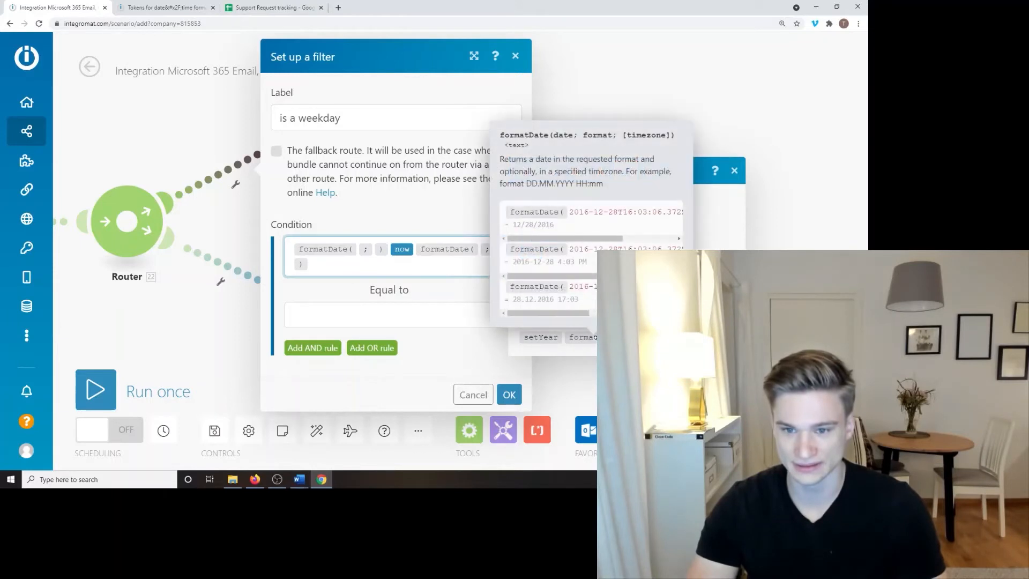
Step: Delete the extra tokens and place now inside formatDate as its date argument
left_click_drag(562, 315, 589, 317)
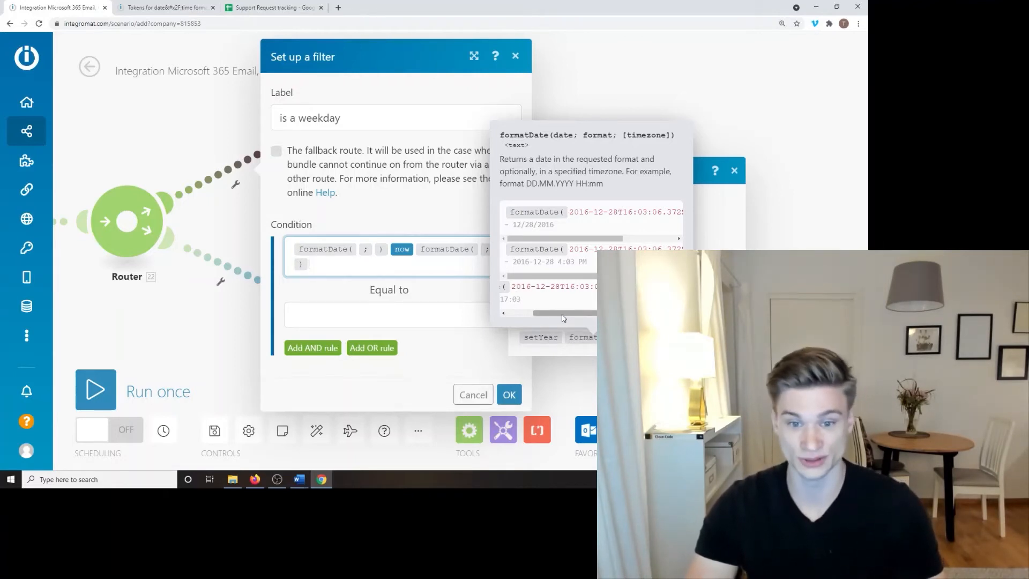
left_click_drag(561, 318, 622, 317)
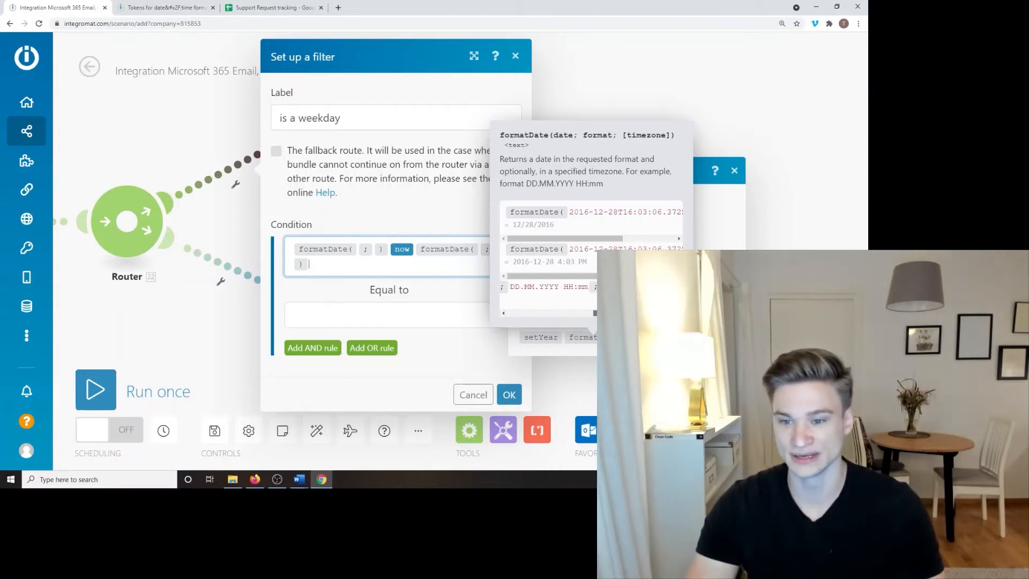
left_click_drag(555, 275, 622, 275)
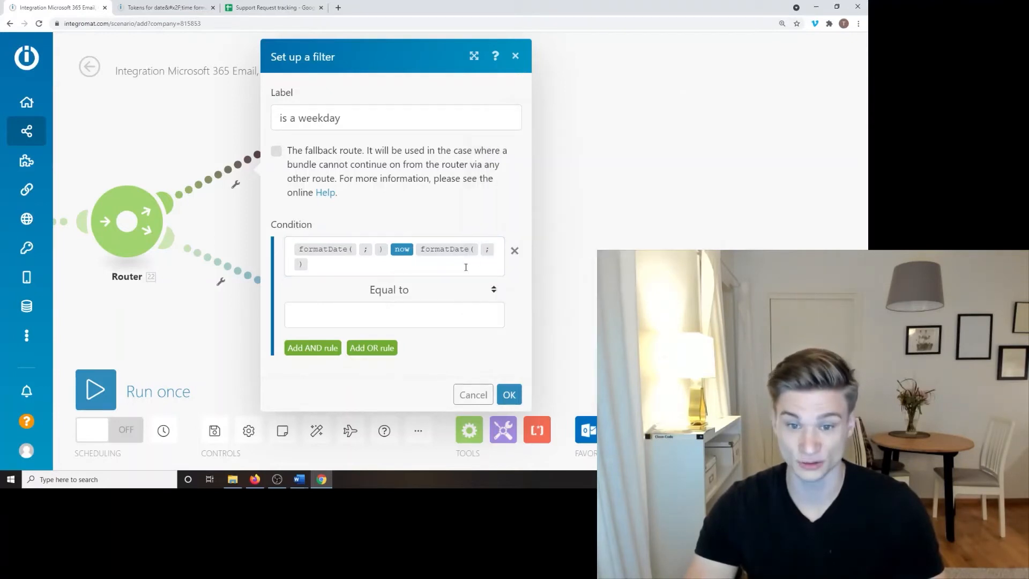
left_click(484, 266)
key("BackSpace")
key("BackSpace")
key("BackSpace")
key("BackSpace")
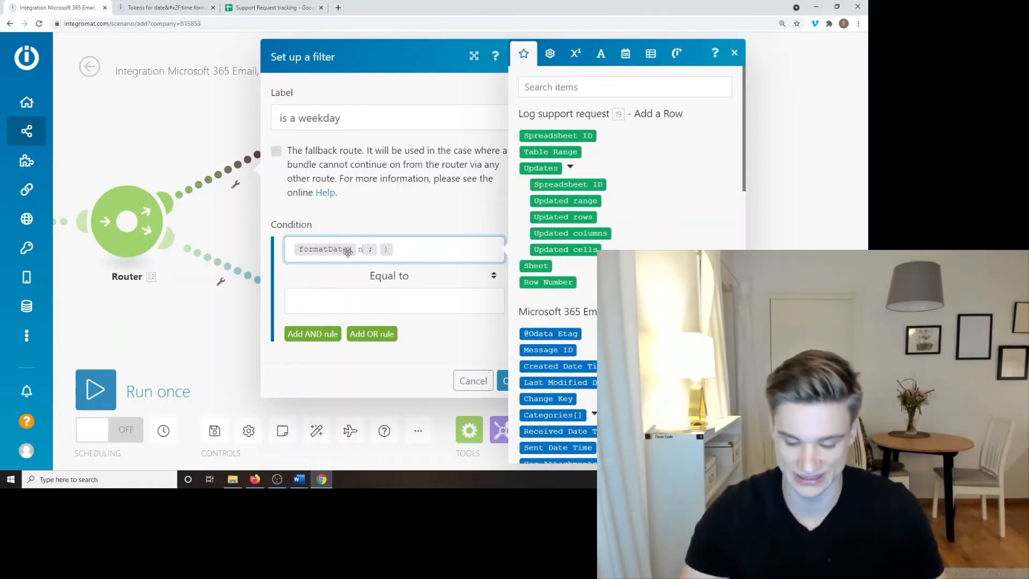
left_click(359, 250)
type("now")
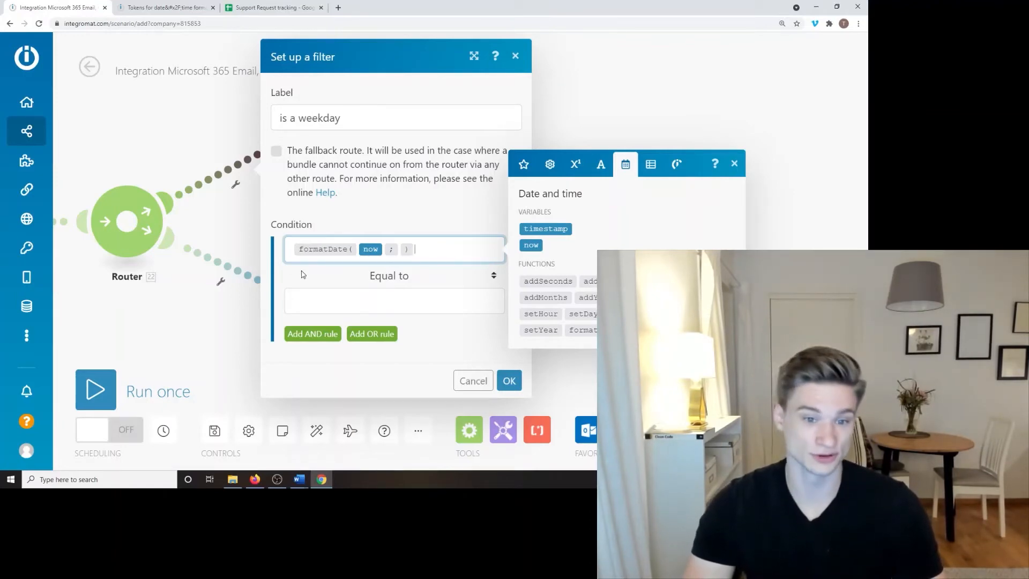
Step: Search the Integromat Help & Tutorials knowledge base for 'Tokens'
mouse_move(47, 390)
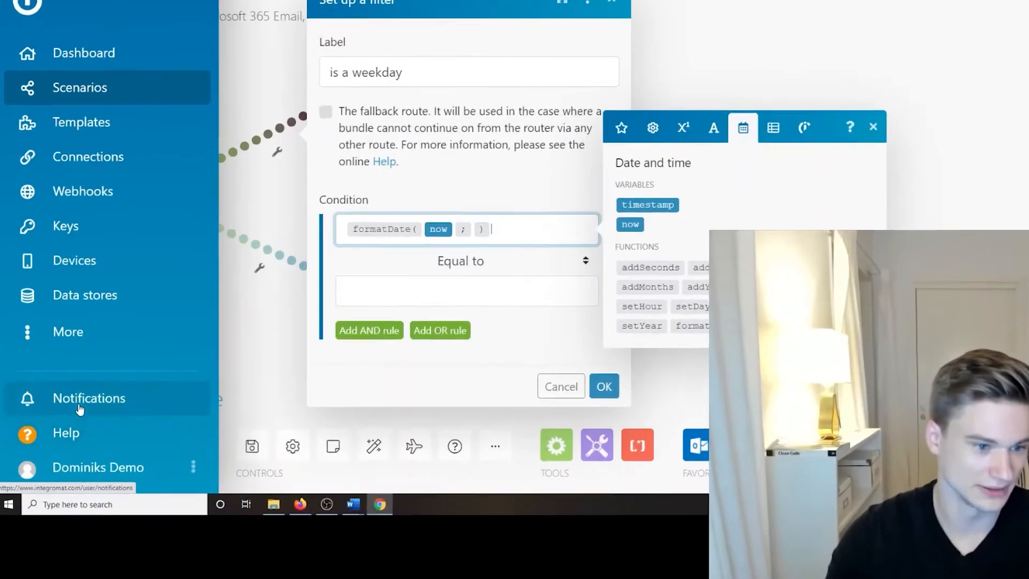
left_click(67, 433)
left_click(145, 294)
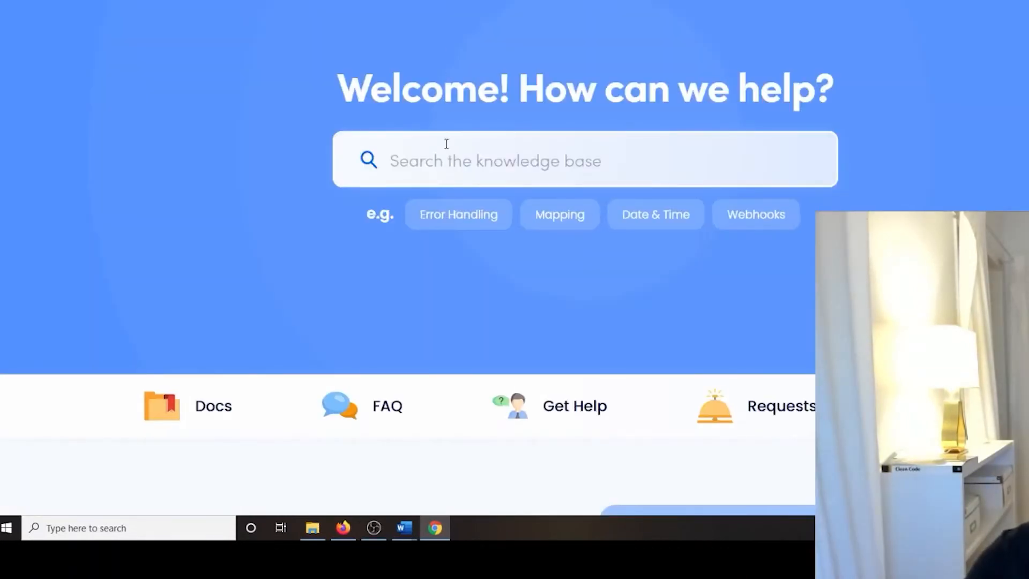
left_click(447, 143)
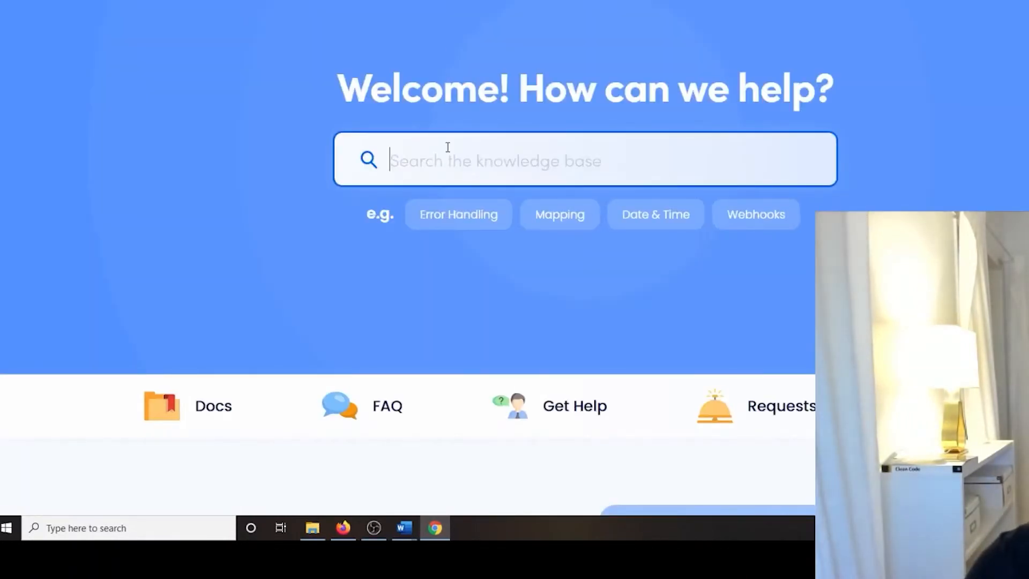
type("Tokens")
key("Return")
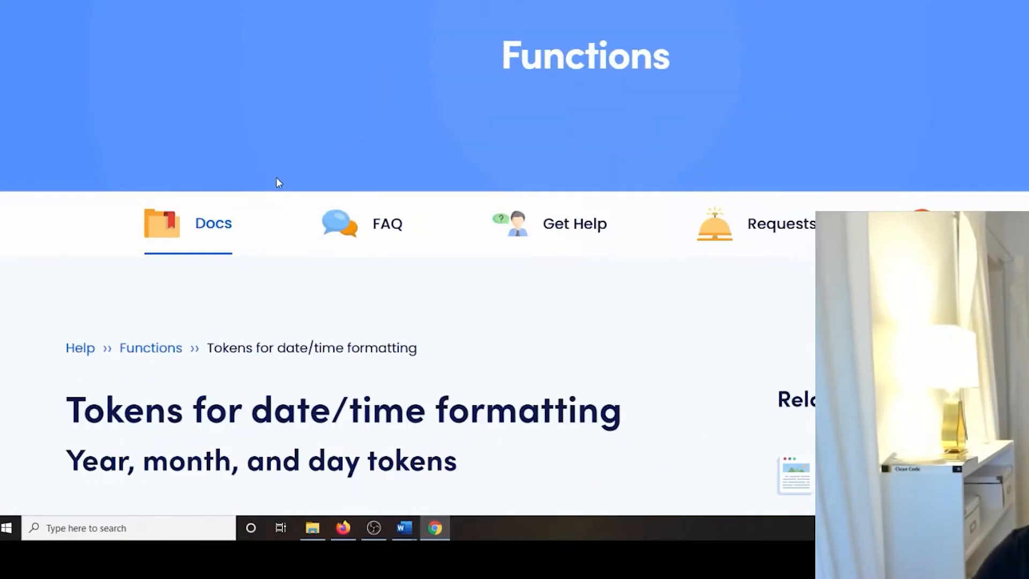
Step: In 'Tokens for date/time formatting', study the YYYY token and its 1970 example output
scroll(277, 177, "down", 10)
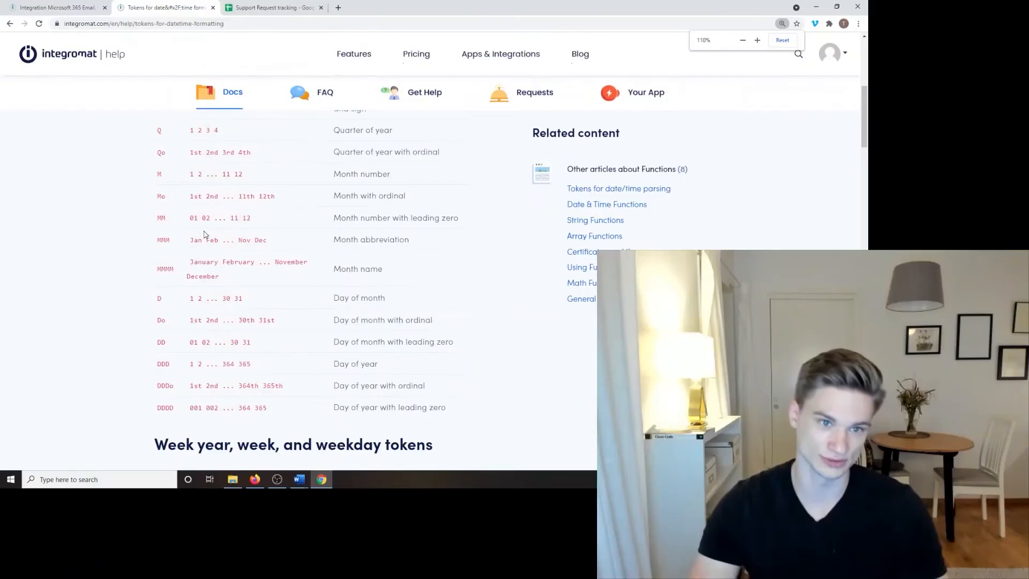
scroll(91, 257, "up", 4)
double_click(167, 210)
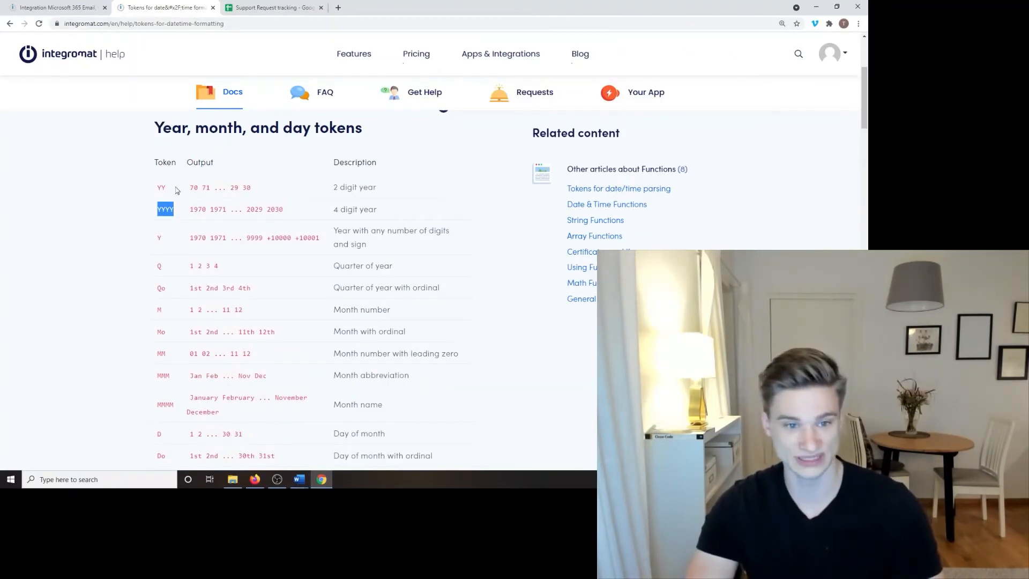
left_click(194, 210)
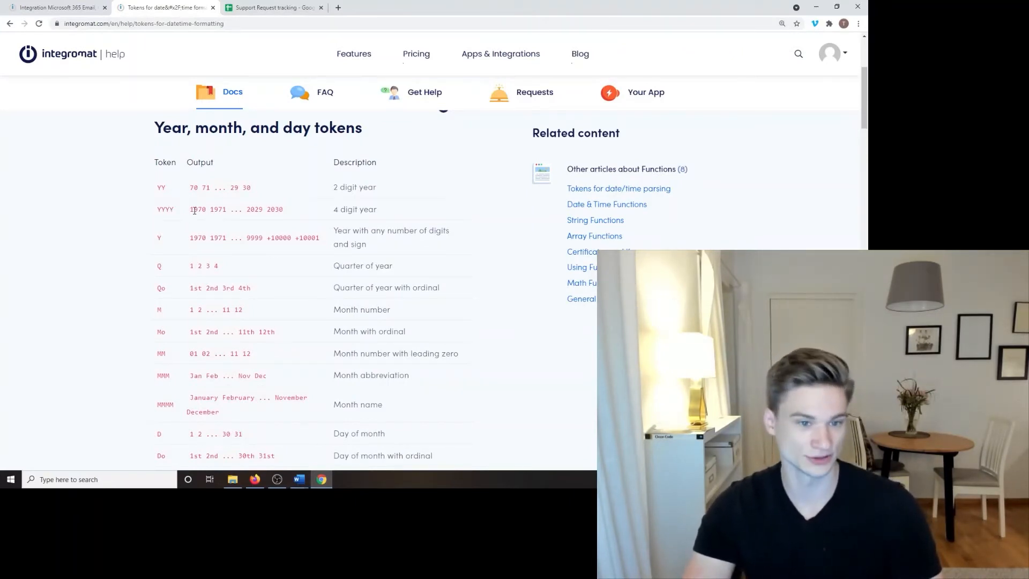
left_click(288, 209)
left_click_drag(282, 210, 196, 210)
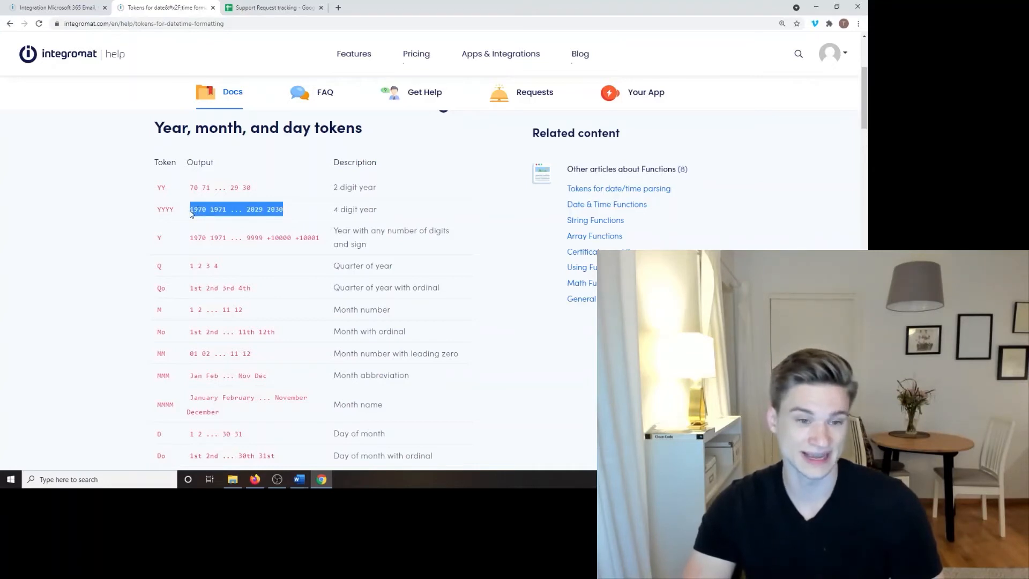
double_click(195, 210)
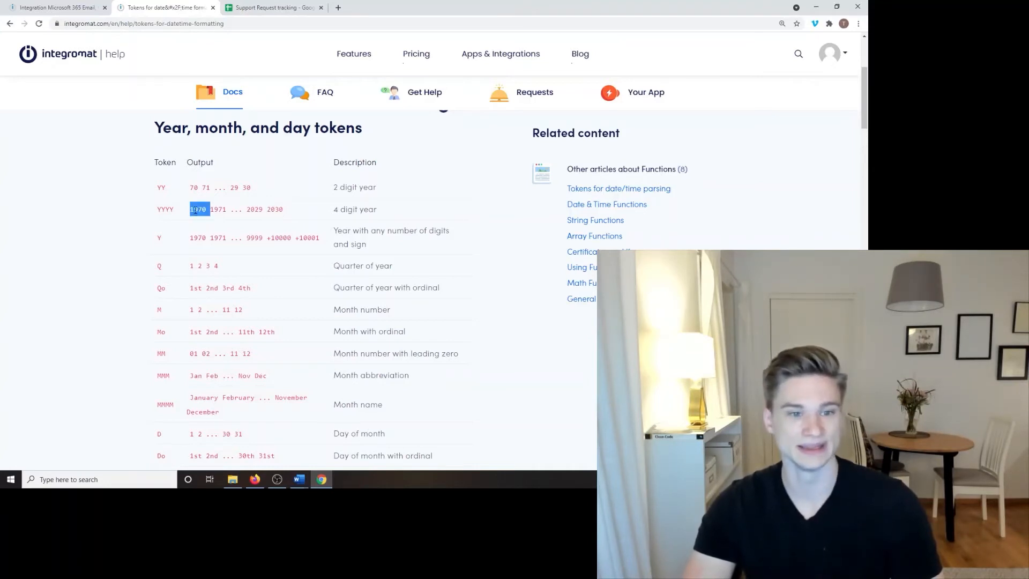
left_click(164, 210)
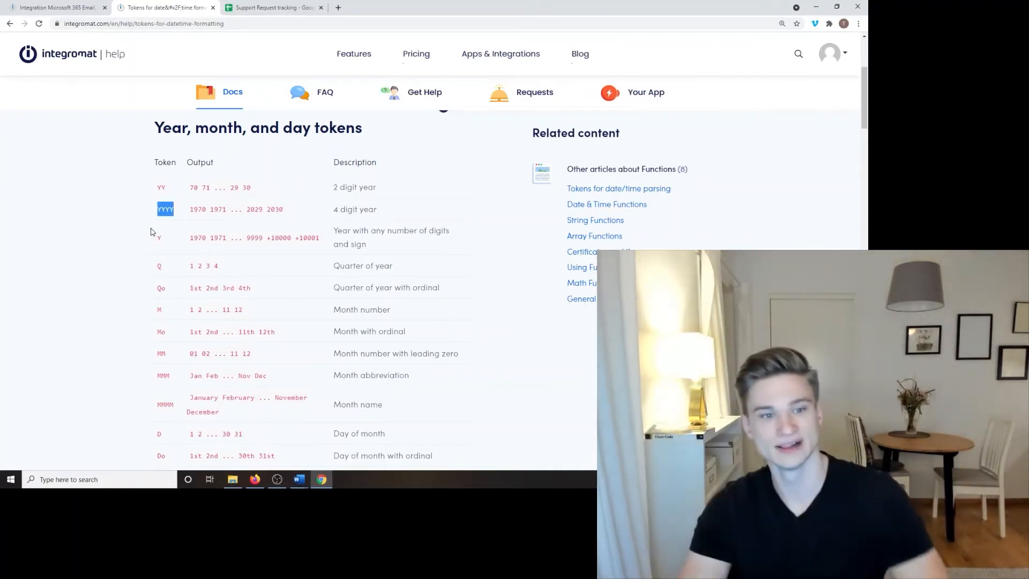
double_click(197, 210)
Step: Scroll to the weekday tokens, then return to the formatDate format field in the scenario
scroll(185, 222, "down", 3)
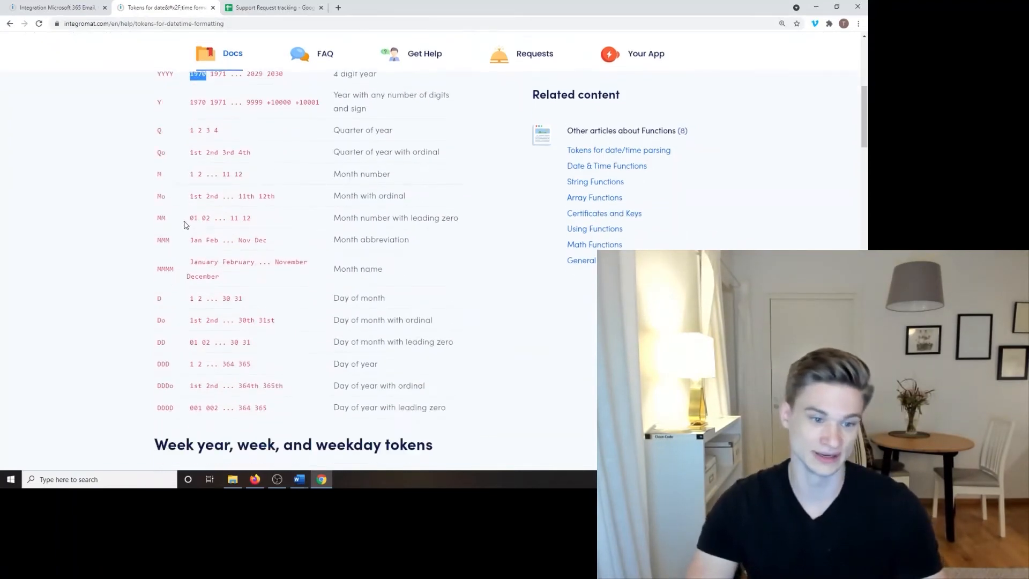
scroll(184, 223, "down", 8)
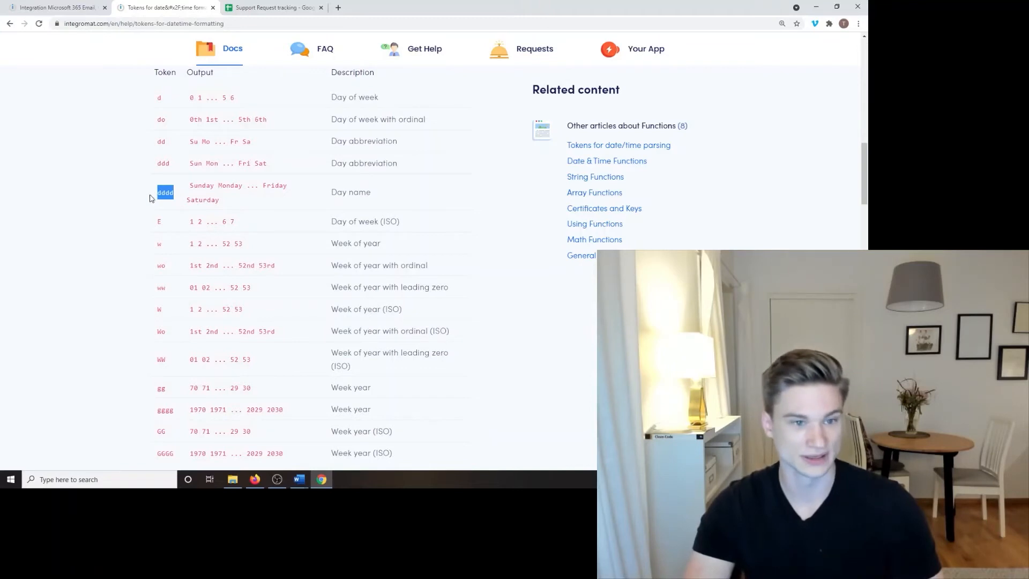
key("ctrl+Page_Up")
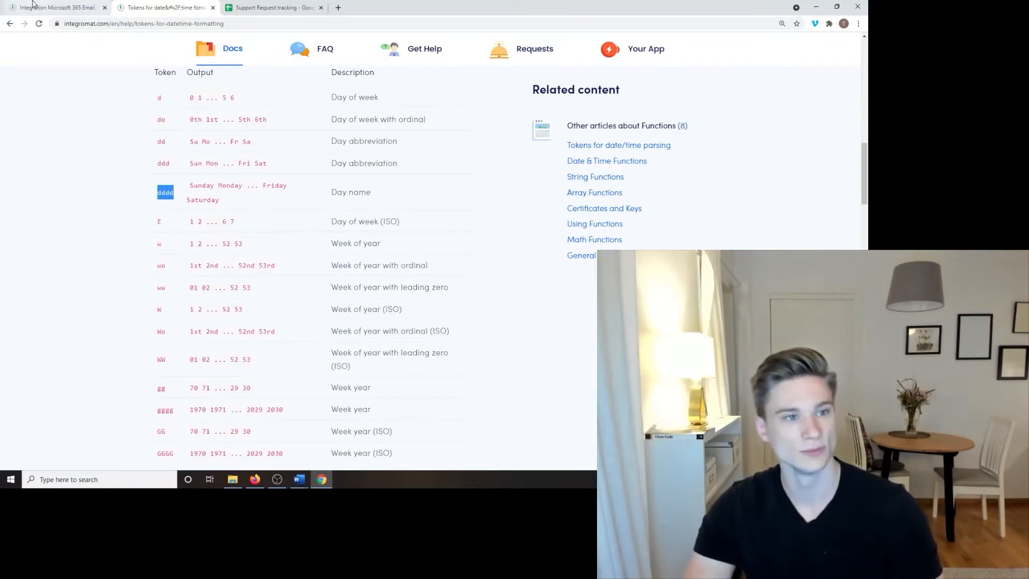
left_click(354, 191)
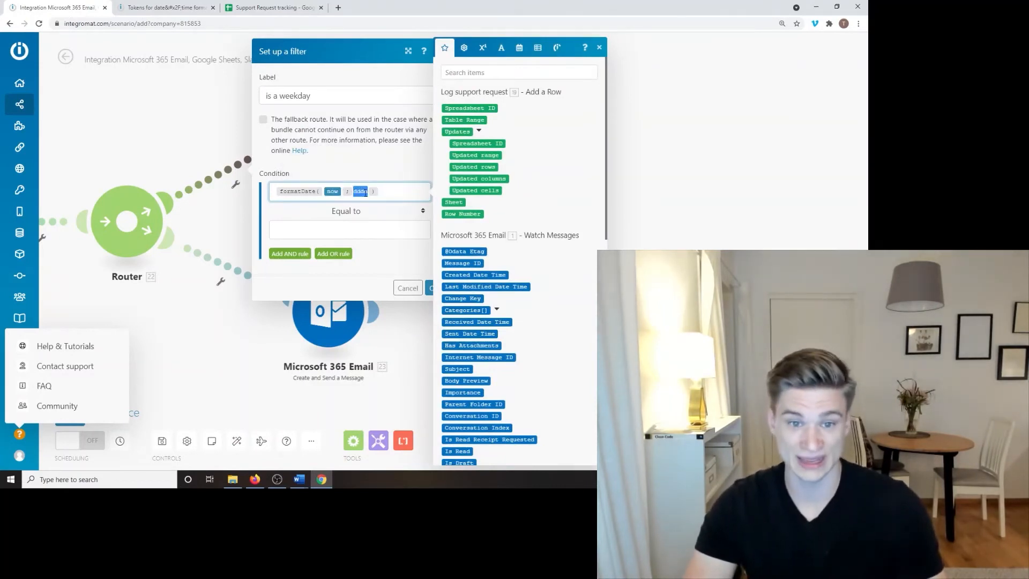
Step: Finish formatDate(now; dddd) and set the first condition to equal Monday
left_click(394, 272)
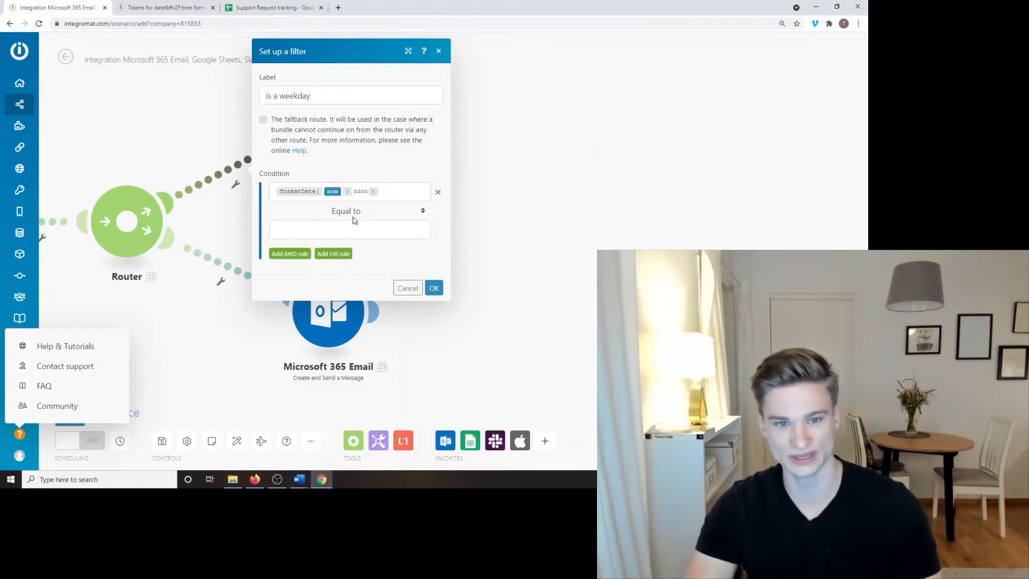
left_click(384, 230)
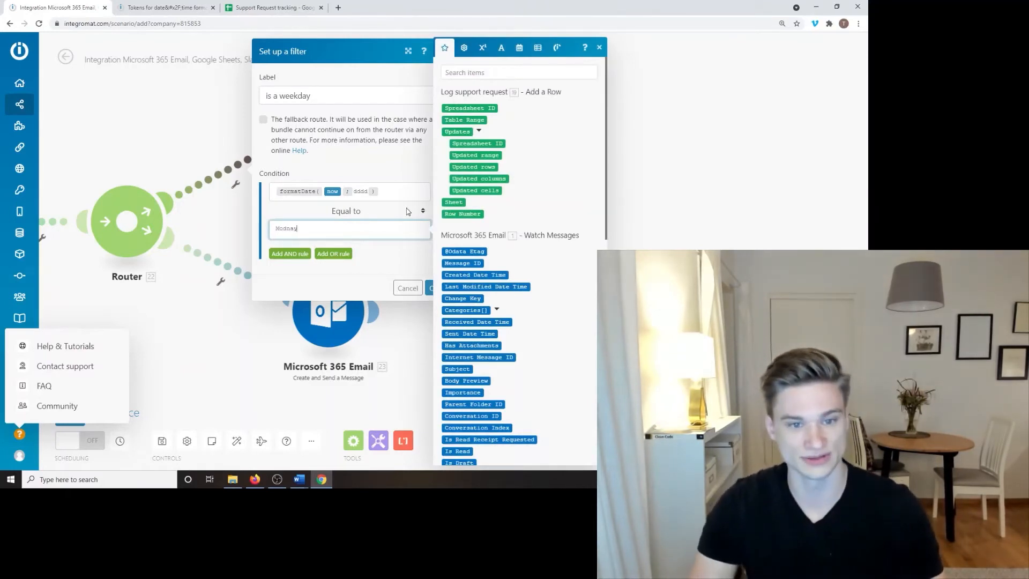
type("Monday")
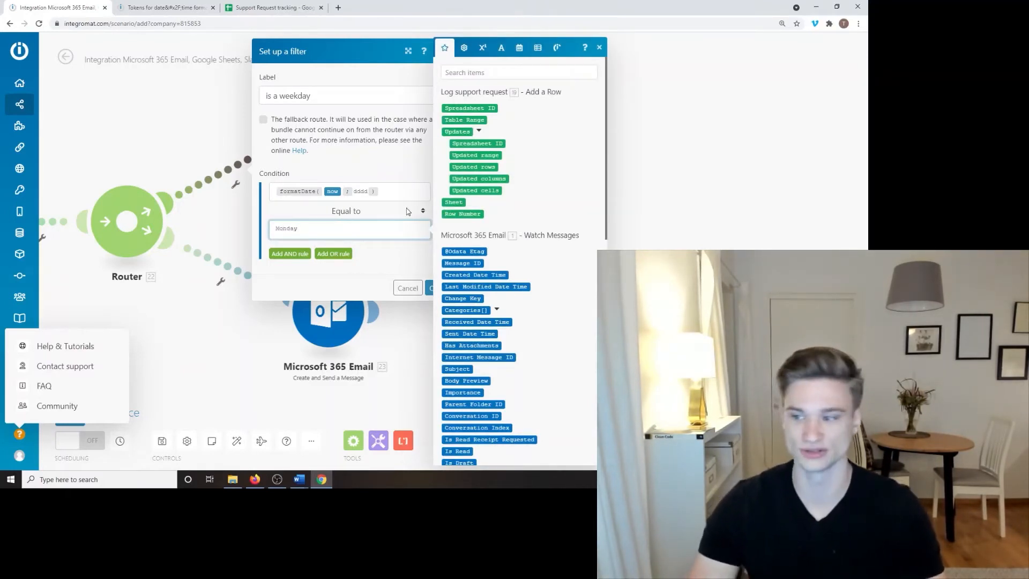
left_click(393, 259)
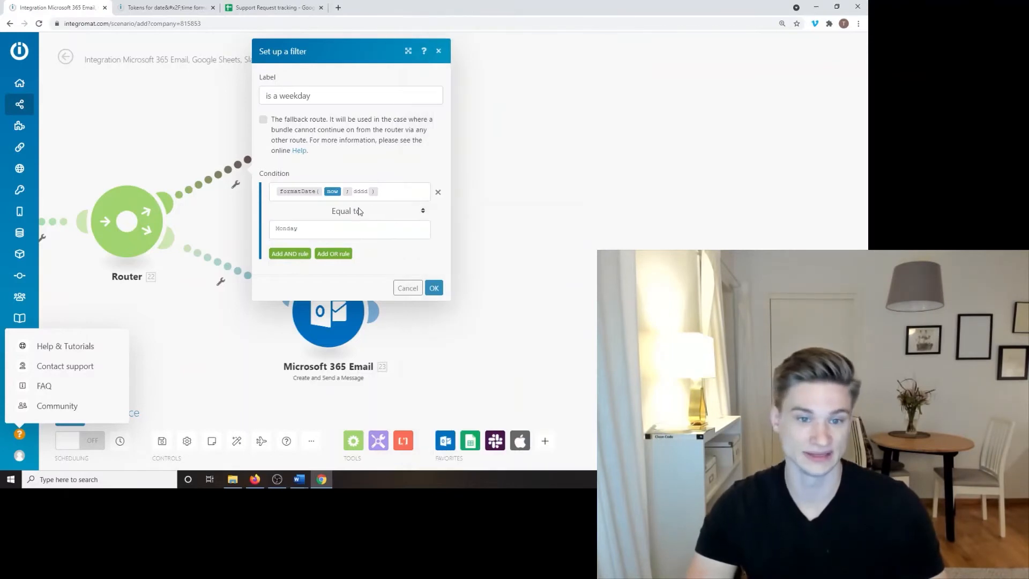
Step: Add an OR rule with the same formatDate expression, Equal to, Tuesday
left_click(333, 254)
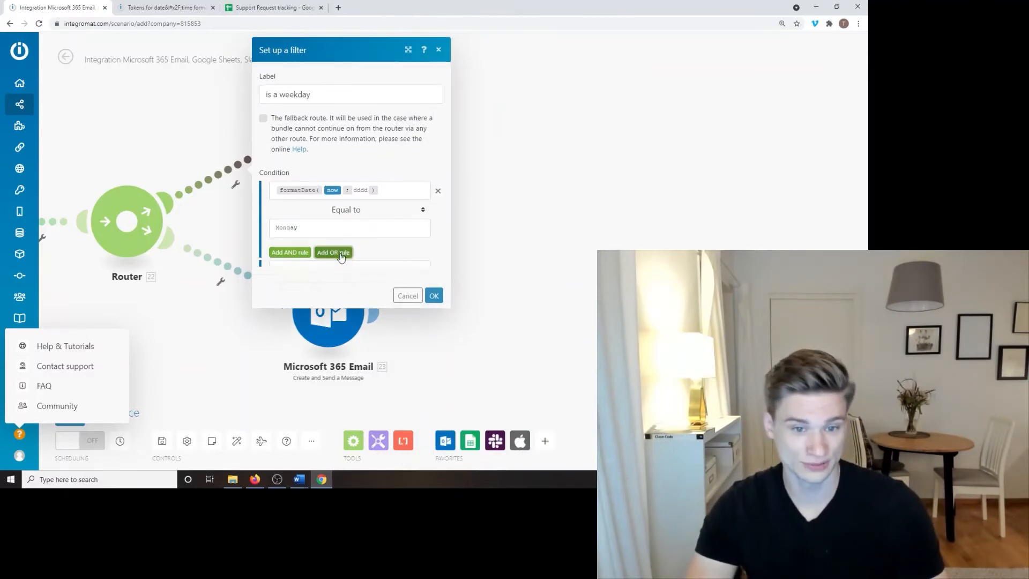
left_click(315, 295)
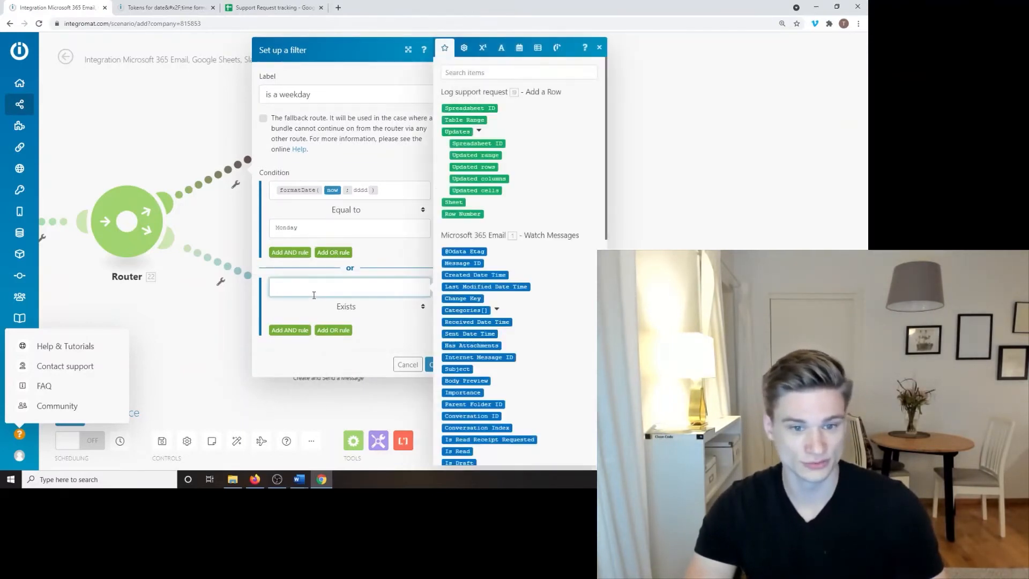
left_click(398, 189)
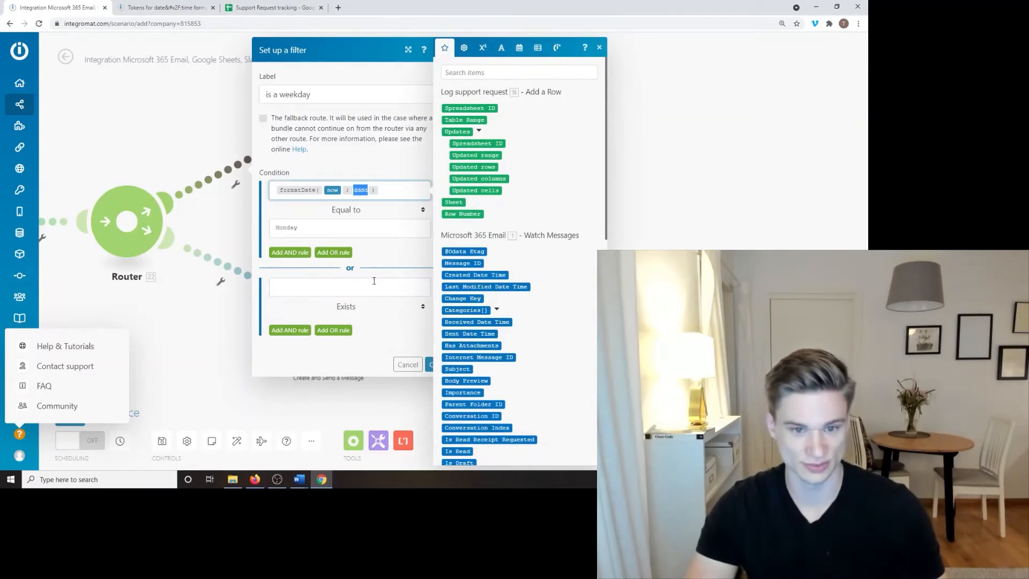
left_click(374, 280)
type("formatDate( now ; dddd )")
left_click(360, 310)
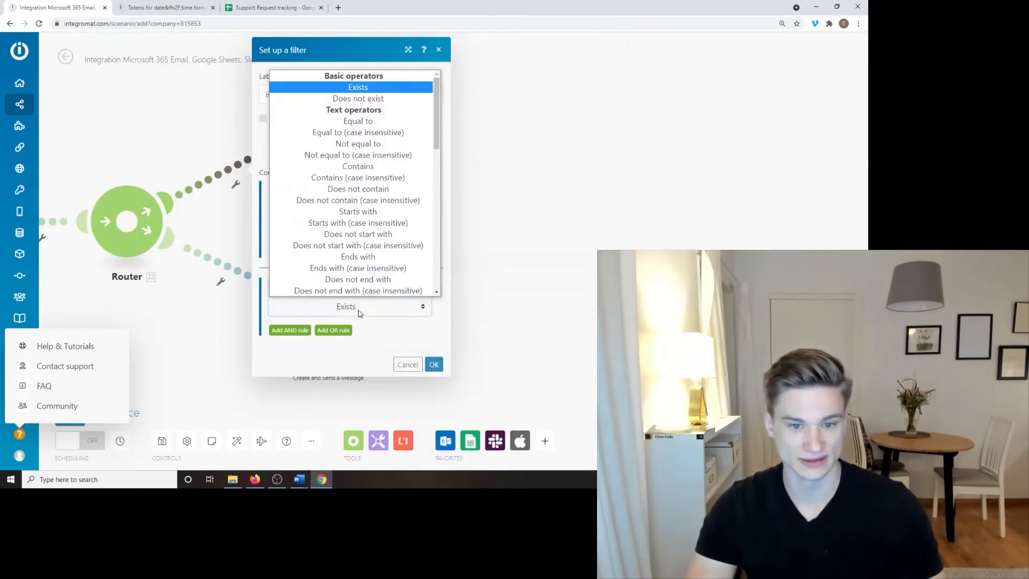
left_click(369, 123)
left_click(361, 322)
type("Tuesday")
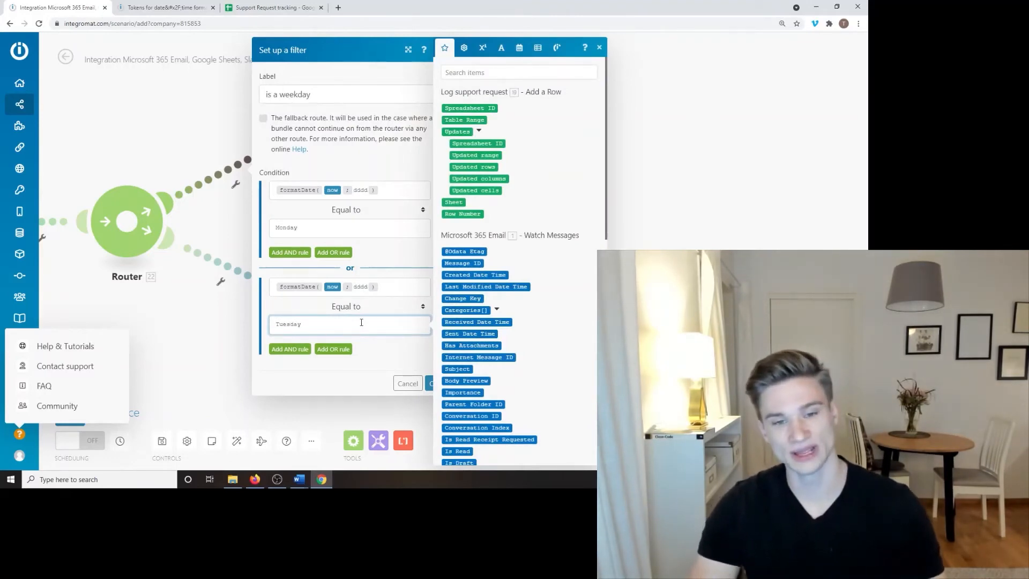
left_click(344, 380)
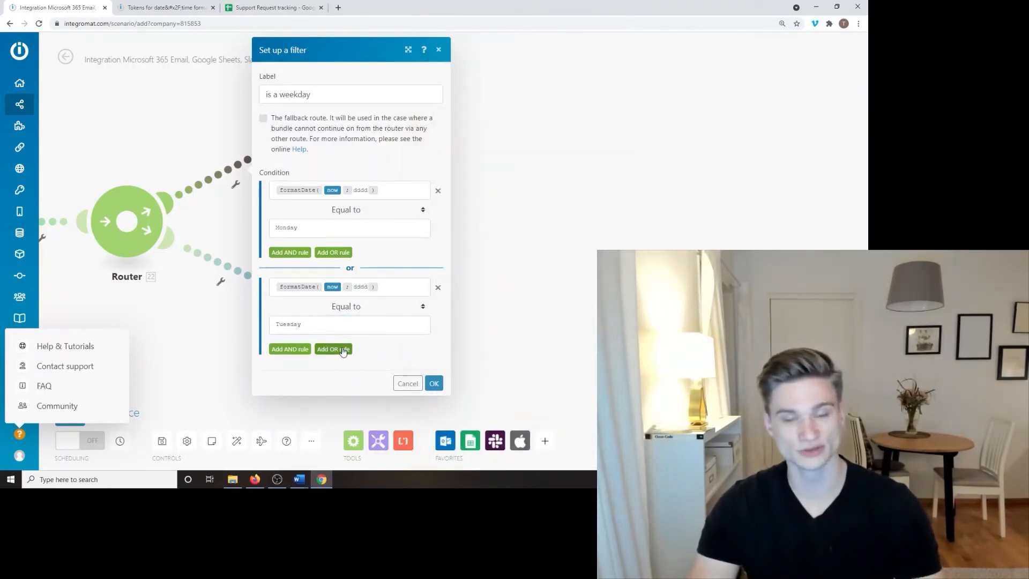
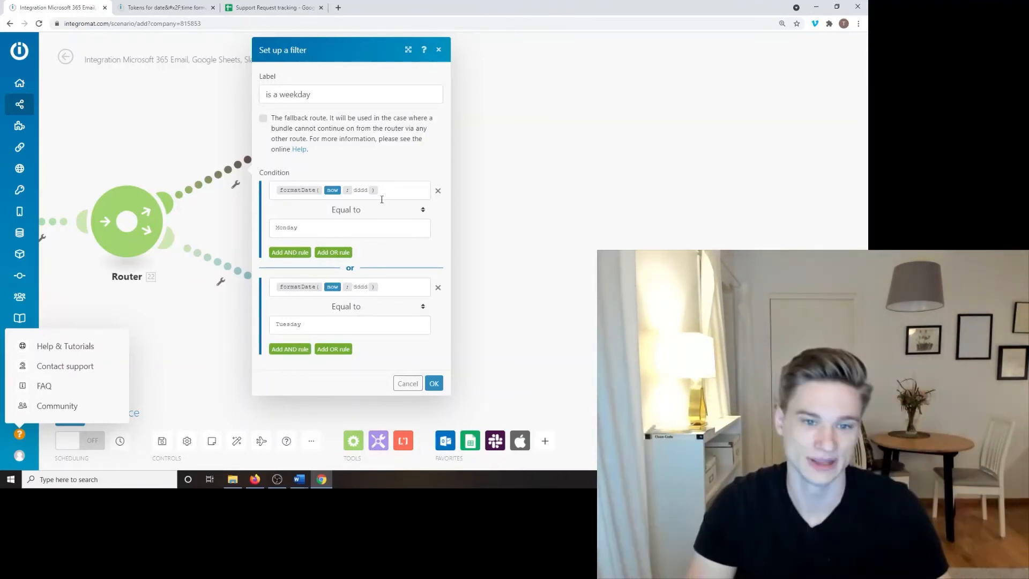
Step: Change the first condition to Not equal to Saturday and delete the Tuesday OR rule
left_click(356, 215)
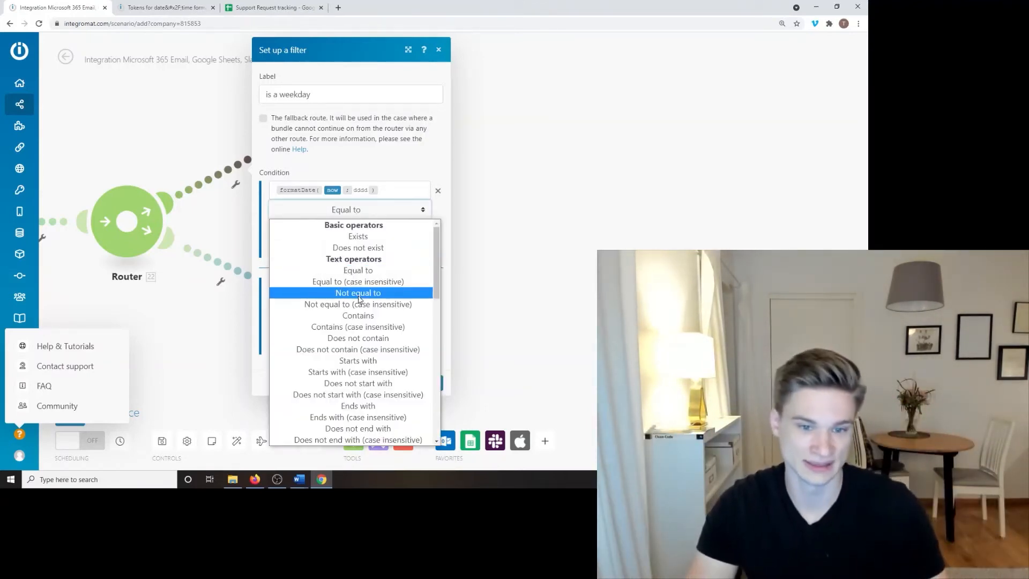
left_click(363, 288)
left_click(378, 229)
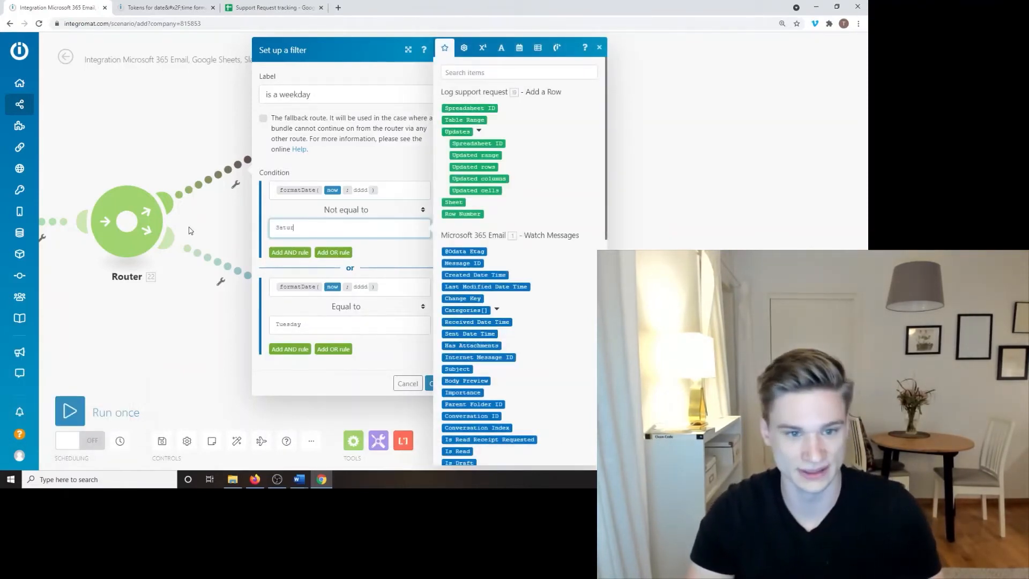
type("Saturday")
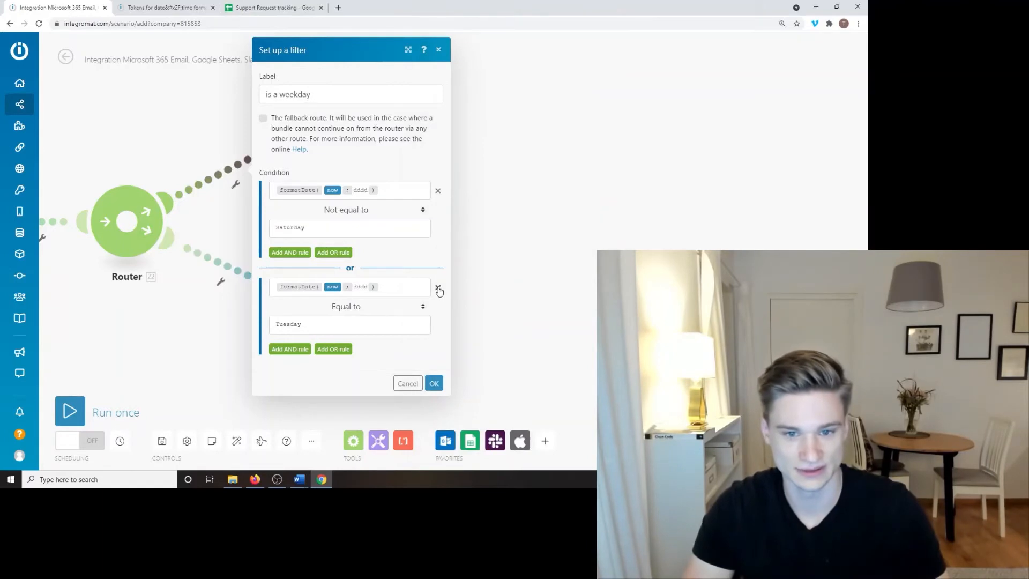
left_click(437, 287)
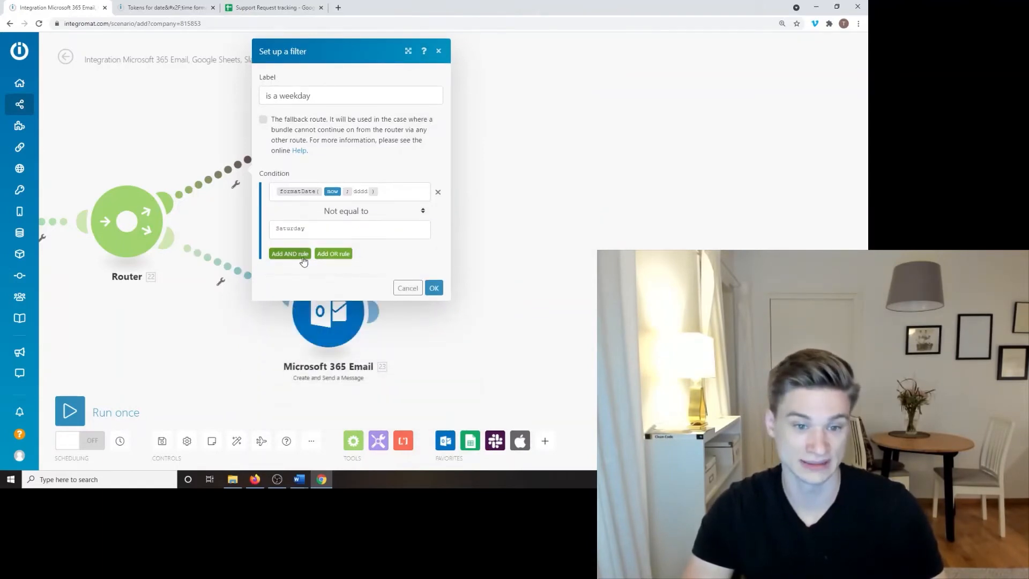
Step: Add an AND rule: formatDate(now; dddd) Not equal to Sunday
left_click(302, 253)
left_click(322, 269)
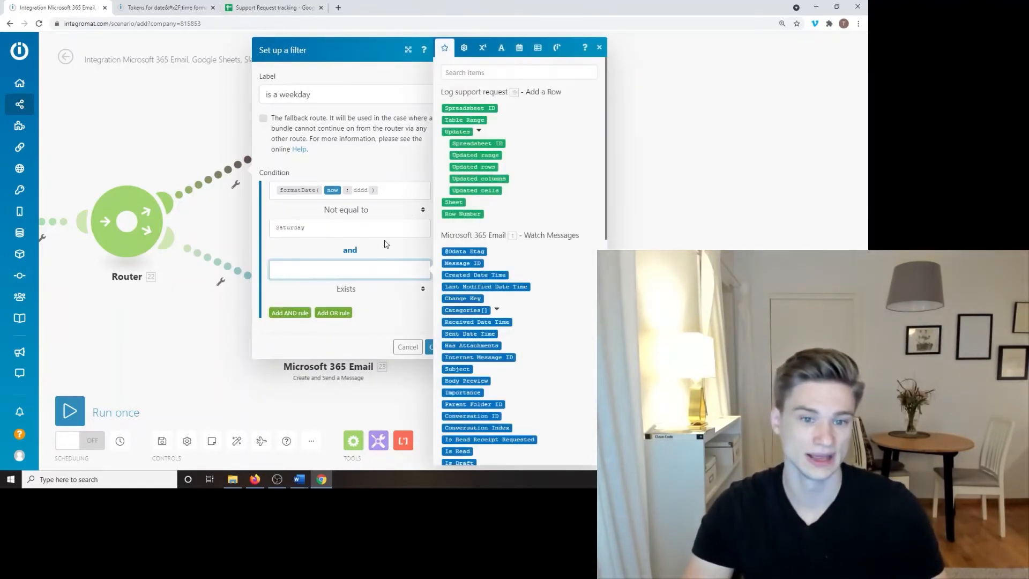
type("formatDate( now ; dddd )")
left_click(348, 290)
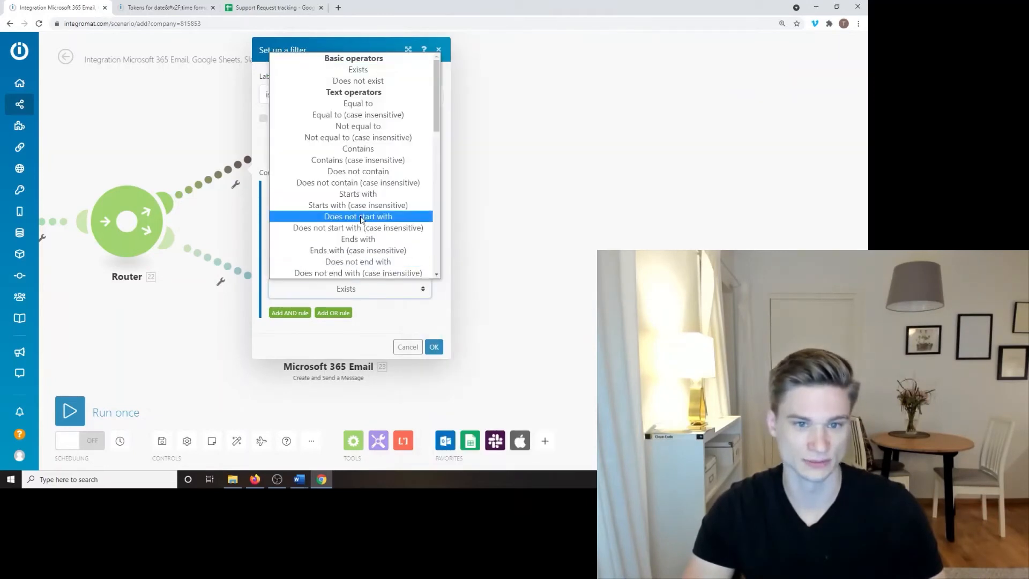
left_click(345, 126)
key("Tab")
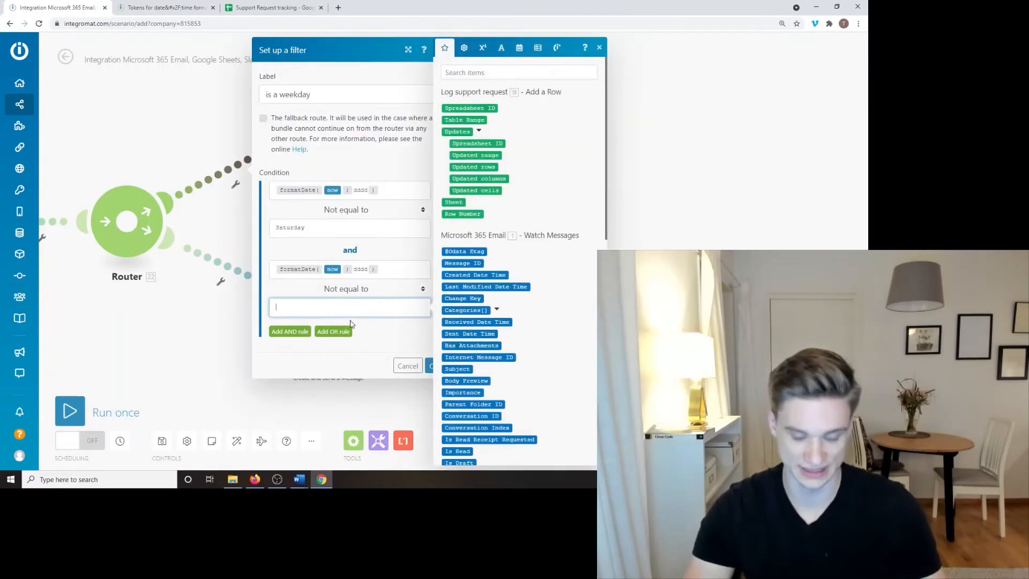
left_click(355, 353)
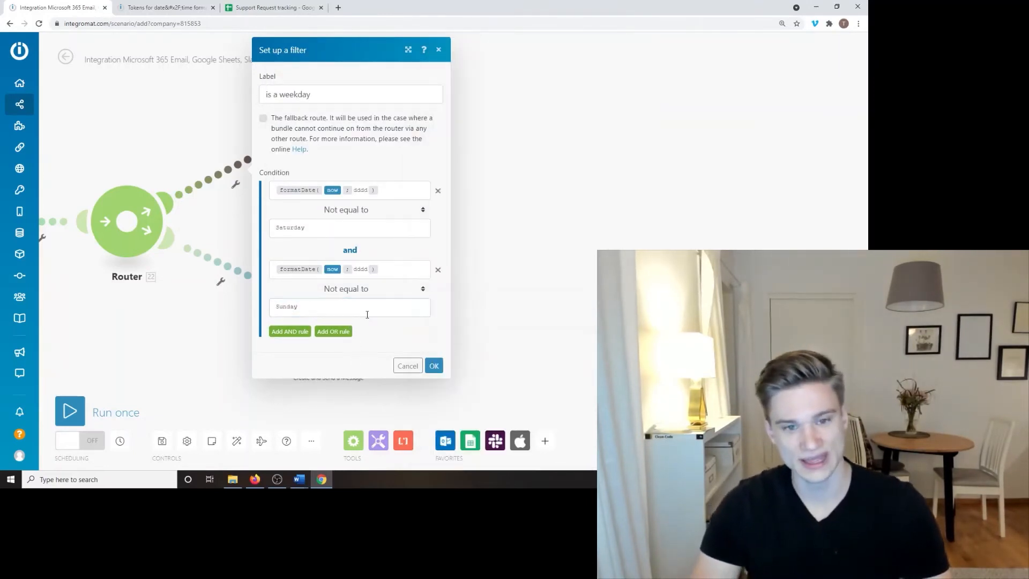
Step: Check the Saturday and Sunday values and save the is a weekday filter
left_click(368, 235)
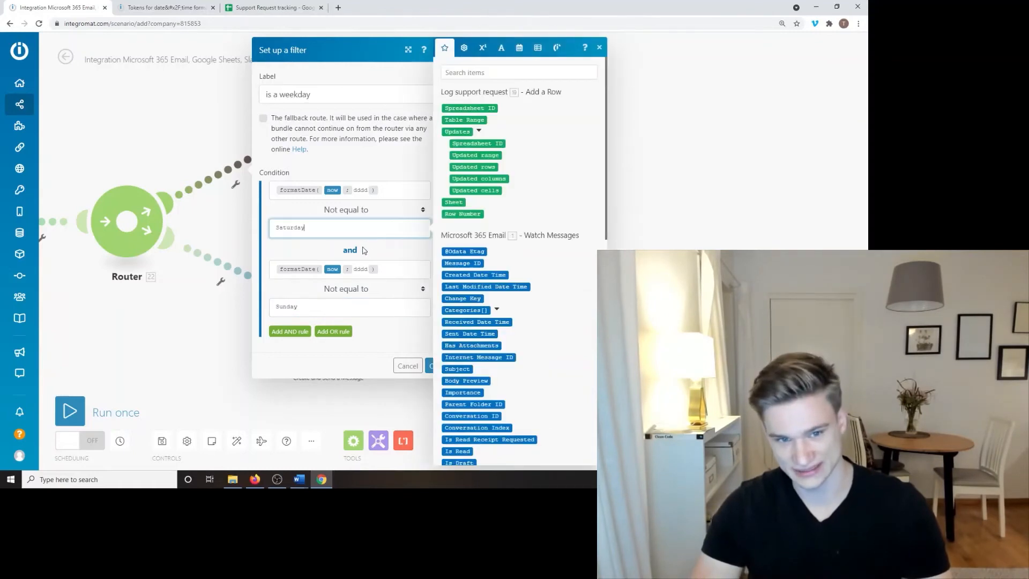
double_click(287, 307)
left_click(313, 361)
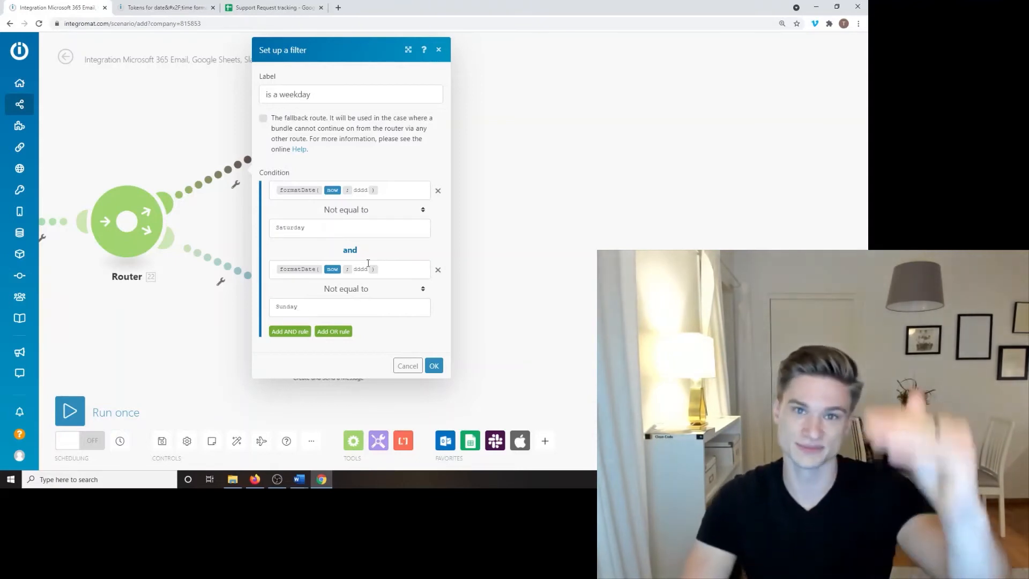
left_click(440, 366)
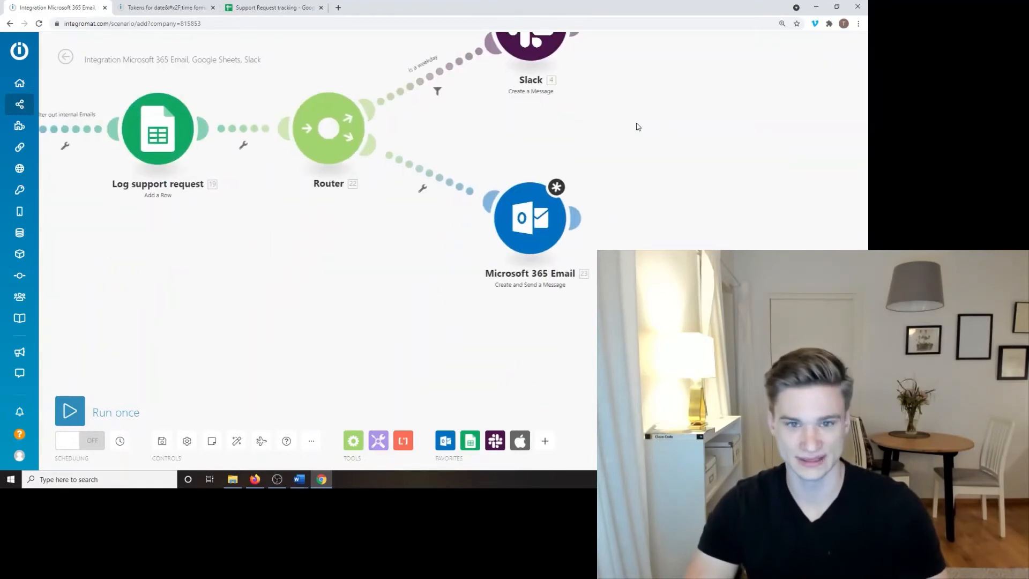
Step: Label the Microsoft 365 Email route filter 'is a weekend' with formatDate(now; dddd) equal to Saturday
left_click_drag(556, 176, 549, 214)
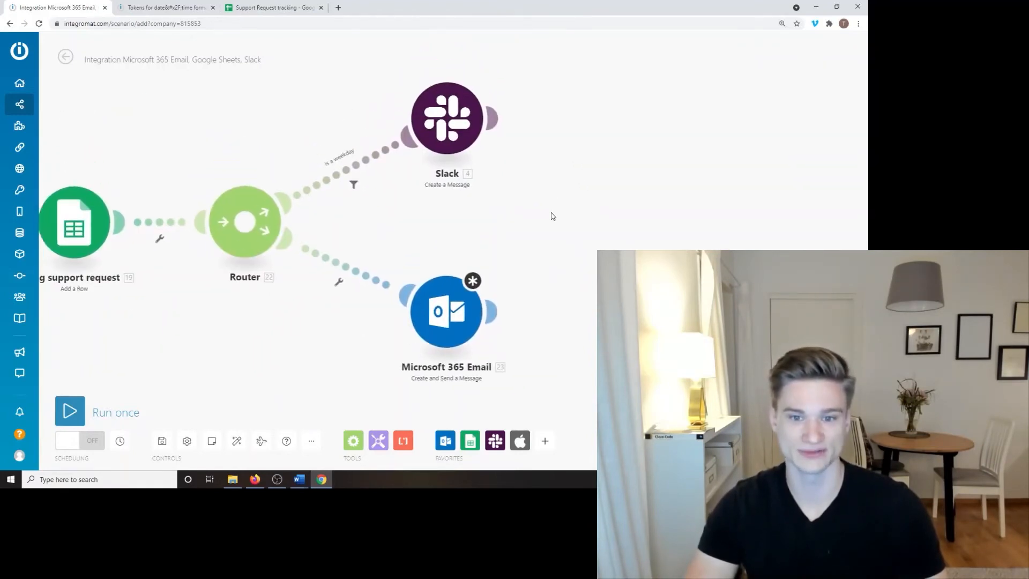
left_click(344, 271)
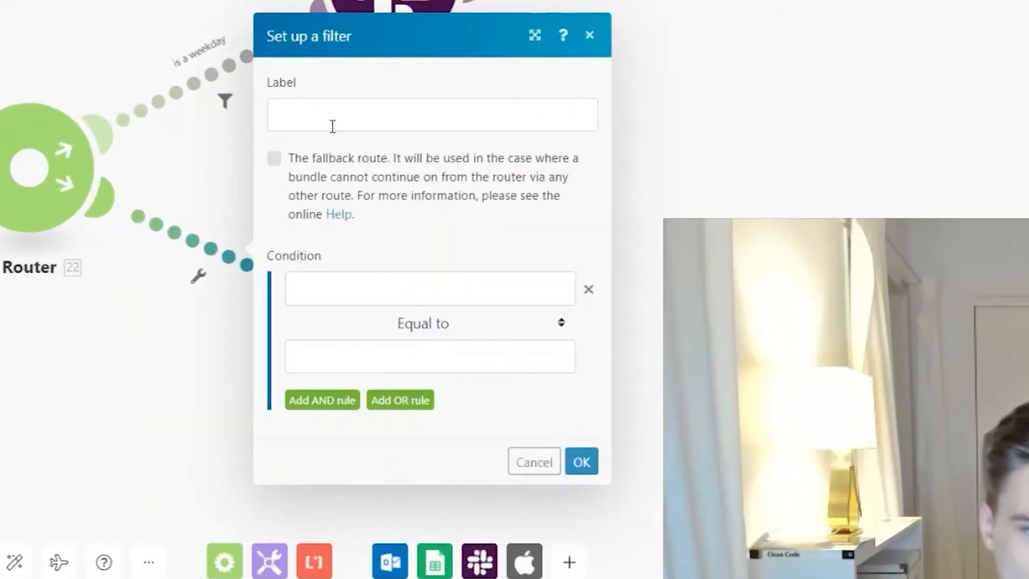
left_click(395, 175)
type("is a ")
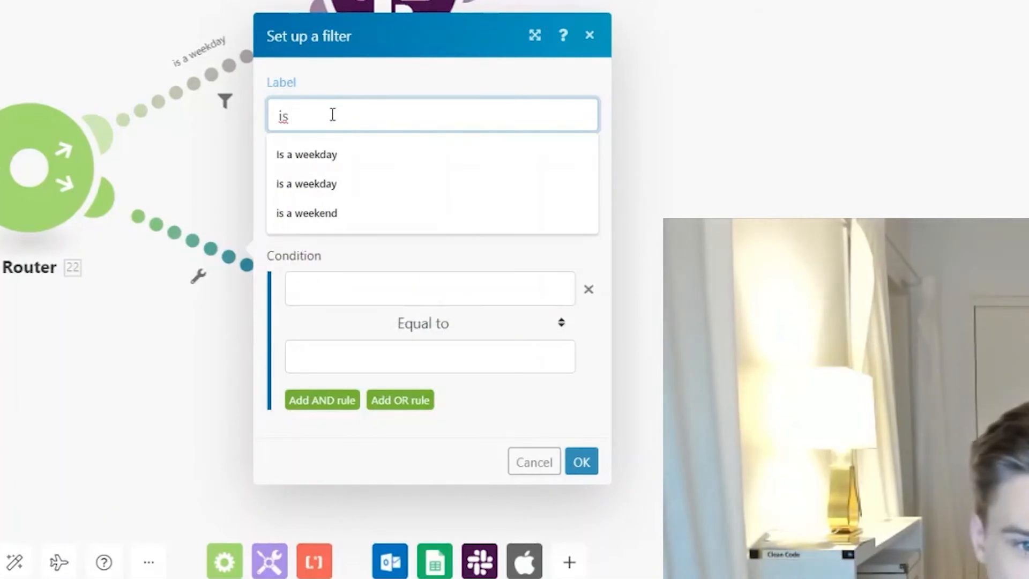
type("weekend")
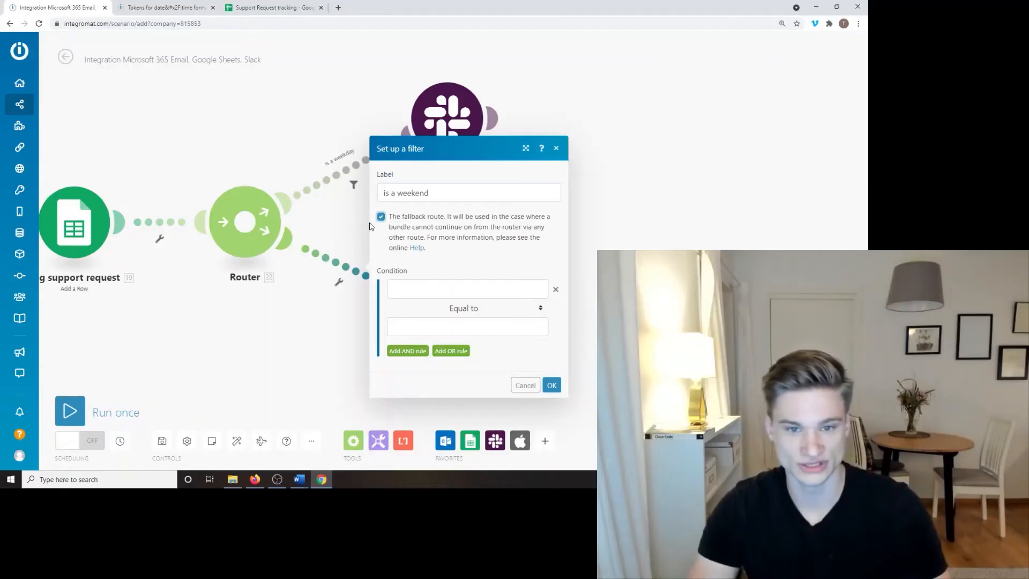
left_click(405, 287)
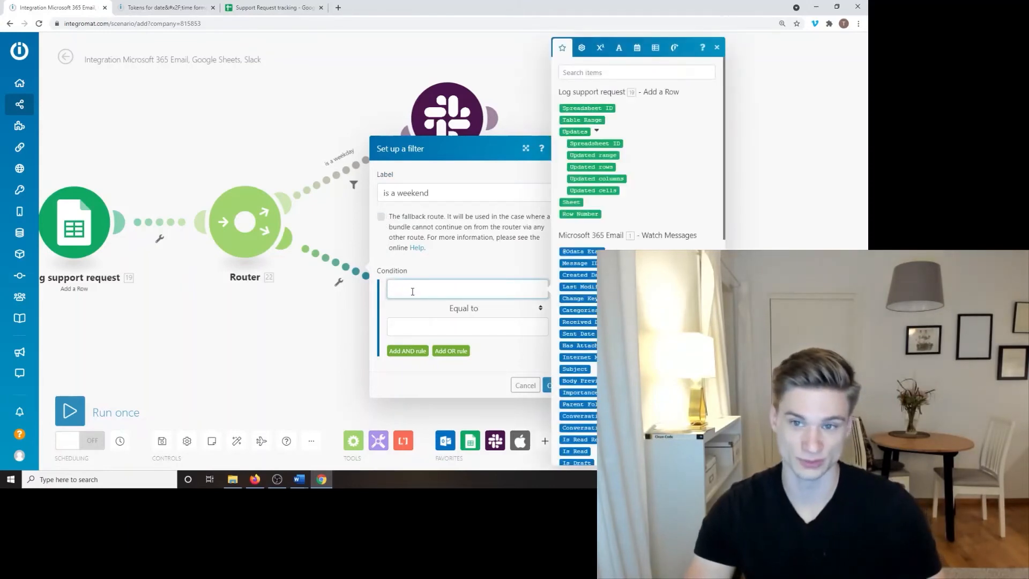
type("formatDate(now; dddd)")
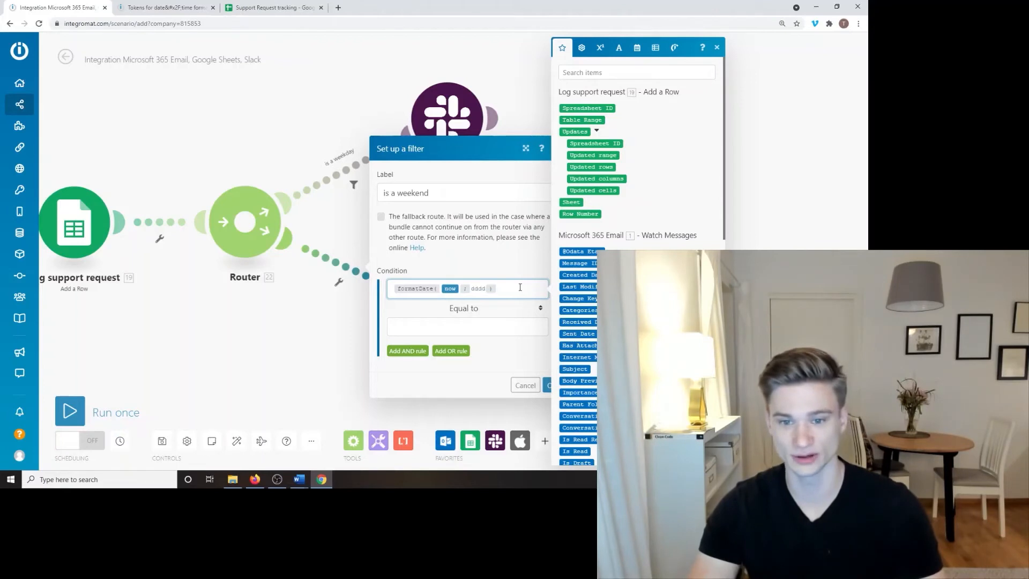
left_click(467, 321)
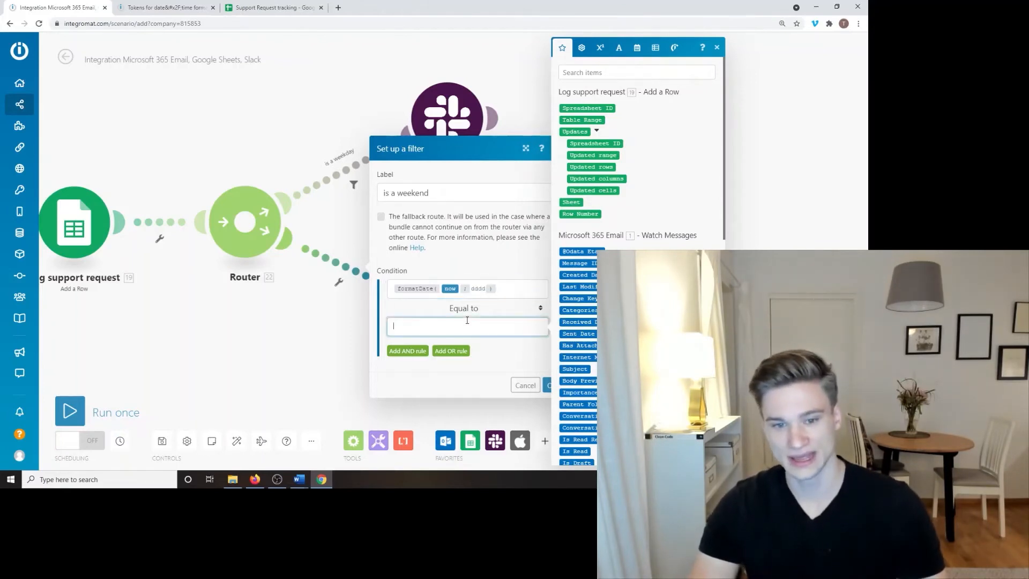
type("Satur")
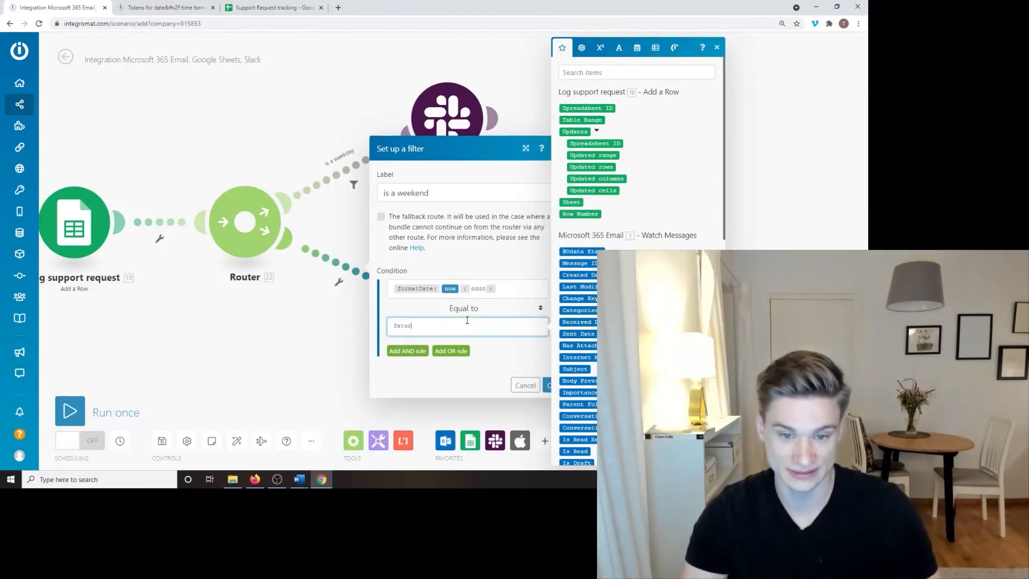
type("day")
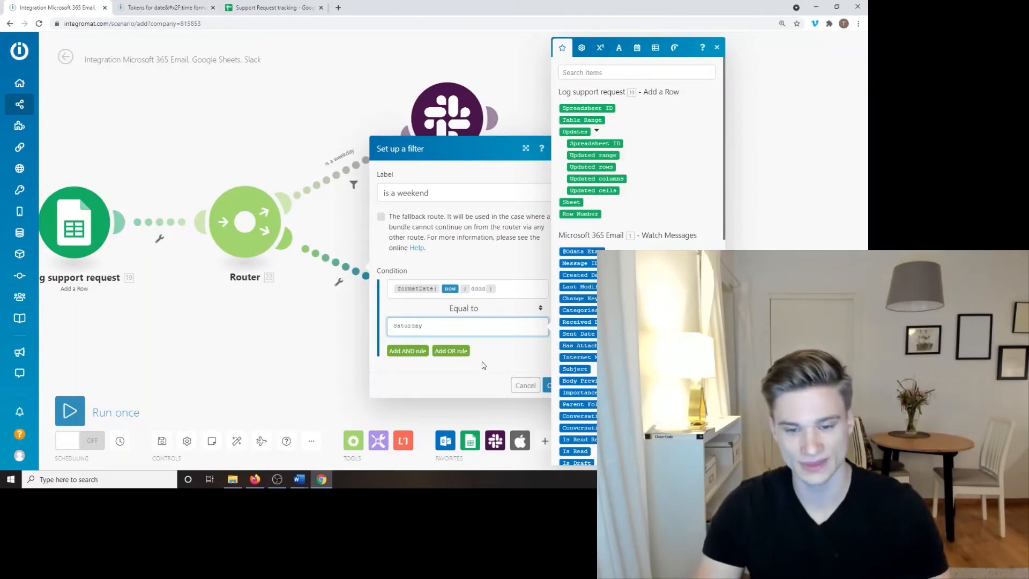
left_click(465, 292)
Step: Add an OR rule formatDate(now; dddd) Equal to Sunday, save, and reopen to review
left_click(451, 351)
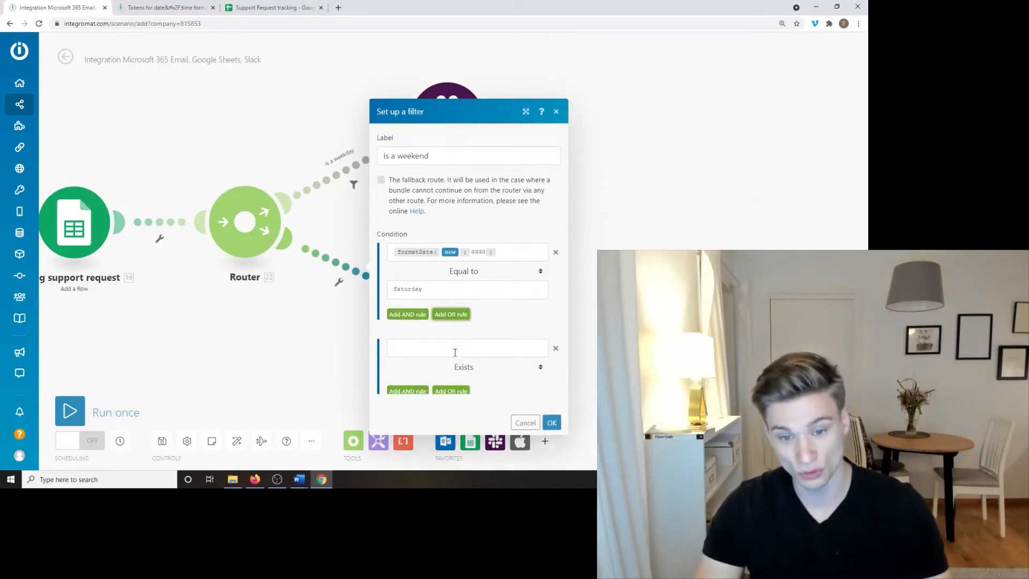
left_click(454, 346)
type("formatDate( now ; dddd )")
left_click(460, 368)
left_click(466, 375)
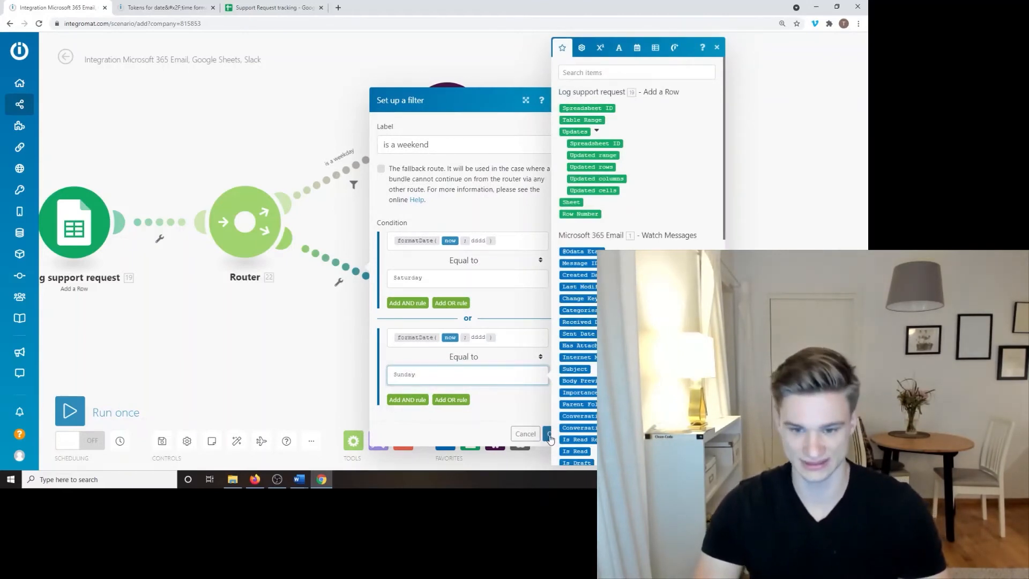
left_click(550, 435)
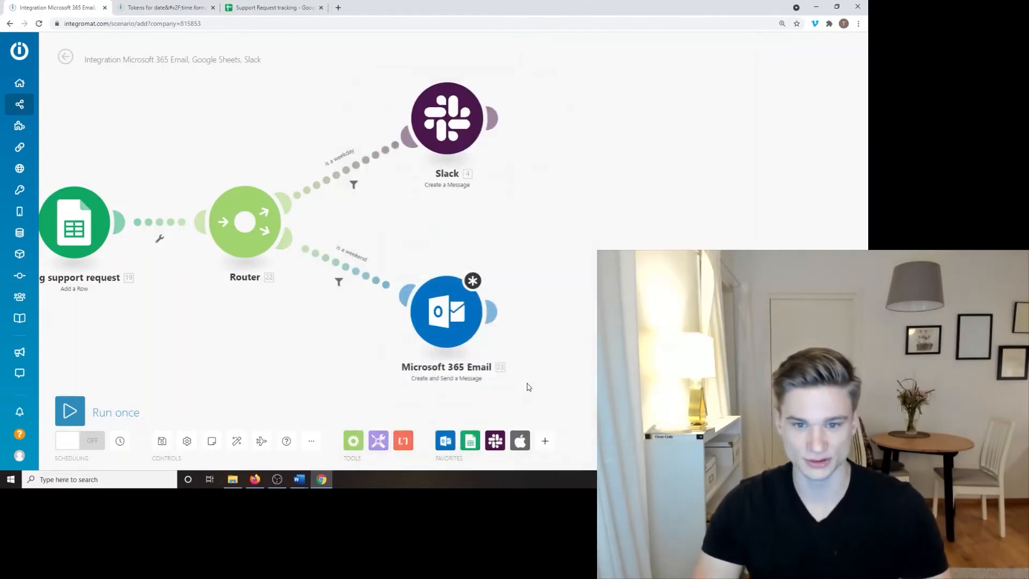
left_click(352, 282)
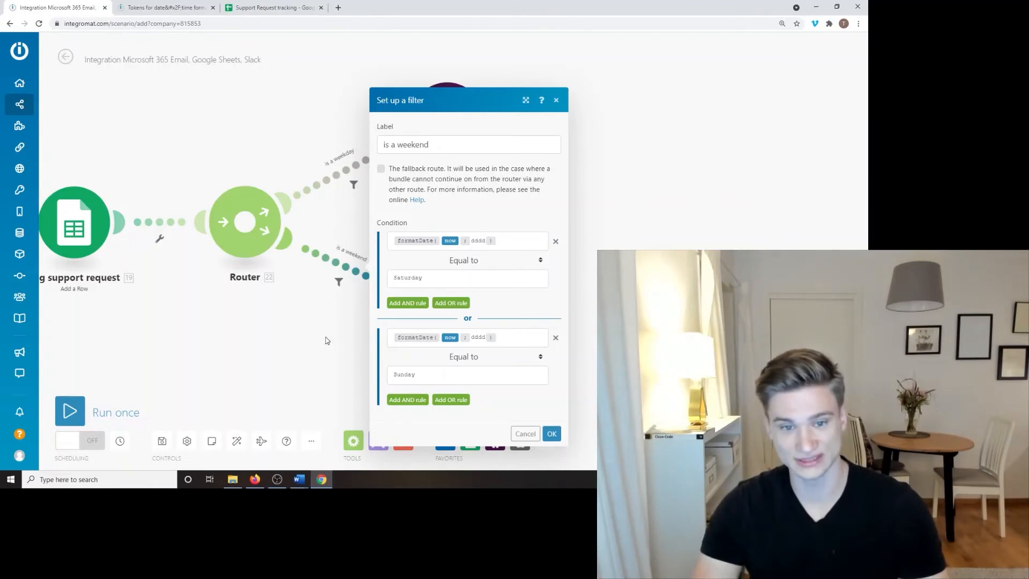
Step: Review the is a weekday filter, pan the scenario, then switch to Support Request tracking
left_click(353, 185)
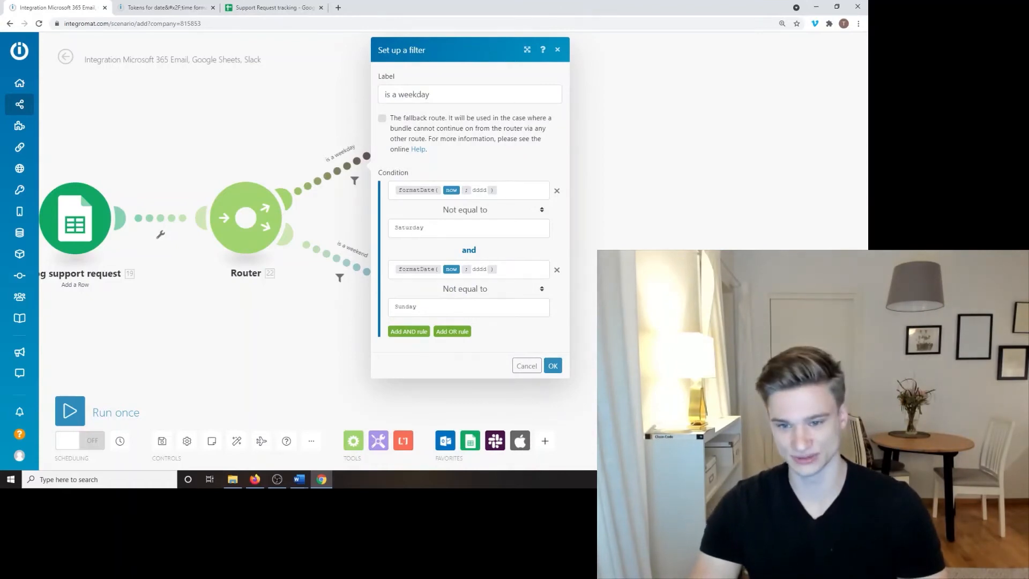
left_click(553, 366)
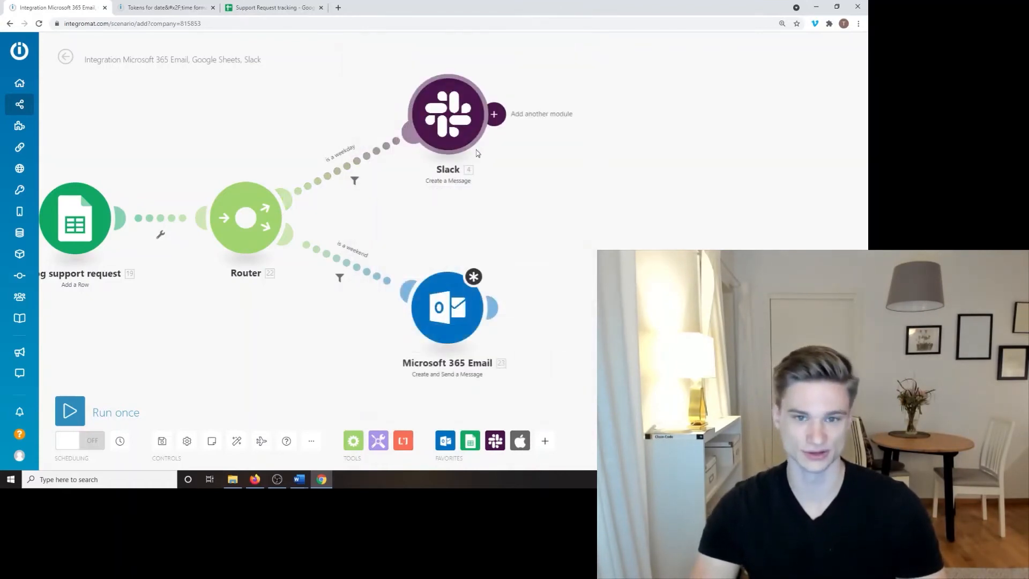
left_click_drag(562, 216, 525, 235)
left_click_drag(429, 240, 501, 259)
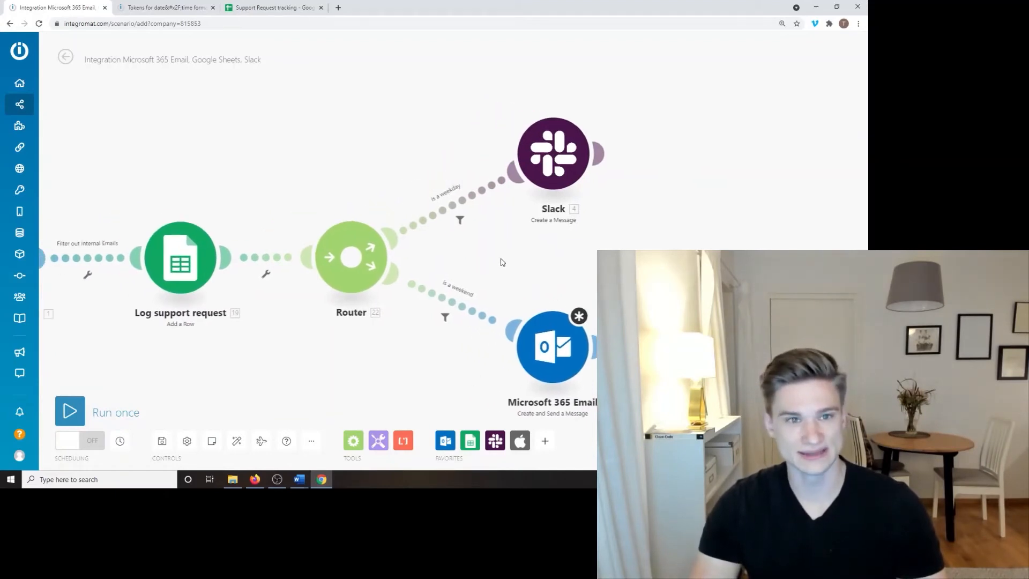
left_click_drag(247, 123, 368, 114)
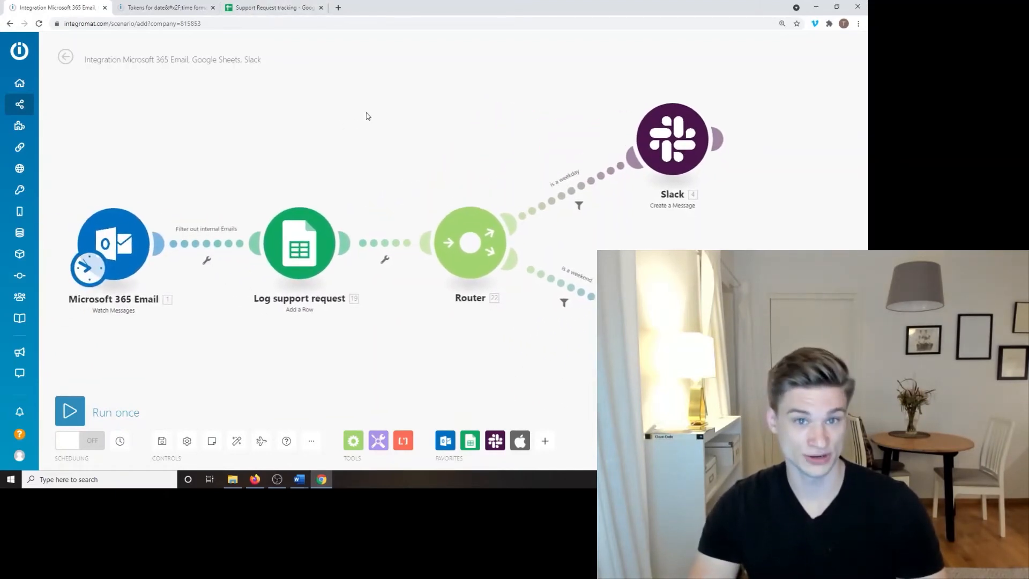
left_click(291, 7)
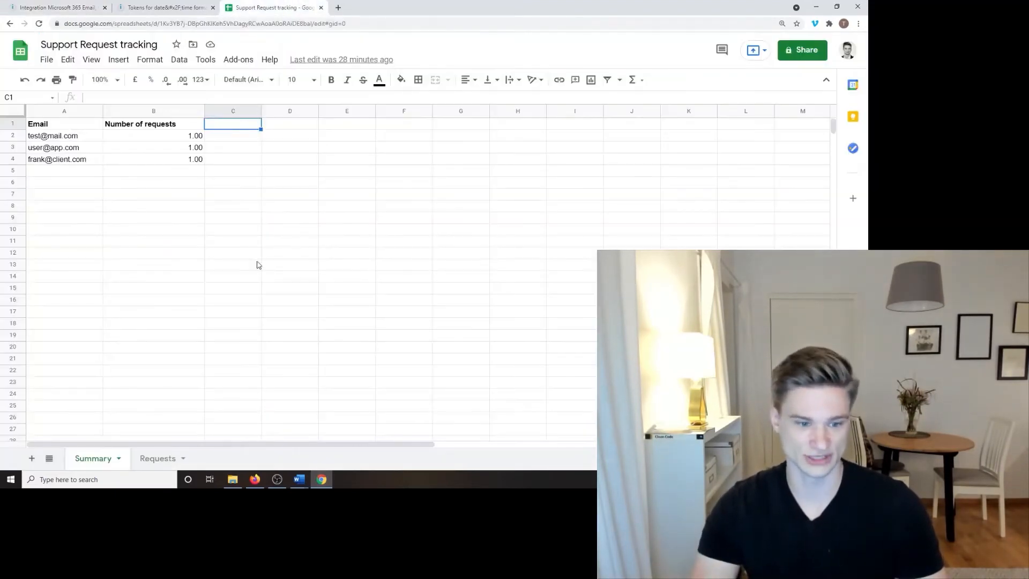
Step: Inspect the Requests sheet's Email, Message and Datetime column headers
left_click(159, 458)
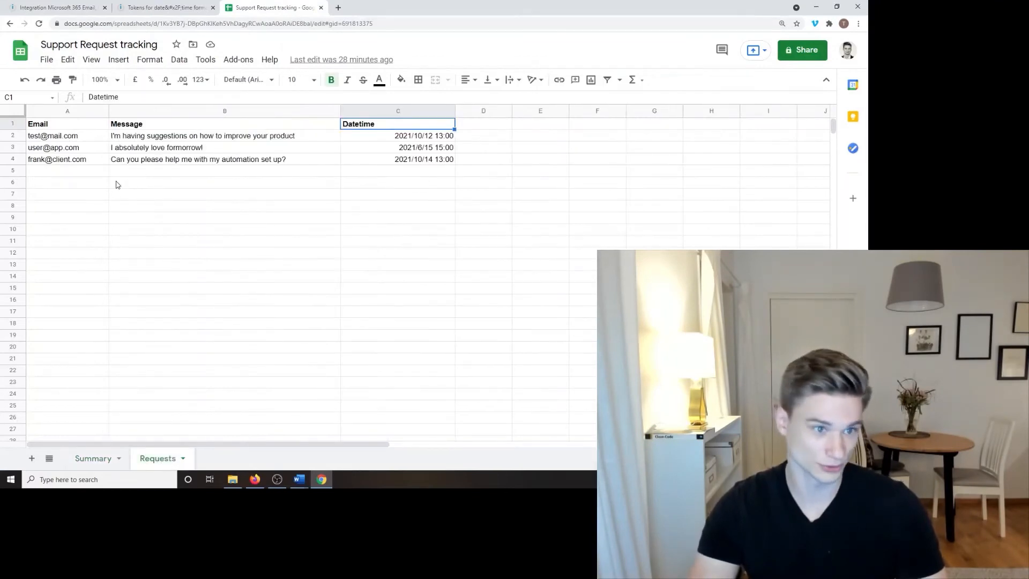
left_click(158, 220)
left_click_drag(80, 111, 360, 147)
left_click(216, 184)
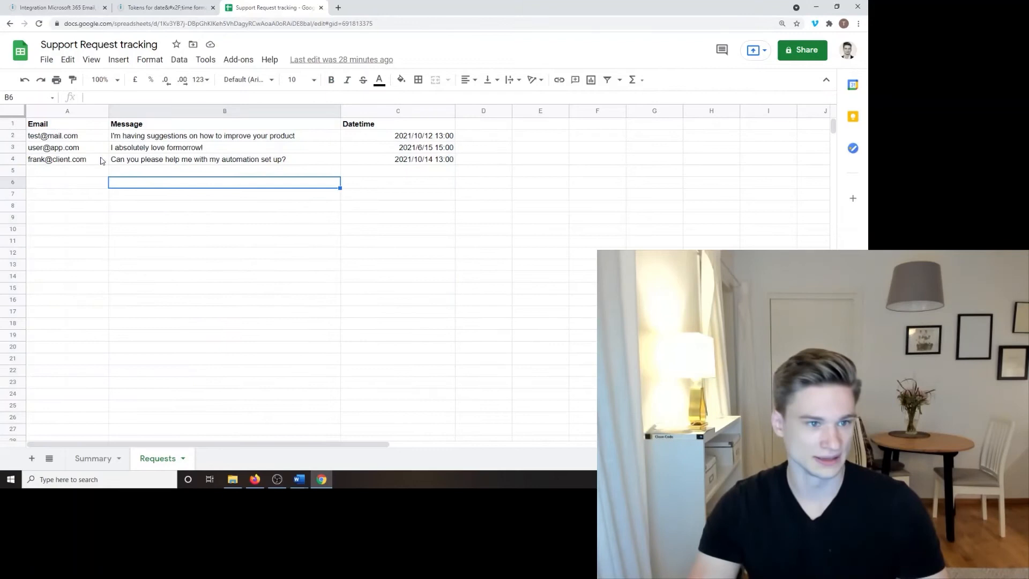
left_click(84, 126)
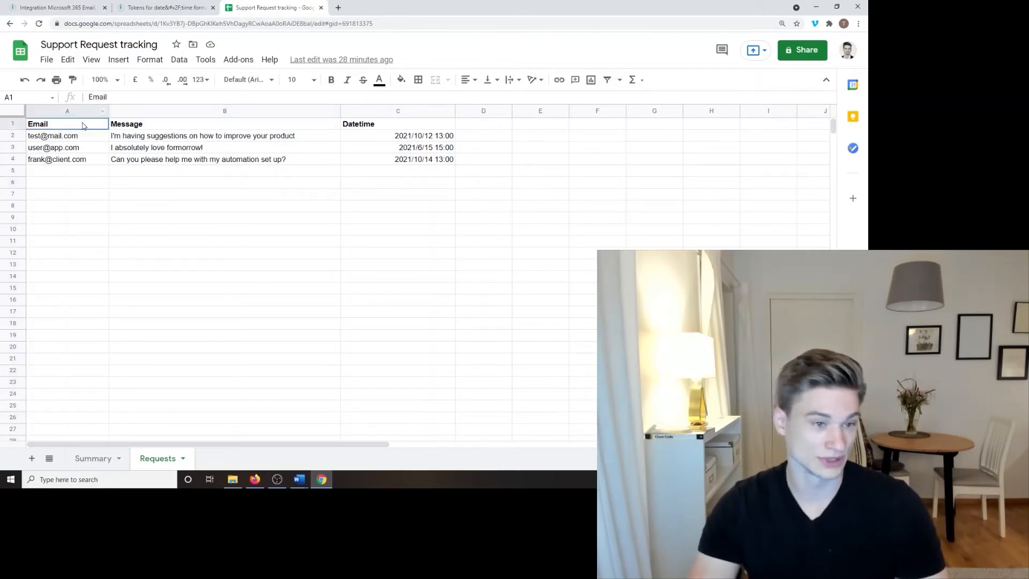
left_click(181, 127)
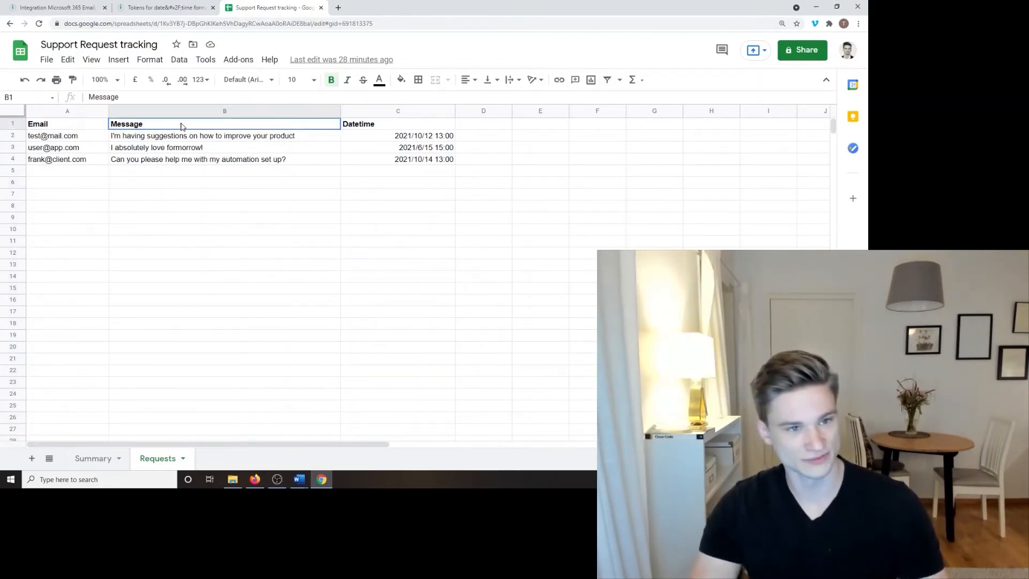
left_click(381, 129)
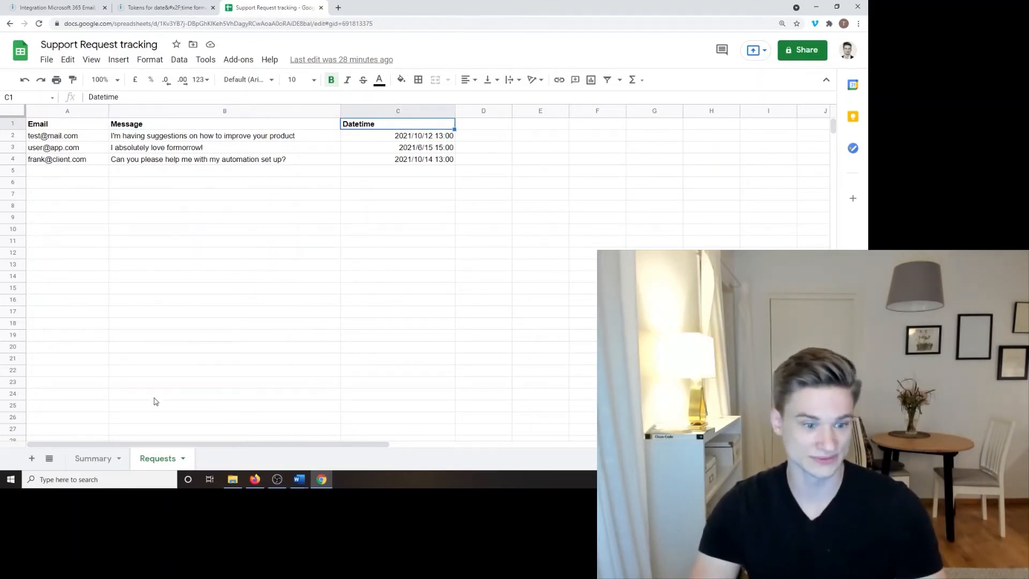
Step: Check the first email and its Number of requests on the Summary sheet, then return to Integromat
left_click(97, 461)
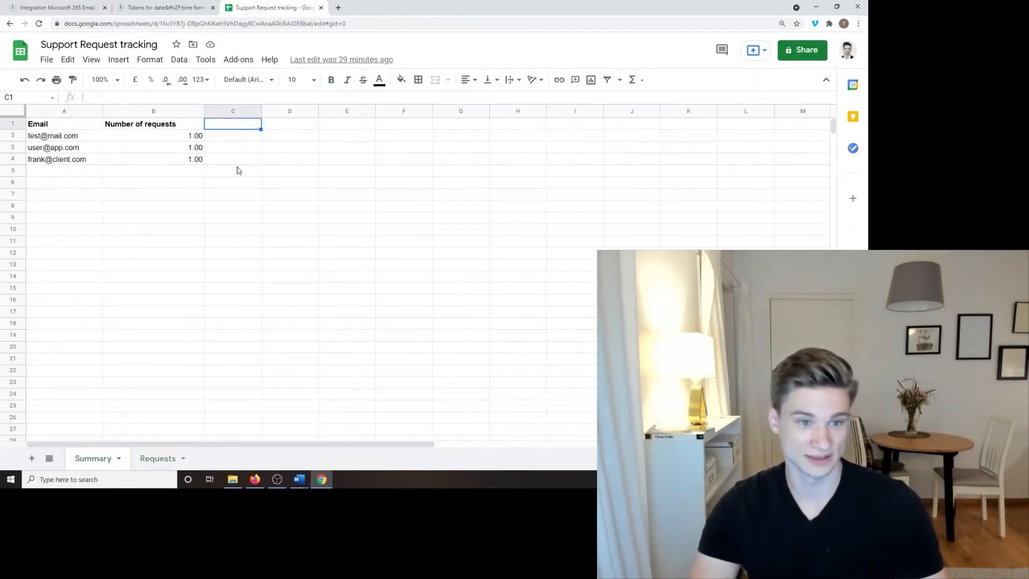
left_click(80, 137)
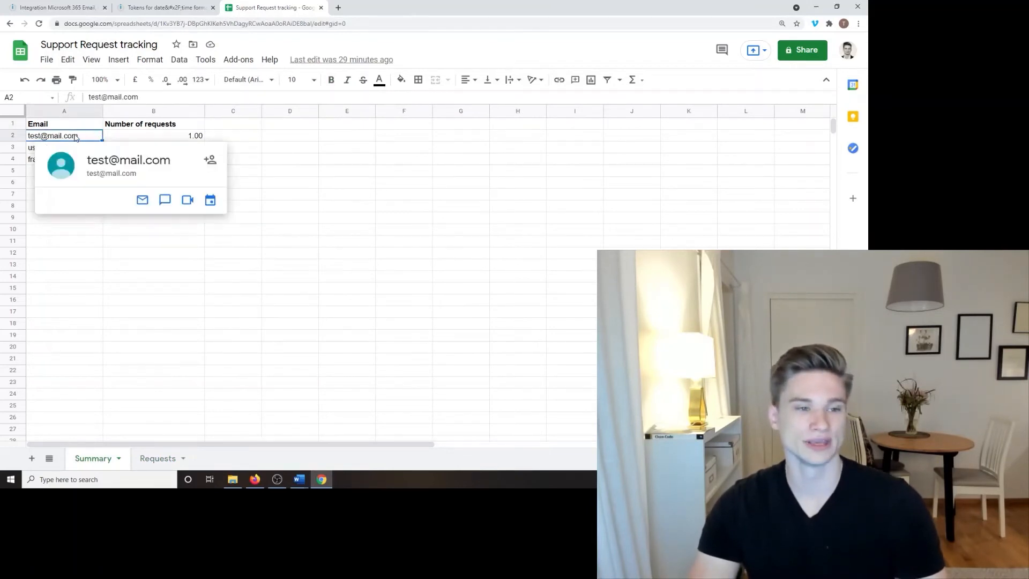
left_click(68, 316)
left_click(83, 139)
left_click(150, 140)
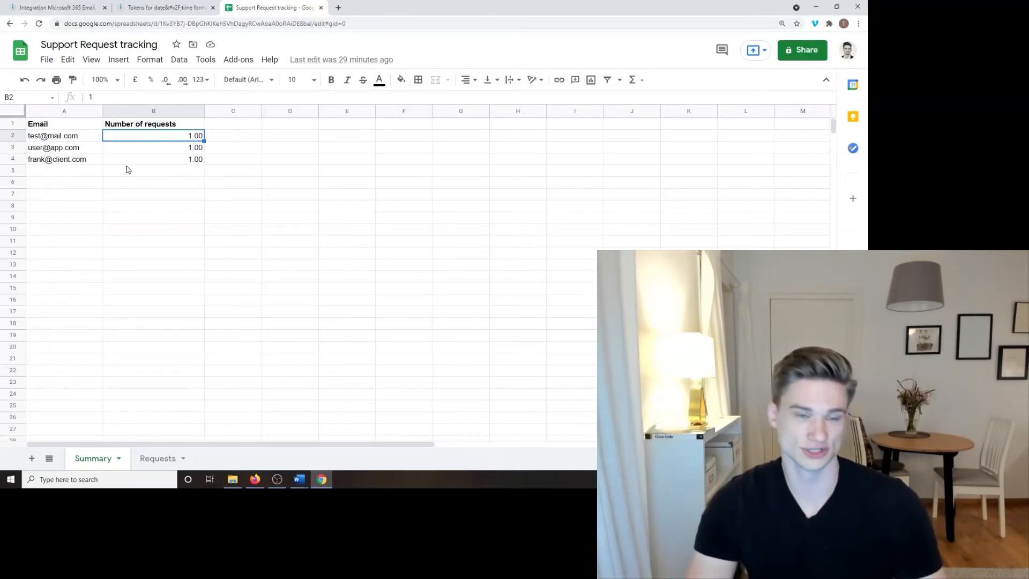
left_click(80, 7)
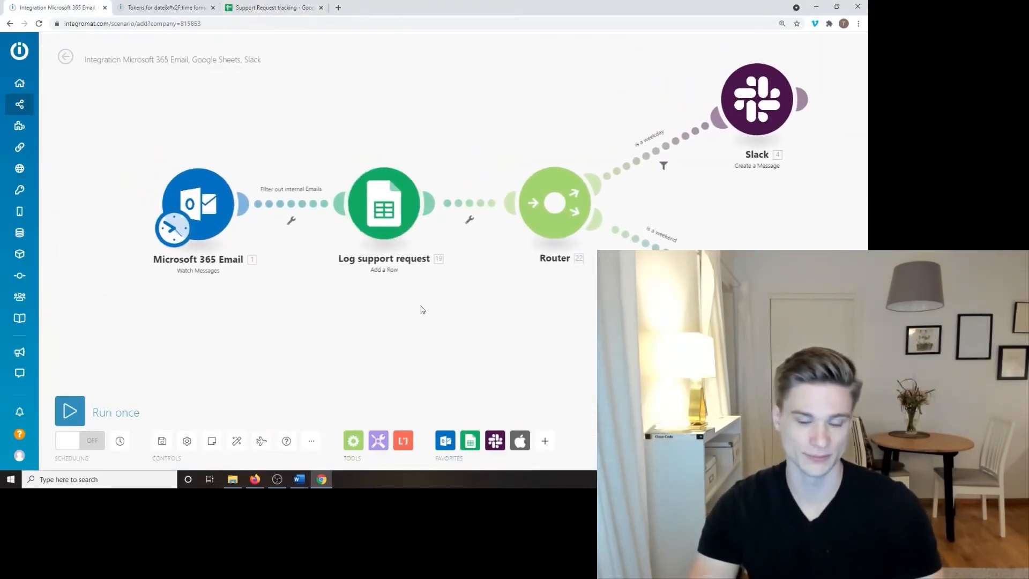
Step: Shift Microsoft 365 Email and Log support request left, then select Summary cell B2
left_click_drag(278, 195, 129, 192)
left_click_drag(423, 192, 277, 188)
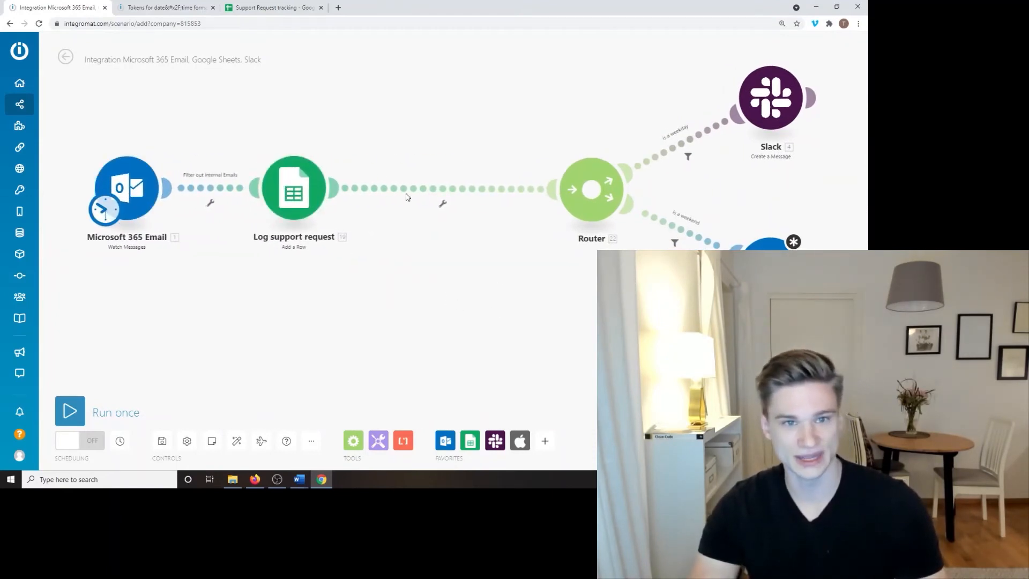
left_click(296, 12)
left_click(87, 195)
left_click(137, 139)
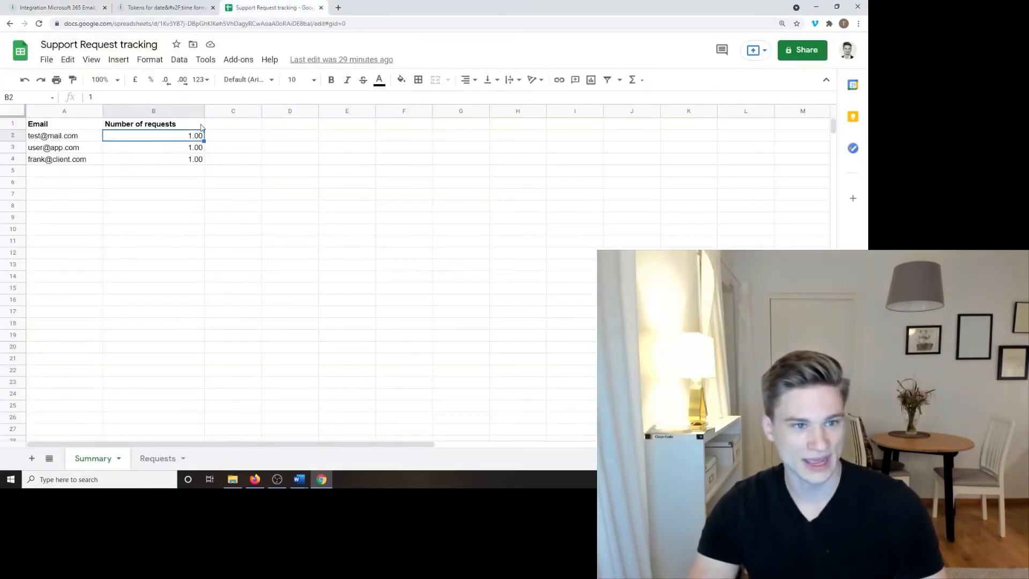
Step: Change the first sender's Number of requests in B2 from 1 to 2, then return to Integromat
left_click(138, 98)
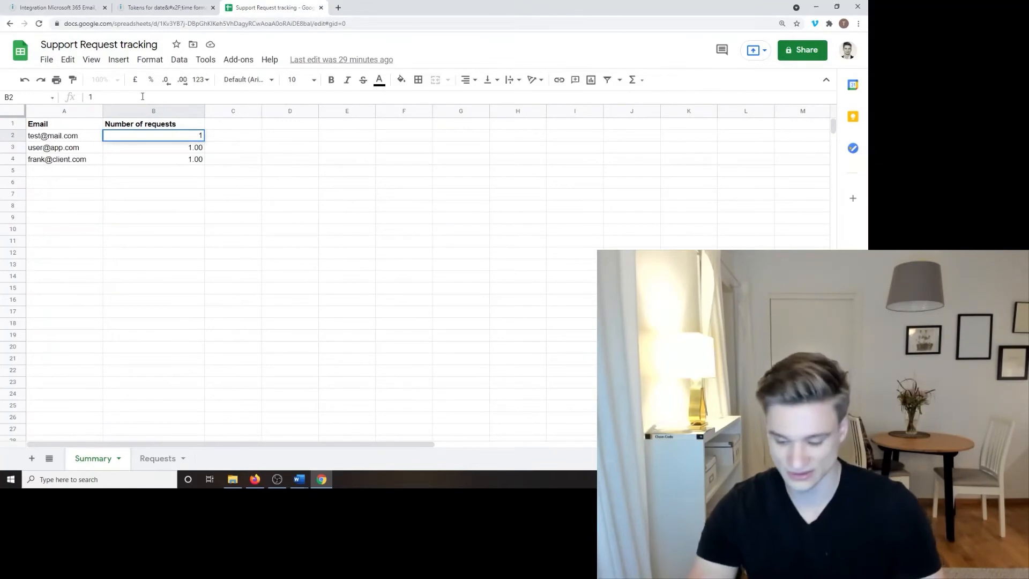
key("BackSpace")
type("2")
key("Return")
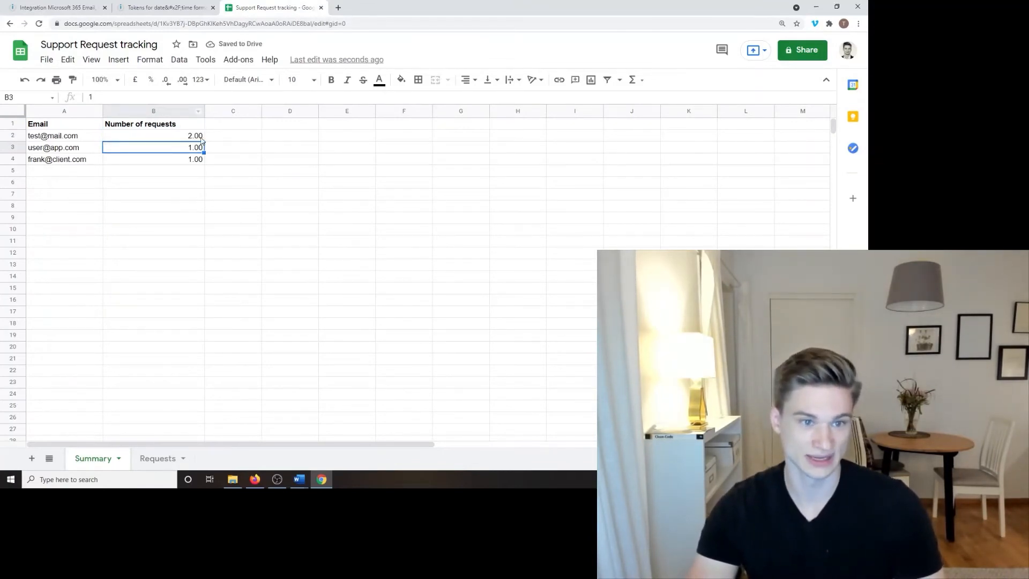
left_click(59, 8)
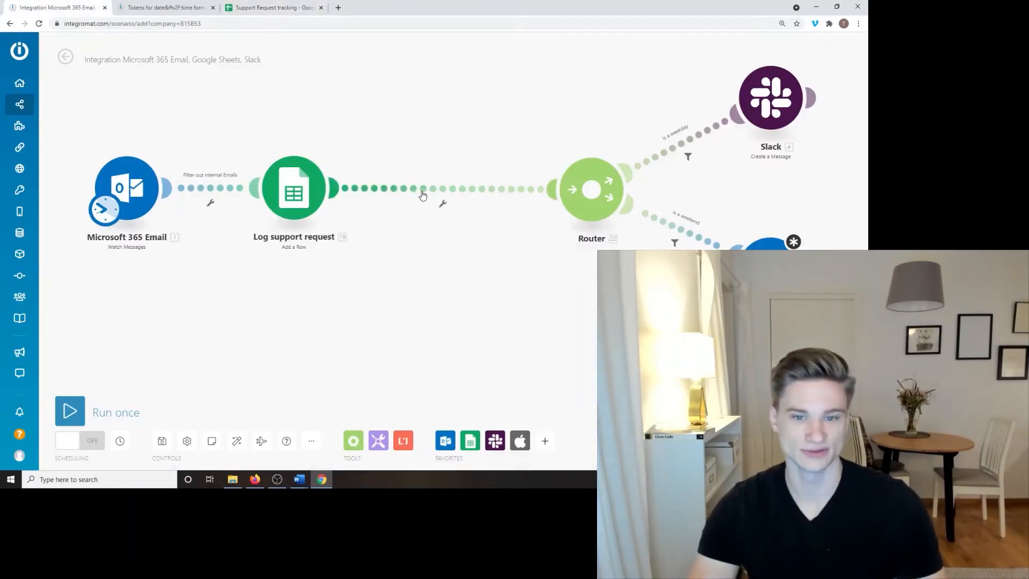
left_click(266, 7)
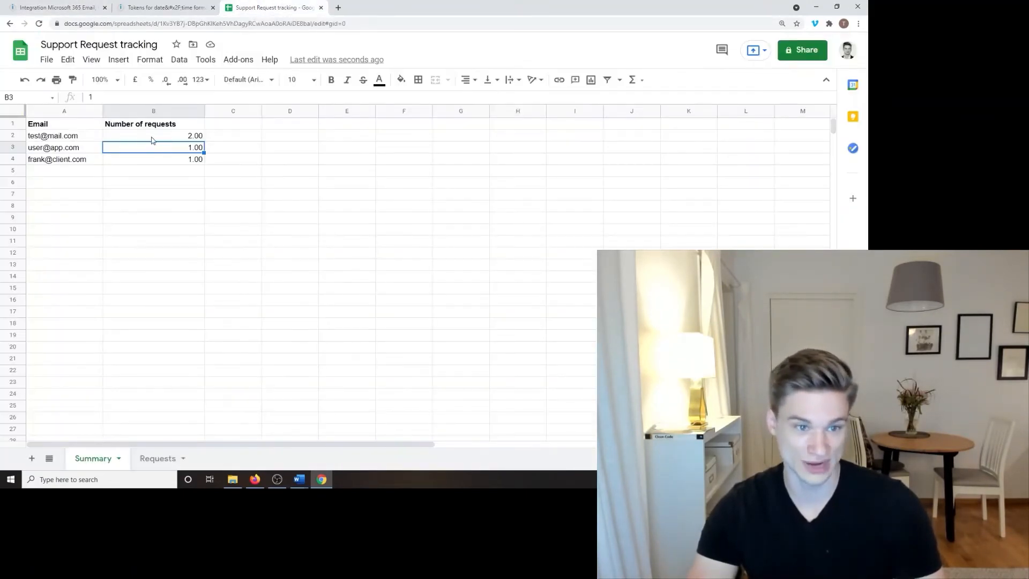
left_click(91, 8)
Step: Insert a Google Sheets Search Rows module on the link before Router
left_click(472, 436)
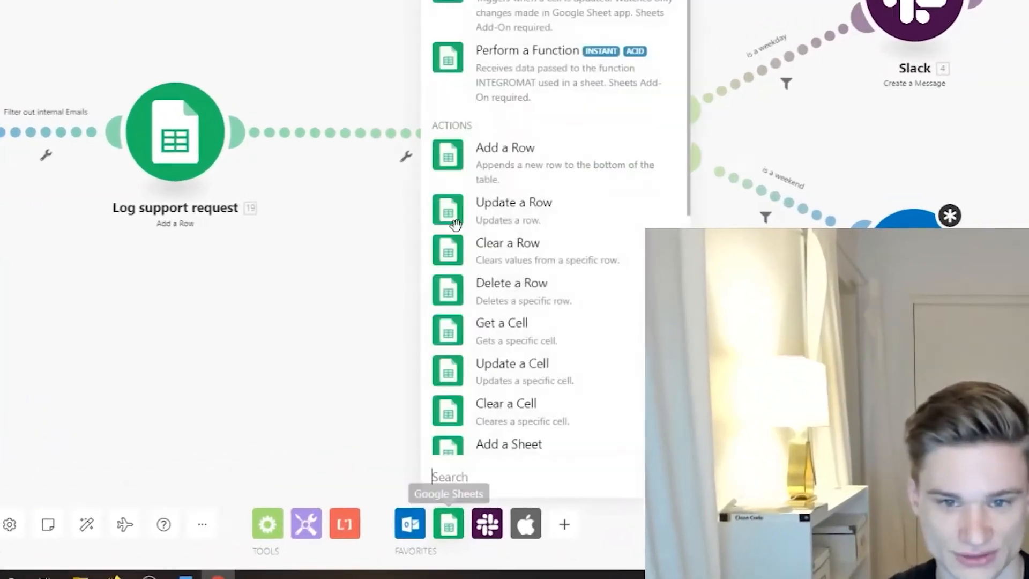
scroll(532, 258, "down", 9)
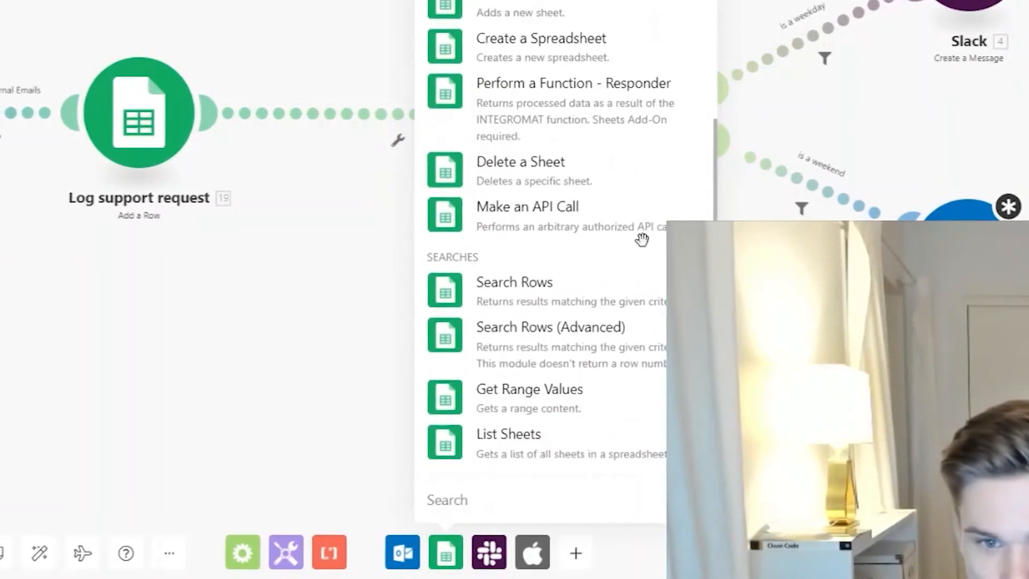
left_click_drag(644, 295, 377, 123)
left_click_drag(568, 429, 565, 470)
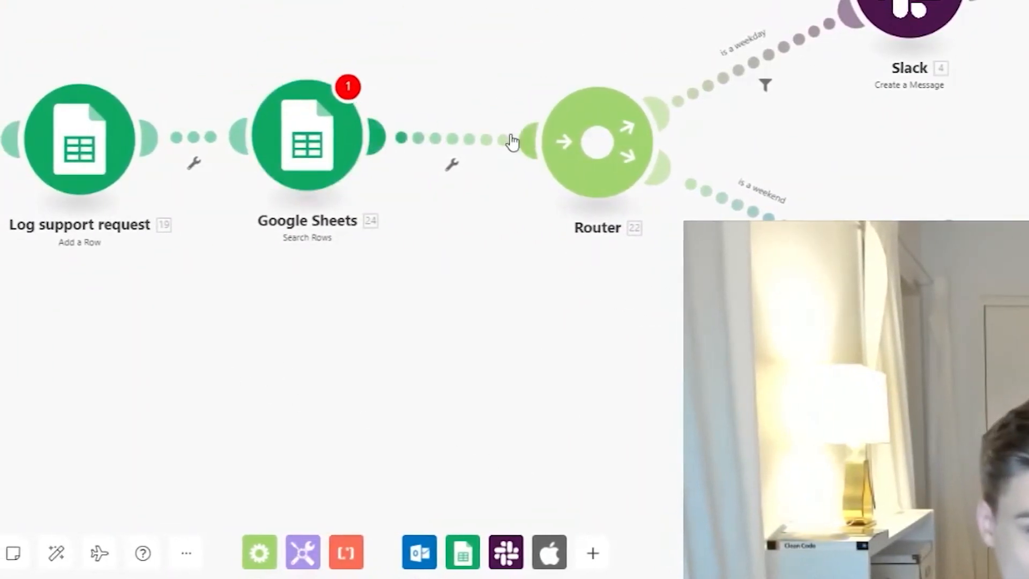
Step: Check the Router link's options and reposition the new Google Sheets module
left_click(449, 145)
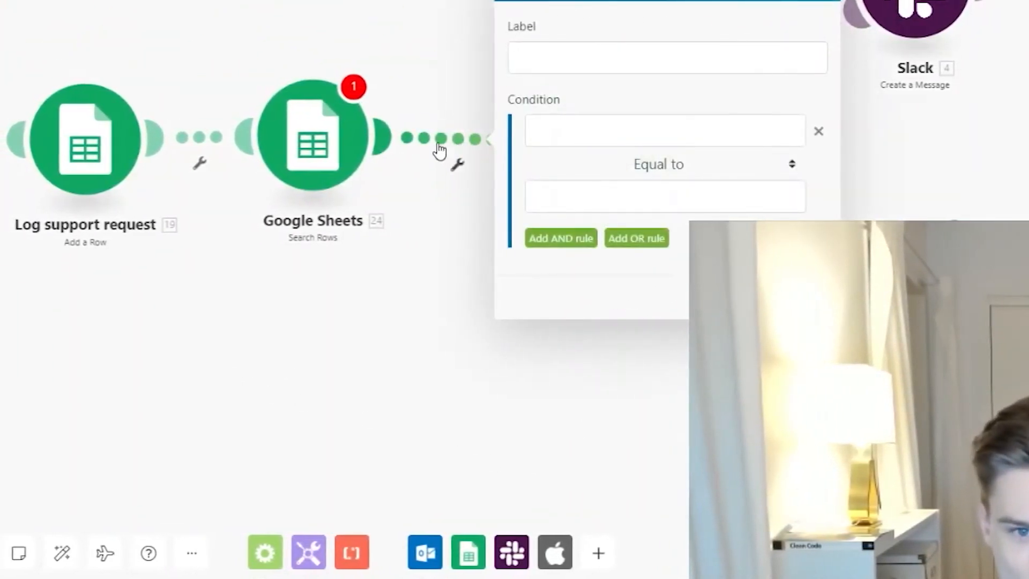
right_click(435, 138)
key("Escape")
right_click(452, 142)
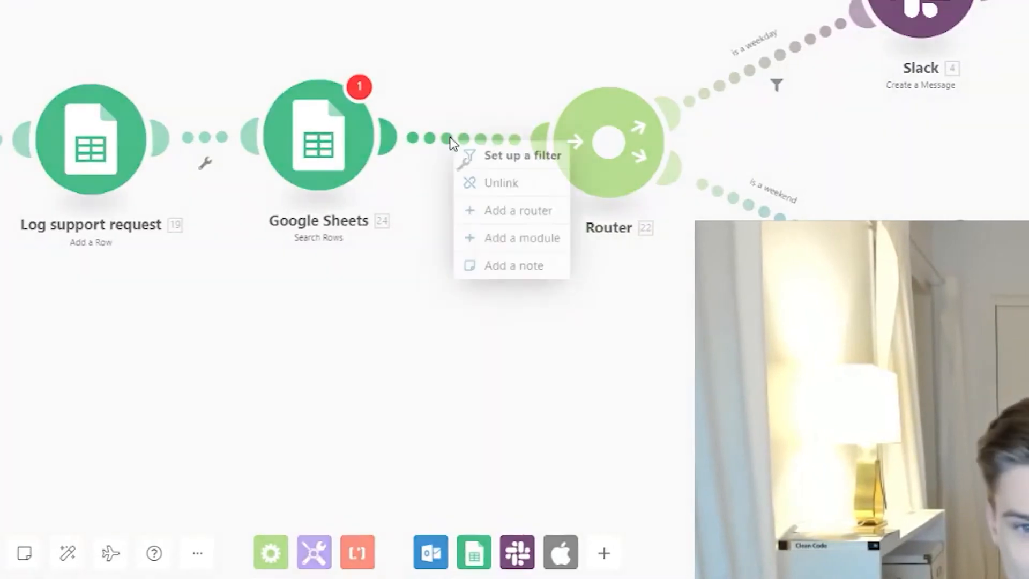
left_click(276, 325)
left_click(471, 560)
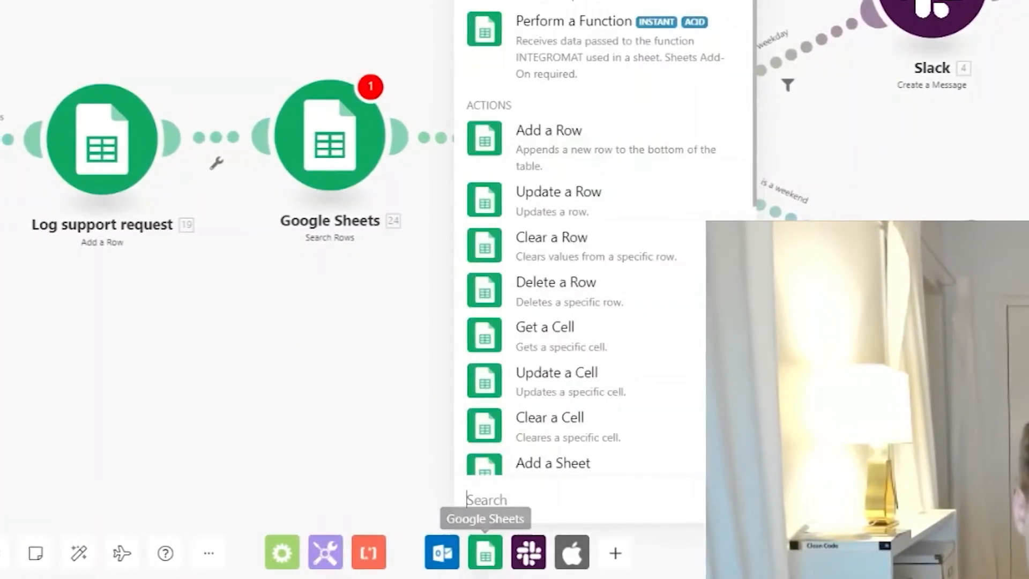
left_click(319, 386)
mouse_move(345, 166)
left_mouse_down()
mouse_move(374, 165)
mouse_move(332, 167)
left_mouse_up()
Step: Rename the new module to 'Search Clients Row' and open its settings
right_click(342, 166)
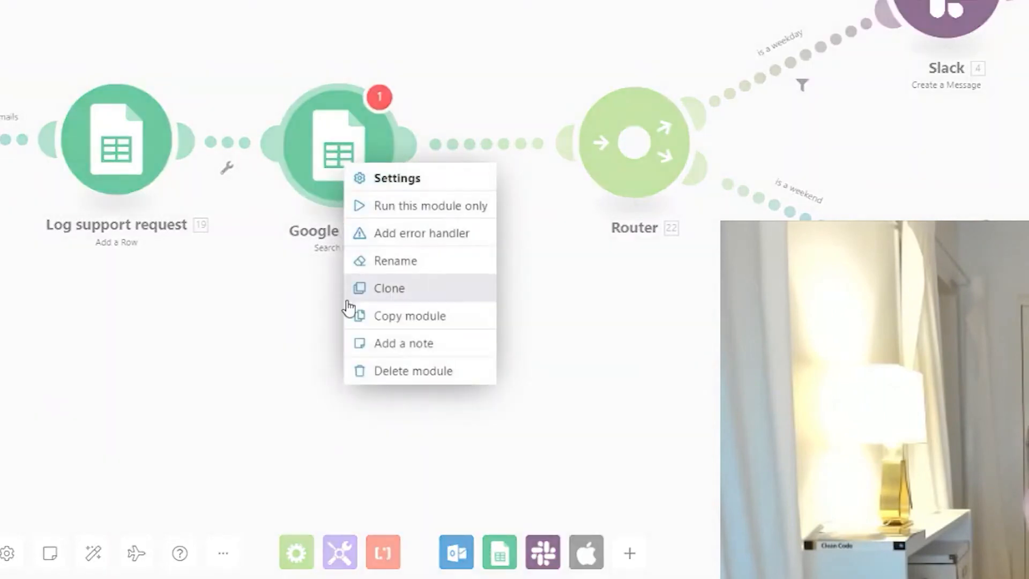
left_click(402, 259)
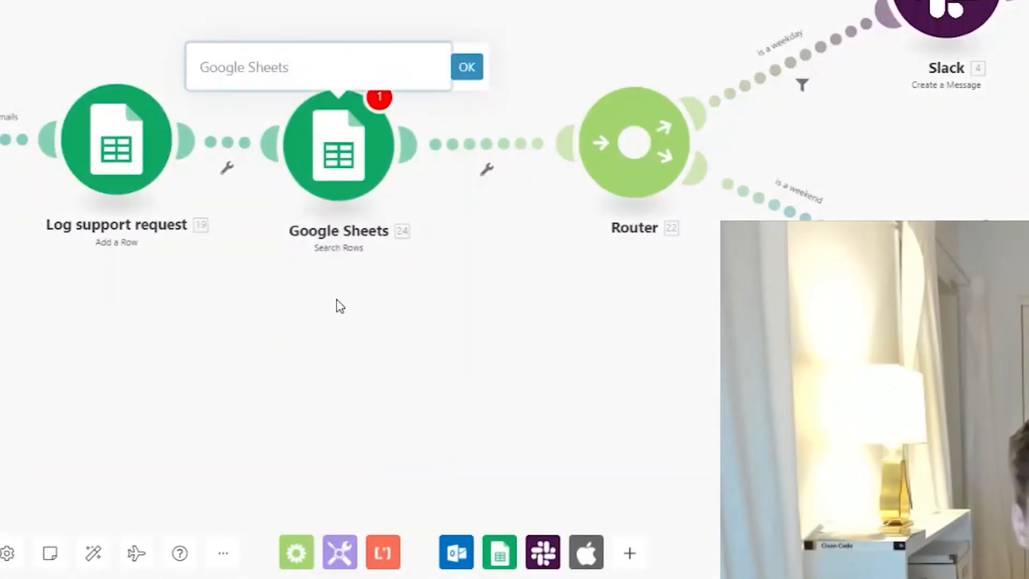
type("Search CLients Row")
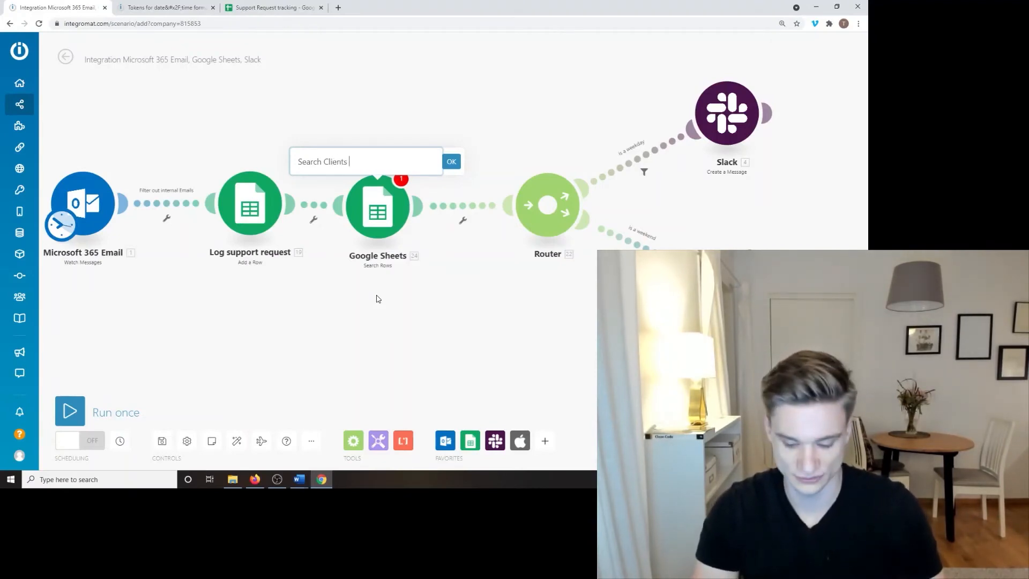
left_click(444, 163)
left_click(375, 215)
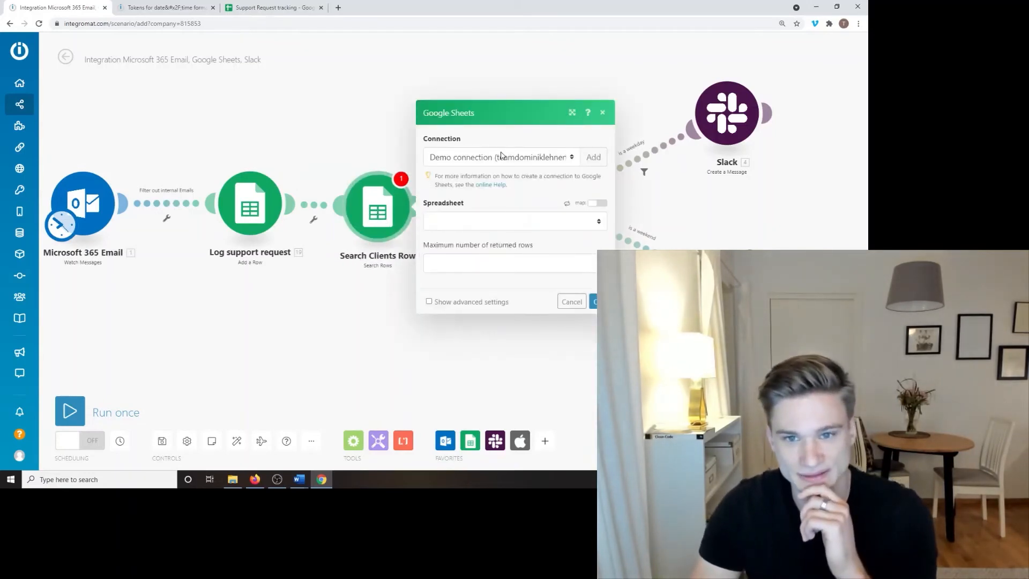
Step: Pick the other Google connection, spreadsheet Support Request tracking and sheet Summary
left_click(501, 157)
left_click(497, 185)
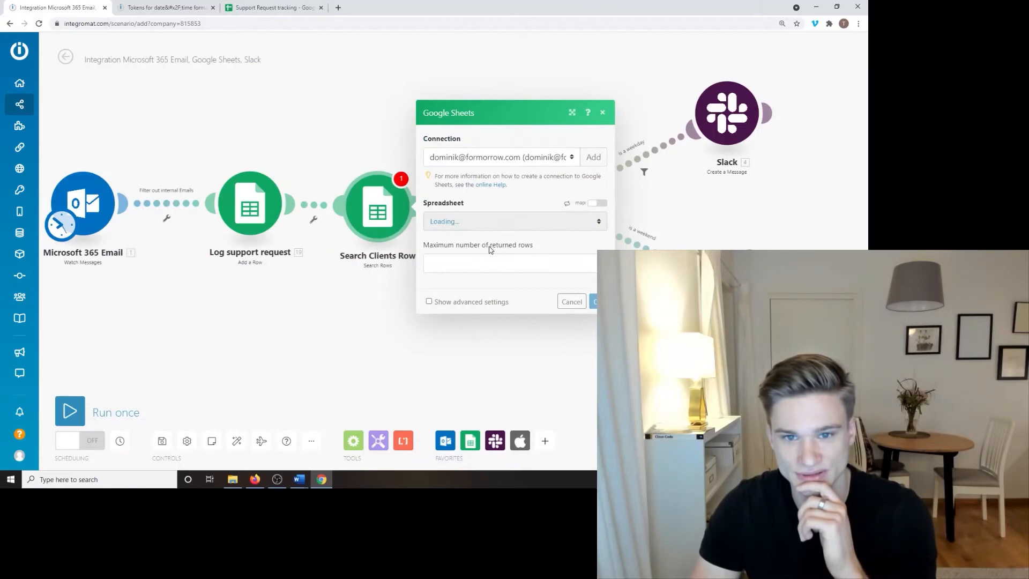
left_click(509, 225)
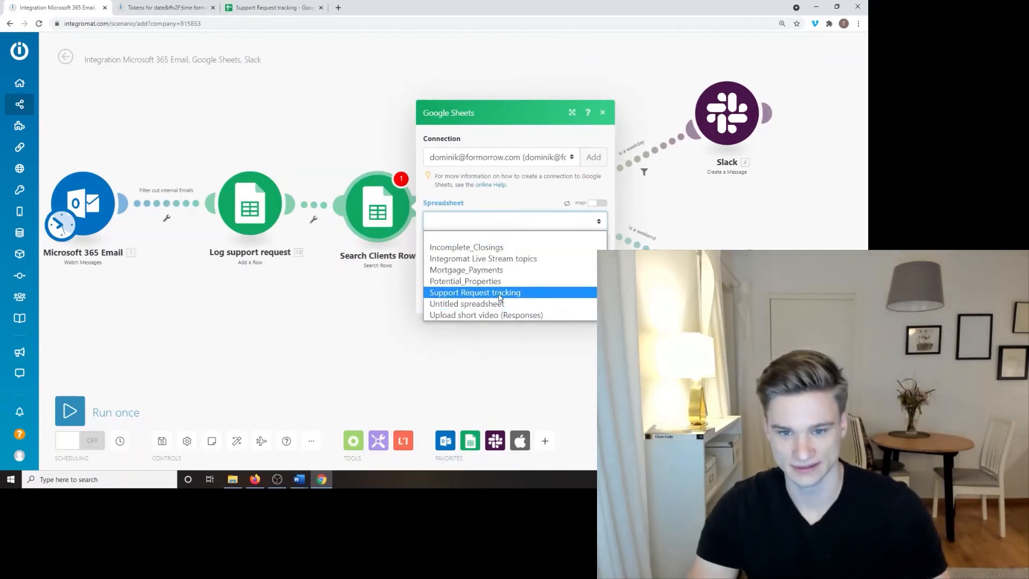
left_click(499, 294)
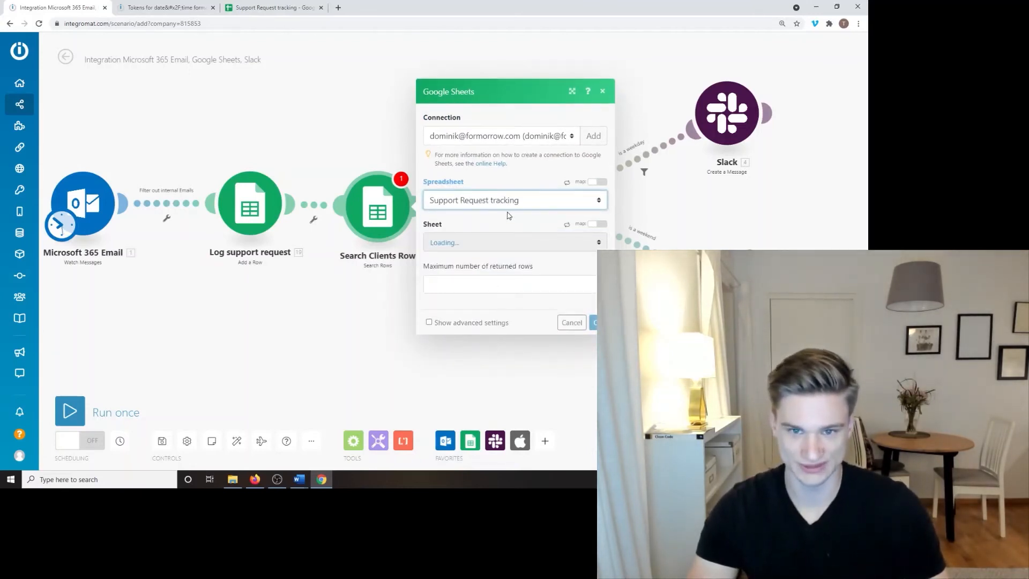
left_click(478, 248)
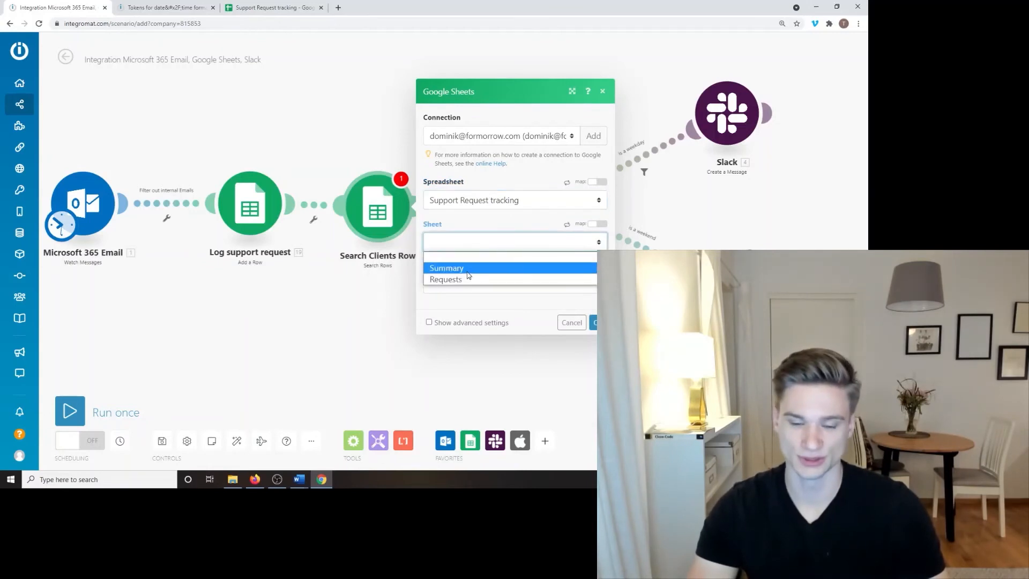
left_click(467, 272)
left_click(225, 6)
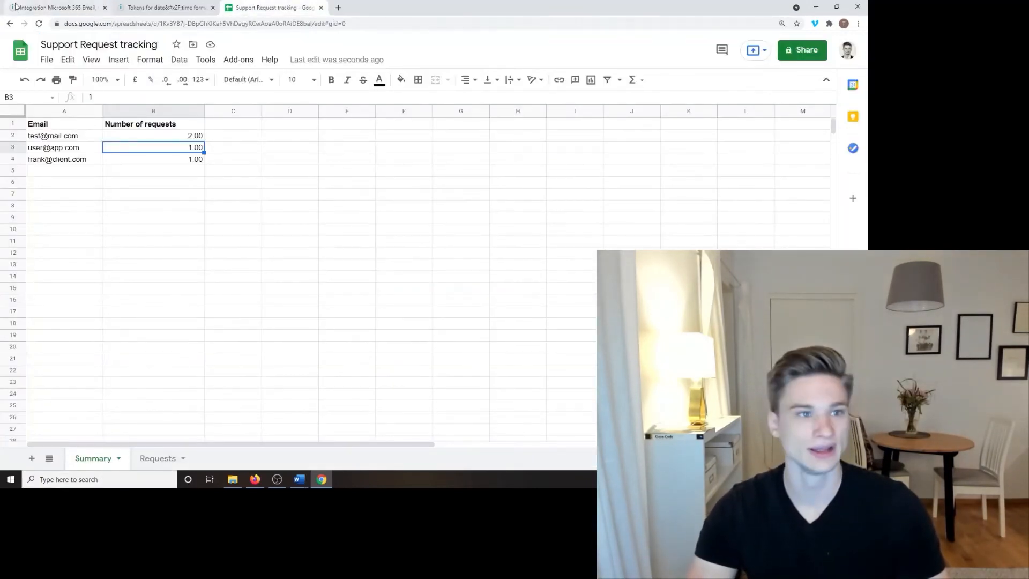
left_click(79, 7)
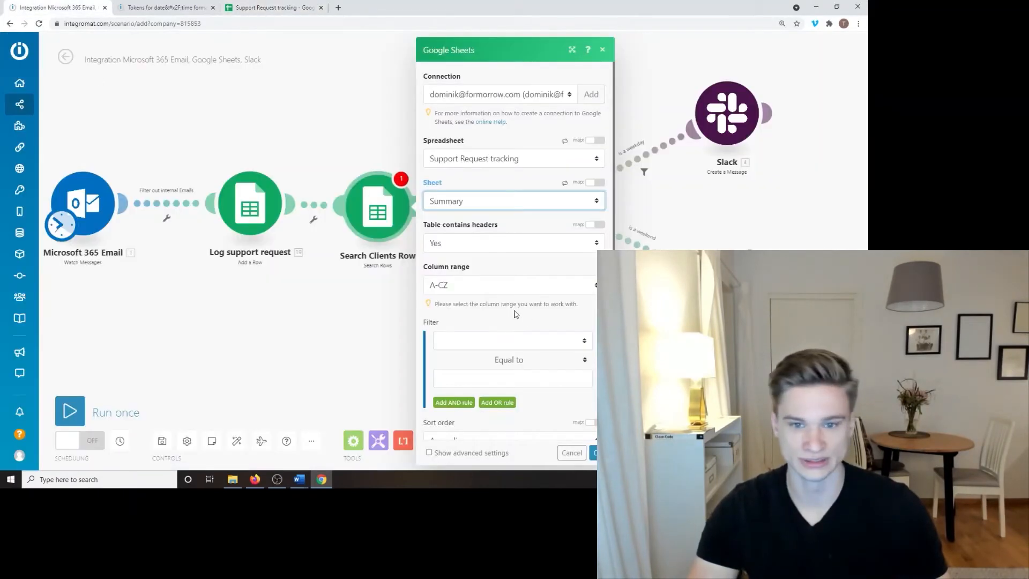
Step: Set the column range to A-Z, open the Filter column list, then view the spreadsheet
scroll(508, 270, "down", 2)
left_click_drag(348, 299, 251, 291)
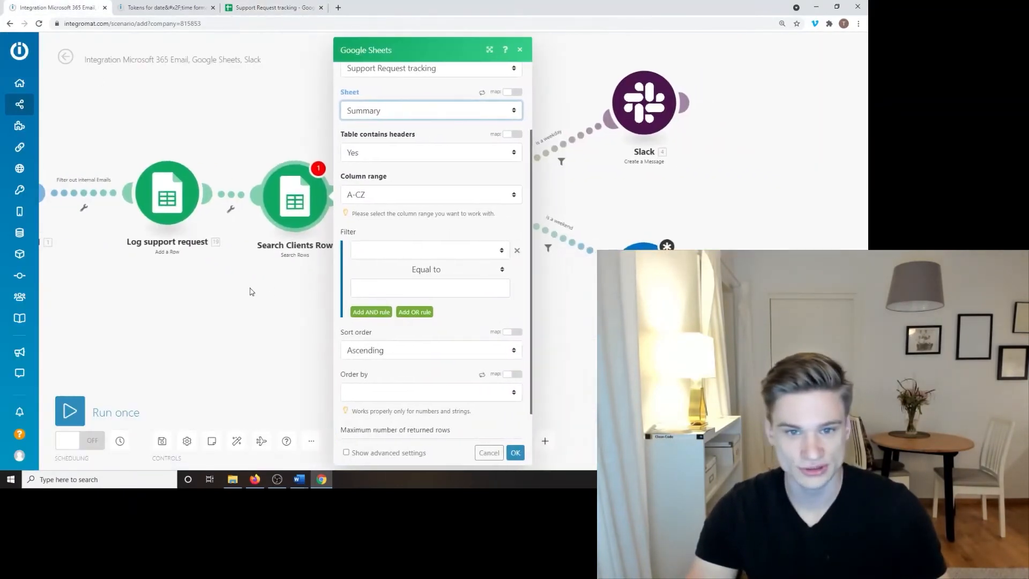
left_click(396, 194)
left_click(400, 211)
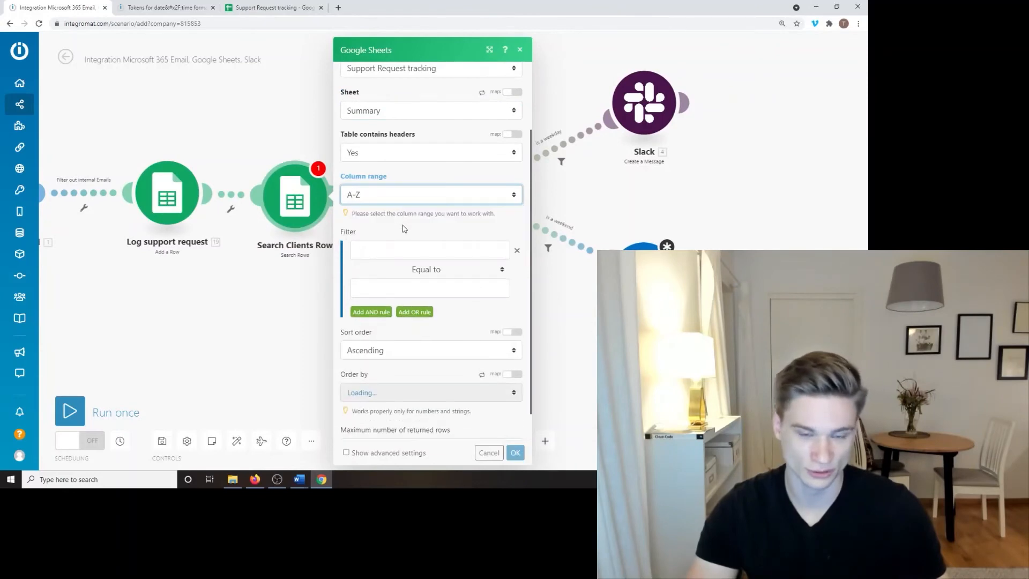
scroll(394, 217, "down", 1)
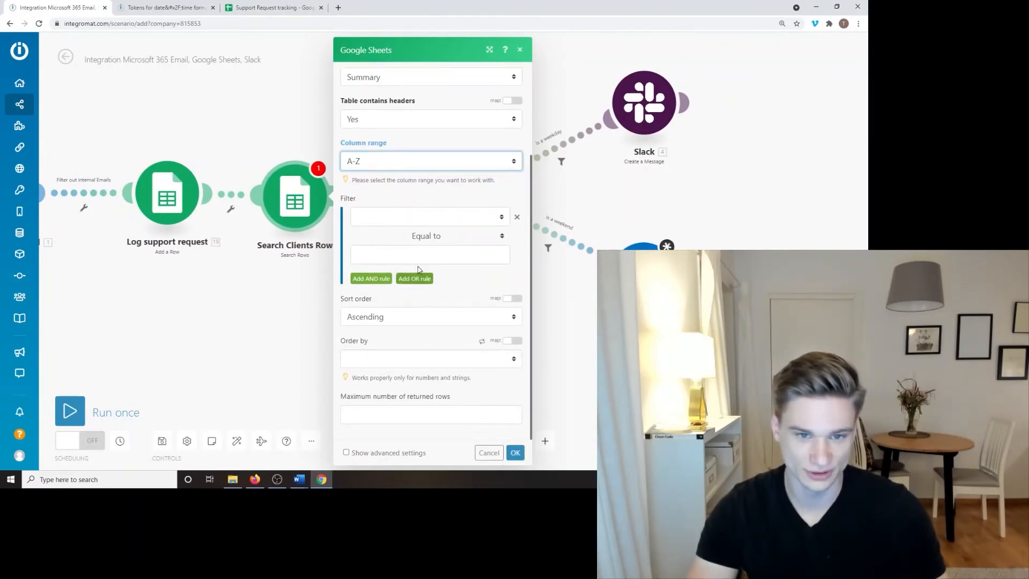
left_click(416, 221)
left_click(274, 8)
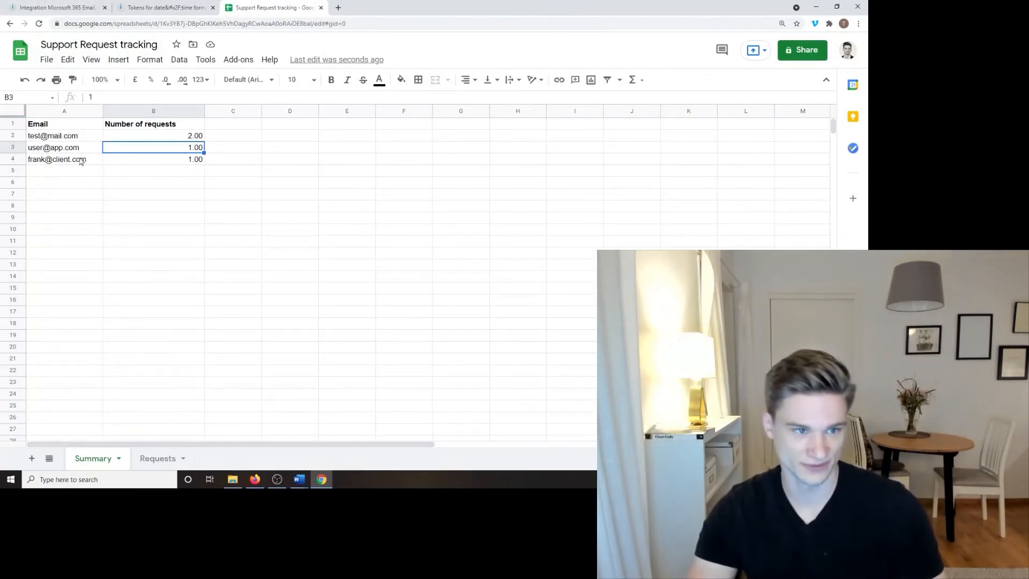
Step: Set the filter to Email (A) Equal to Sender > Email Address > Address and save
left_click(137, 125)
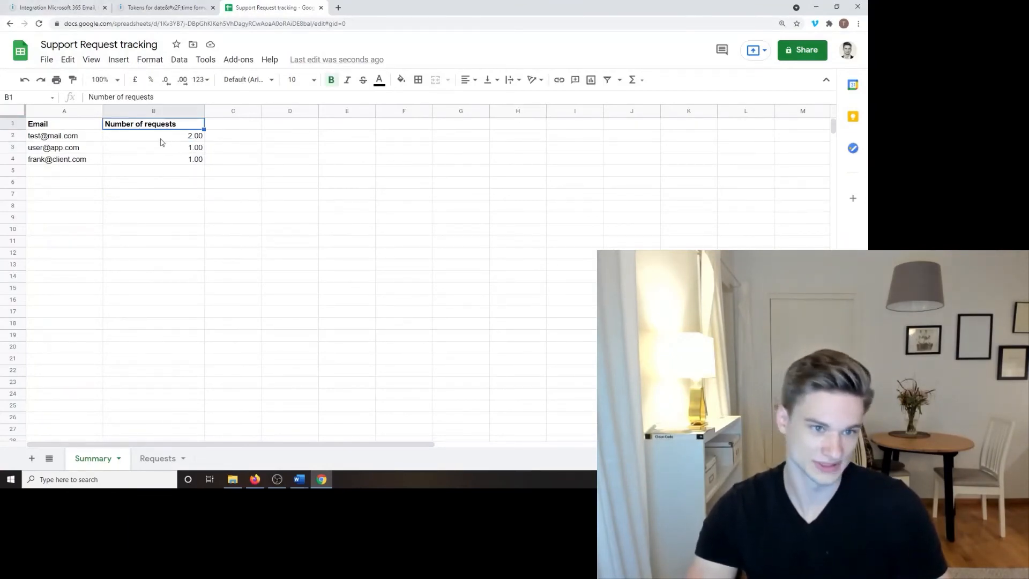
left_click(54, 8)
left_click(465, 224)
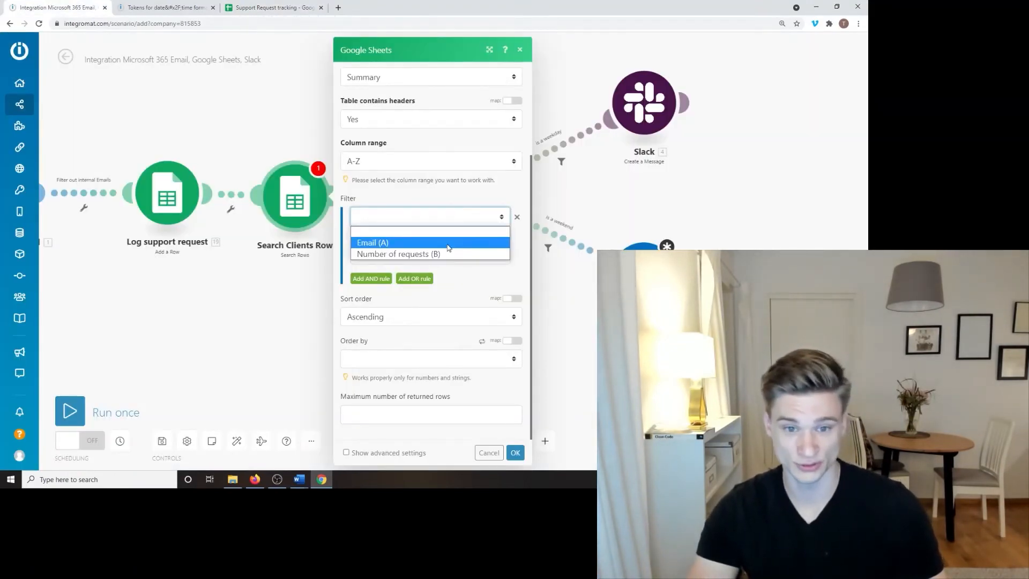
left_click(449, 246)
left_click(444, 260)
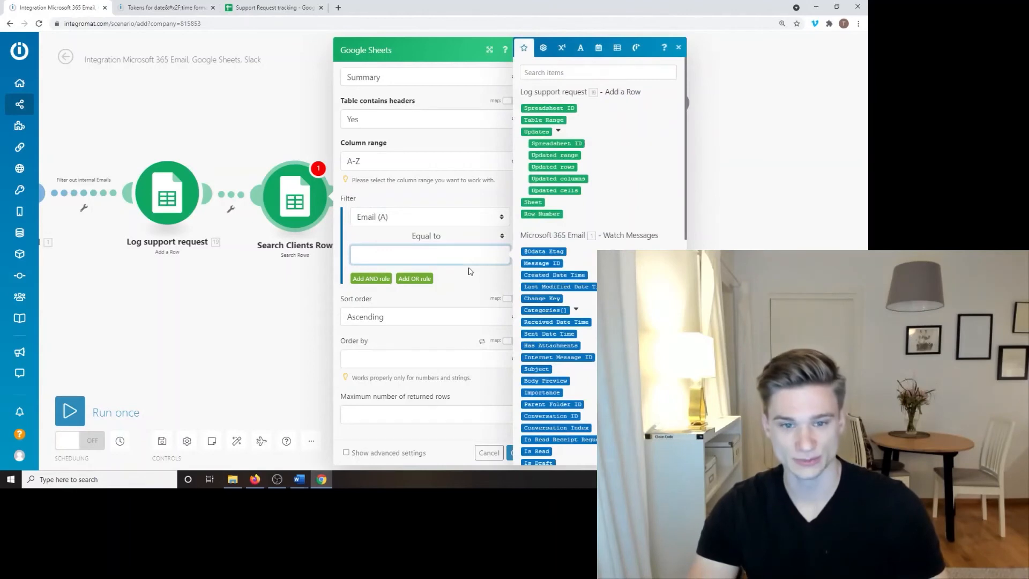
scroll(613, 215, "down", 3)
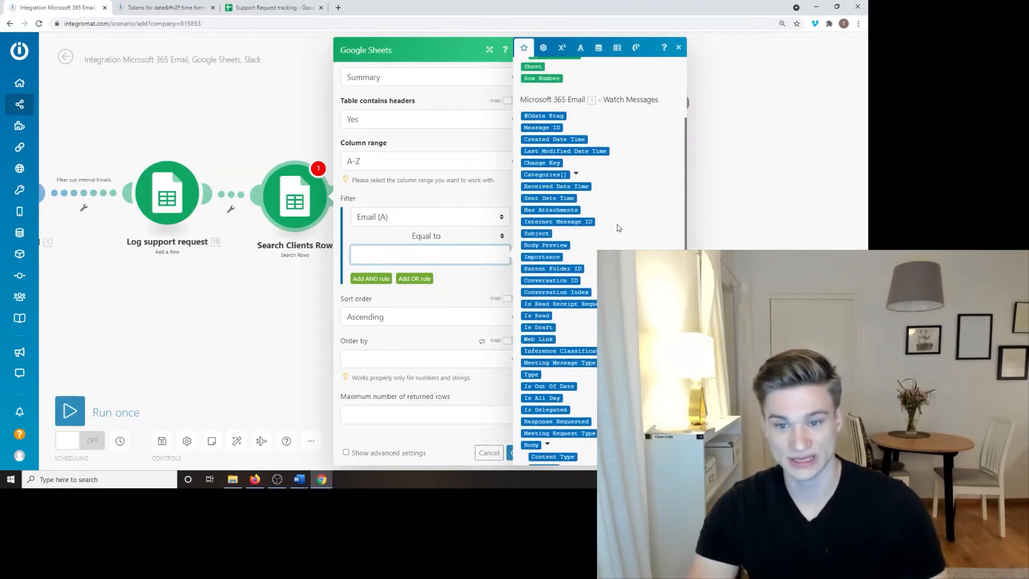
scroll(594, 215, "down", 4)
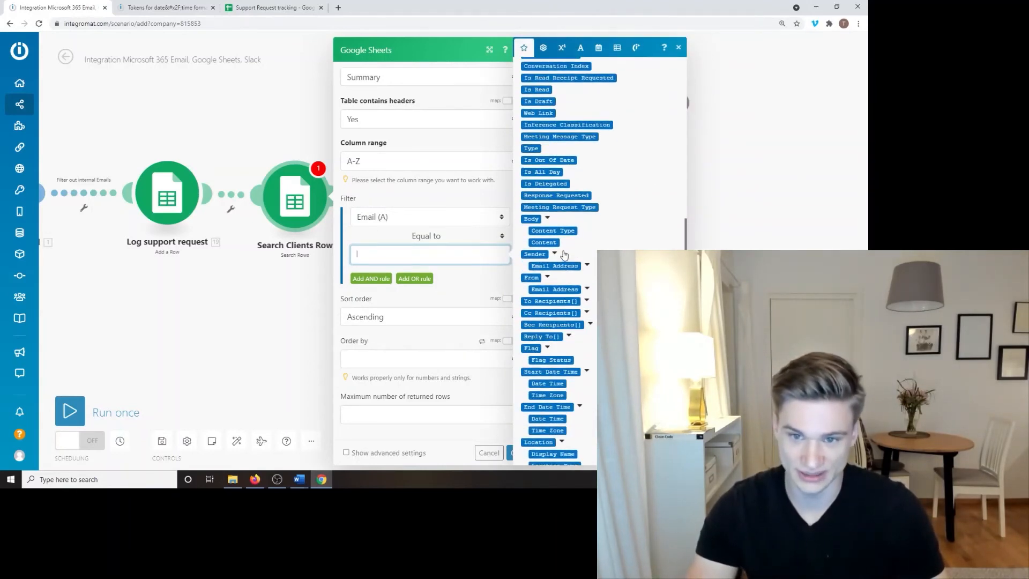
left_click(587, 266)
left_click_drag(551, 289, 495, 257)
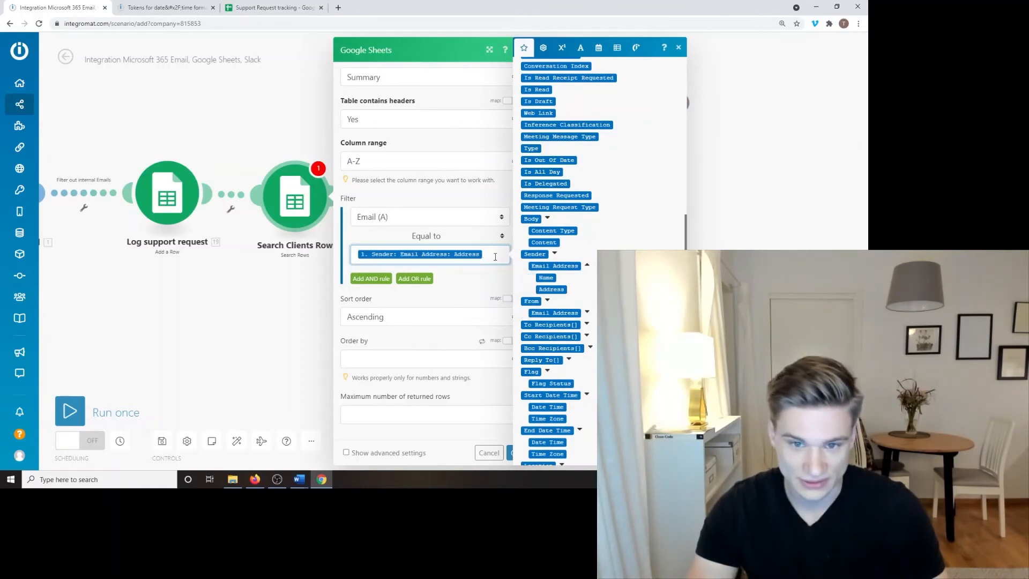
left_click(478, 293)
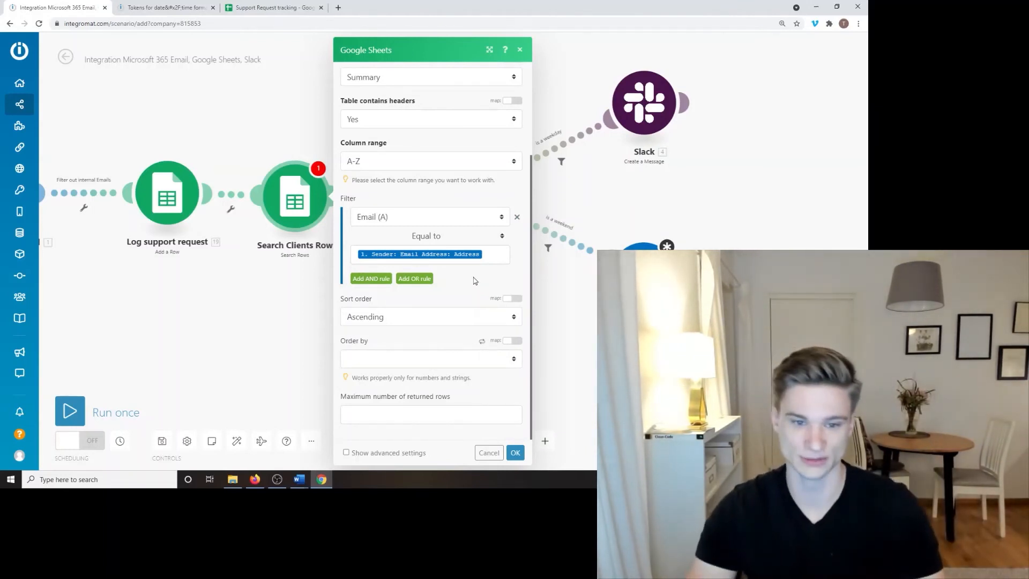
left_click(515, 452)
Step: Nudge Log support request and Search Clients Row so the two modules sit aligned
right_click(310, 214)
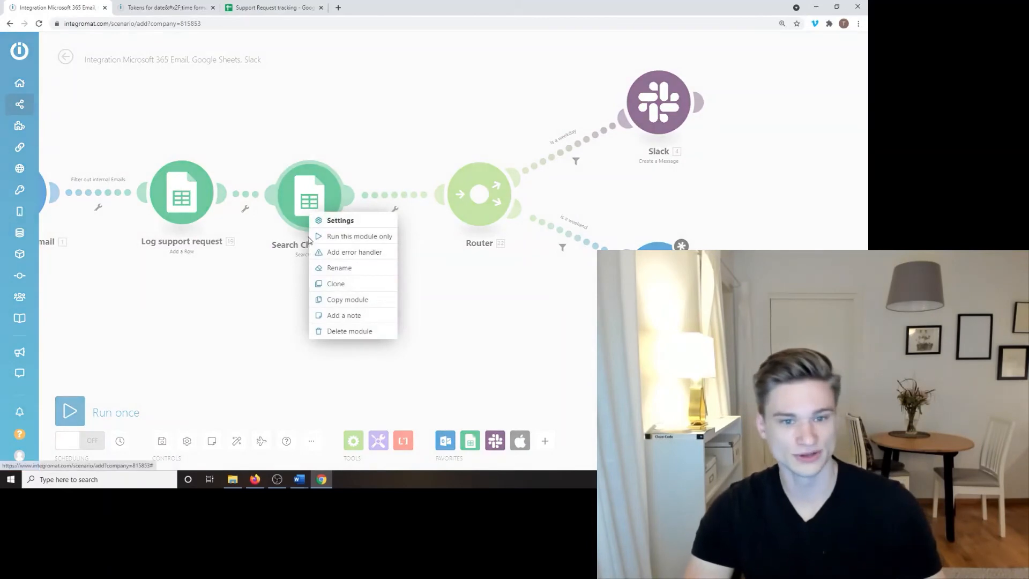
left_click(265, 290)
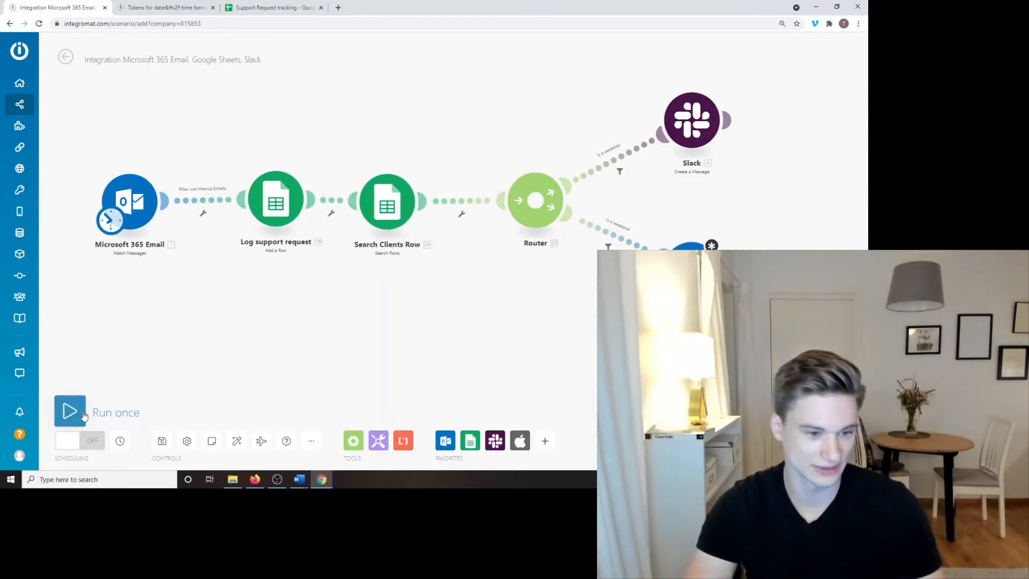
left_click_drag(252, 356, 264, 368)
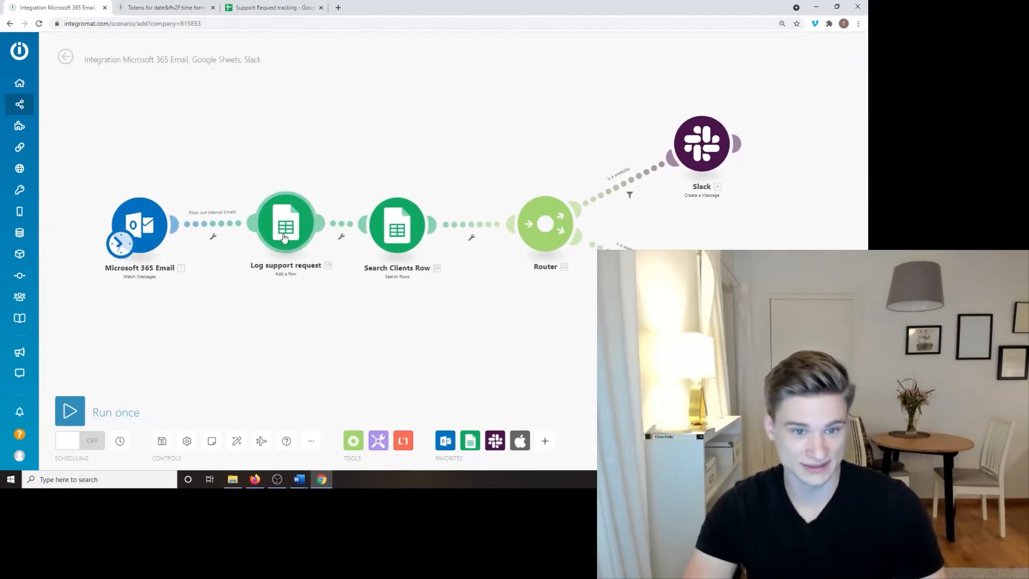
mouse_move(284, 238)
left_mouse_down()
mouse_move(293, 239)
mouse_move(277, 233)
left_mouse_up()
left_click_drag(359, 236, 357, 230)
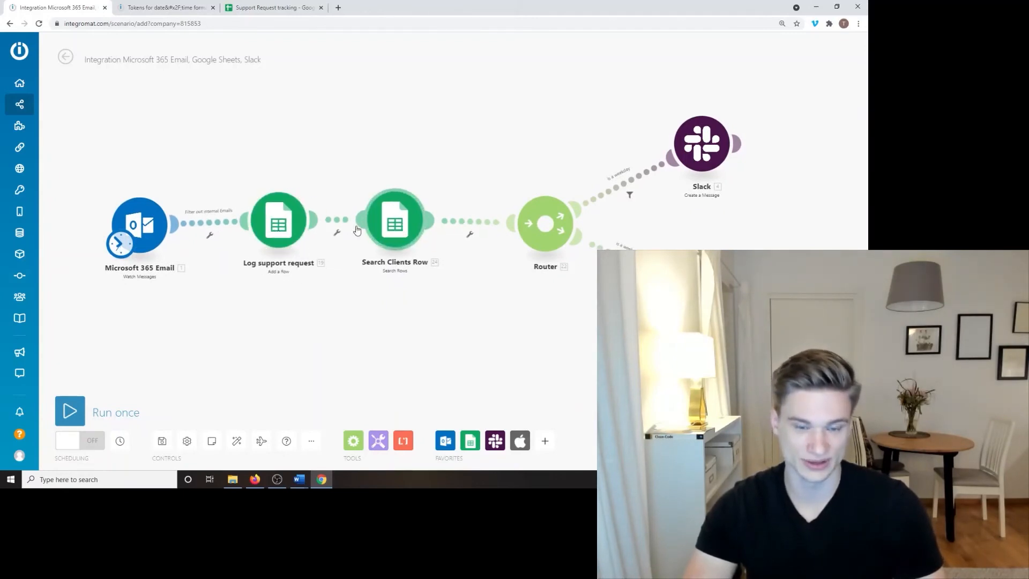
left_click_drag(280, 227, 278, 231)
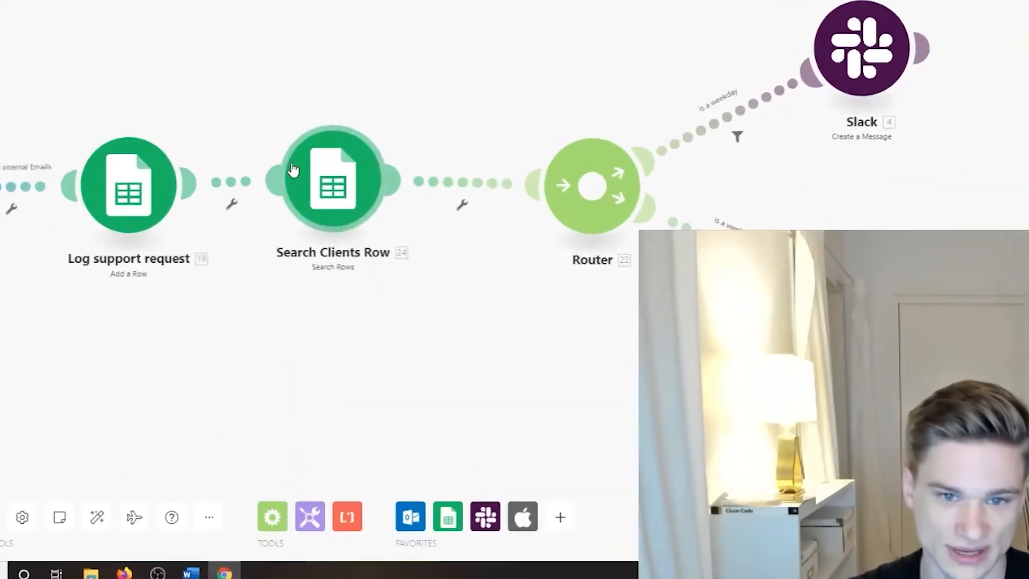
right_click(370, 236)
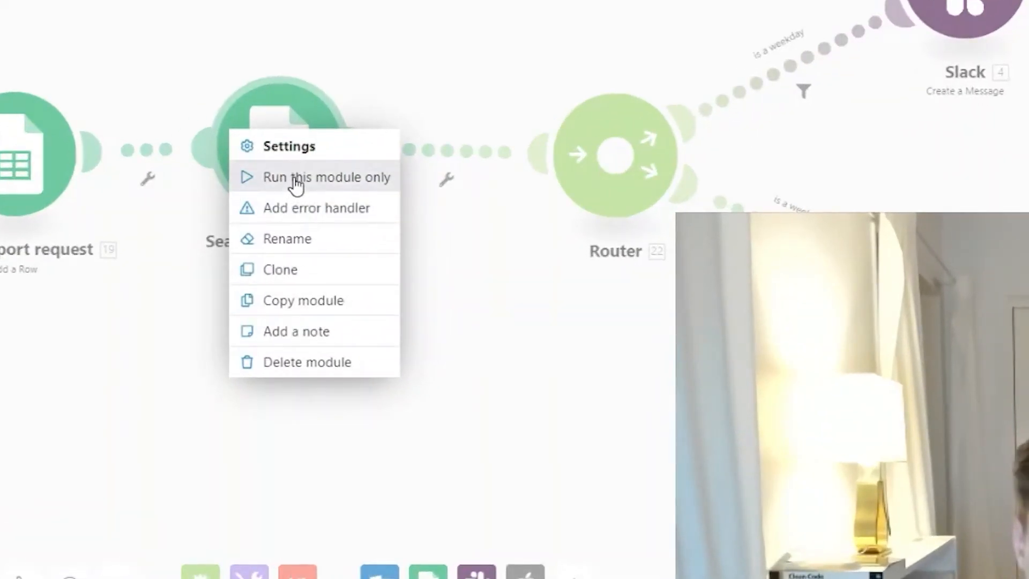
left_click(297, 185)
left_click(551, 347)
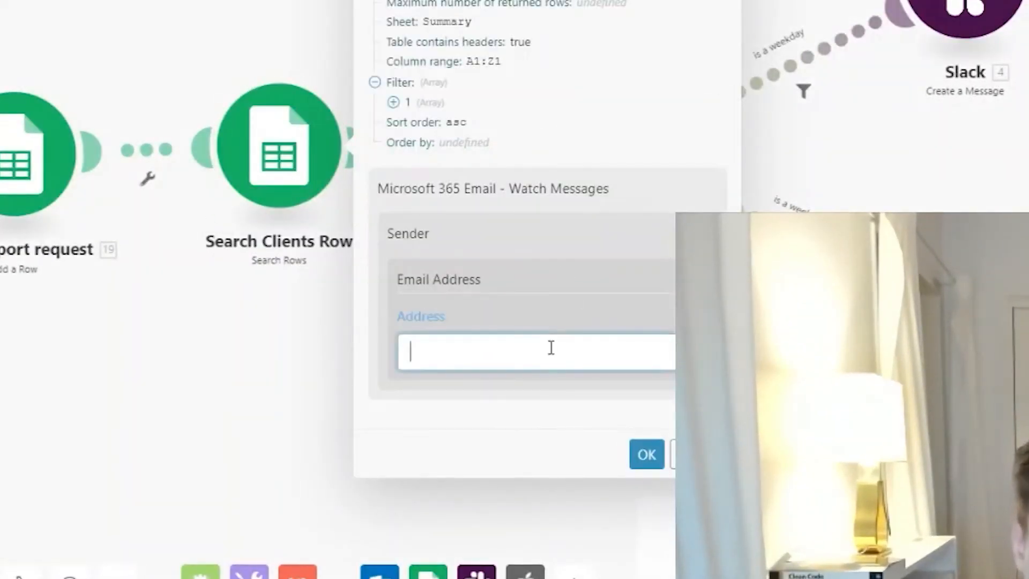
type("test@mail")
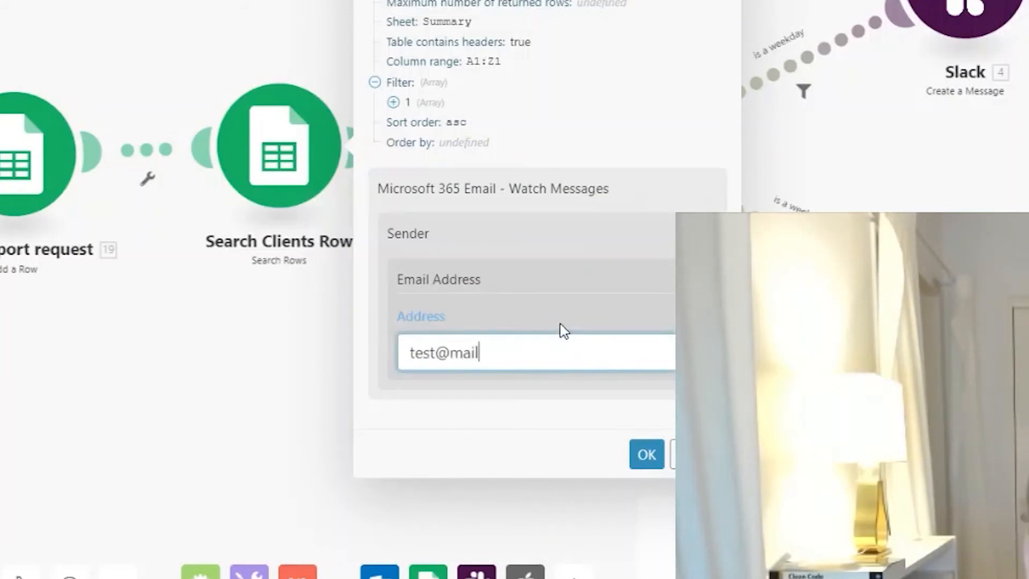
type(".com")
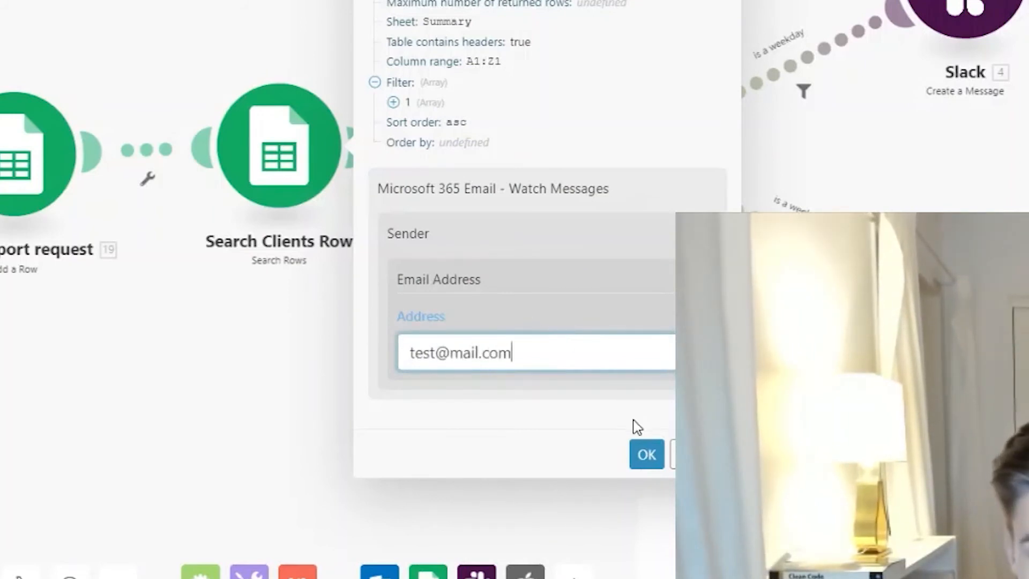
left_click(646, 454)
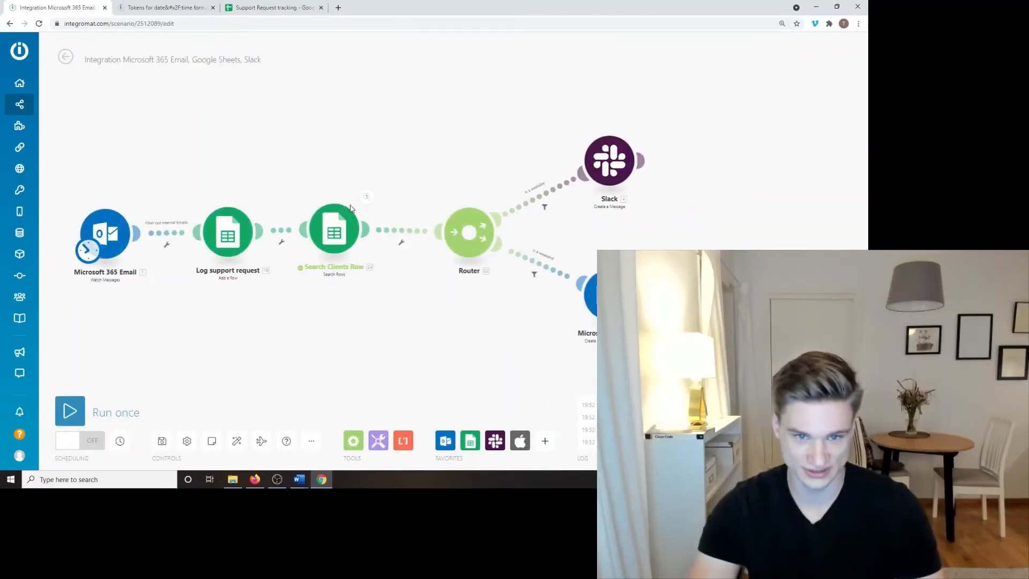
Step: Inspect the run output showing the matched row with 2.00 requests, then return to the spreadsheet
left_click(368, 197)
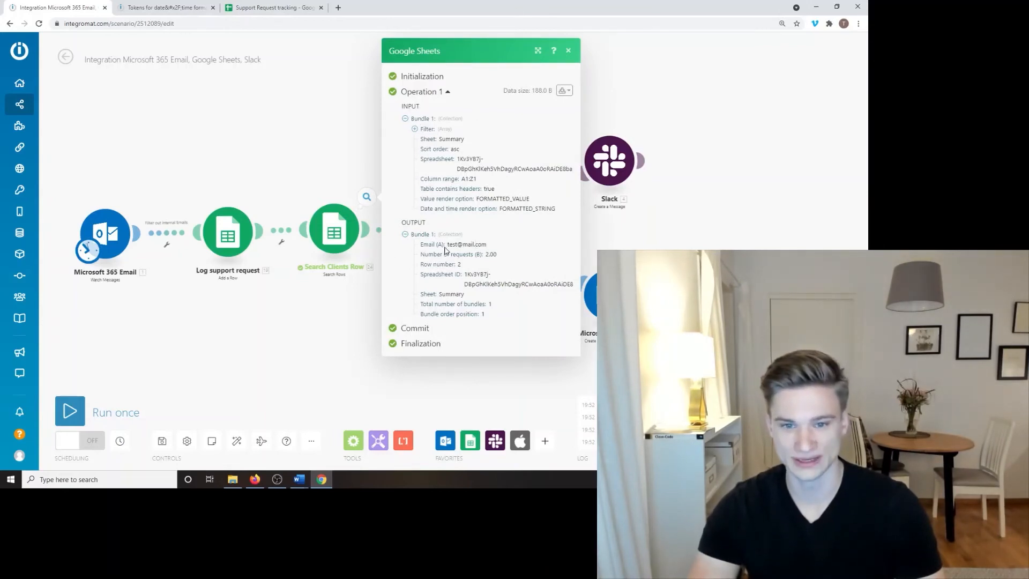
mouse_move(449, 245)
left_mouse_down()
mouse_move(485, 254)
mouse_move(484, 245)
mouse_move(445, 255)
left_mouse_up()
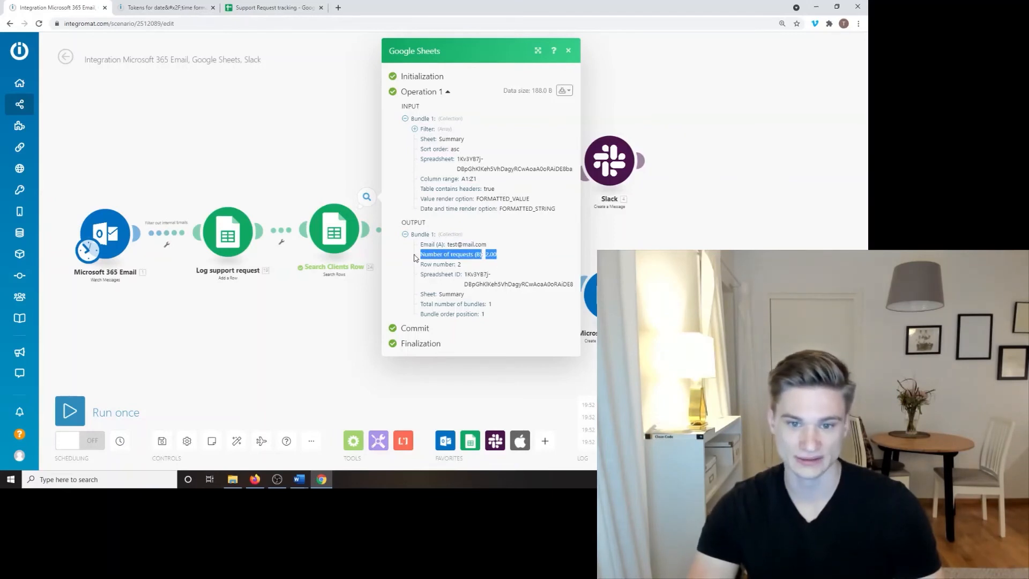
left_click(459, 262)
left_click(300, 8)
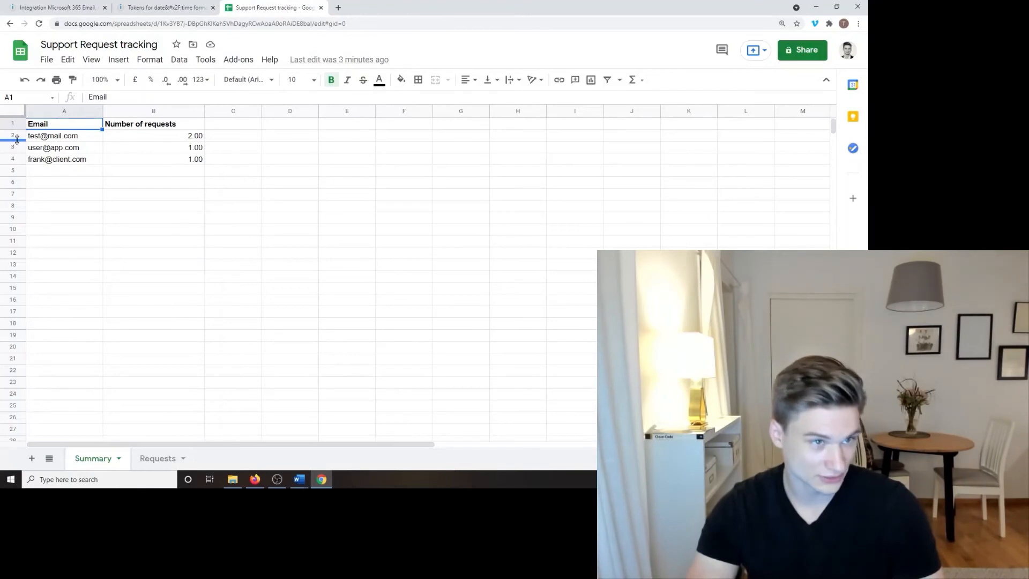
Step: Format column B (Number of requests) as Automatic so the counts read 2, 1, 1
left_click(31, 5)
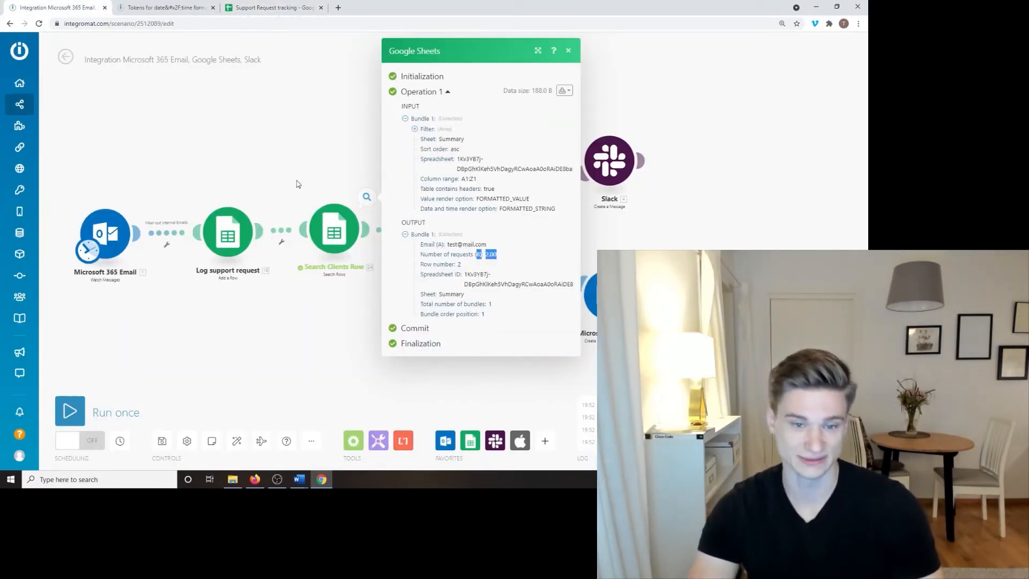
left_click(279, 6)
left_click(179, 112)
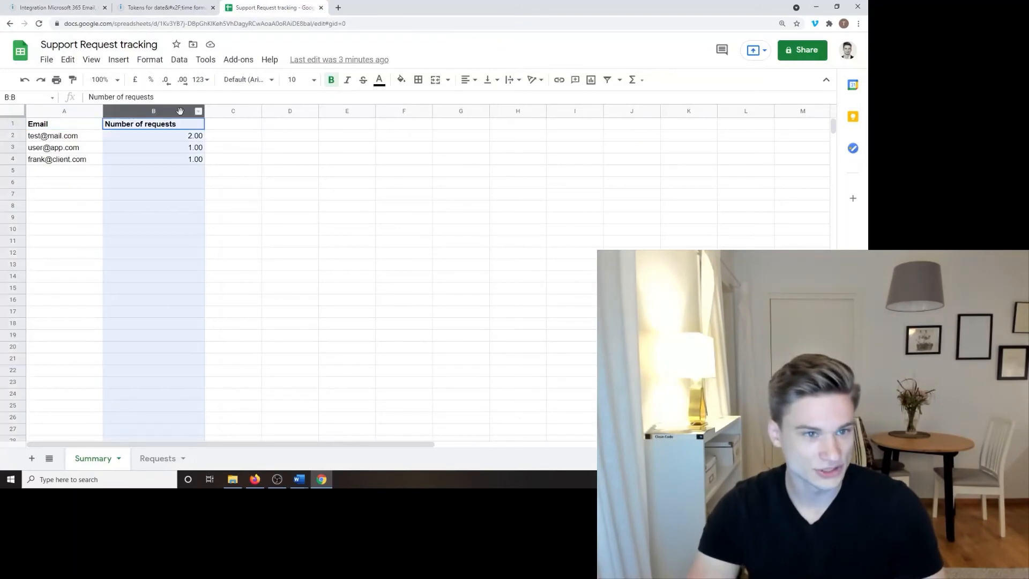
left_click(149, 60)
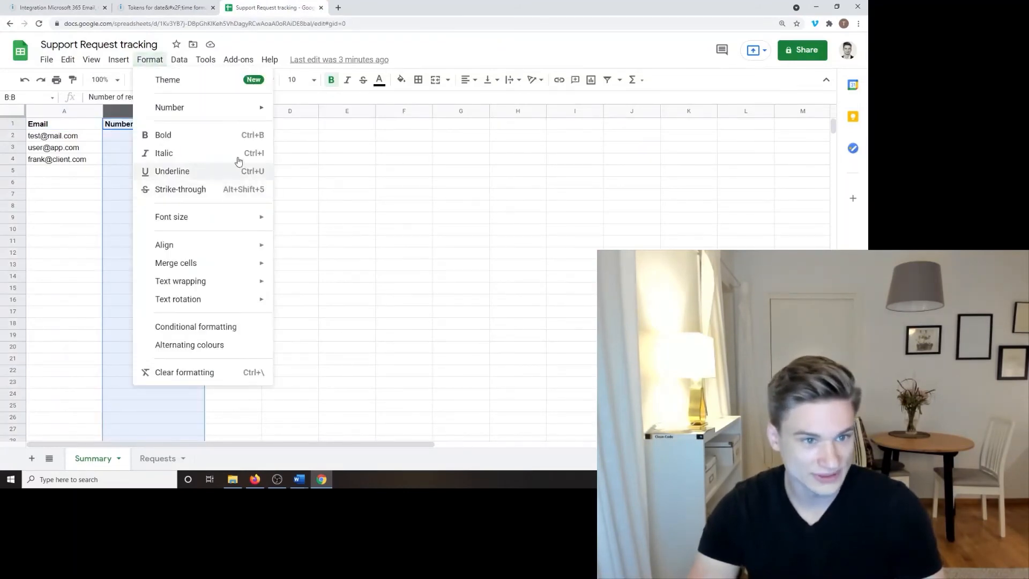
mouse_move(228, 107)
left_click(367, 111)
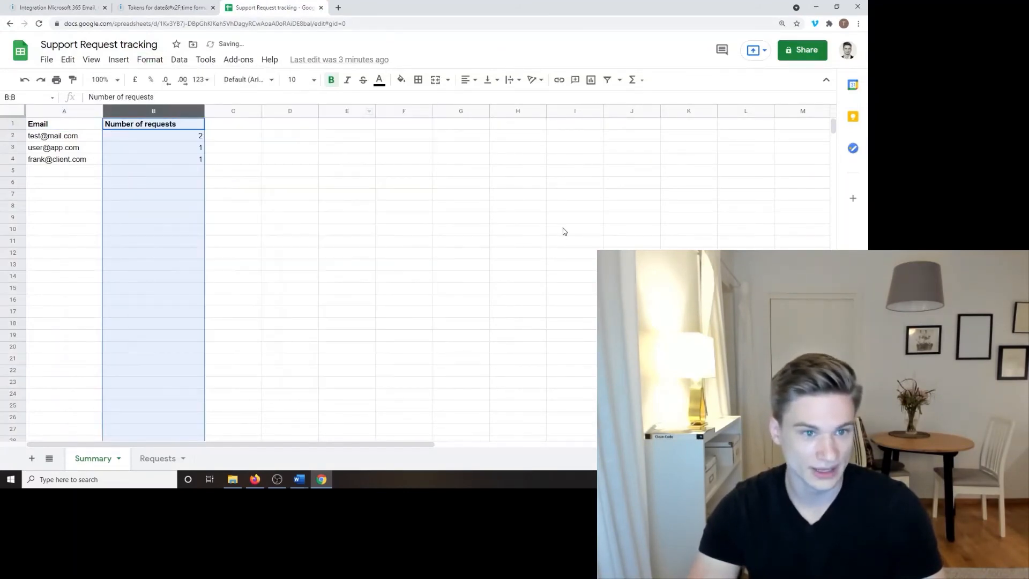
left_click(563, 229)
left_click_drag(184, 141, 185, 151)
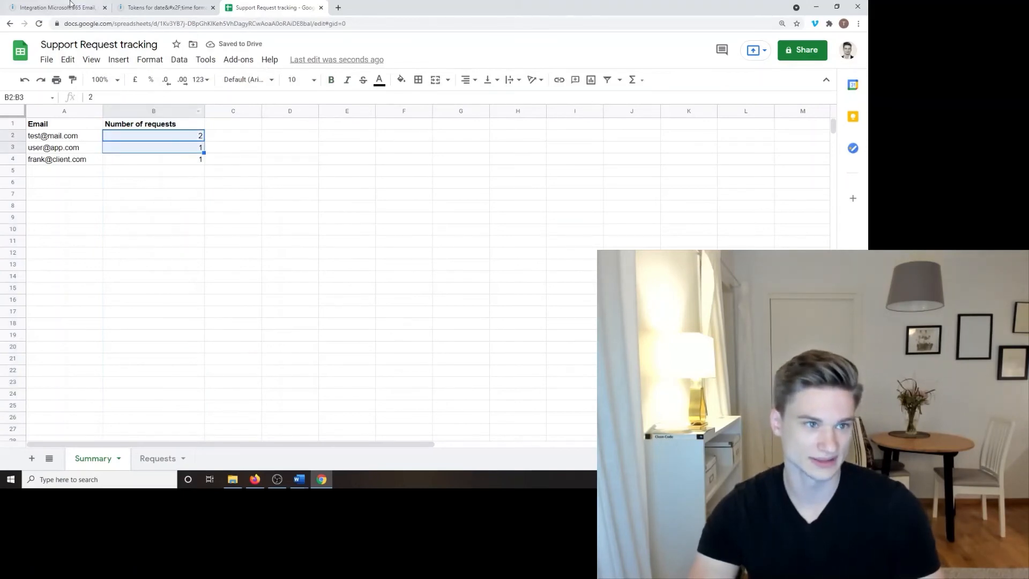
Step: Back in Integromat, start a Run-this-module-only test of Search Clients Row
left_click(70, 6)
right_click(334, 230)
left_click(380, 243)
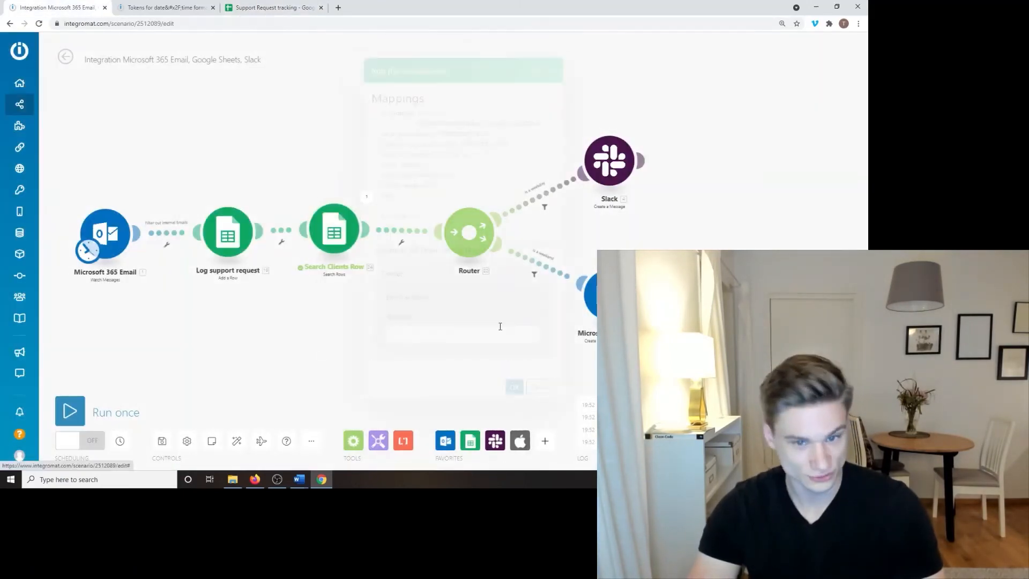
Step: Run Search Clients Row with the suggested test address and confirm it returns 2 requests
left_click(486, 341)
type("test@mail.com")
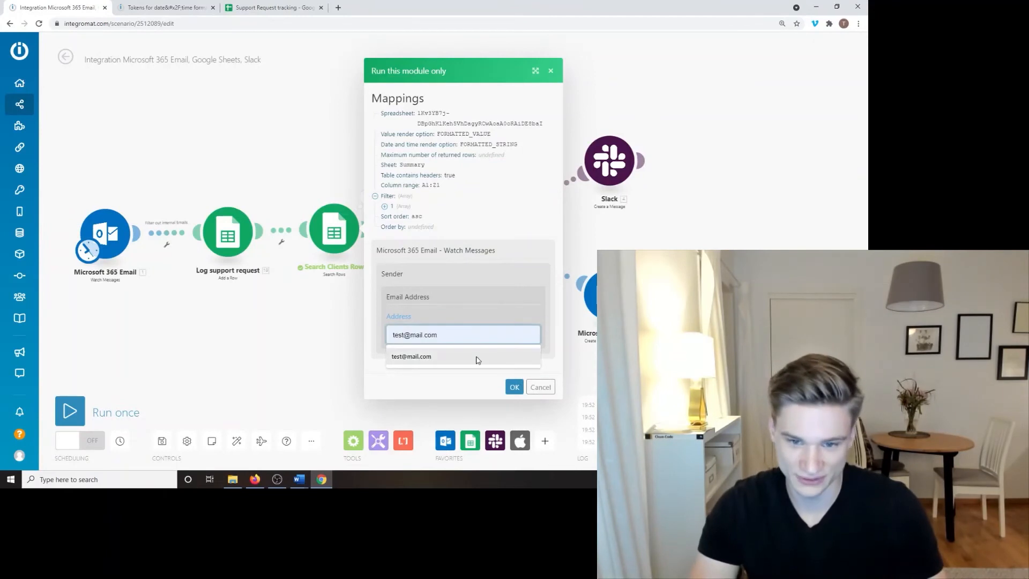
left_click(475, 356)
left_click(514, 387)
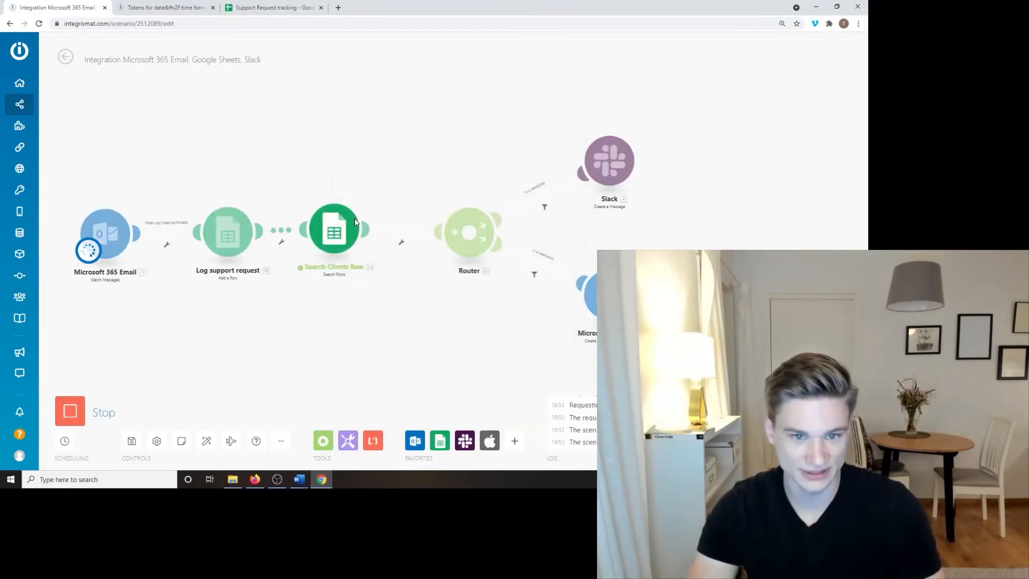
left_click(366, 197)
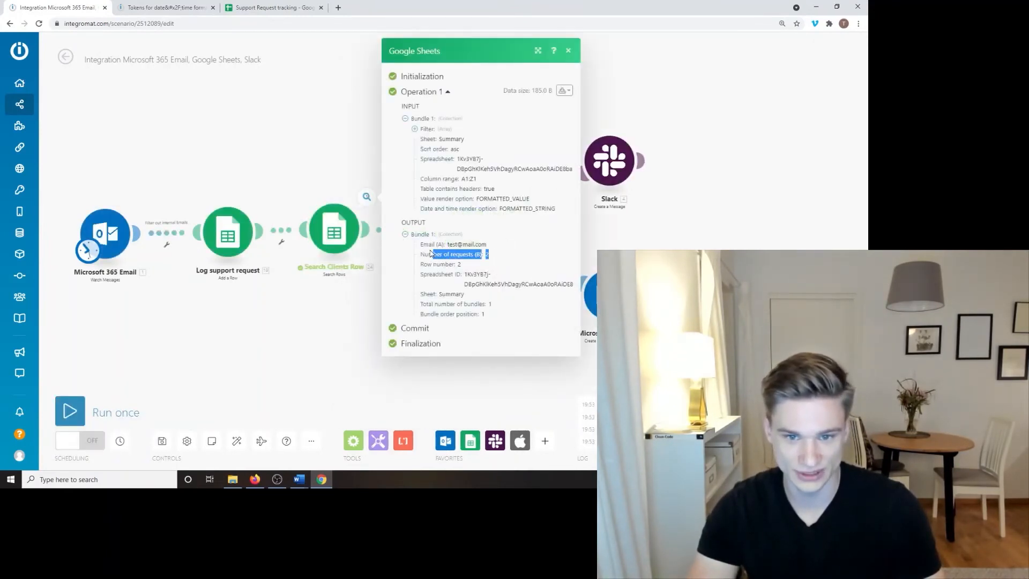
left_click_drag(497, 259, 412, 245)
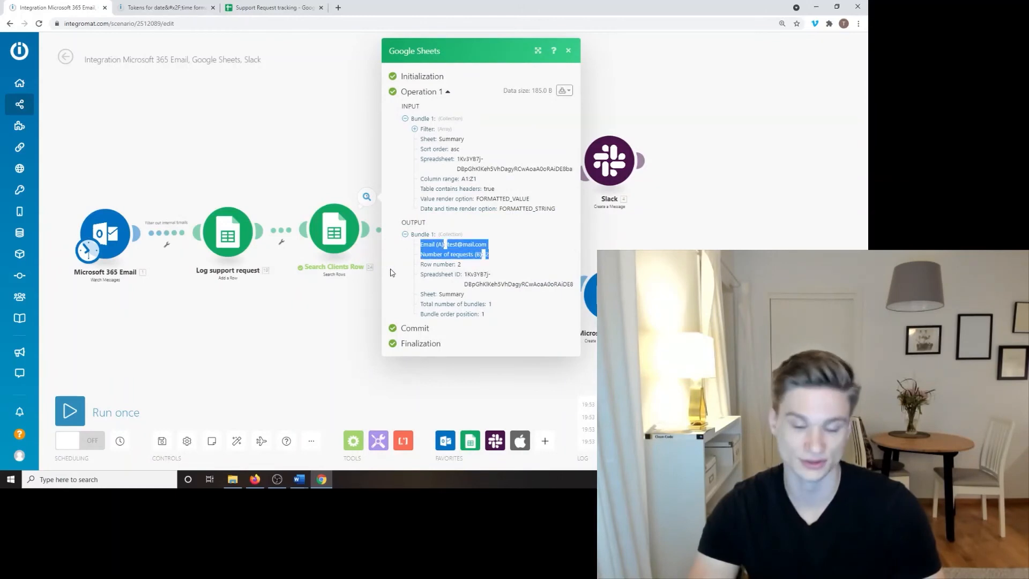
left_click(321, 372)
Step: Compare with the sheet, where the first client's count in B2 is 2
left_click(270, 7)
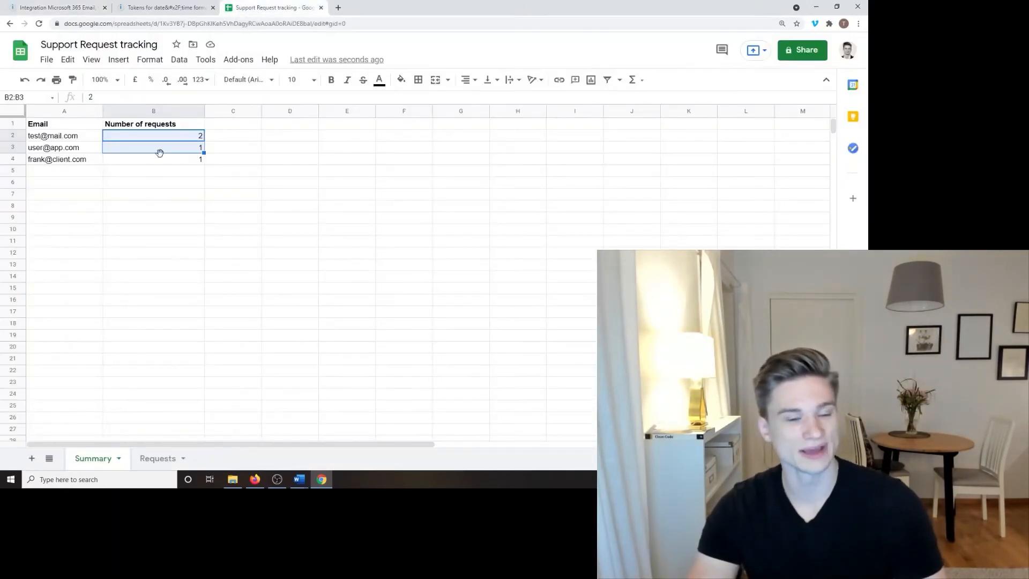
left_click(176, 161)
left_click(187, 140)
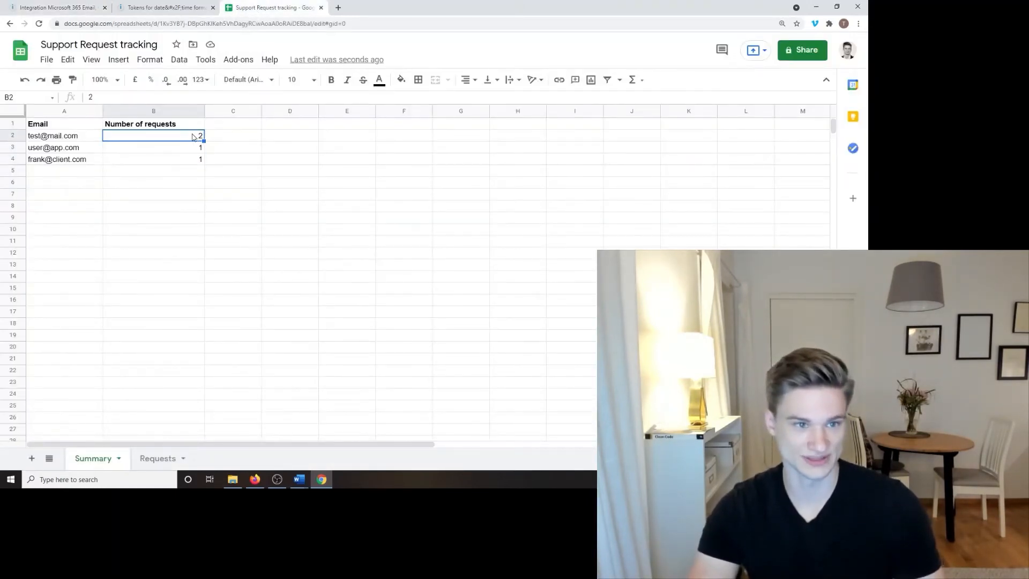
left_click(63, 8)
left_click_drag(404, 287, 344, 291)
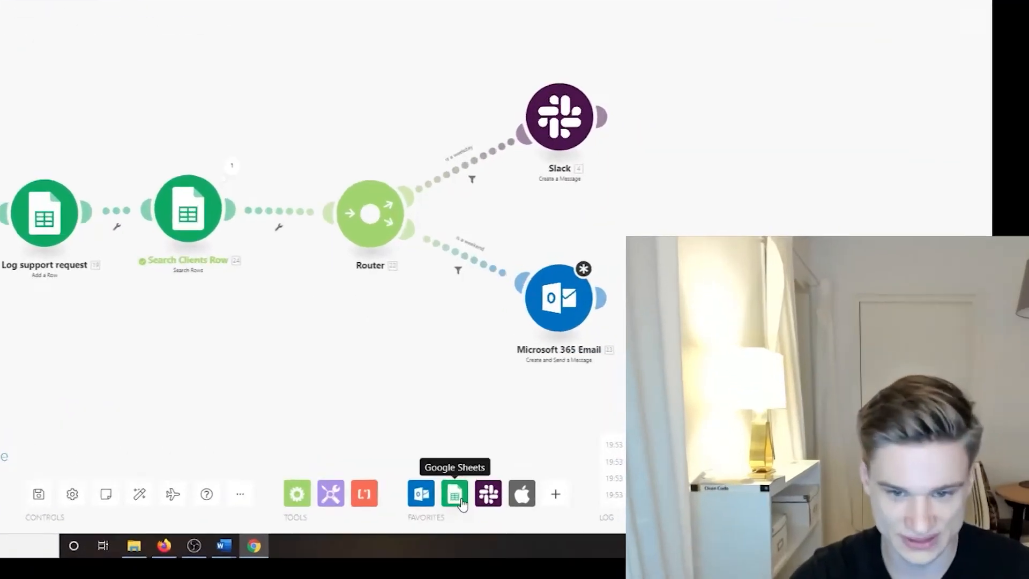
Step: Add a Google Sheets Update a Row module right after Search Clients Row, shifting Router, Slack and Email right
left_click(462, 504)
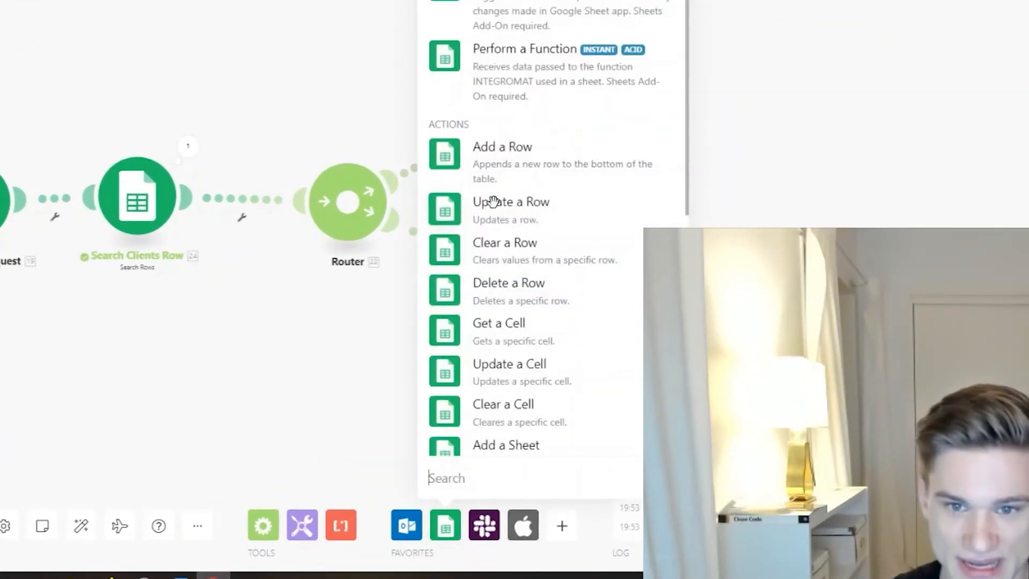
left_click(493, 213)
left_click_drag(488, 205, 248, 197)
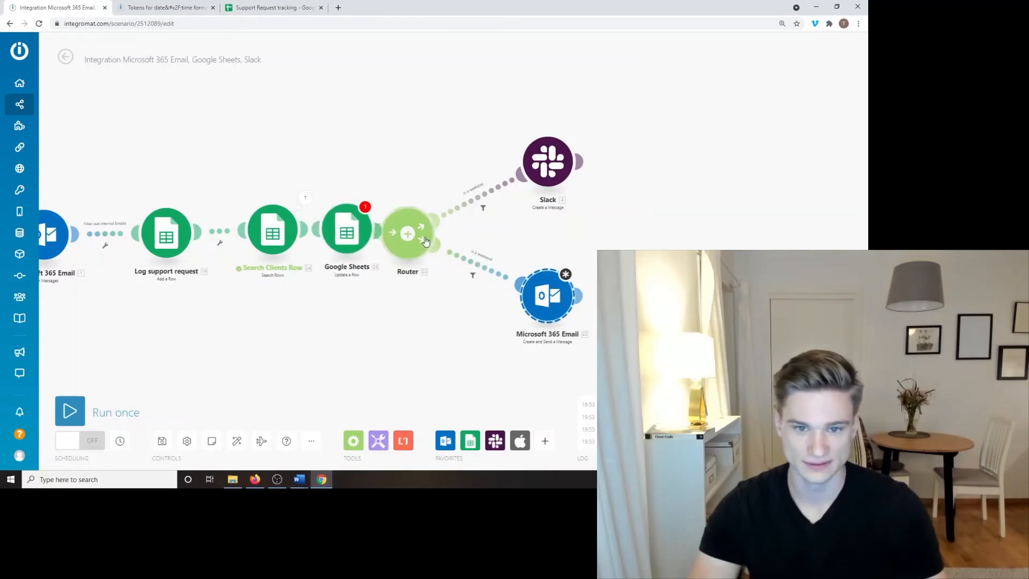
left_click(547, 179, "shift")
left_click_drag(553, 165, 642, 157)
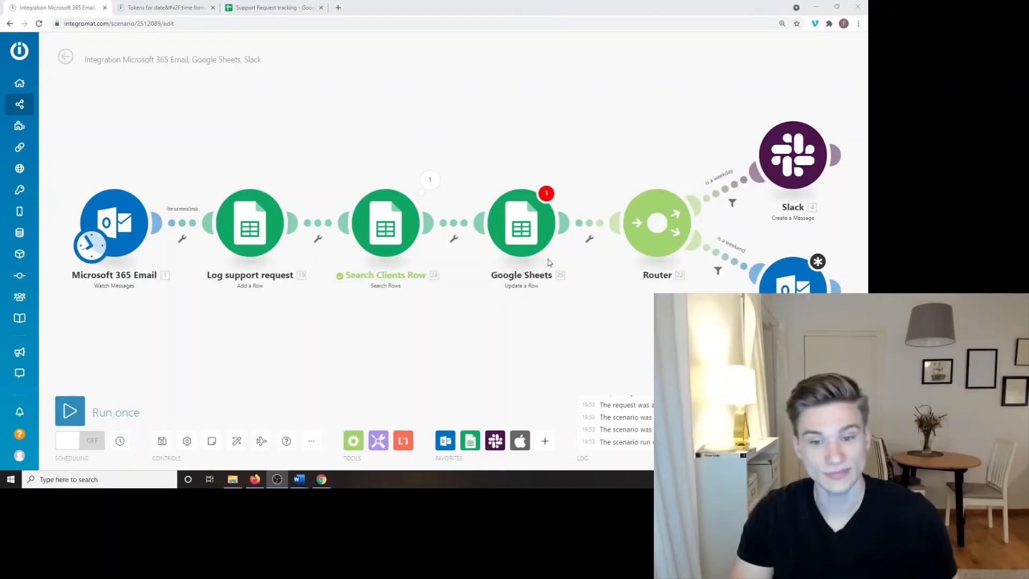
Step: Rearrange the scenario's modules and auto-align them into a single row
left_click(474, 320)
left_click_drag(388, 230, 334, 70)
scroll(475, 225, "down", 2)
left_click_drag(479, 292, 453, 197)
left_click_drag(470, 146, 454, 348)
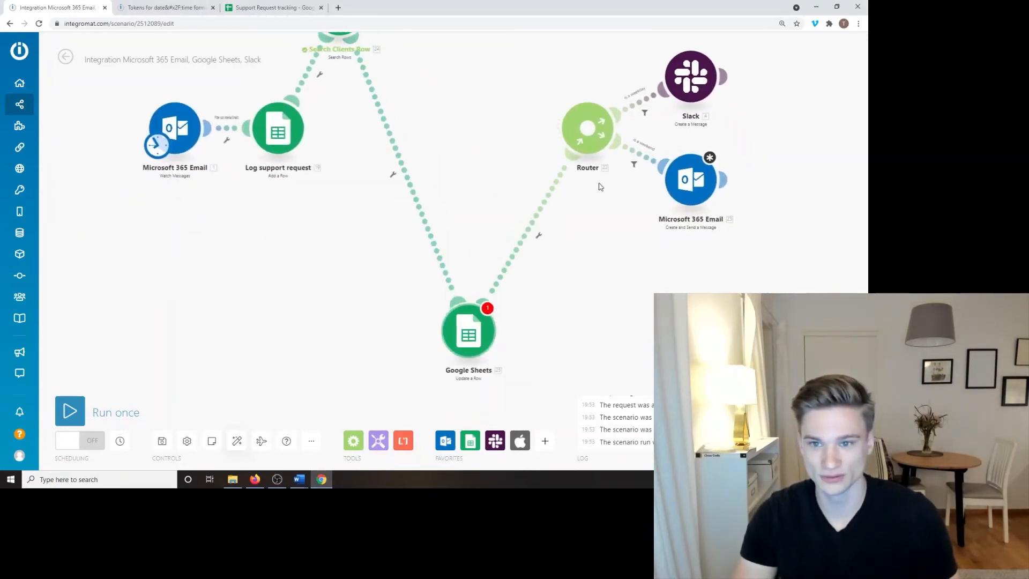
left_click_drag(590, 134, 530, 55)
left_click_drag(691, 182, 749, 298)
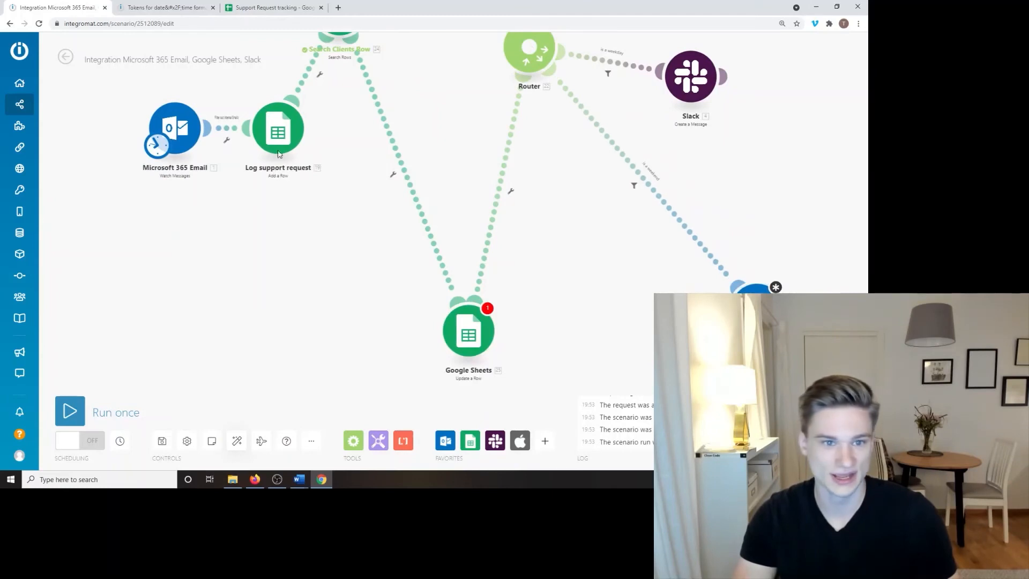
left_click_drag(278, 128, 276, 304)
left_click_drag(177, 129, 117, 107)
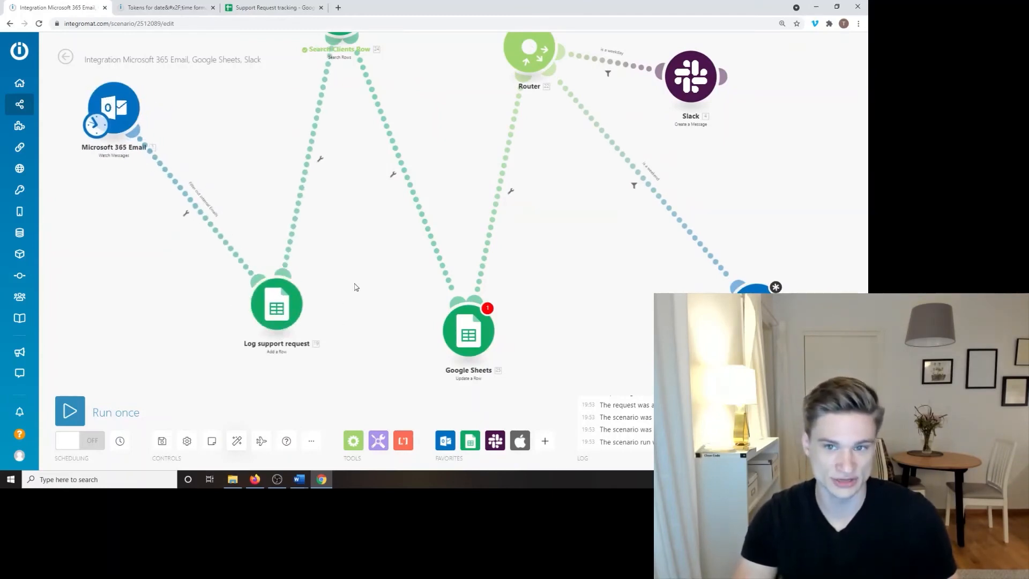
scroll(355, 288, "down", 3)
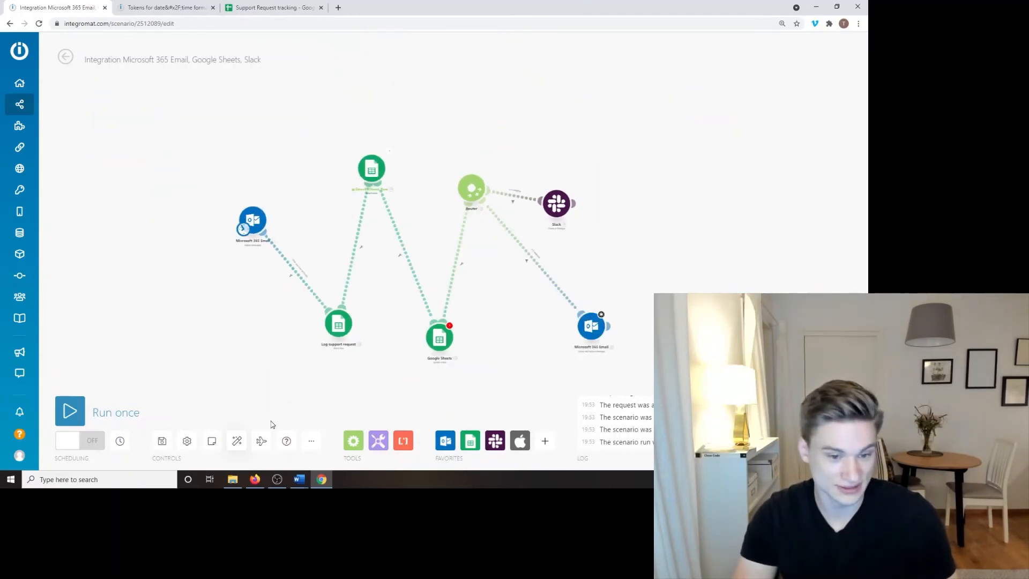
left_click(237, 441)
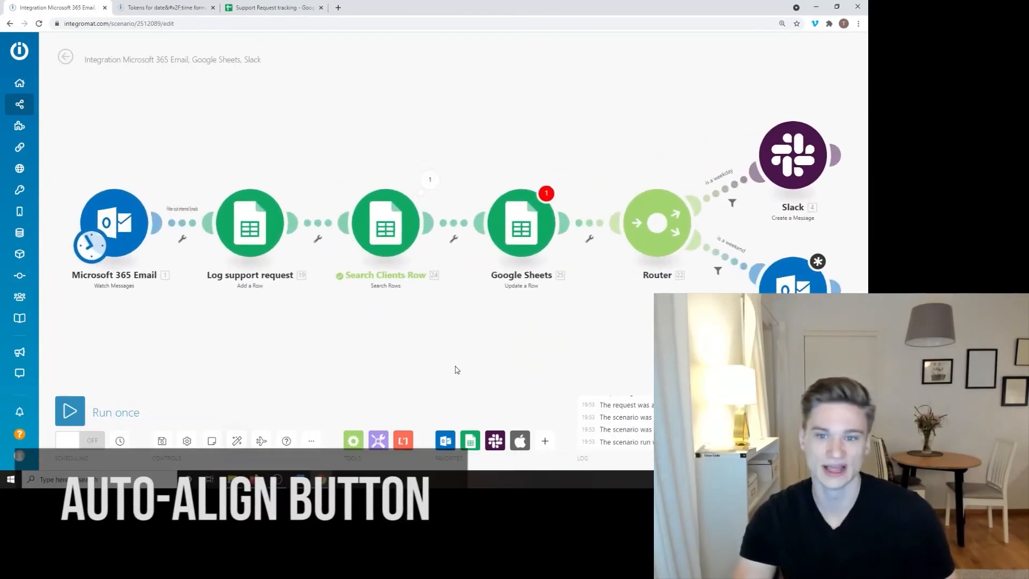
left_click_drag(597, 333, 381, 318)
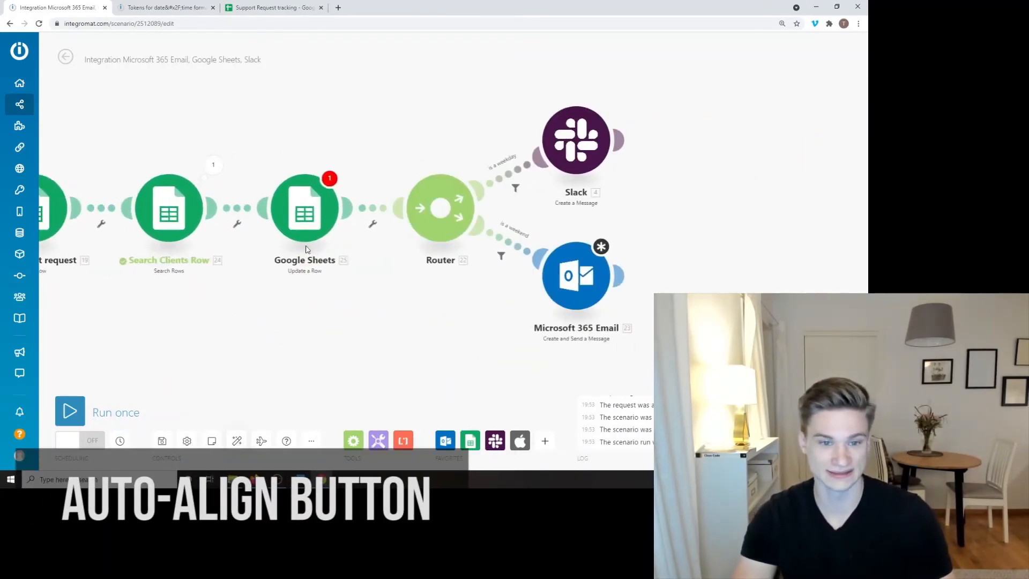
left_click_drag(294, 346, 507, 330)
Step: Rename the new Google Sheets module to 'Update service request counter'
right_click(524, 205)
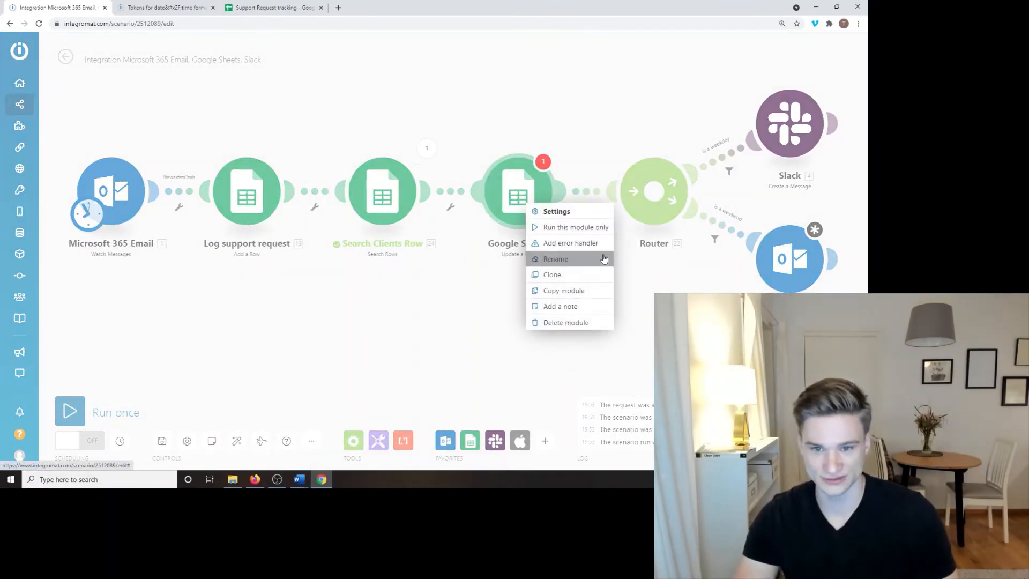
left_click(603, 263)
type("Update req")
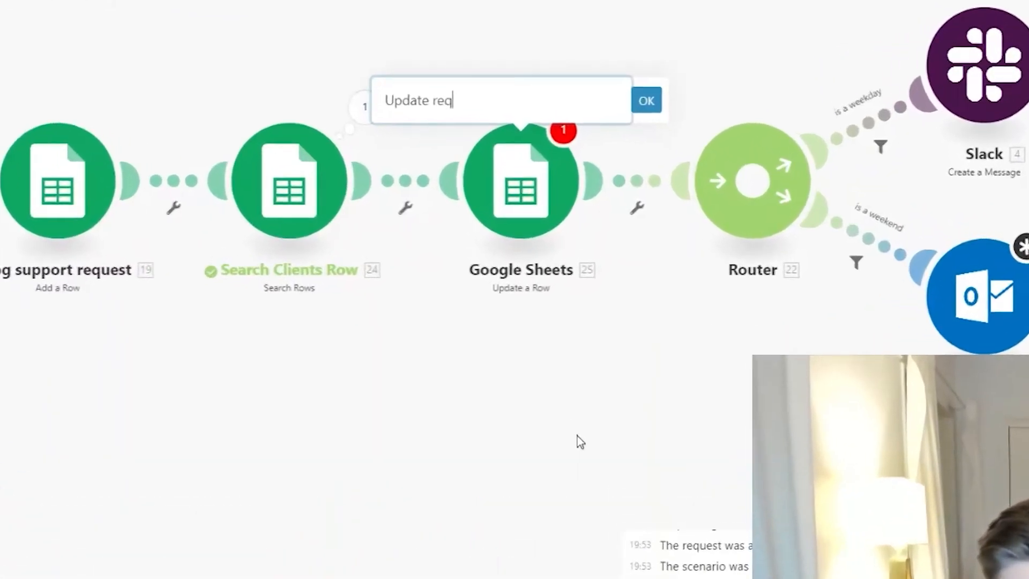
key("BackSpace")
key("BackSpace")
key("BackSpace")
type("servce")
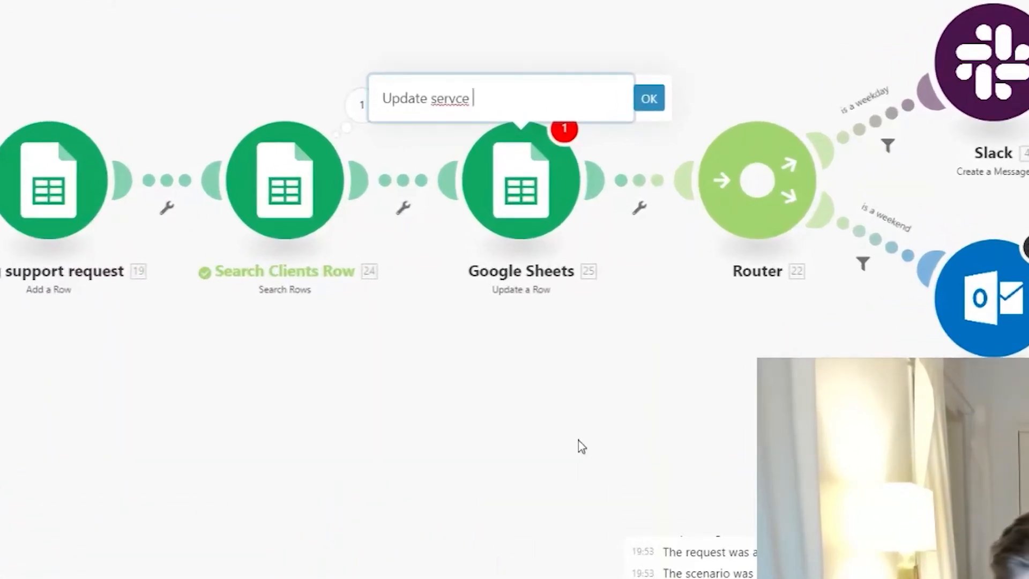
key("BackSpace")
key("BackSpace")
key("BackSpace")
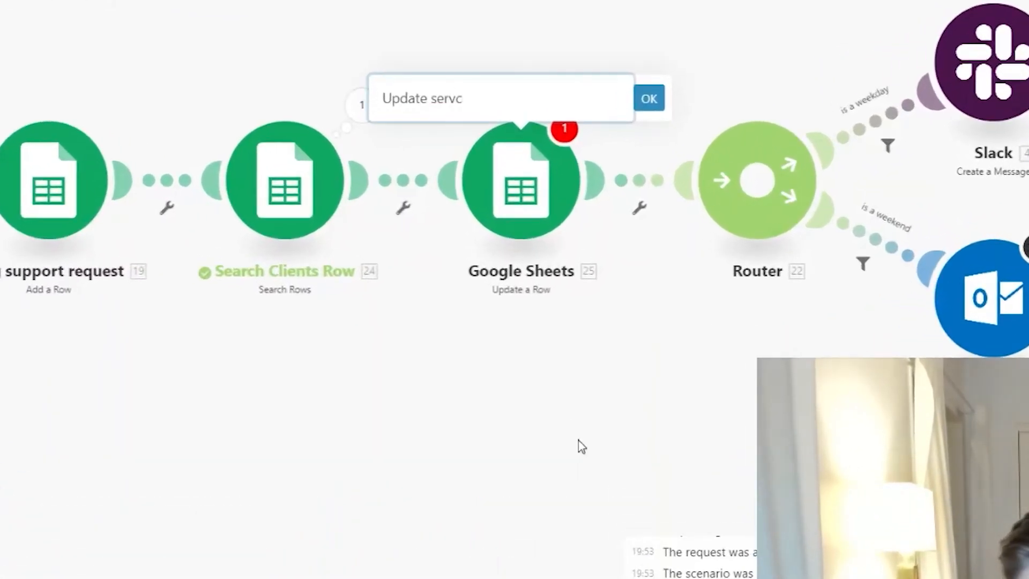
type("ice request ")
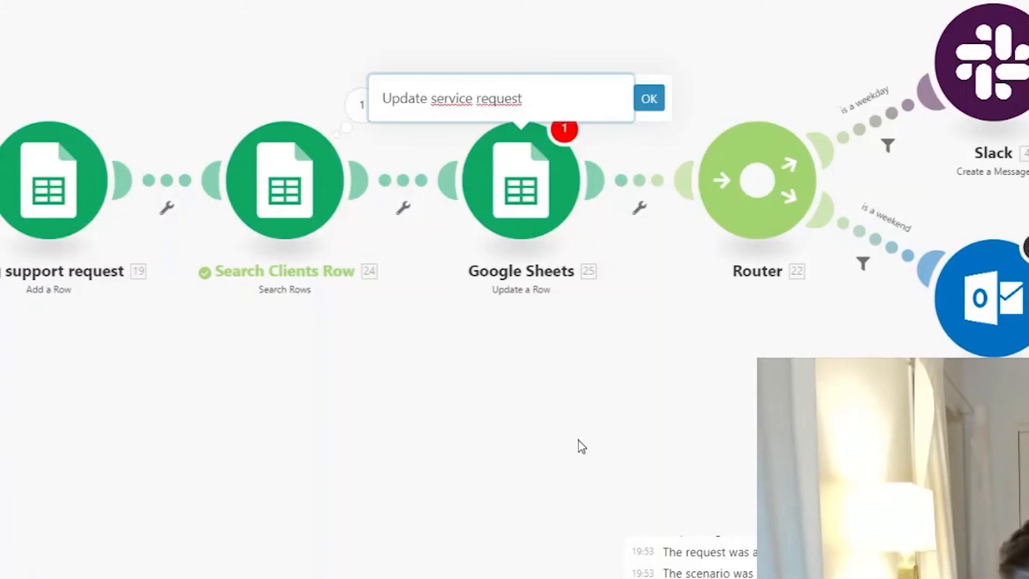
type("counter")
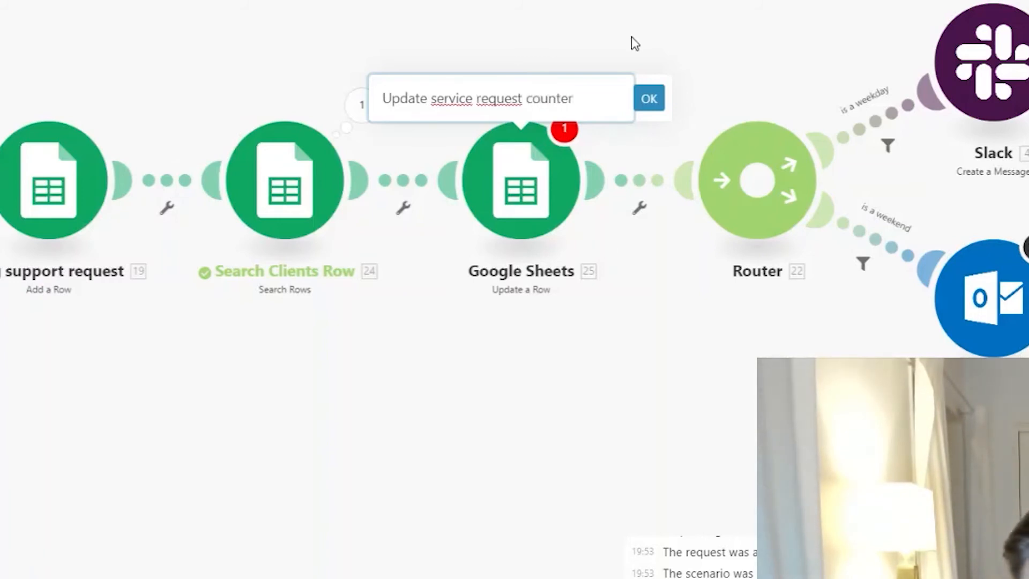
left_click(649, 99)
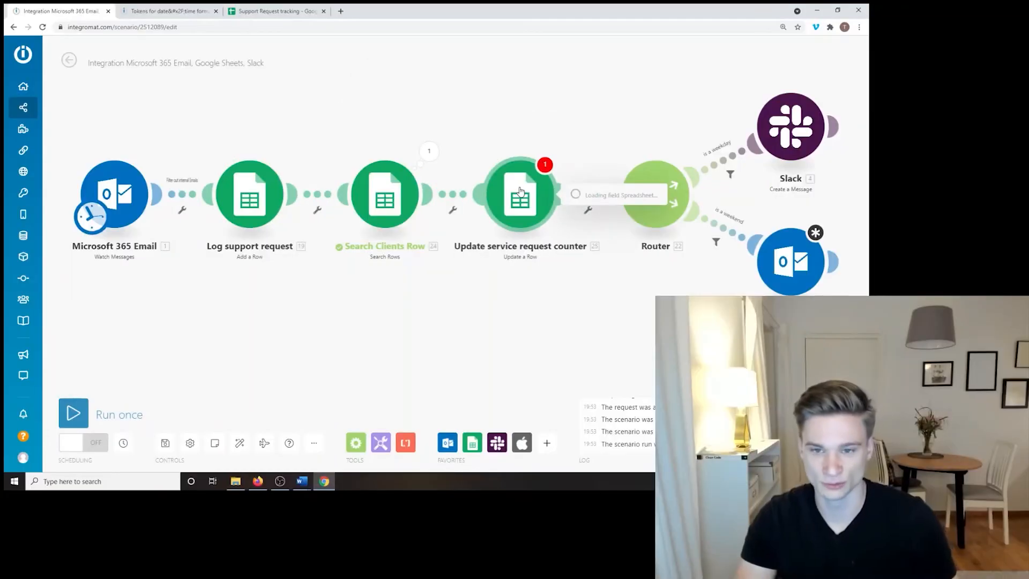
Step: Set its connection to the other Google account, spreadsheet Support Request tracking, sheet Summary
left_click(437, 255)
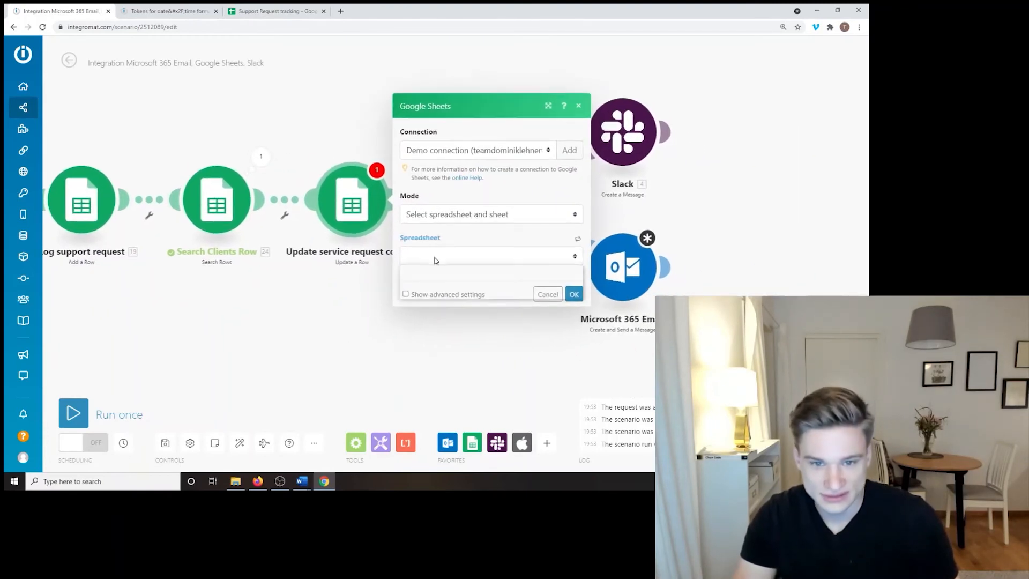
left_click(459, 153)
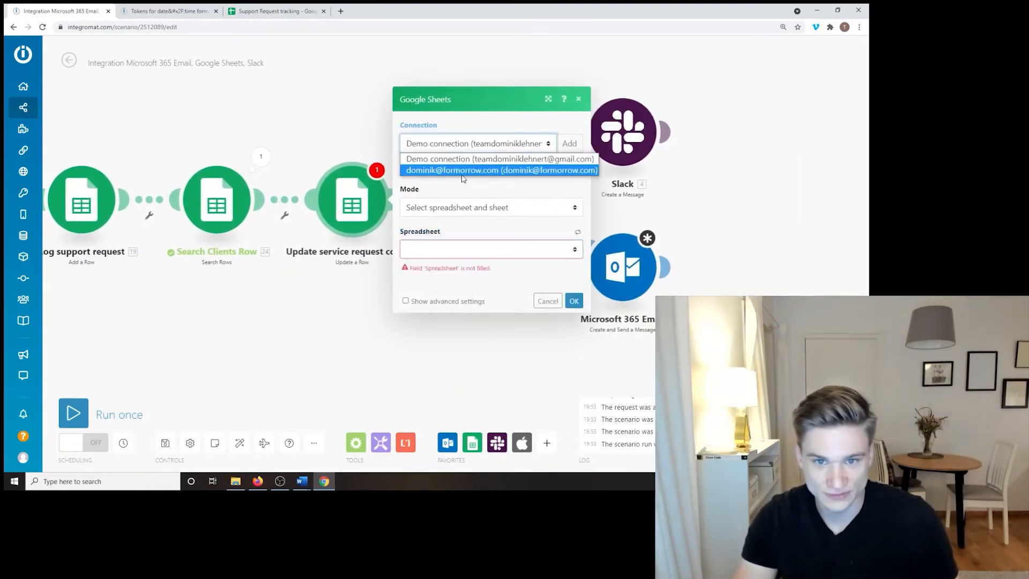
left_click(464, 173)
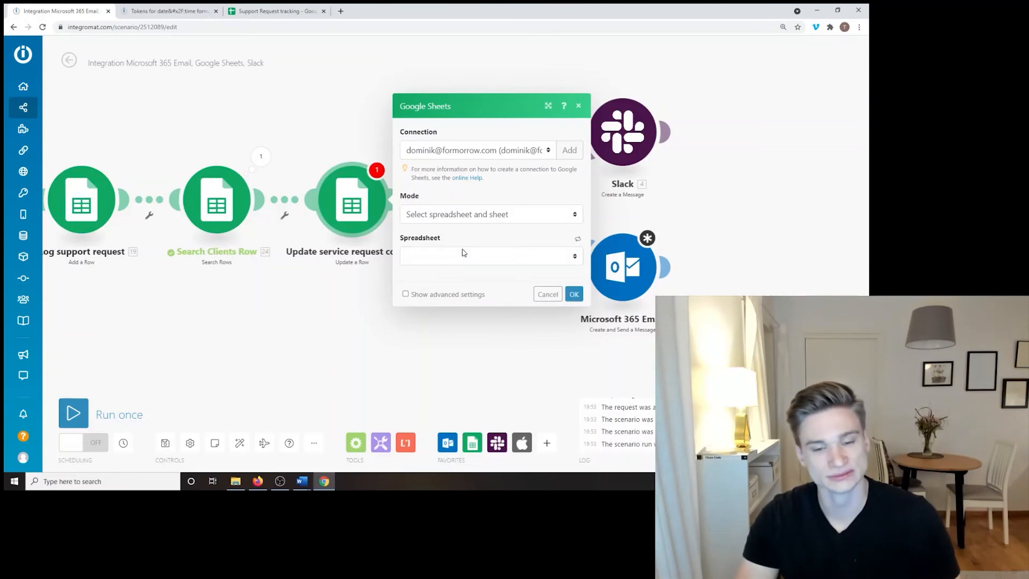
left_click(461, 256)
left_click(462, 328)
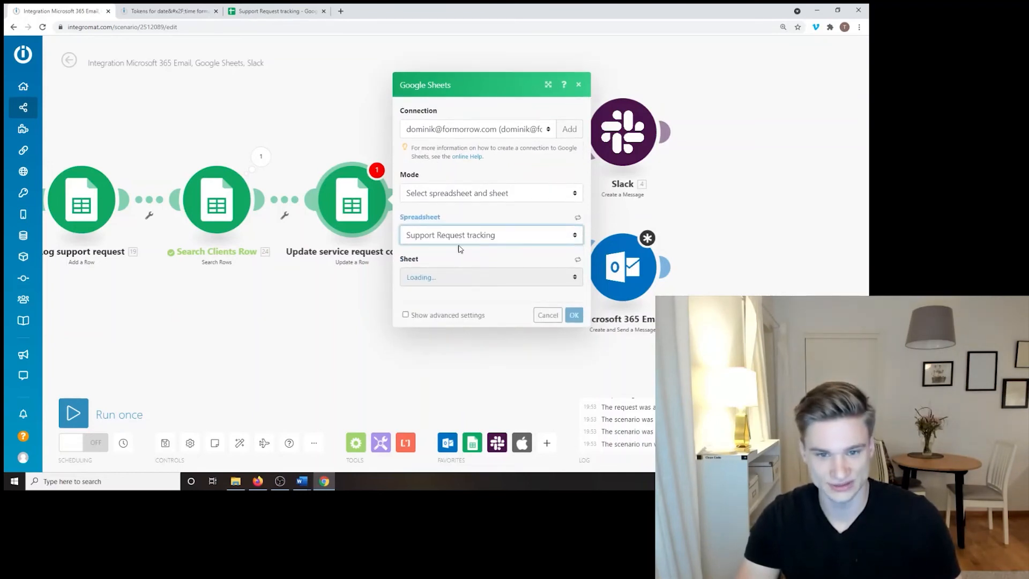
left_click(453, 278)
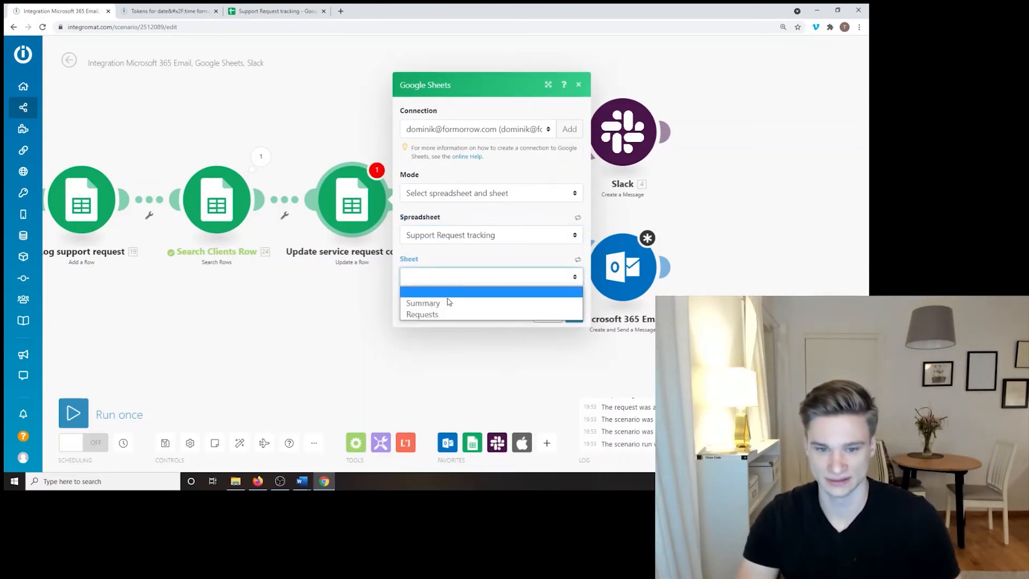
left_click(447, 302)
Step: Check in the sheet that the first client sits on row 2 before filling the row number
left_click(448, 290)
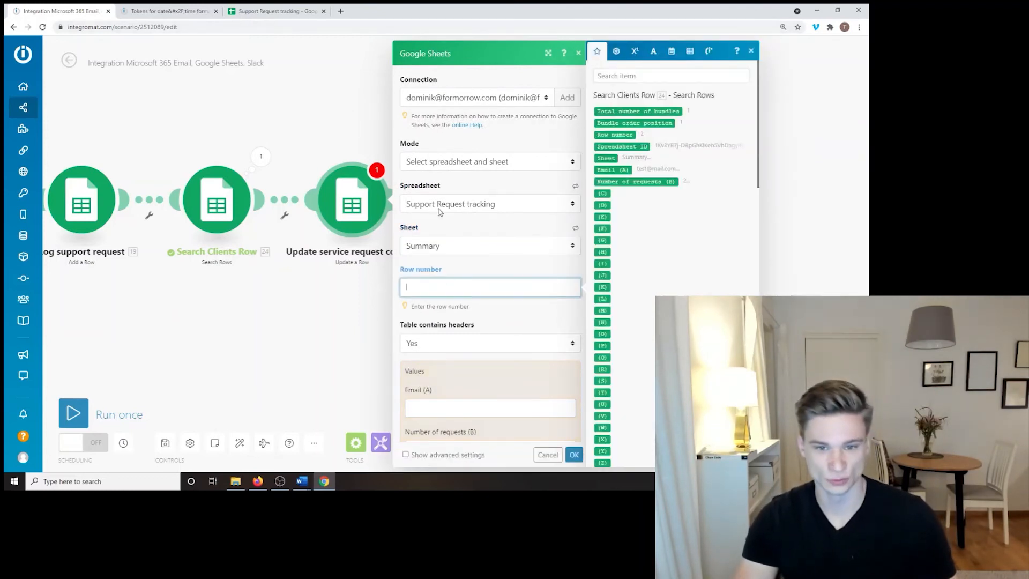
left_click(313, 11)
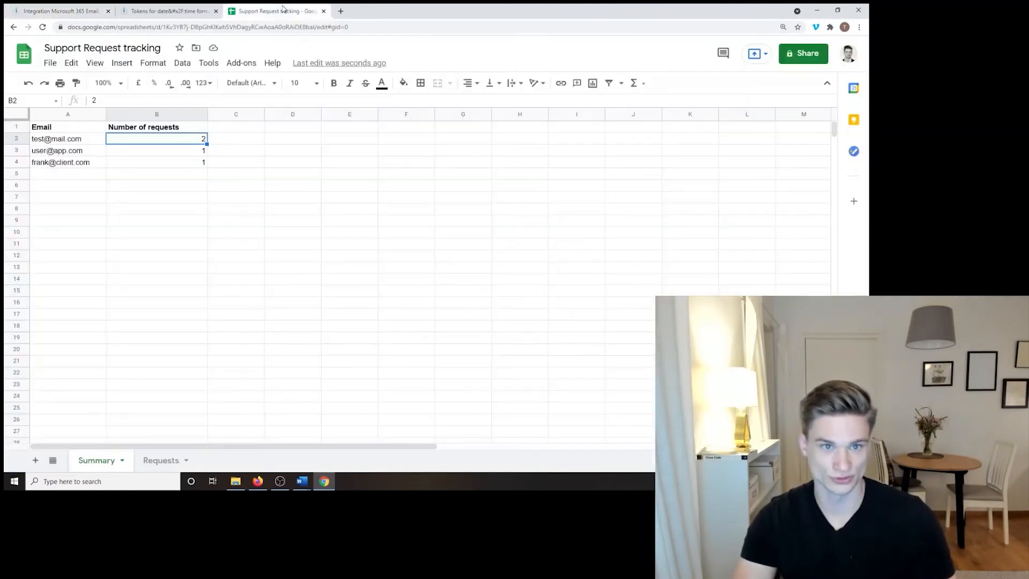
left_click(17, 138)
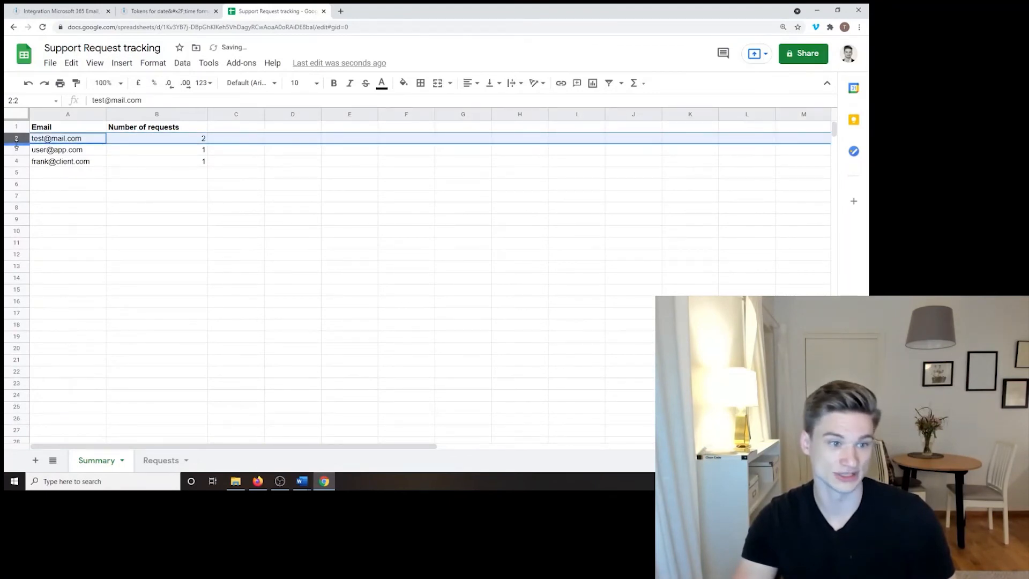
left_click(16, 150)
left_click(18, 139)
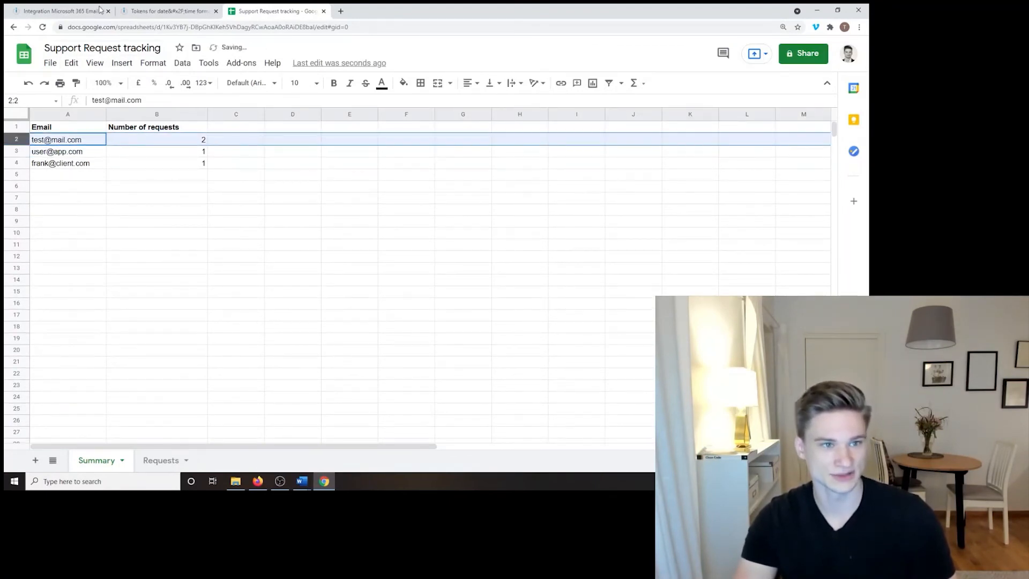
left_click(59, 11)
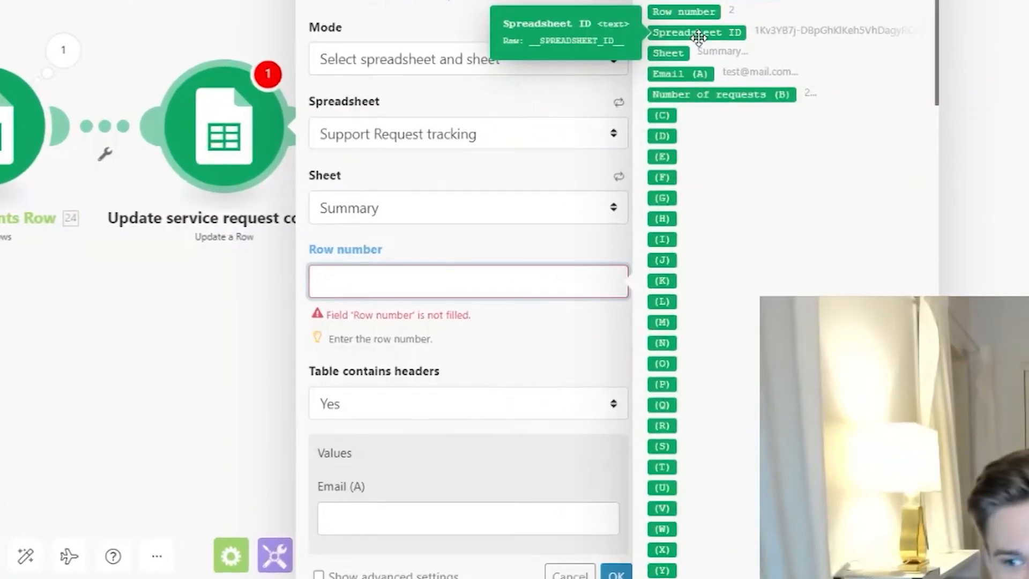
Step: Map 24. Row number into Row number and 24. Email (A) into Email (A)
left_click(692, 10)
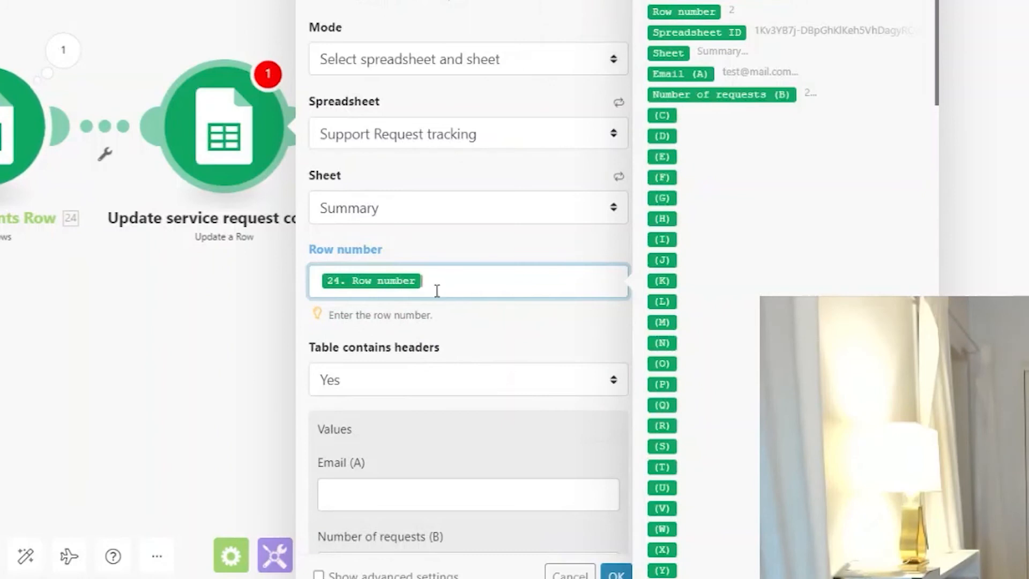
scroll(457, 211, "down", 6)
left_click(447, 104)
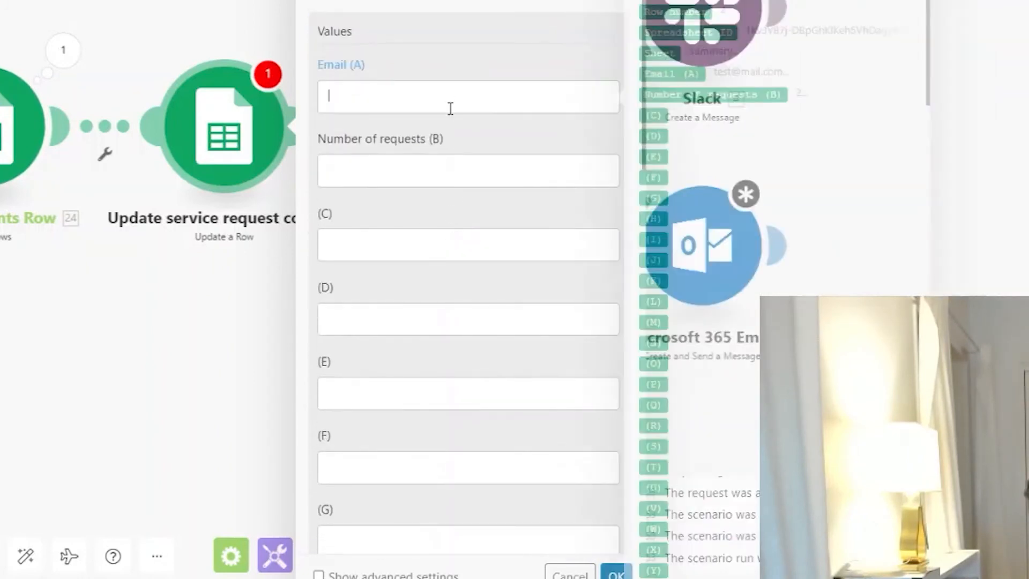
left_click(654, 73)
left_click(547, 165)
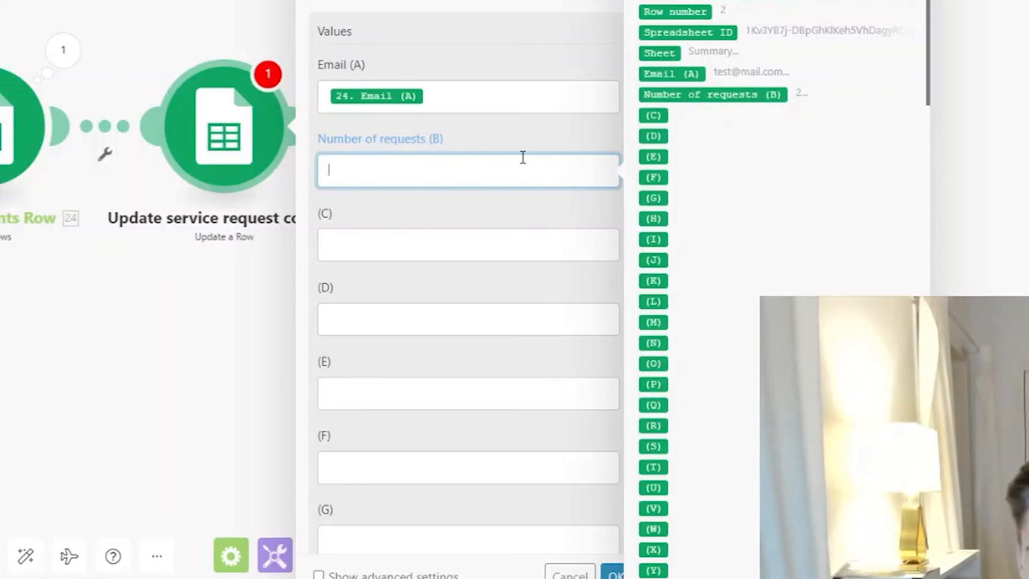
Step: Enter sum(24. Number of requests (B); 1) as the Number of requests (B) value
left_click(711, 1)
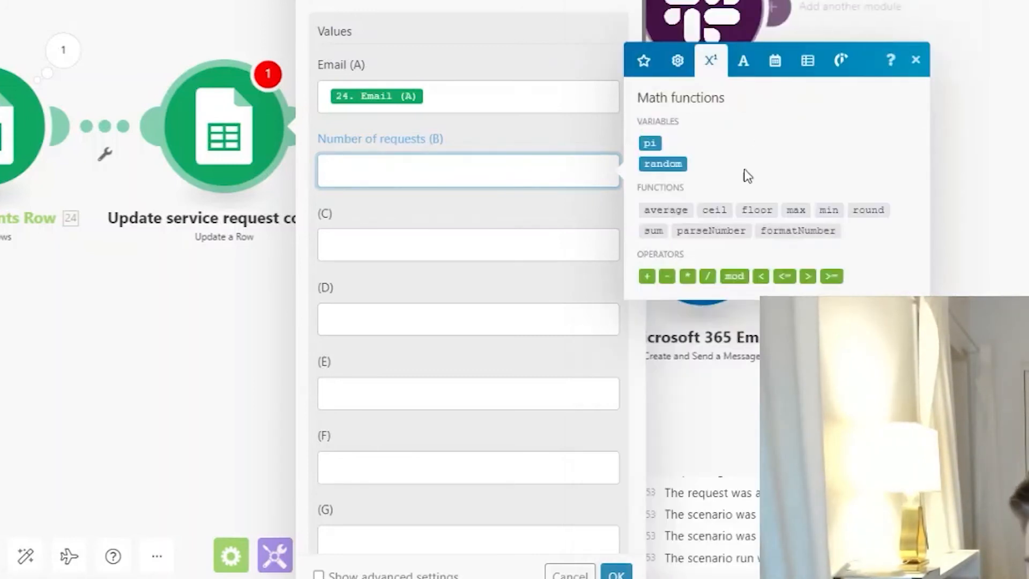
left_click(650, 234)
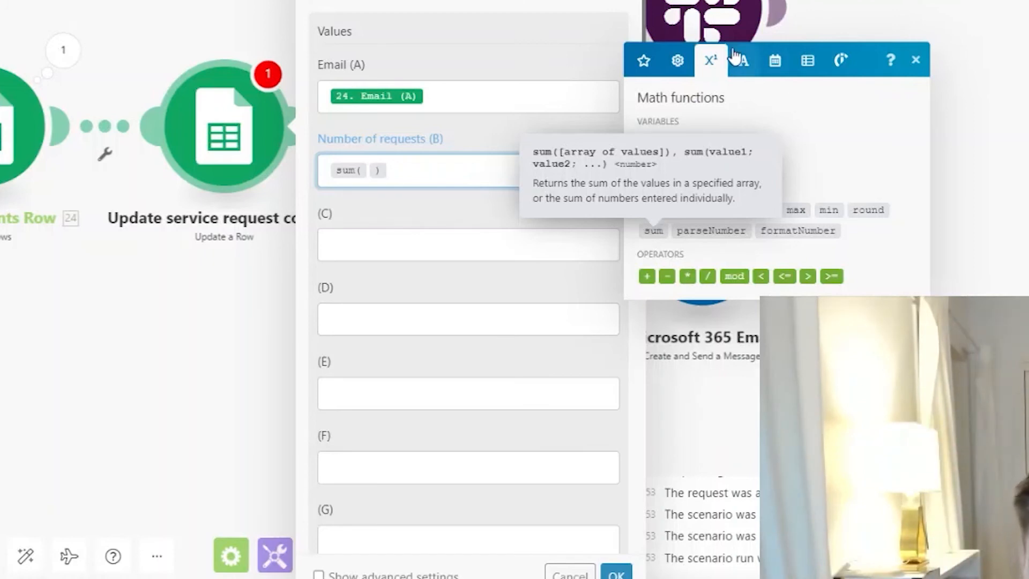
left_click(656, 63)
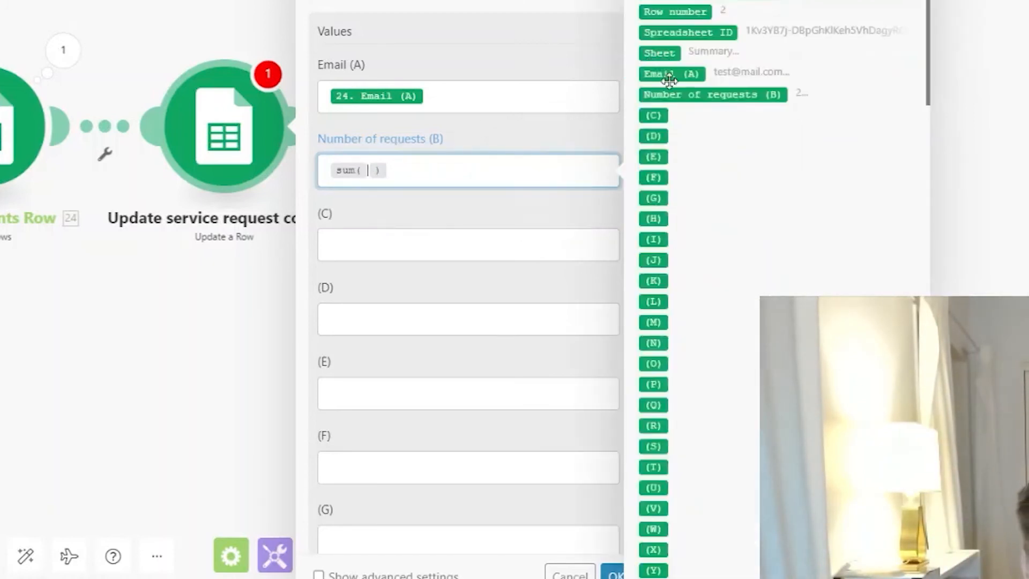
left_click(687, 95)
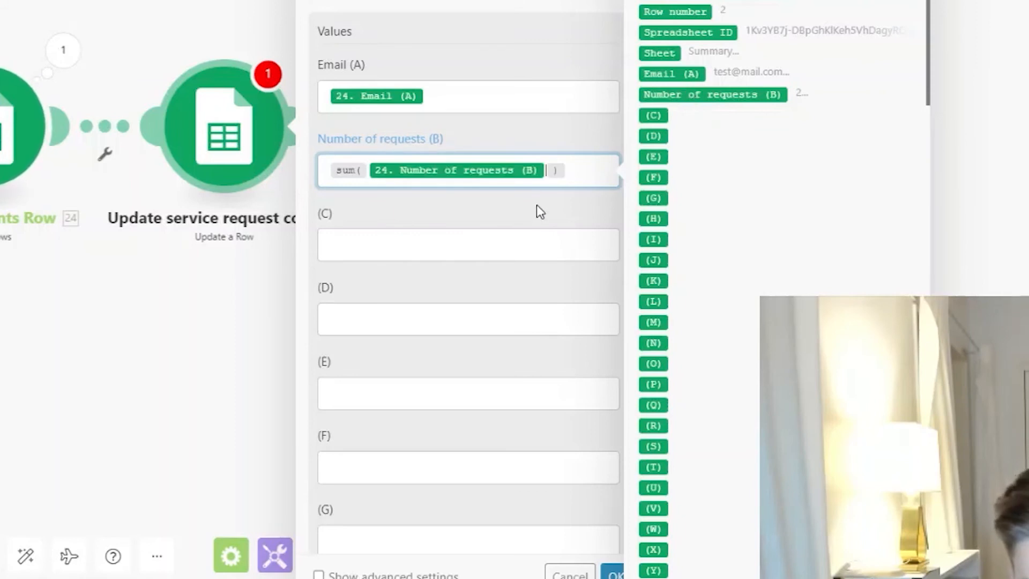
type("; 1")
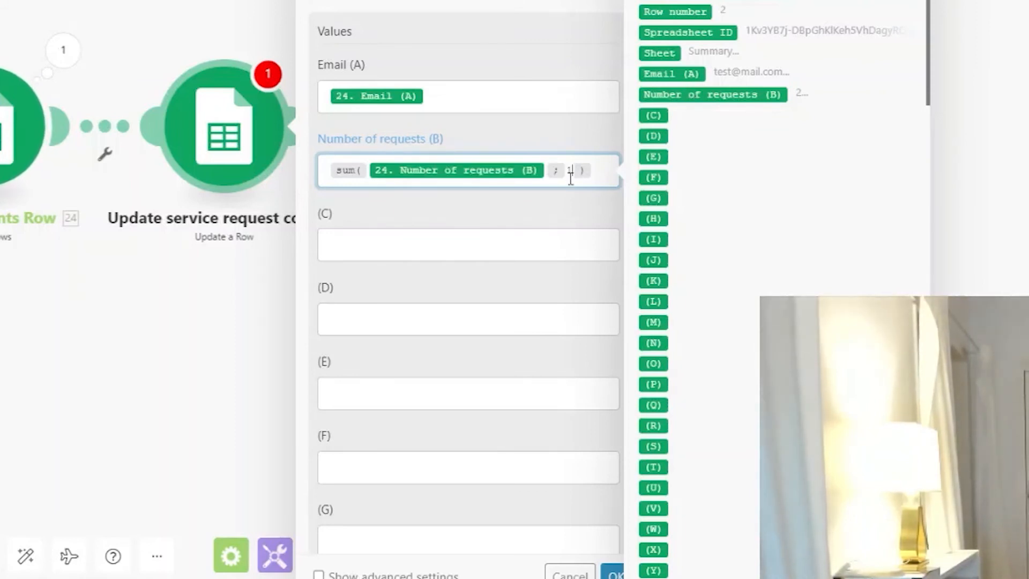
left_click(480, 214)
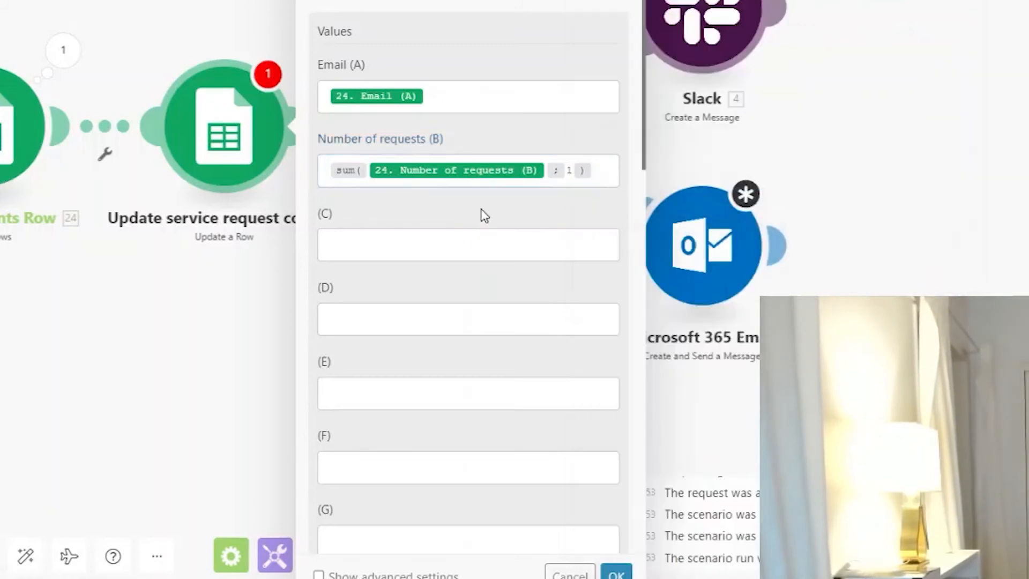
scroll(524, 370, "down", 4)
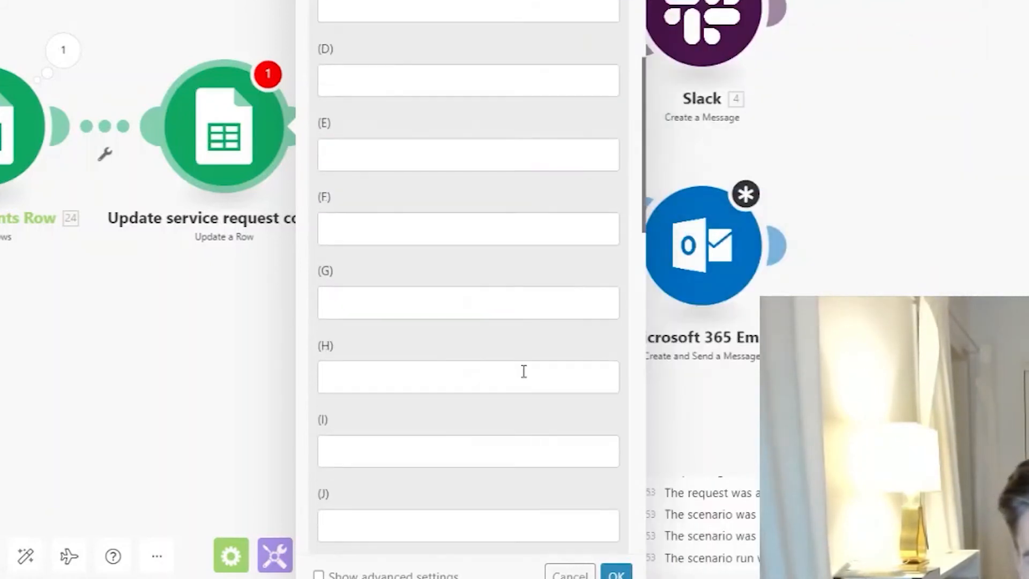
scroll(540, 393, "up", 8)
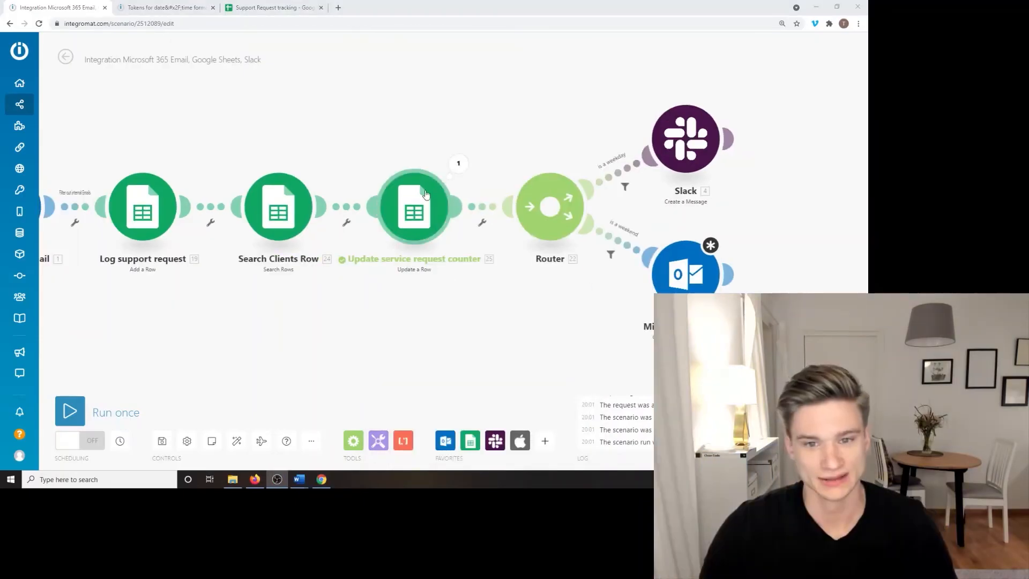
Step: Start a single-module test of the update counter step and check B2's current count in the sheet
right_click(418, 201)
left_click(439, 223)
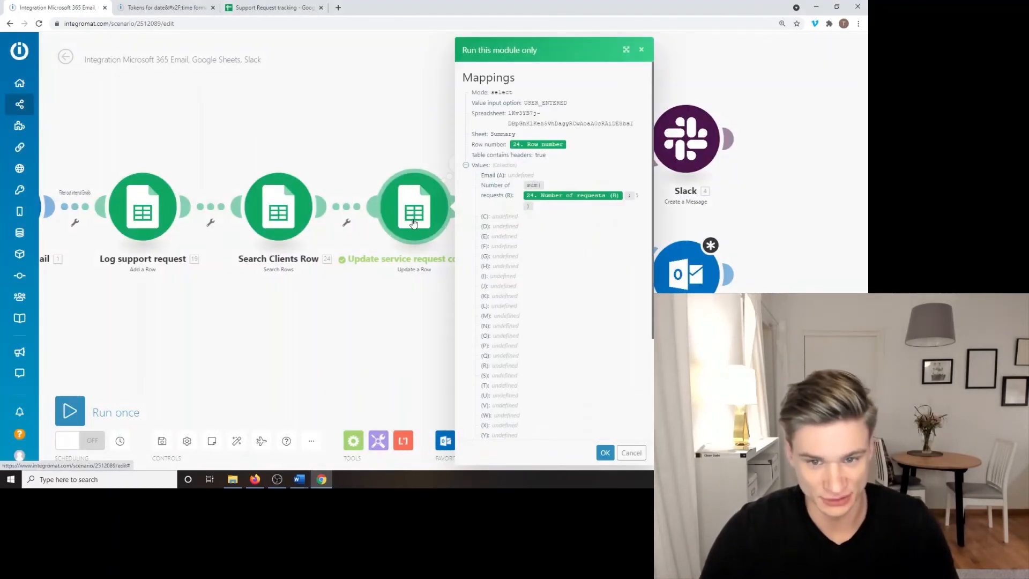
scroll(563, 307, "down", 3)
left_click(556, 365)
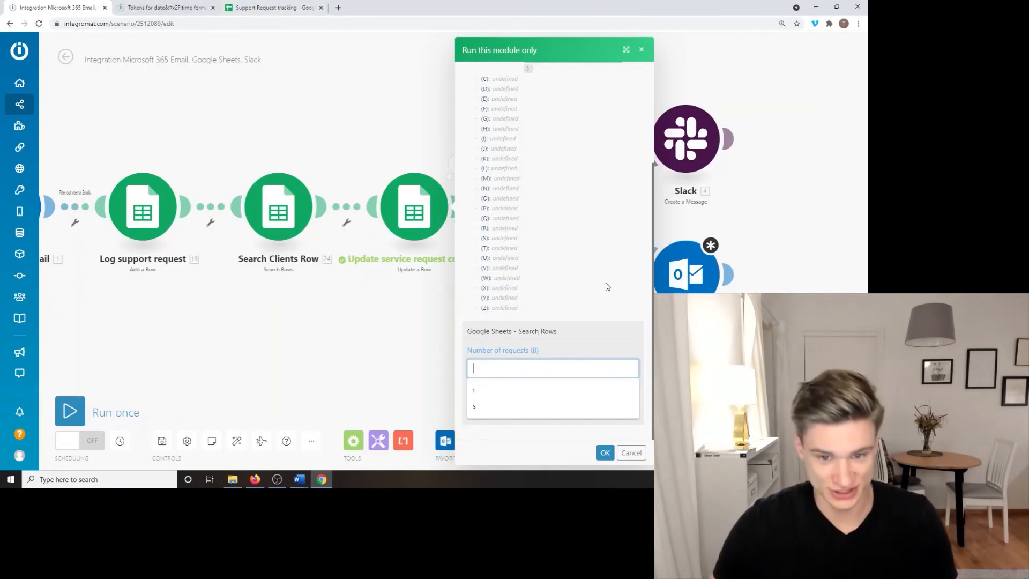
left_click(308, 5)
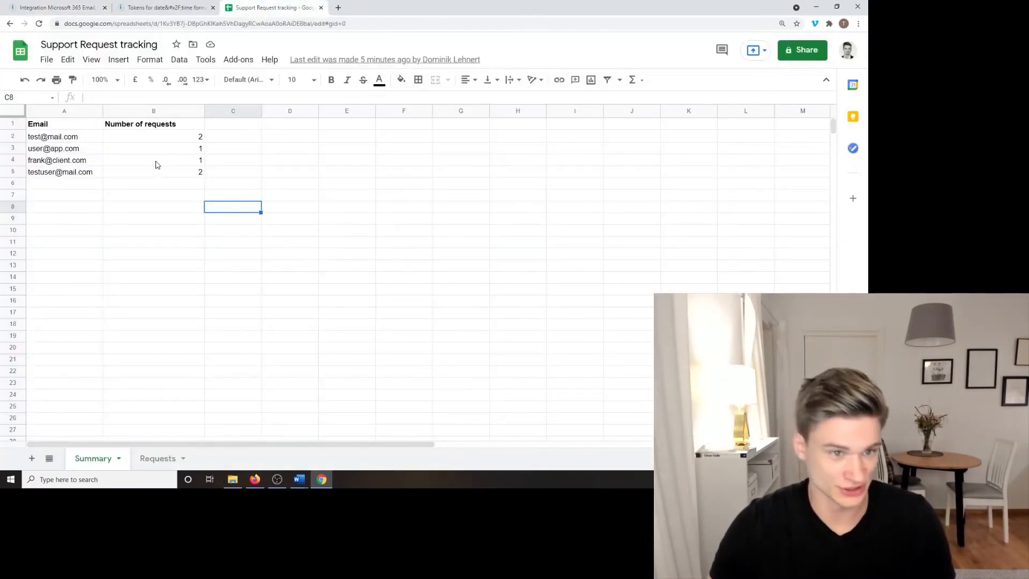
left_click(188, 138)
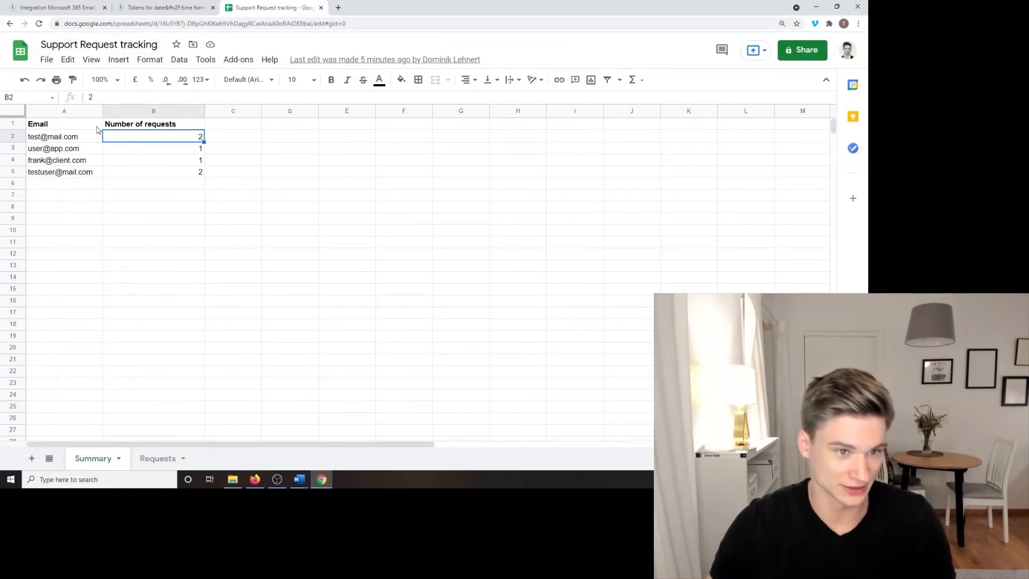
left_click(53, 8)
Step: Run the update counter test with request count 2 and row number 2, then view the sheet
left_click(544, 368)
type("2")
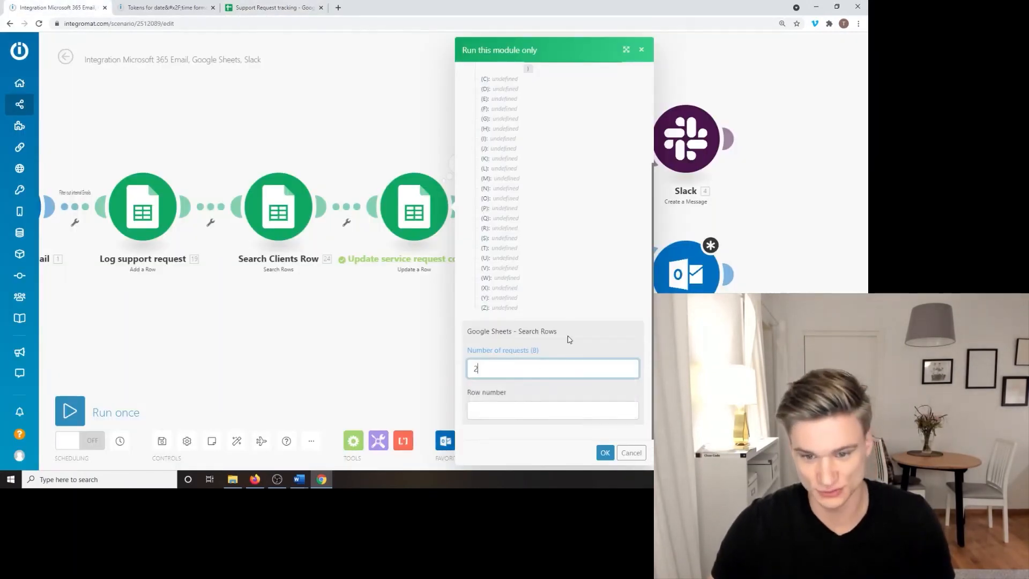
left_click(536, 411)
type("2")
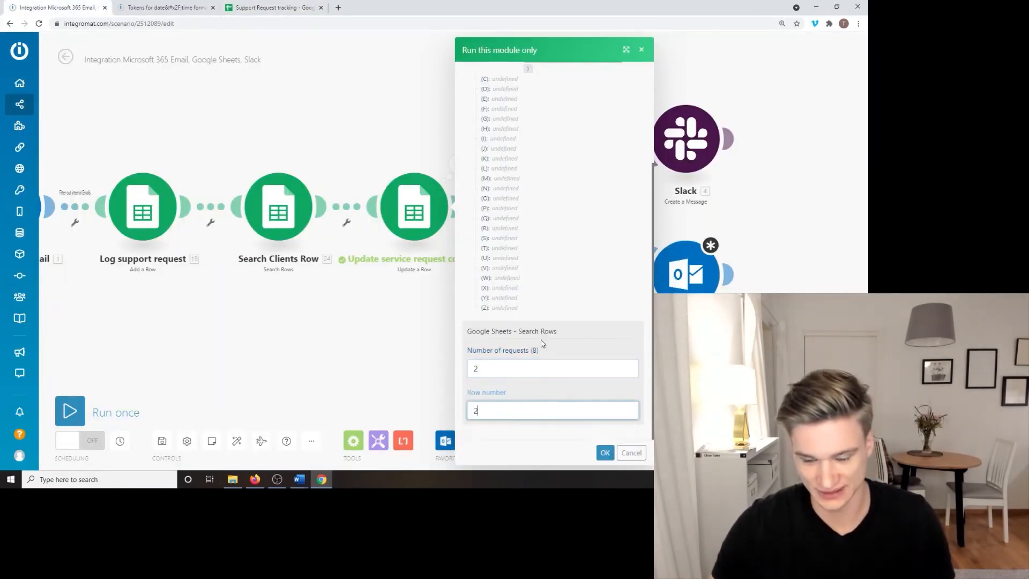
left_click(605, 453)
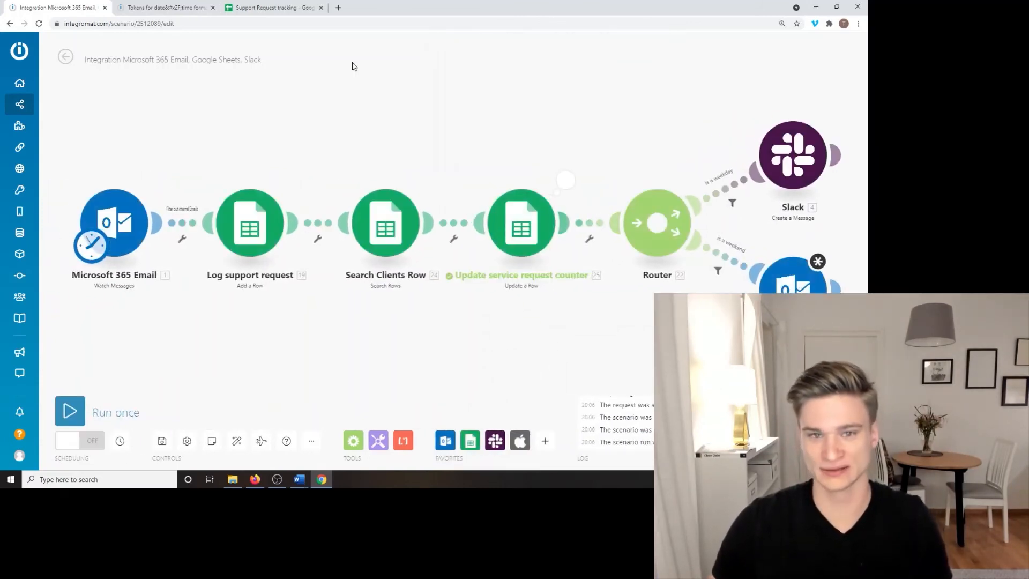
left_click(270, 7)
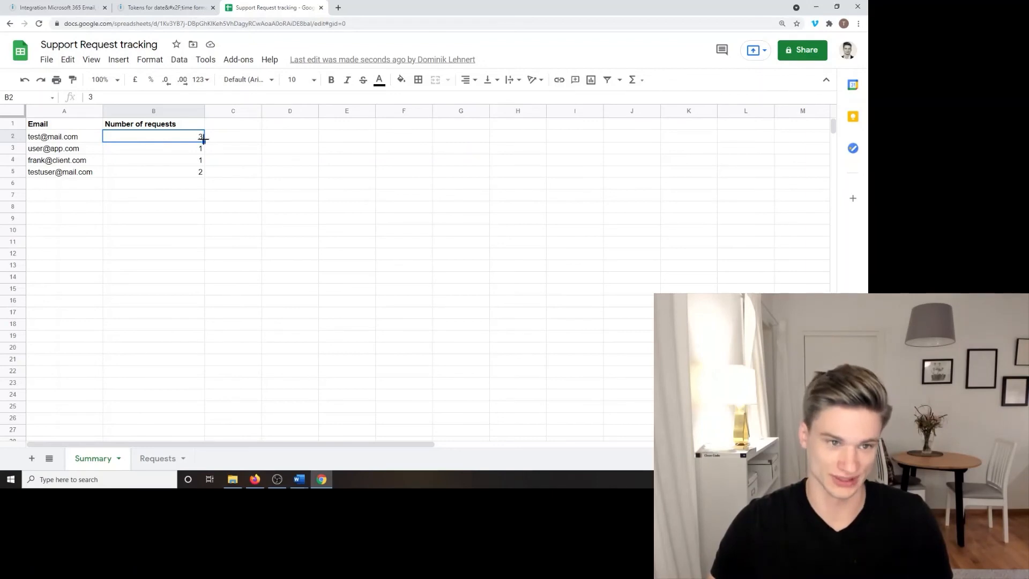
Step: Having seen B2 now reads 3, go back to the Integromat scenario
left_click(33, 7)
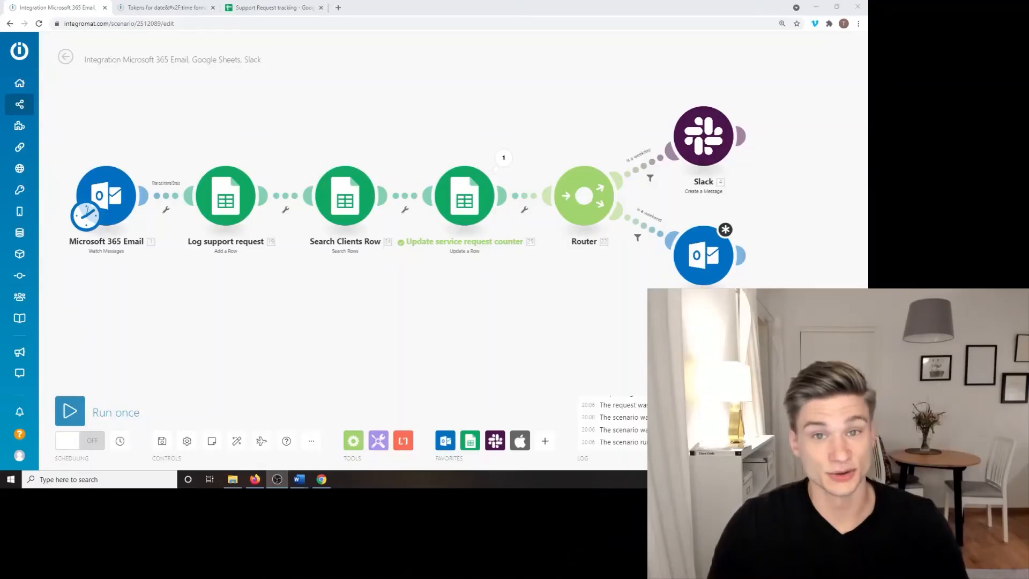
Step: Pan to the Router branches and open the weekend Microsoft 365 Email module
left_click_drag(580, 335, 245, 331)
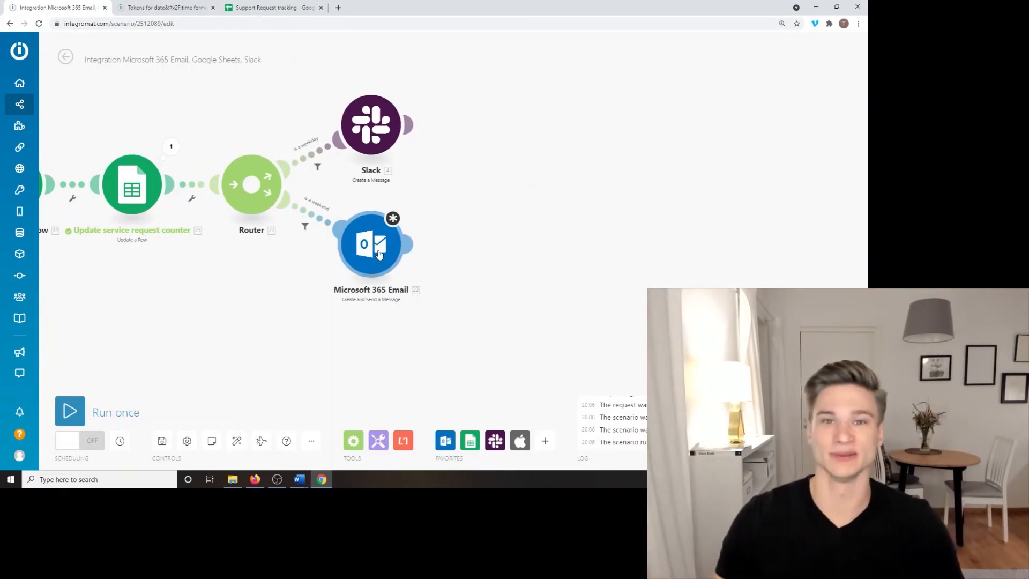
left_click(378, 254)
Step: Map the watched email's 1. Subject token into the email module's Subject field
left_click(485, 159)
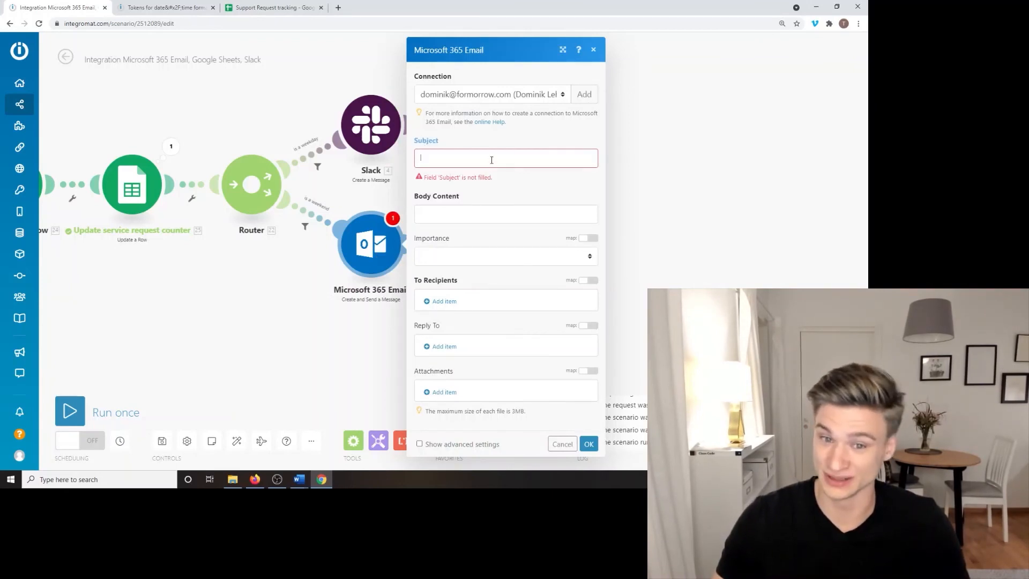
scroll(658, 221, "down", 10)
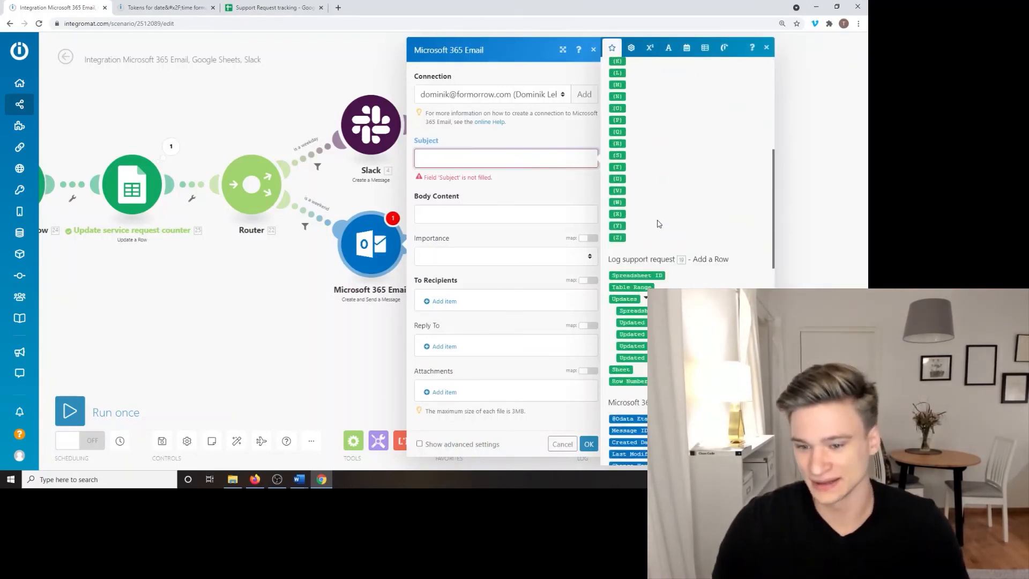
left_click_drag(628, 264, 498, 162)
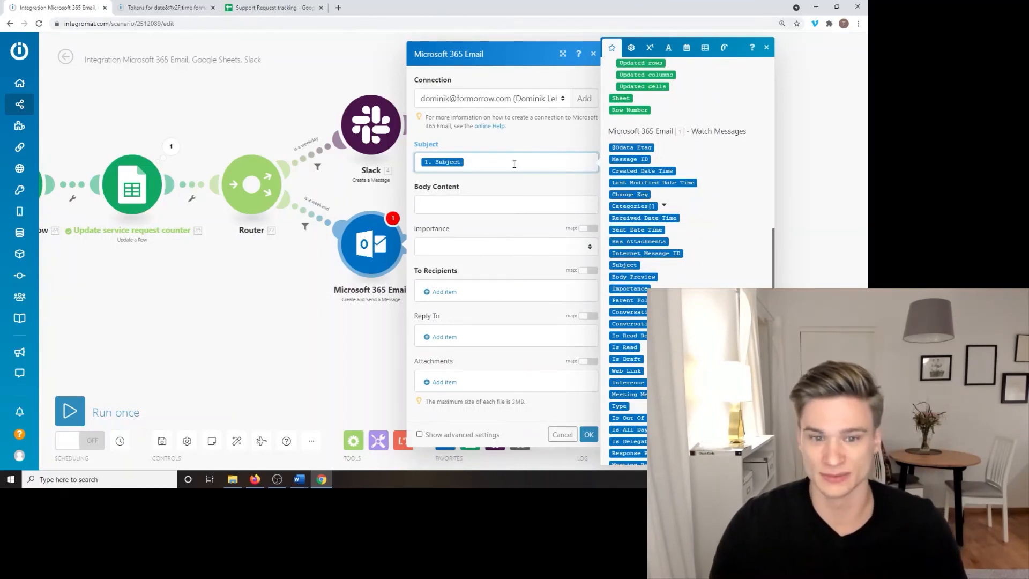
left_click_drag(316, 320, 127, 288)
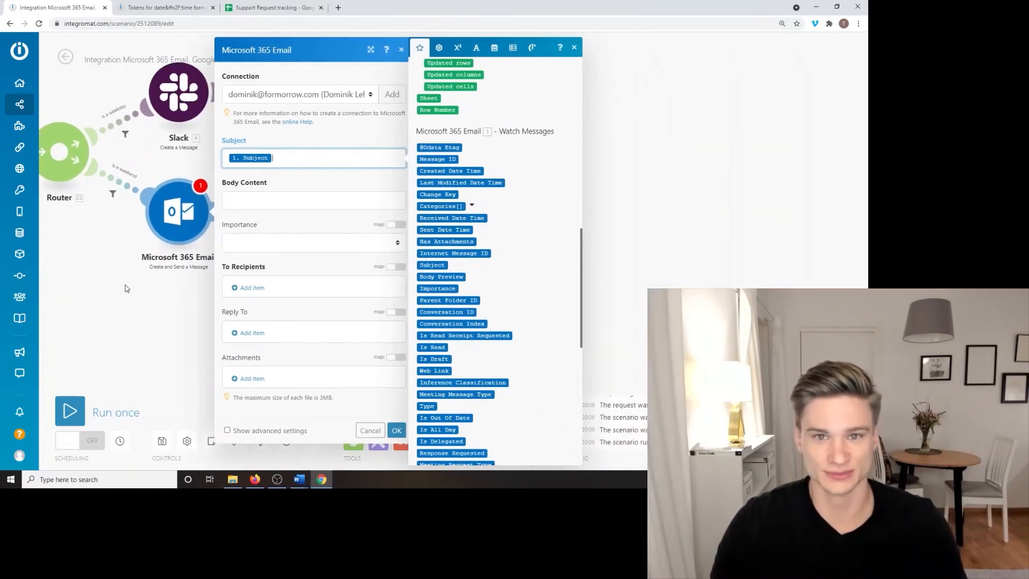
Step: Type the sample text 'PLEASE HELP!!!' after the mapped Subject
left_click(475, 49)
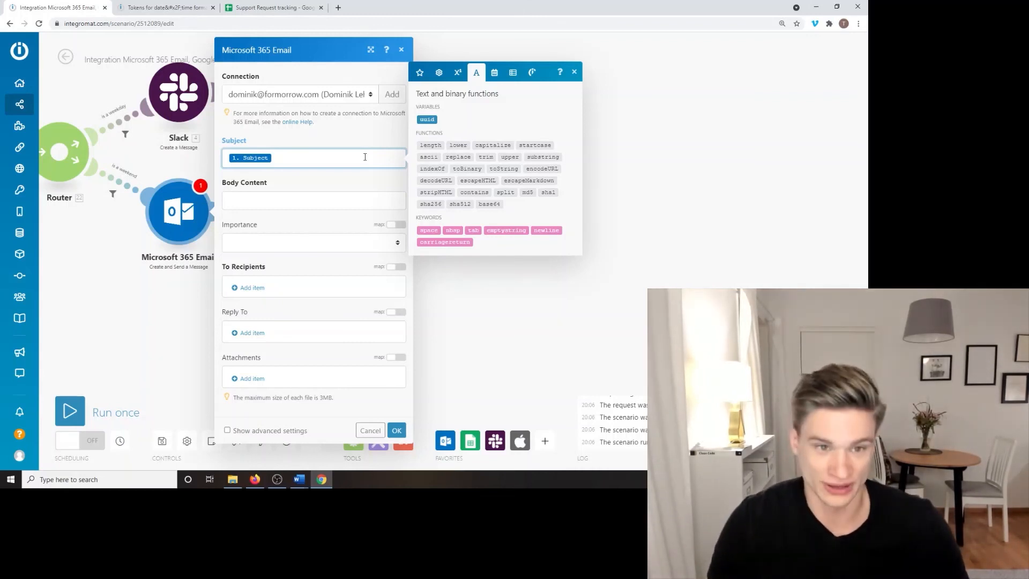
type("FLEASE ")
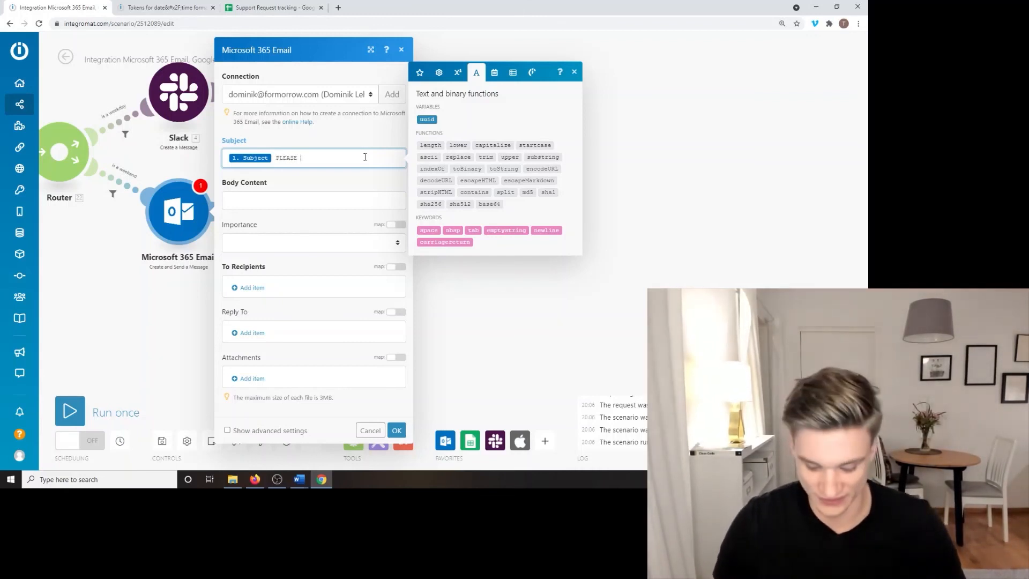
type("HEL")
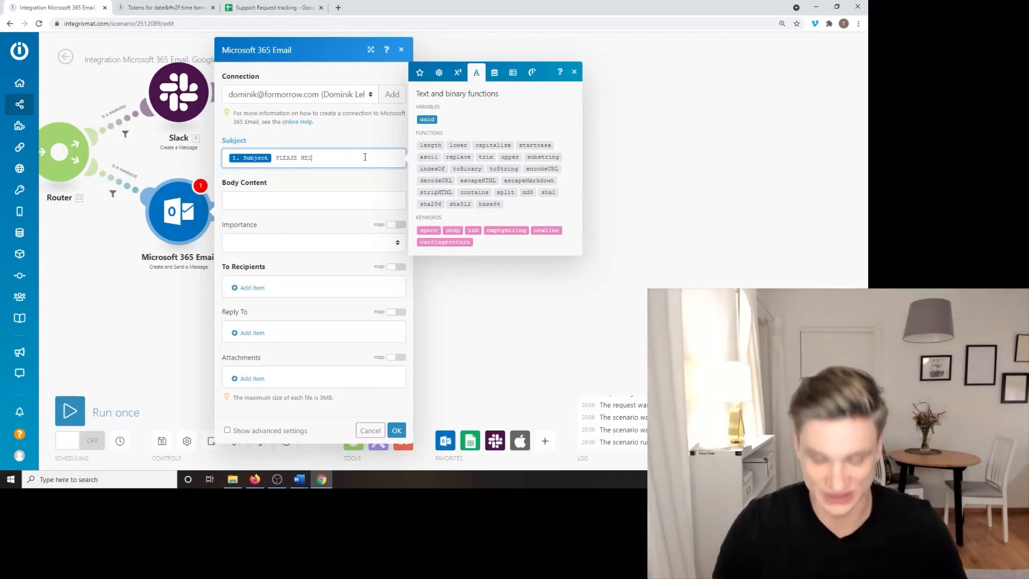
type("P!!!")
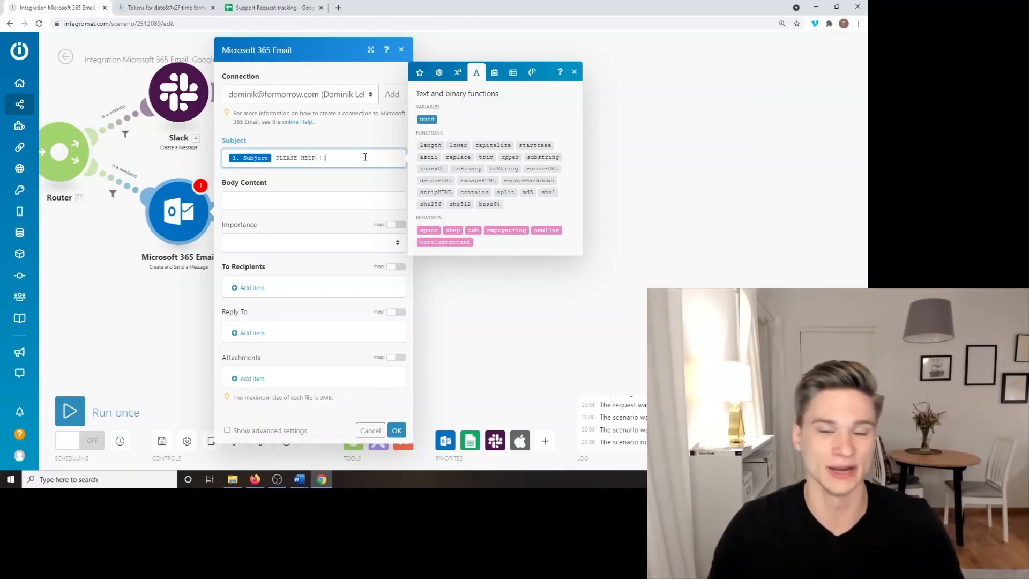
left_click_drag(365, 157, 274, 160)
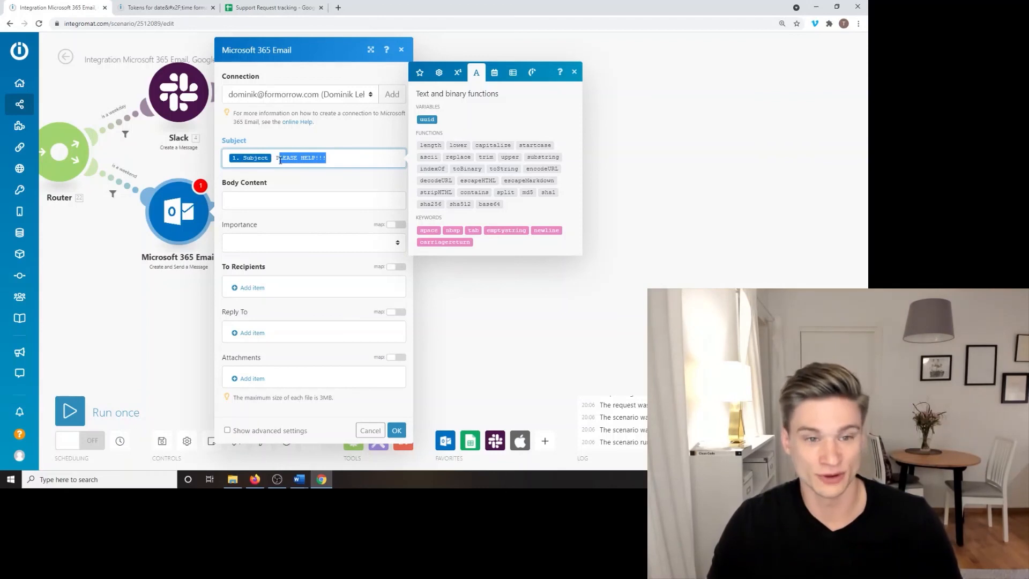
left_click(348, 158)
Step: Add 'Please He' sample text, then delete all sample text after the Subject
type("F")
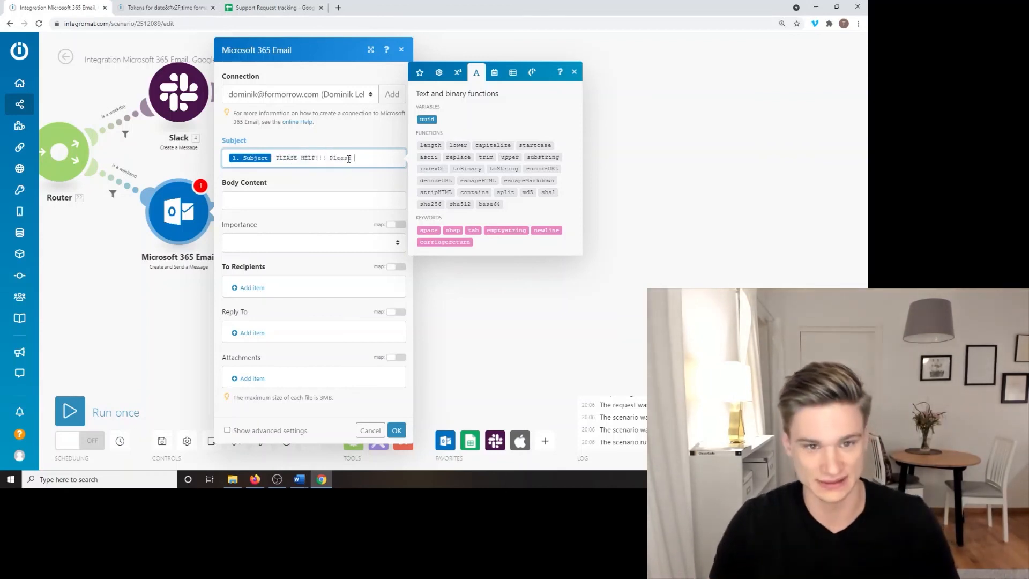
type("lease JHe")
key("BackSpace")
key("BackSpace")
key("BackSpace")
type("Help")
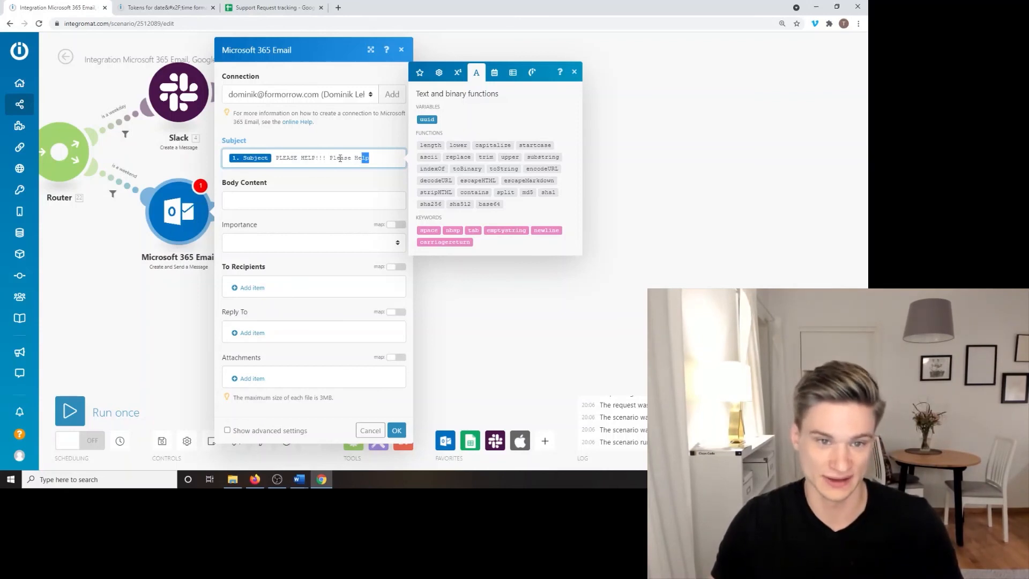
left_click_drag(339, 159, 272, 161)
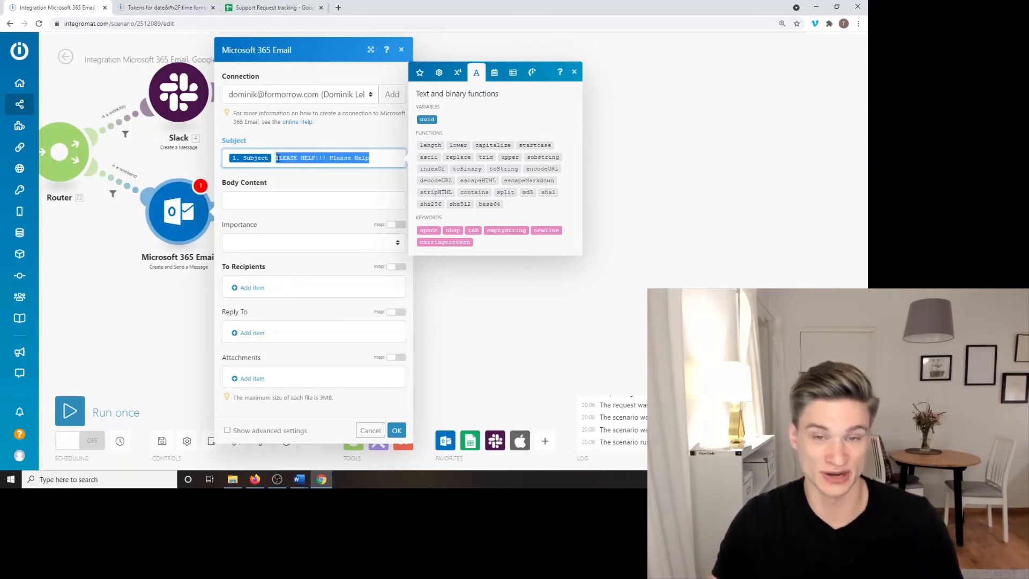
key("BackSpace")
Step: Type a sample name in capitals and normal case, then delete it, leaving only 1. Subject
type("3")
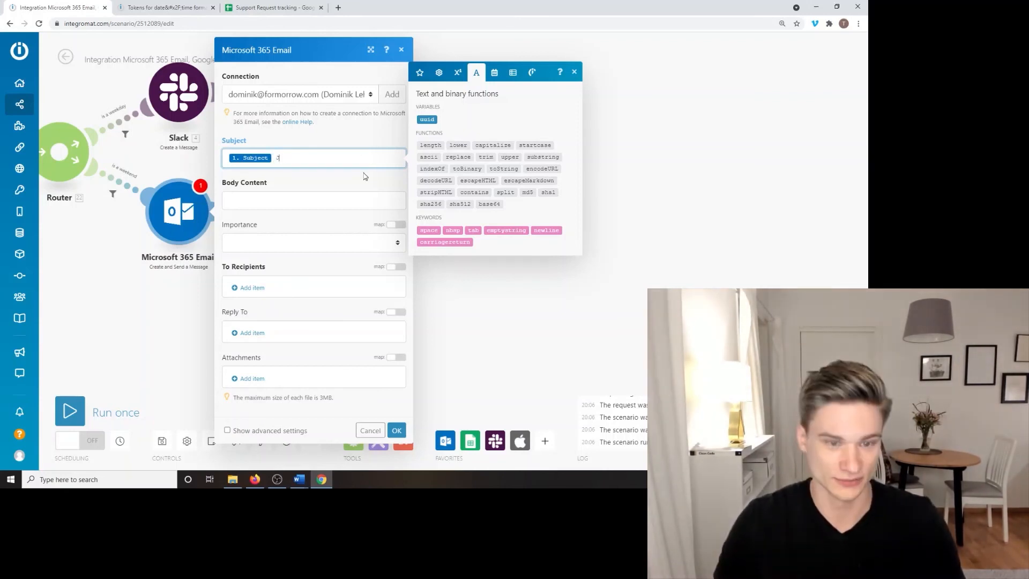
type("OHN DONE John Do")
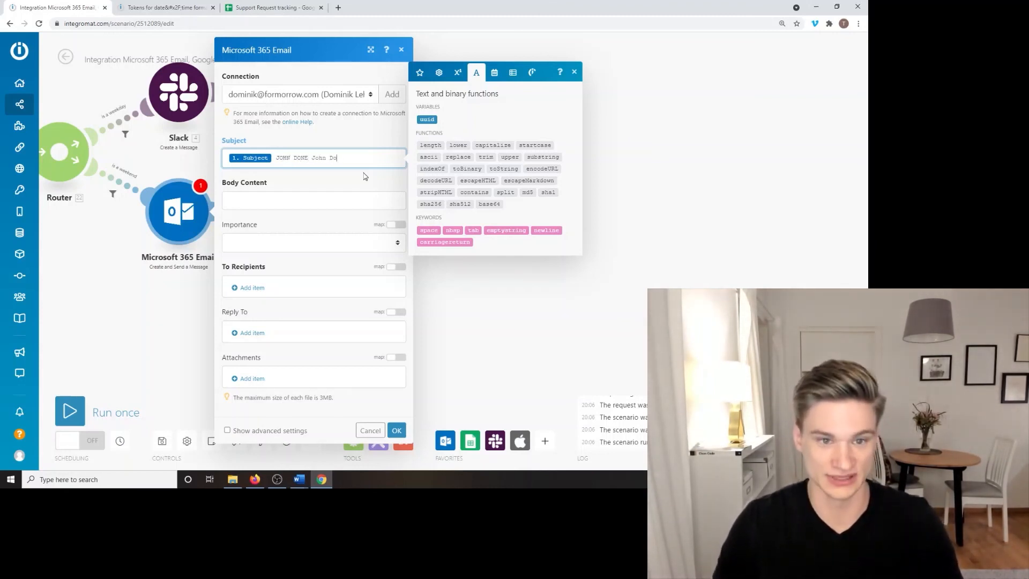
type("ne")
key("BackSpace")
key("BackSpace")
type("e")
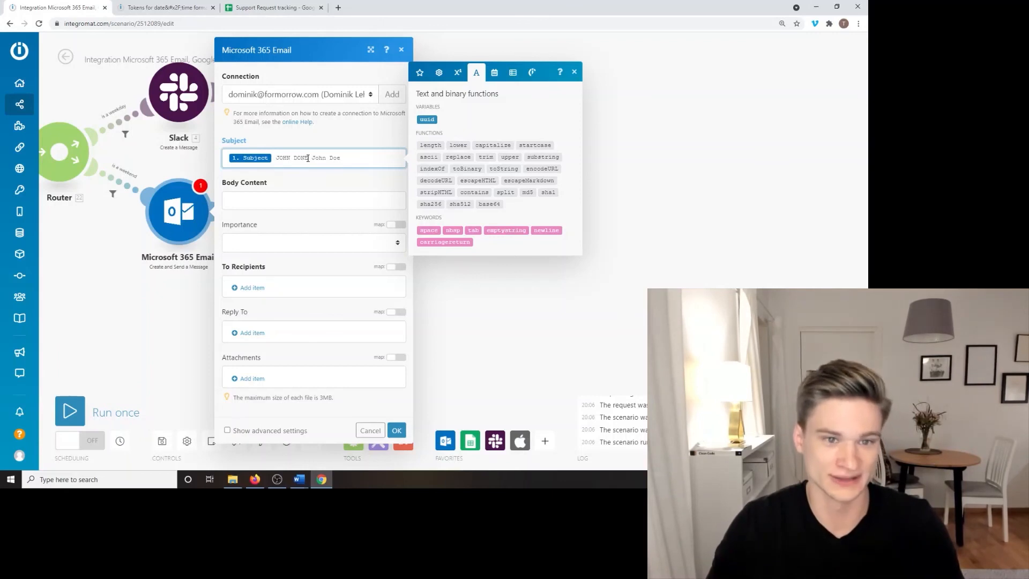
left_click_drag(342, 158, 275, 158)
key("BackSpace")
mouse_move(490, 144)
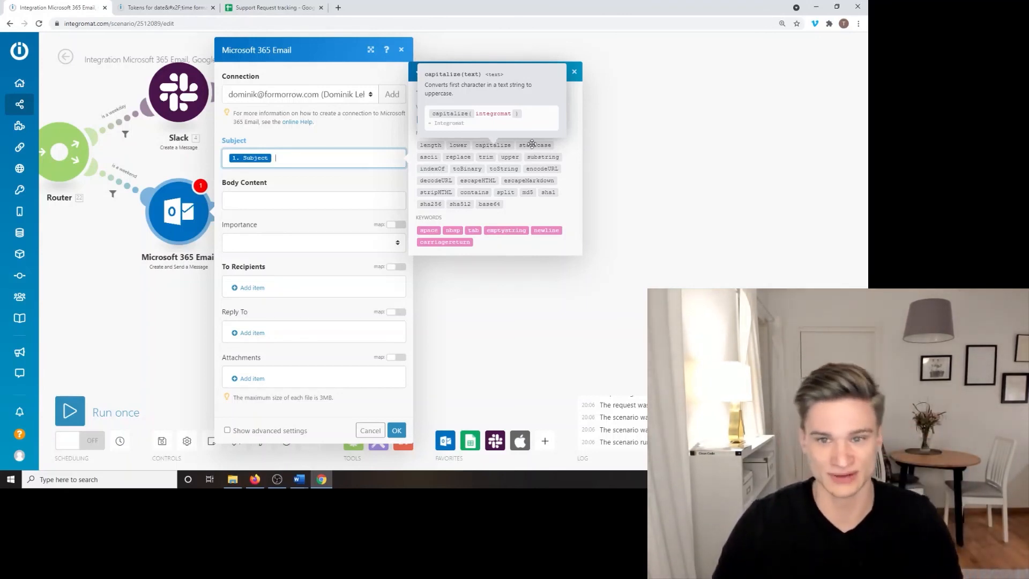
Step: Replace the plain Subject pill with startcase(1. Subject) so each word is capitalized
mouse_move(536, 145)
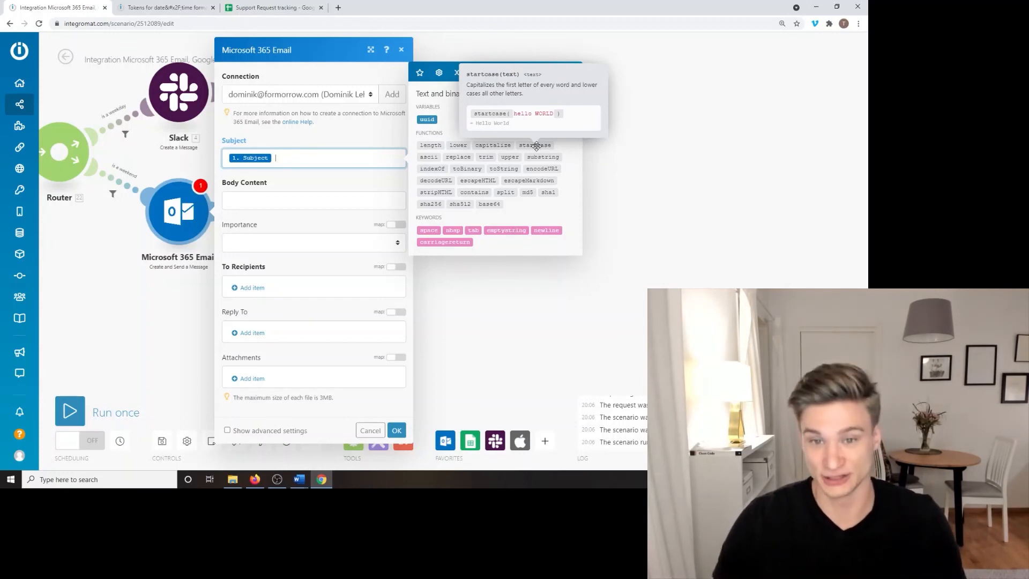
left_click(536, 145)
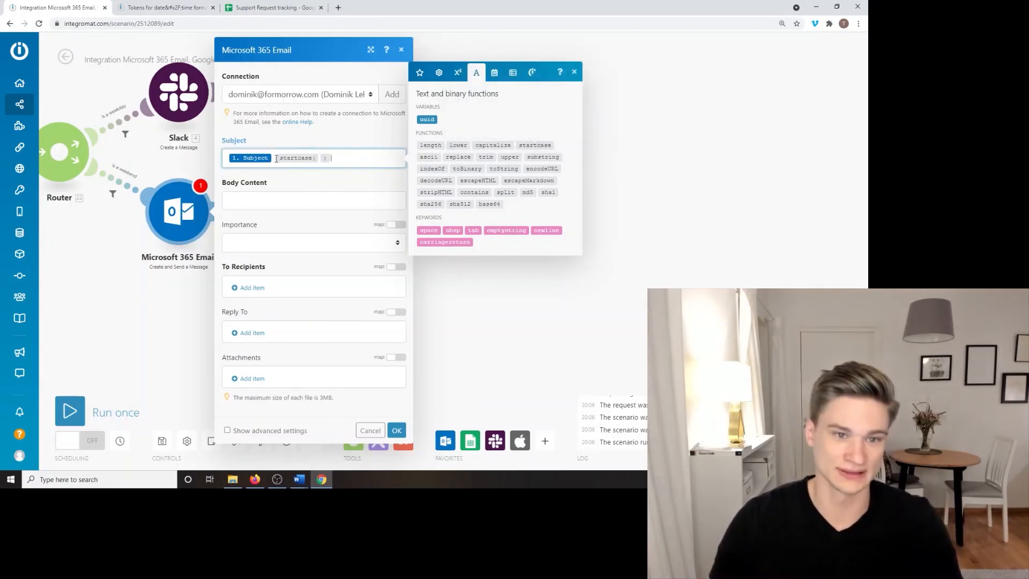
key("BackSpace")
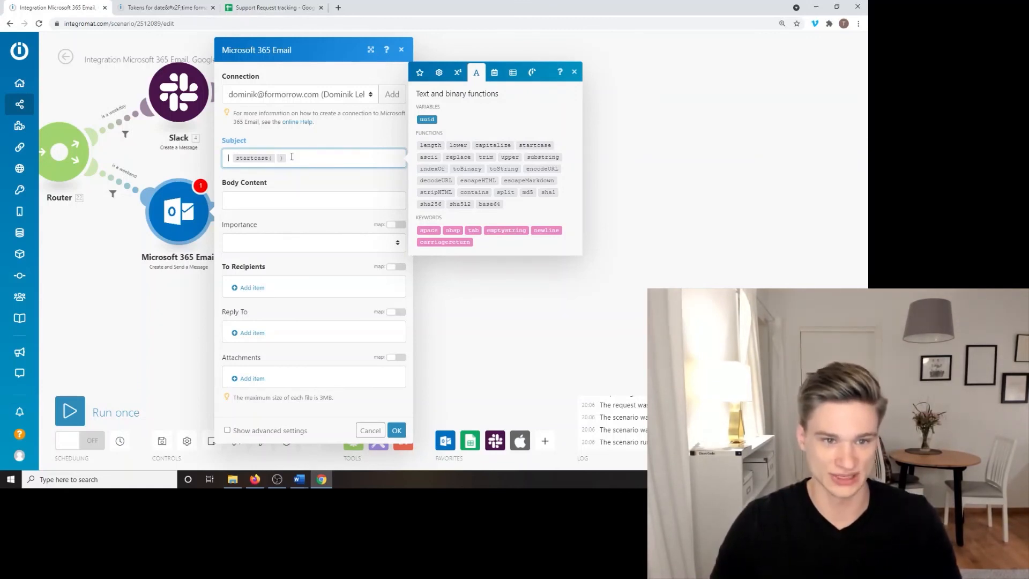
left_click(419, 72)
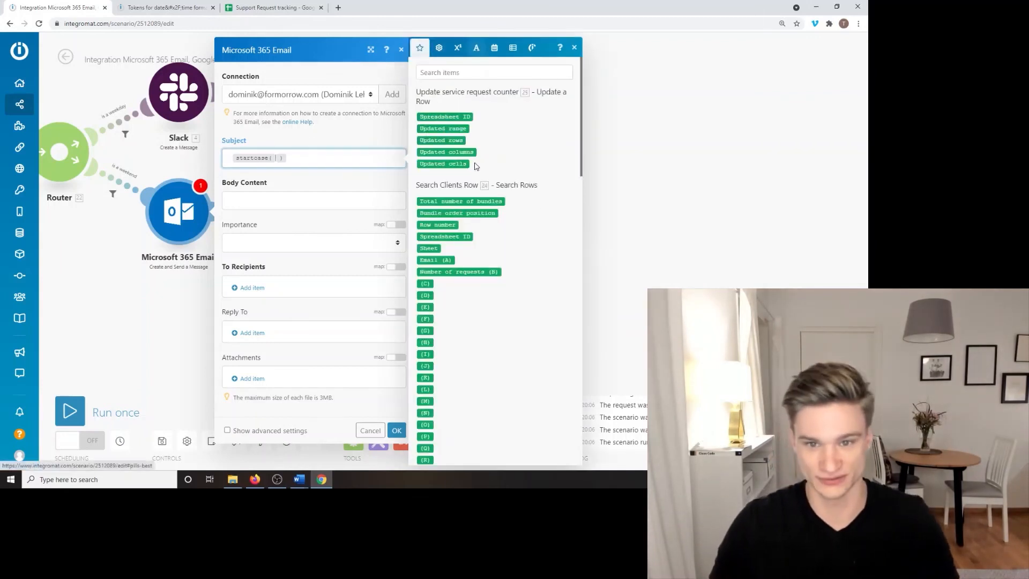
scroll(526, 218, "down", 15)
scroll(486, 158, "up", 2)
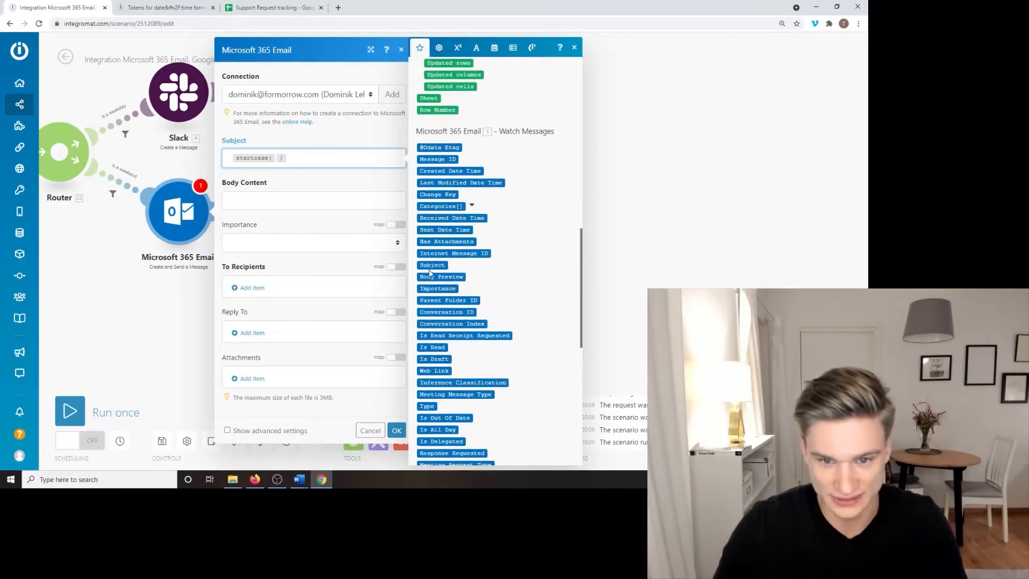
left_click(428, 265)
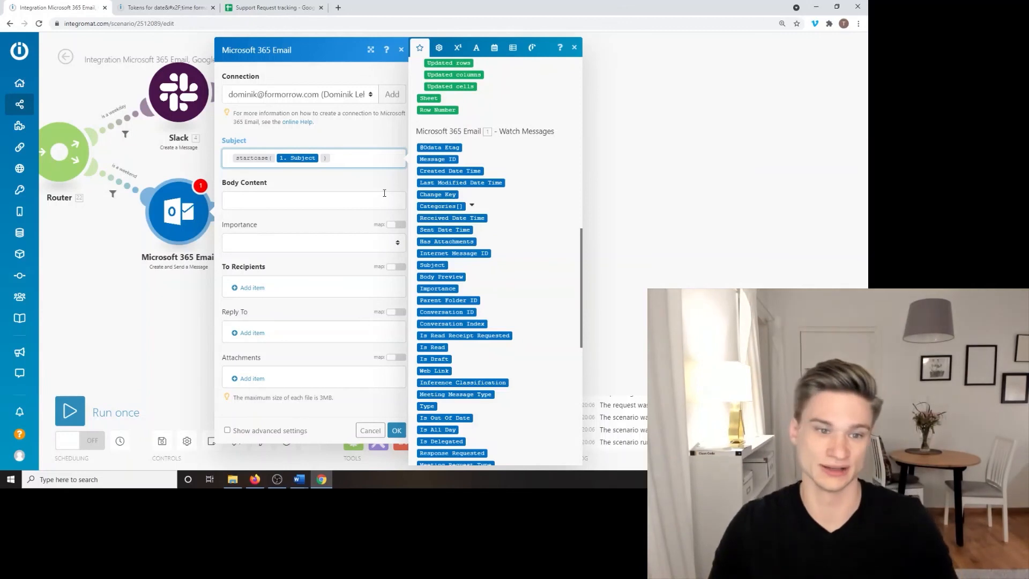
left_click(476, 48)
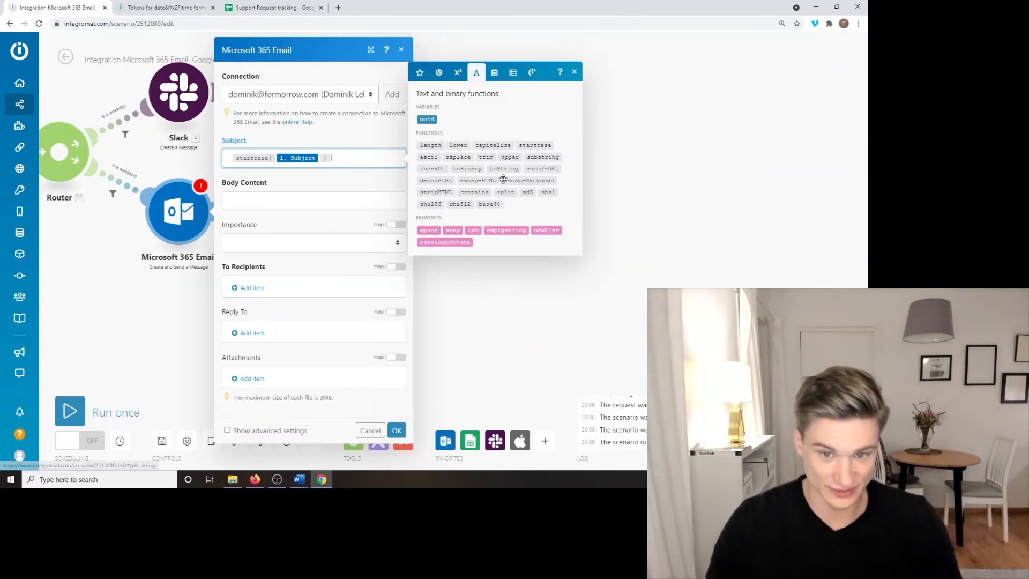
left_click(494, 73)
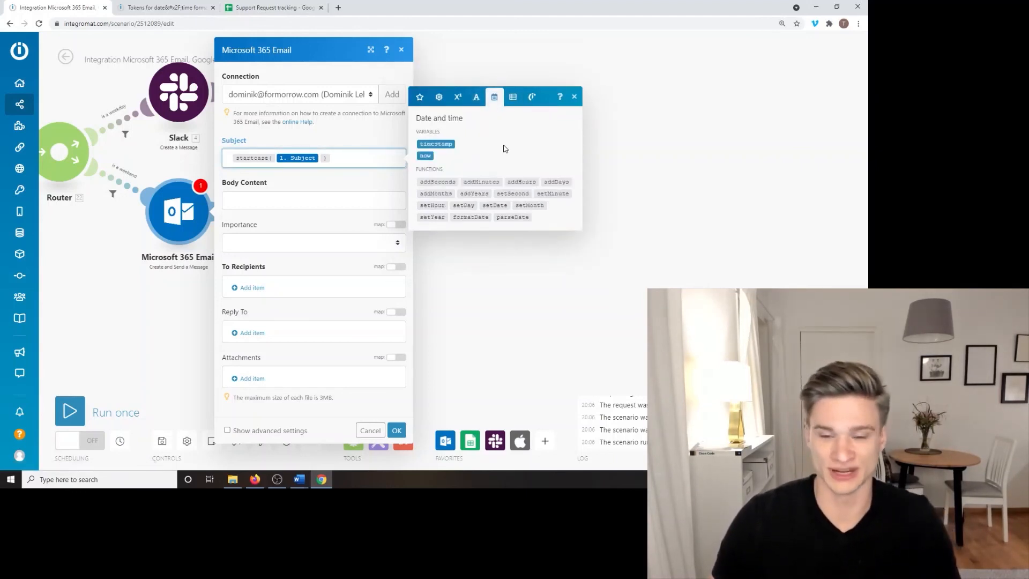